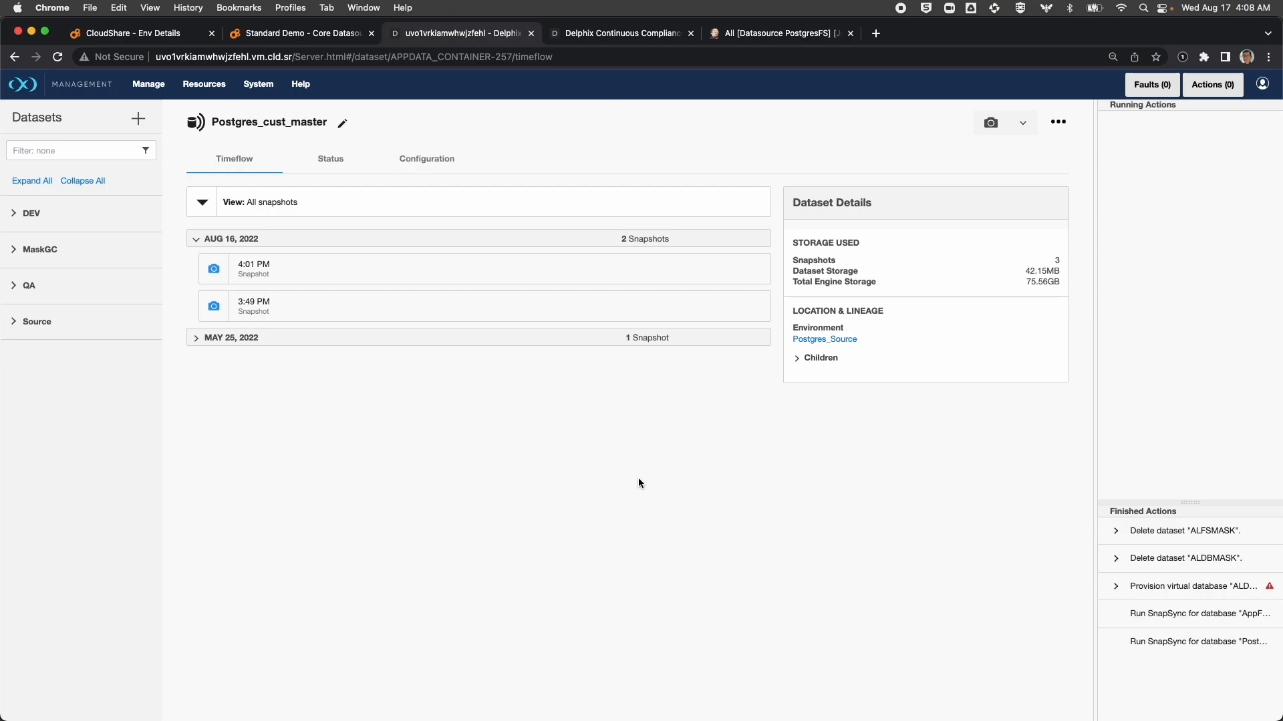
Start provisioning a VDB from the Aug 16, 2022 4:01 PM Postgres_cust_master snapshot, targeting Postgres_Target with the Postgres vFiles (12.10) installation.
left_click(16, 324)
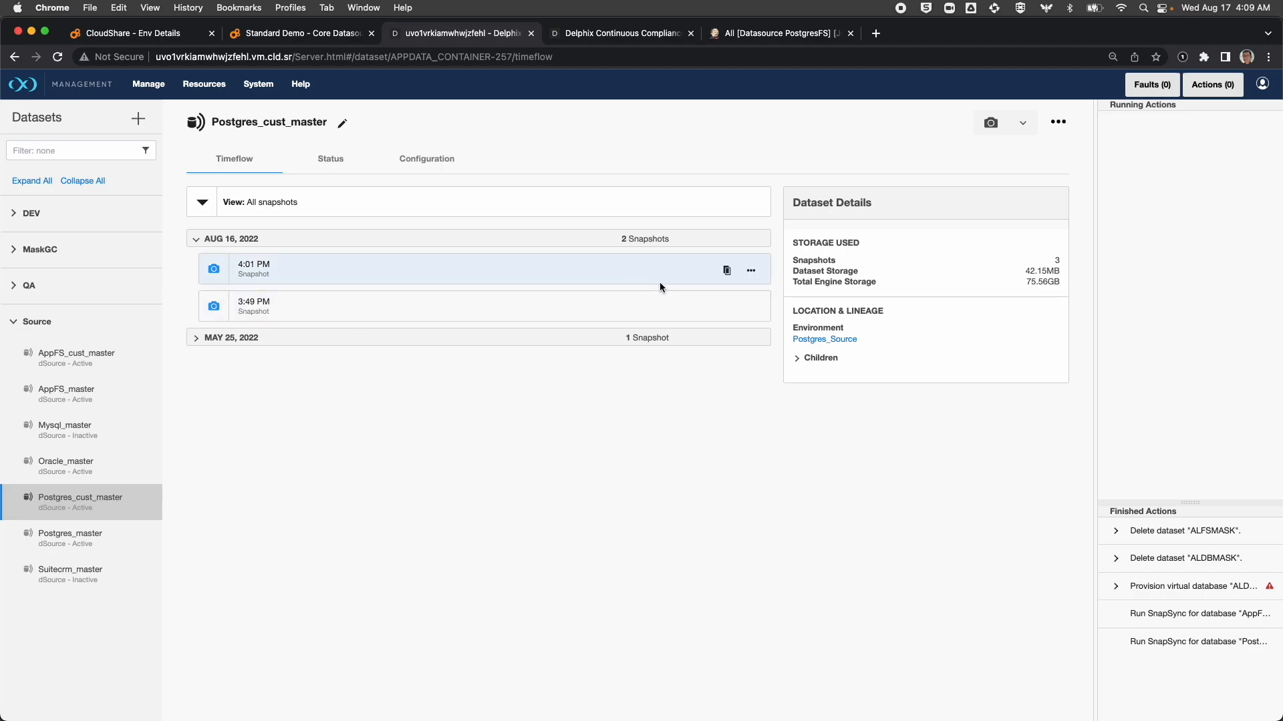
left_click(727, 270)
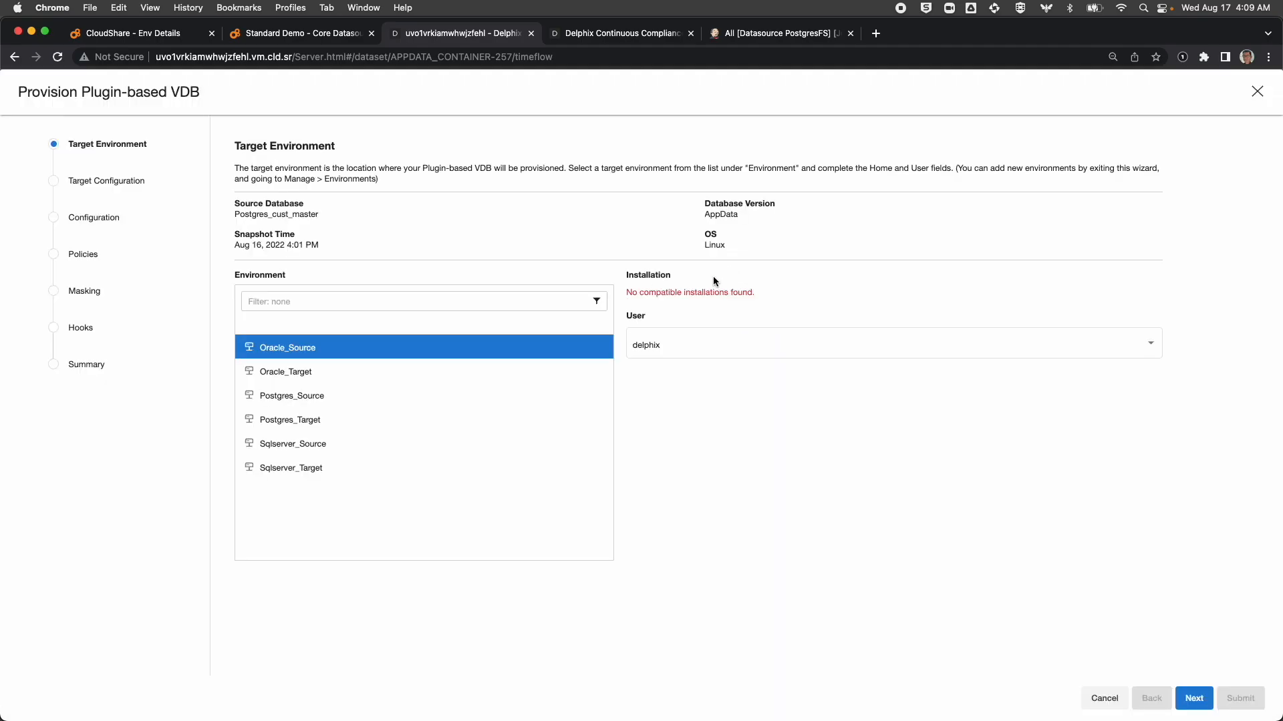
left_click(318, 425)
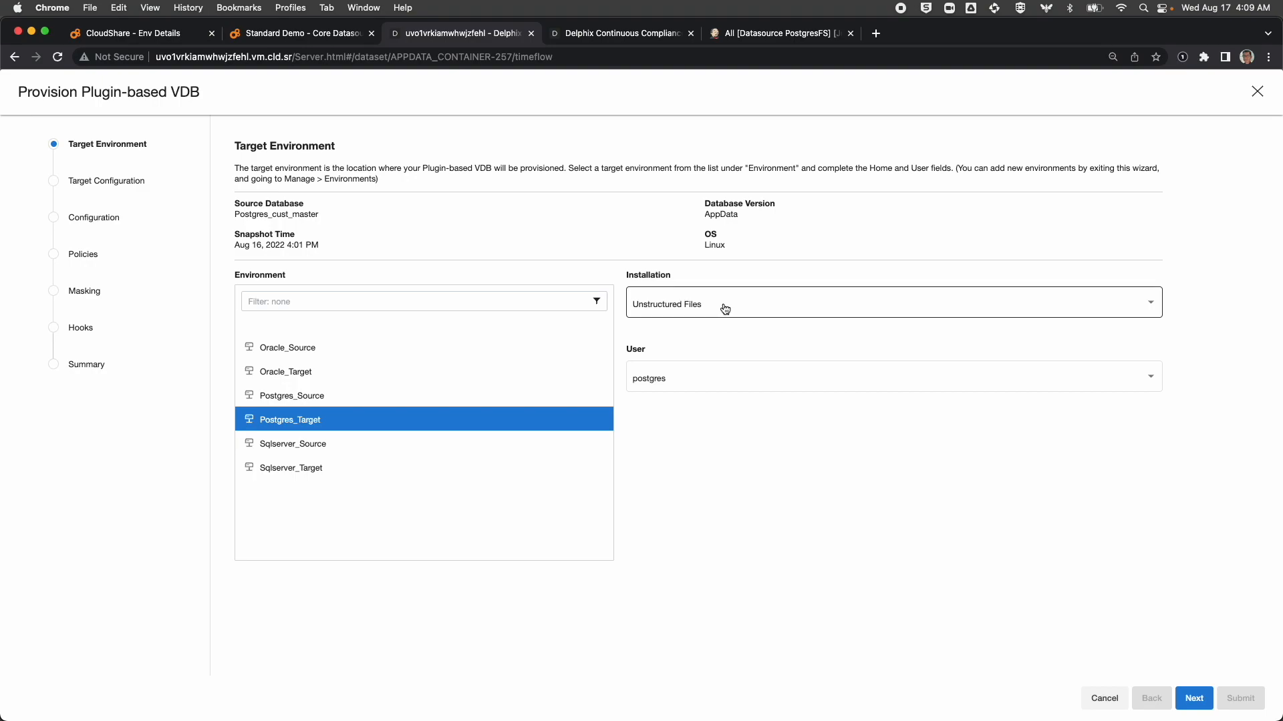
left_click(724, 309)
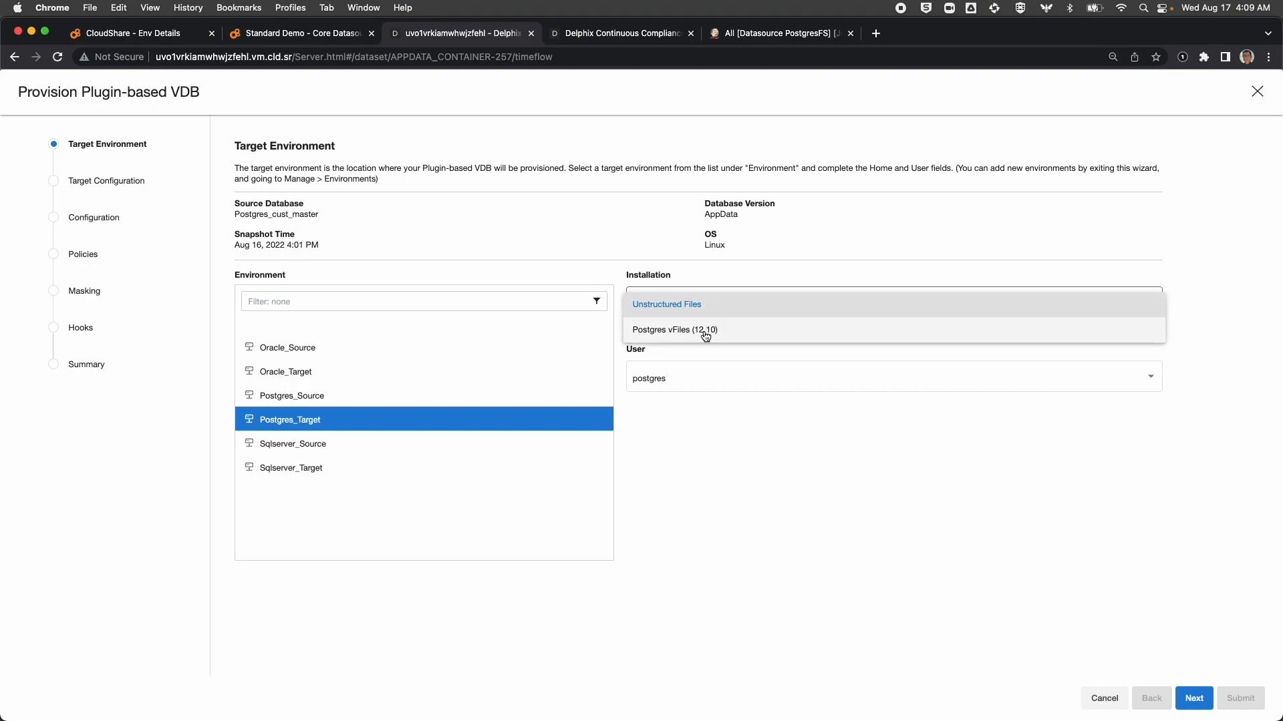
left_click(705, 332)
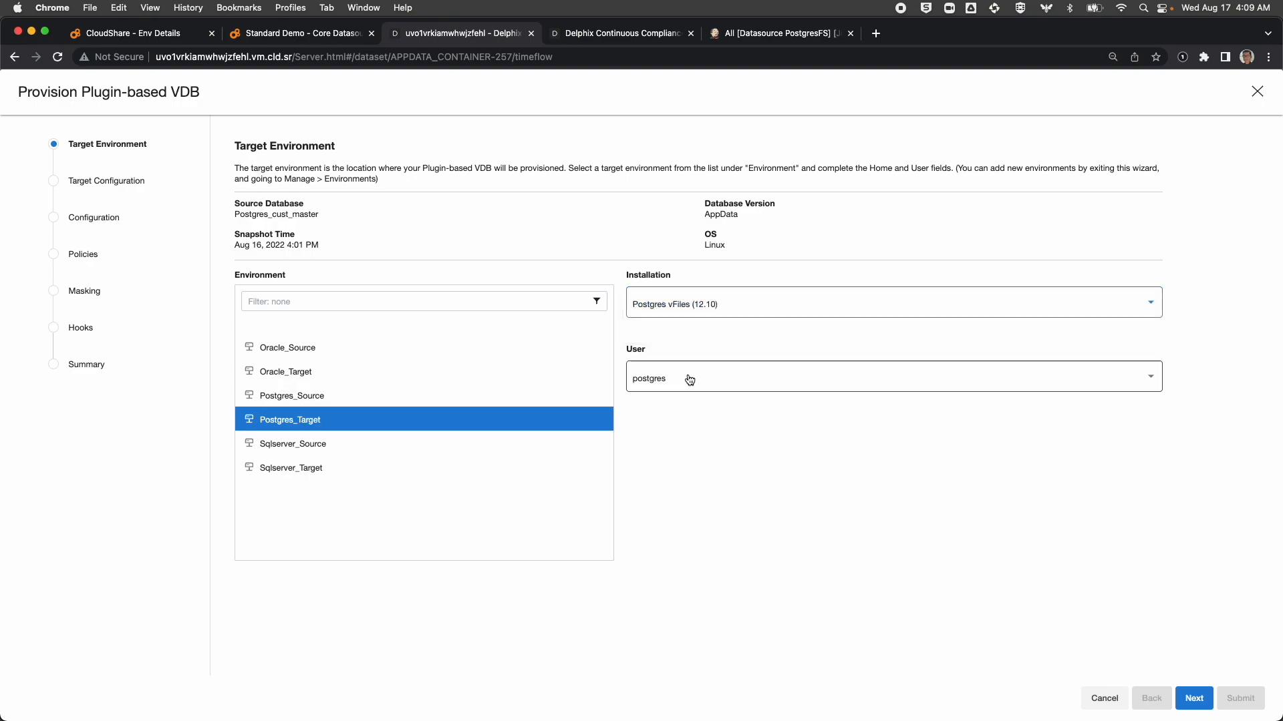
left_click(1194, 698)
Set the mount path to /mnt/provision/V/mnt/provision/ALDBMASK and the virtual Postgres port number to 6433.
left_click_drag(490, 216, 361, 218)
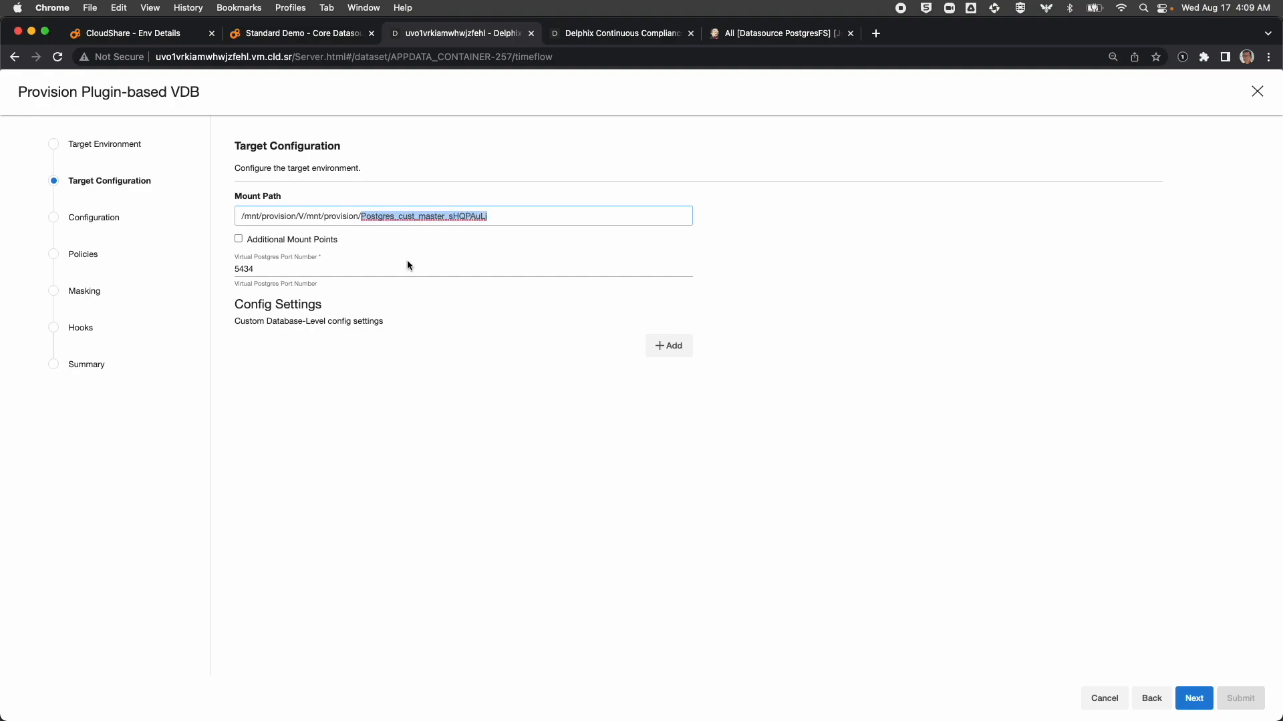
type("ALDBMASK")
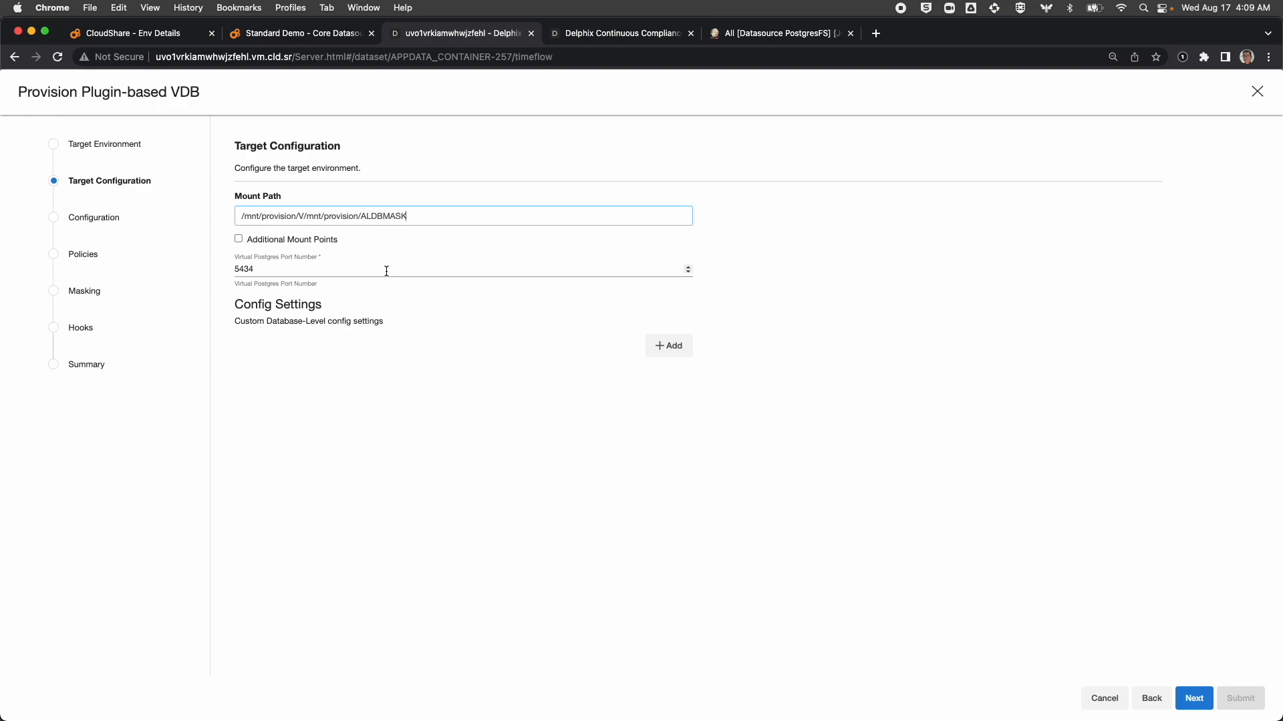
left_click_drag(268, 269, 229, 271)
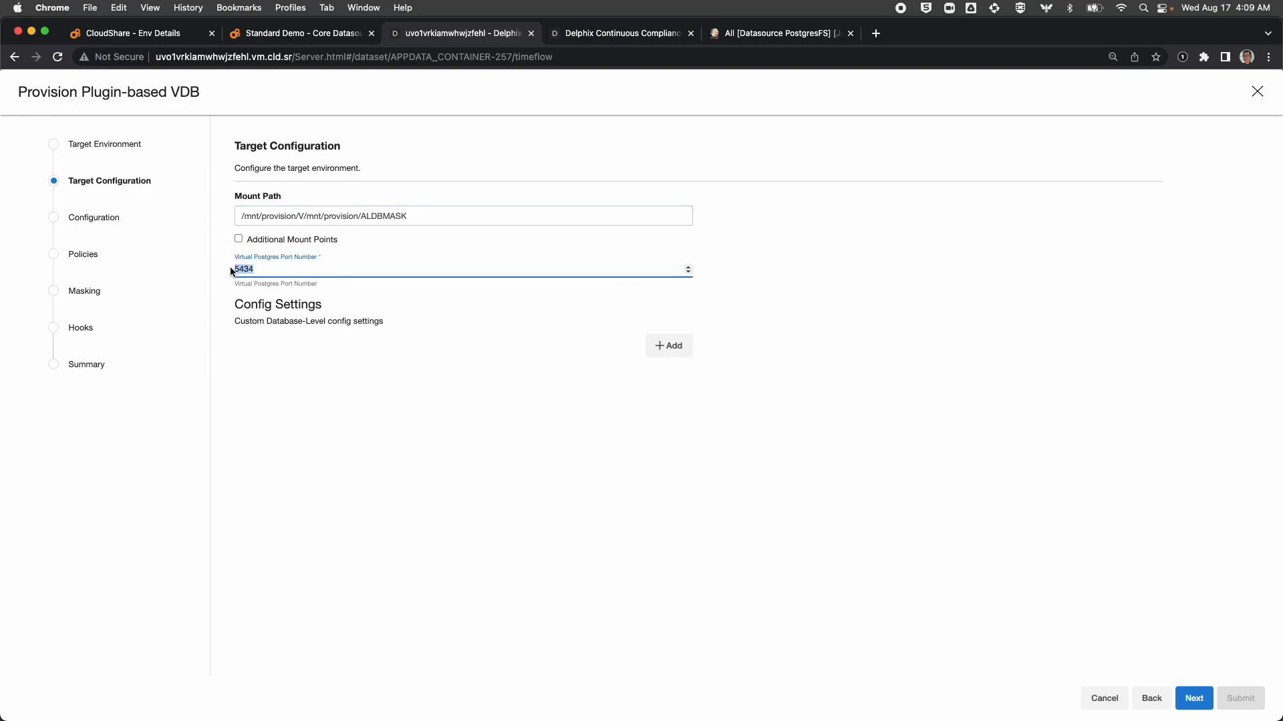
type("6433")
left_click(1194, 698)
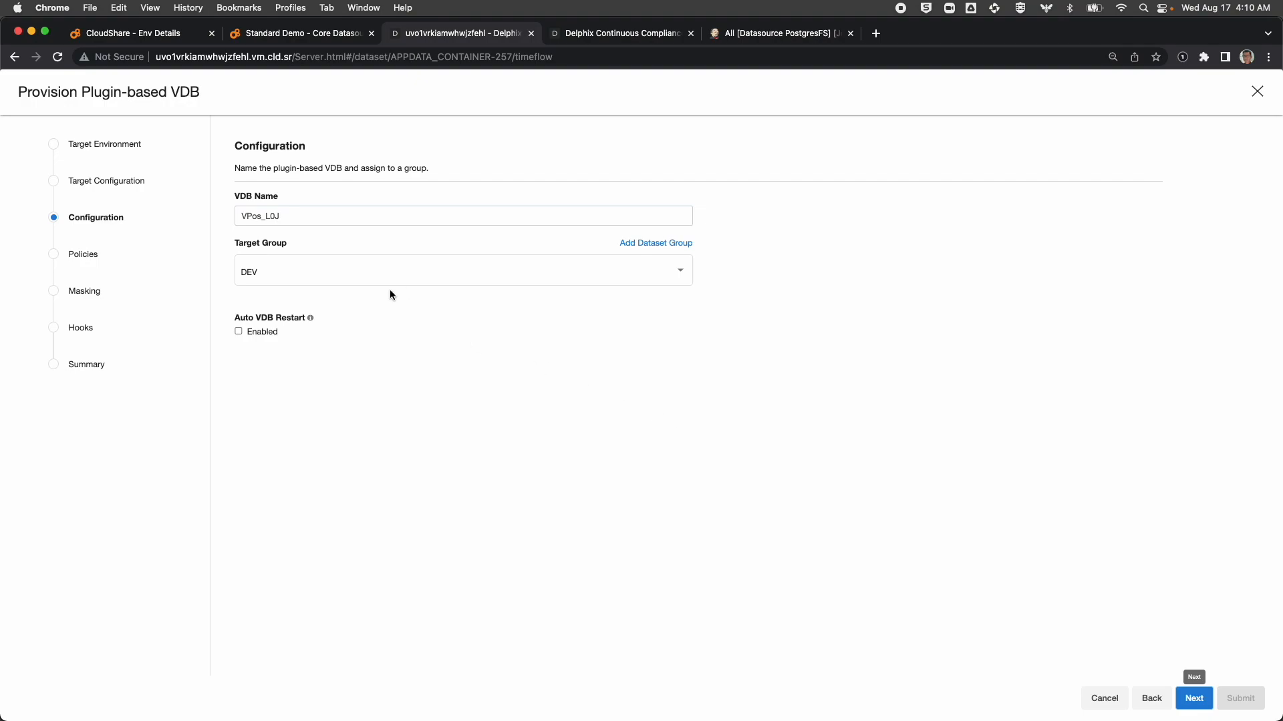
Name the VDB ALDBMASK and assign it to the MaskGC target group.
left_click_drag(291, 215, 236, 214)
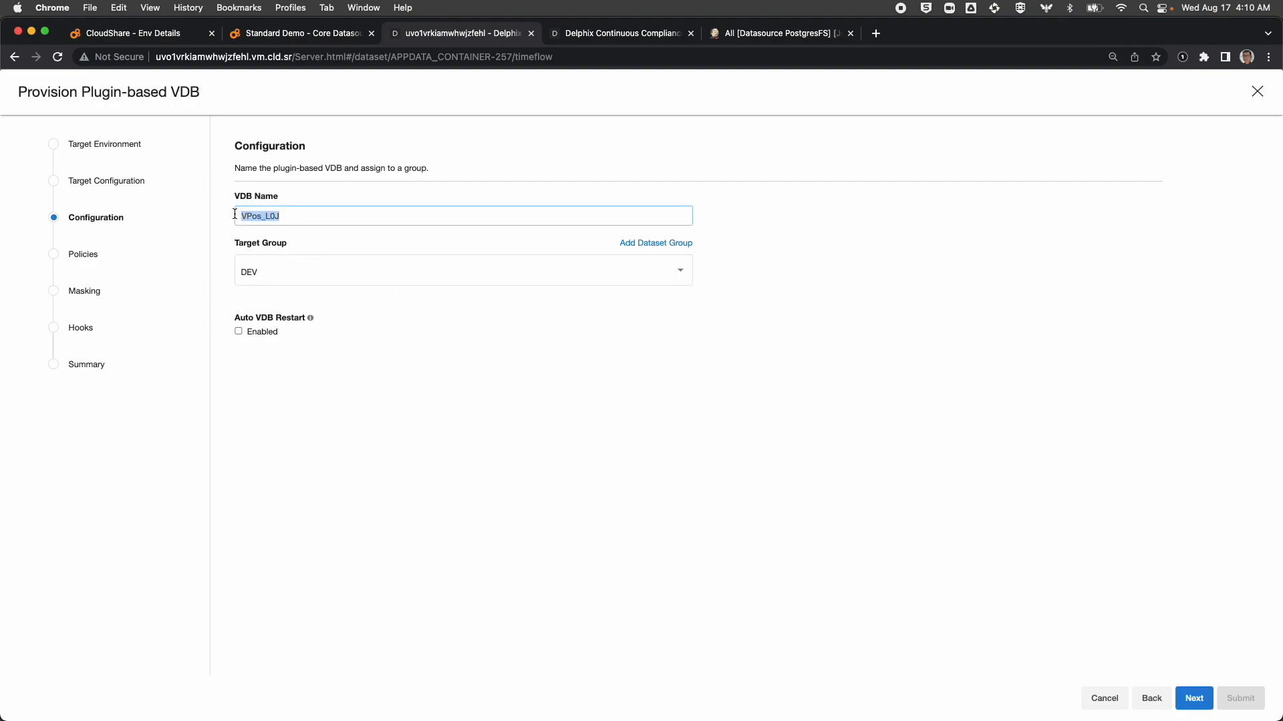
type("ALDBMASK")
left_click(265, 279)
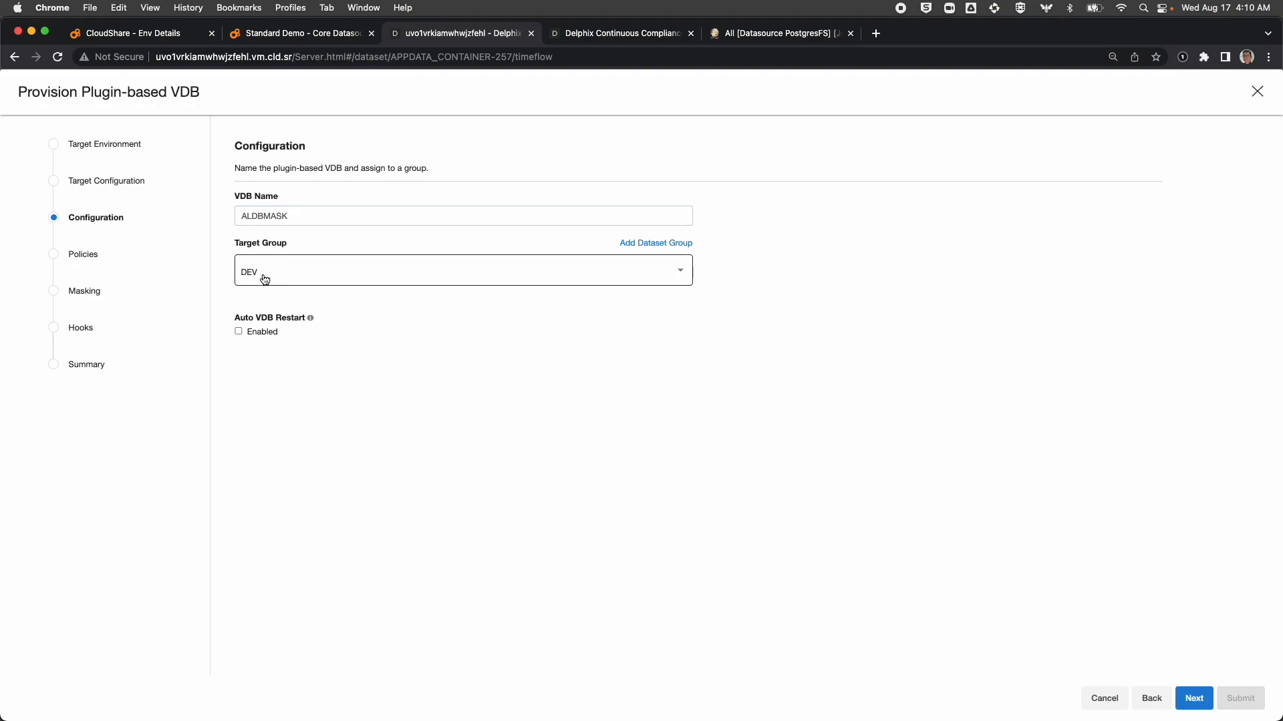
left_click(265, 279)
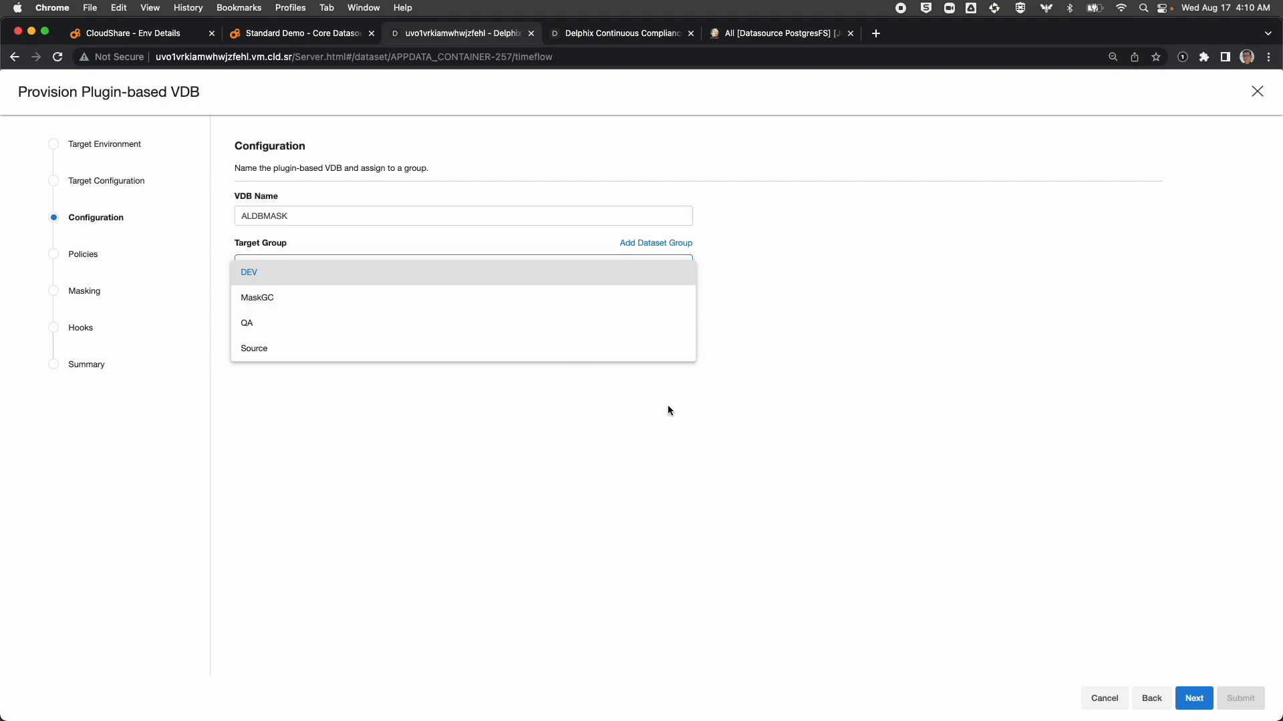
key("Down")
key("Return")
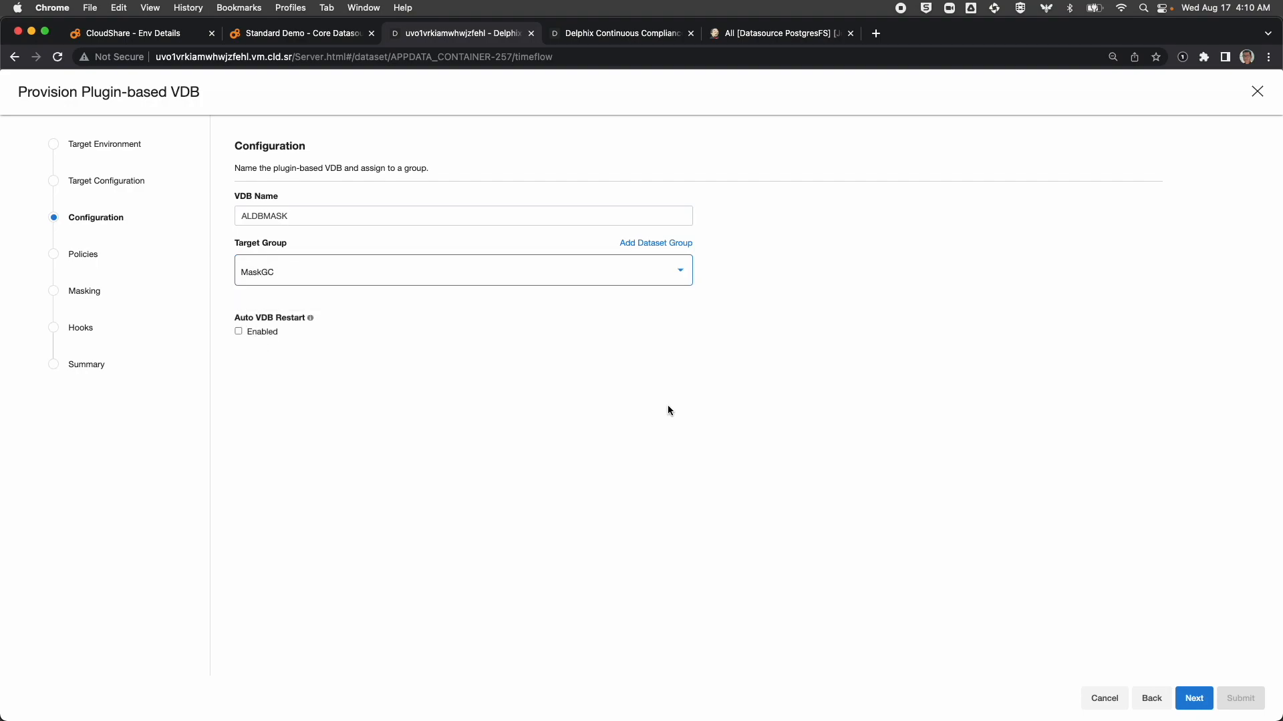
left_click(1200, 707)
Accept the default policies, masking and hooks settings and submit the ALDBMASK provisioning.
left_click(1194, 700)
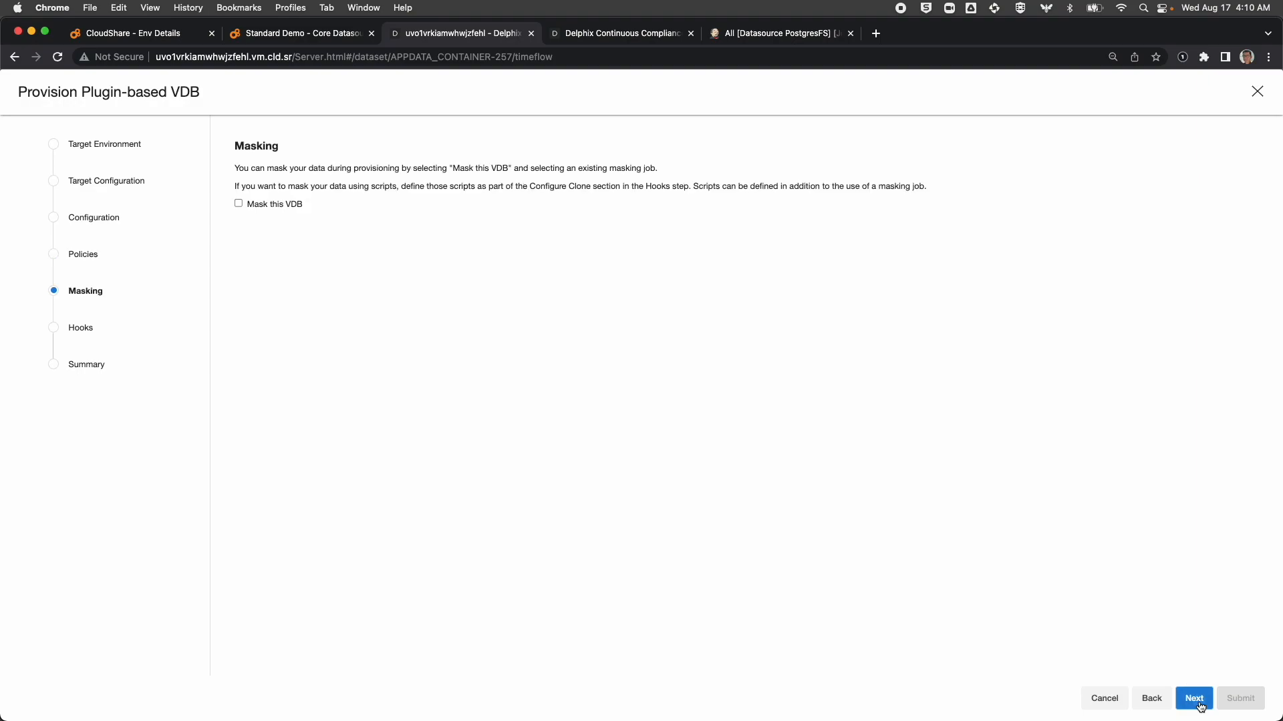
left_click(1194, 700)
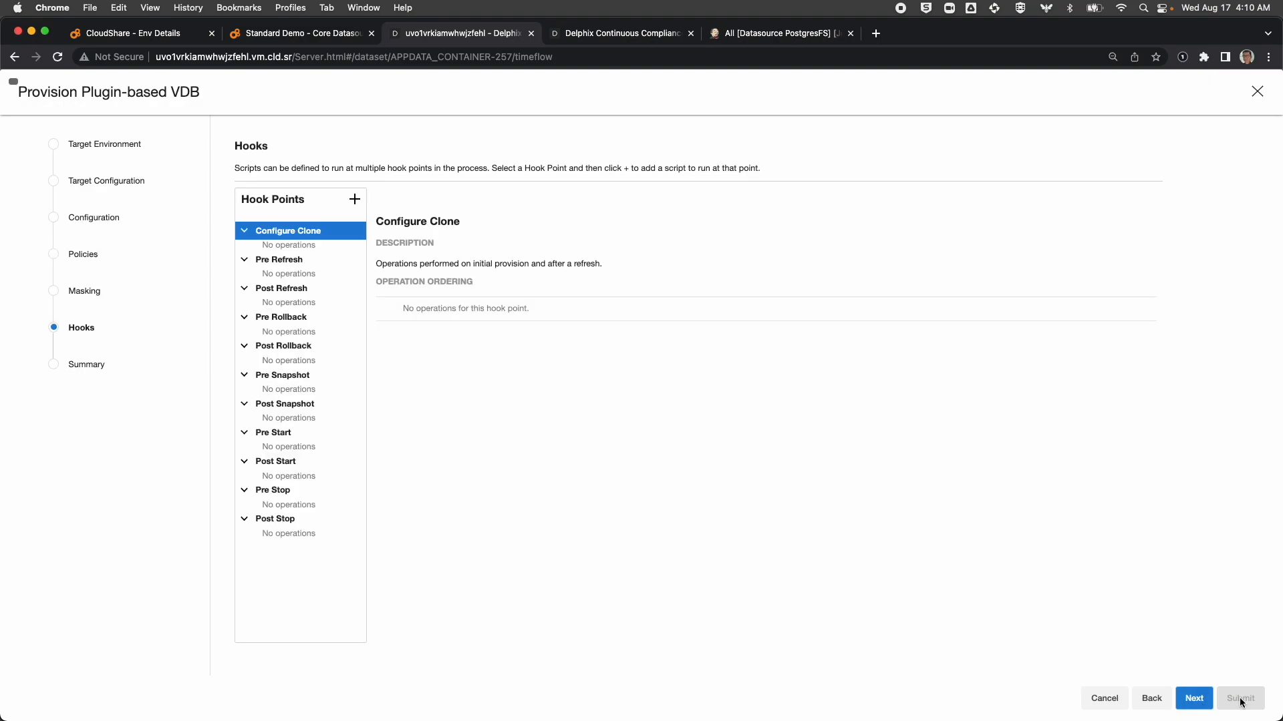
left_click(1194, 698)
left_click(1240, 698)
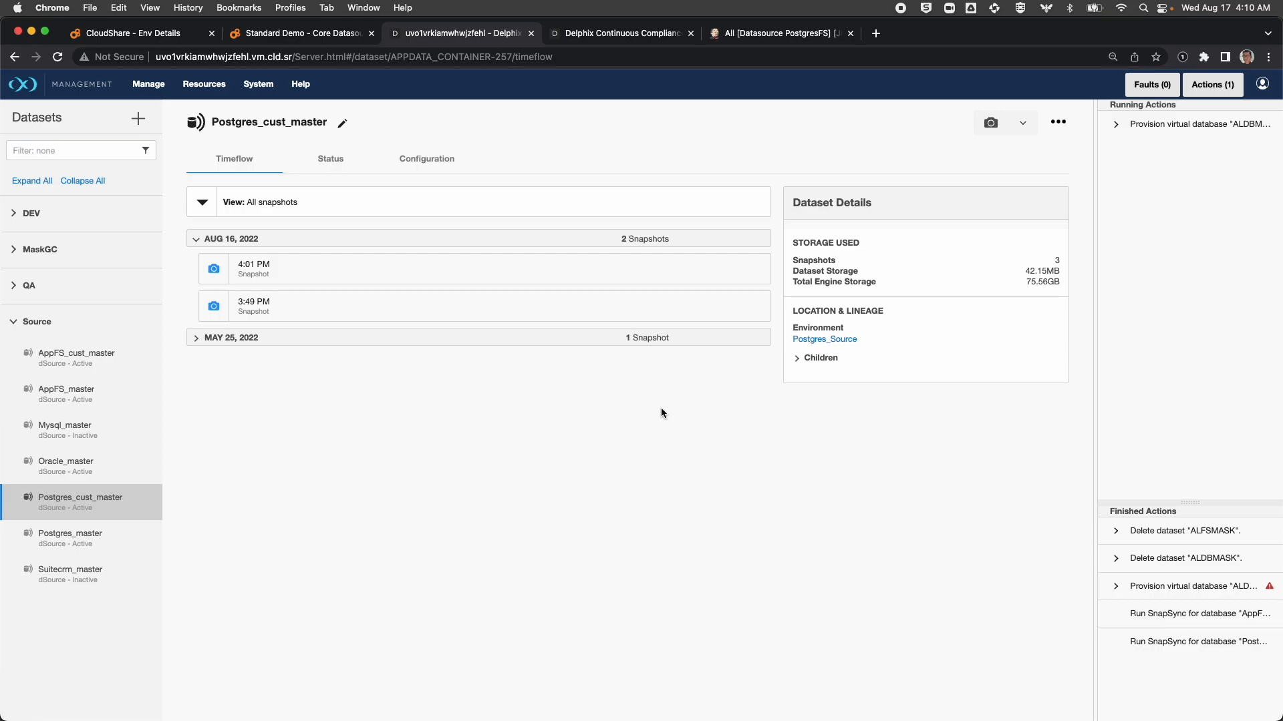
Start provisioning a VDB from the 4:01 PM AppFS_cust_master snapshot, targeting Postgres_Target with the delphix user.
left_click(77, 368)
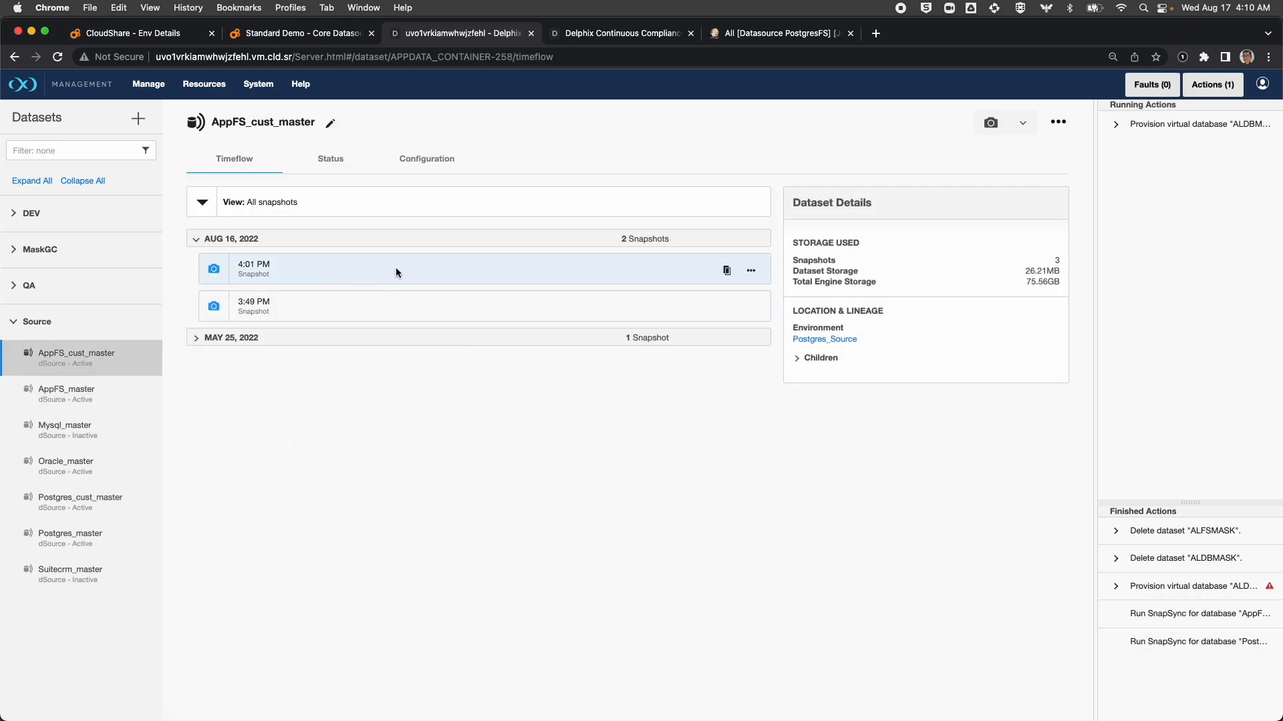
left_click(726, 270)
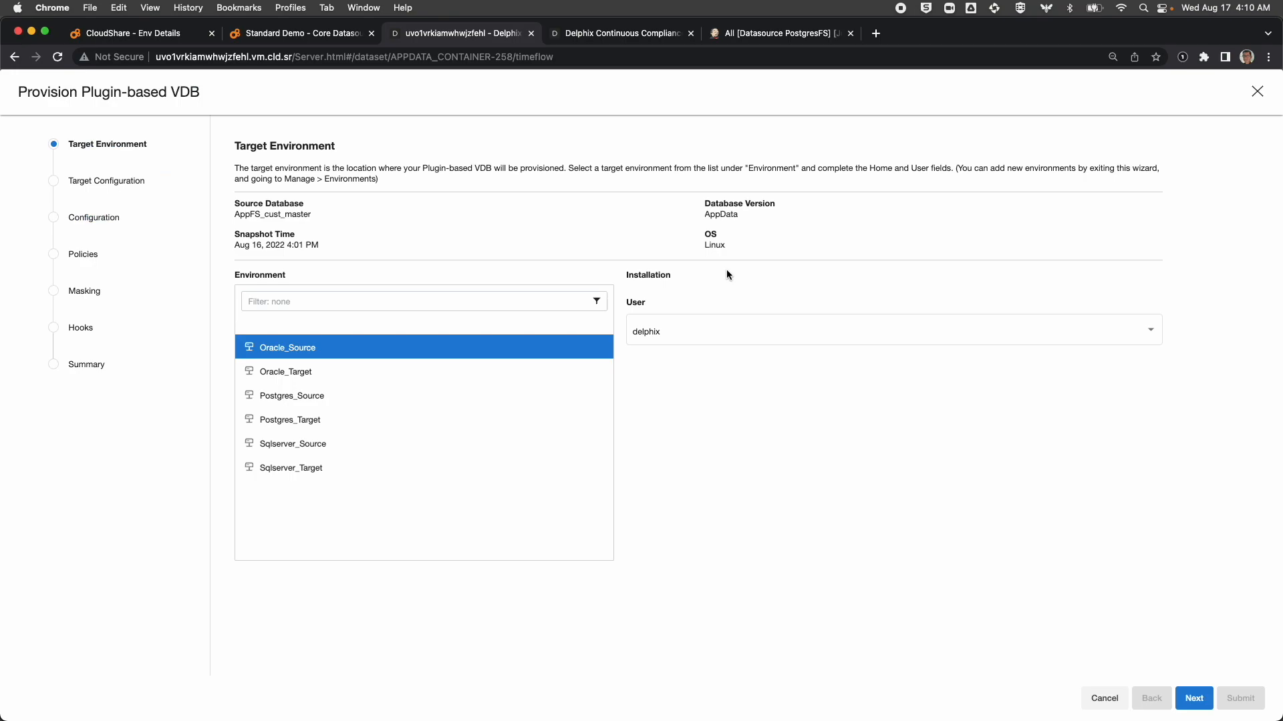
left_click(312, 425)
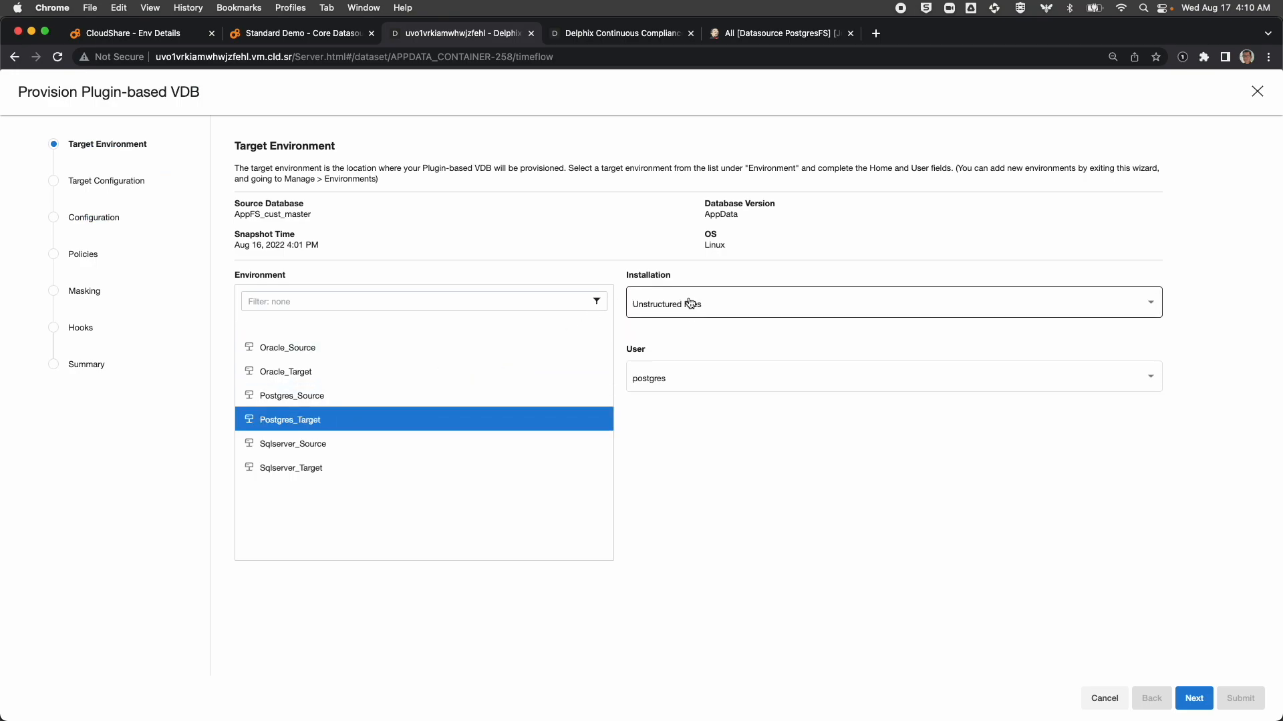
left_click(674, 385)
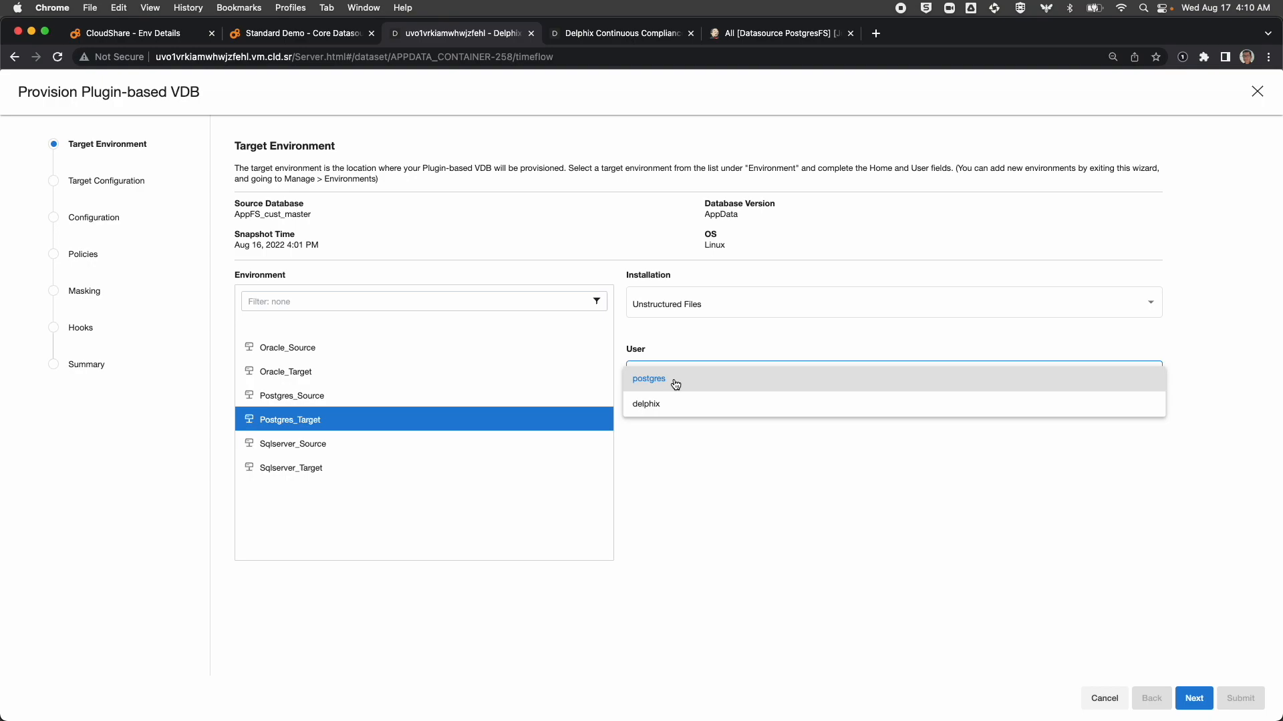
left_click(657, 405)
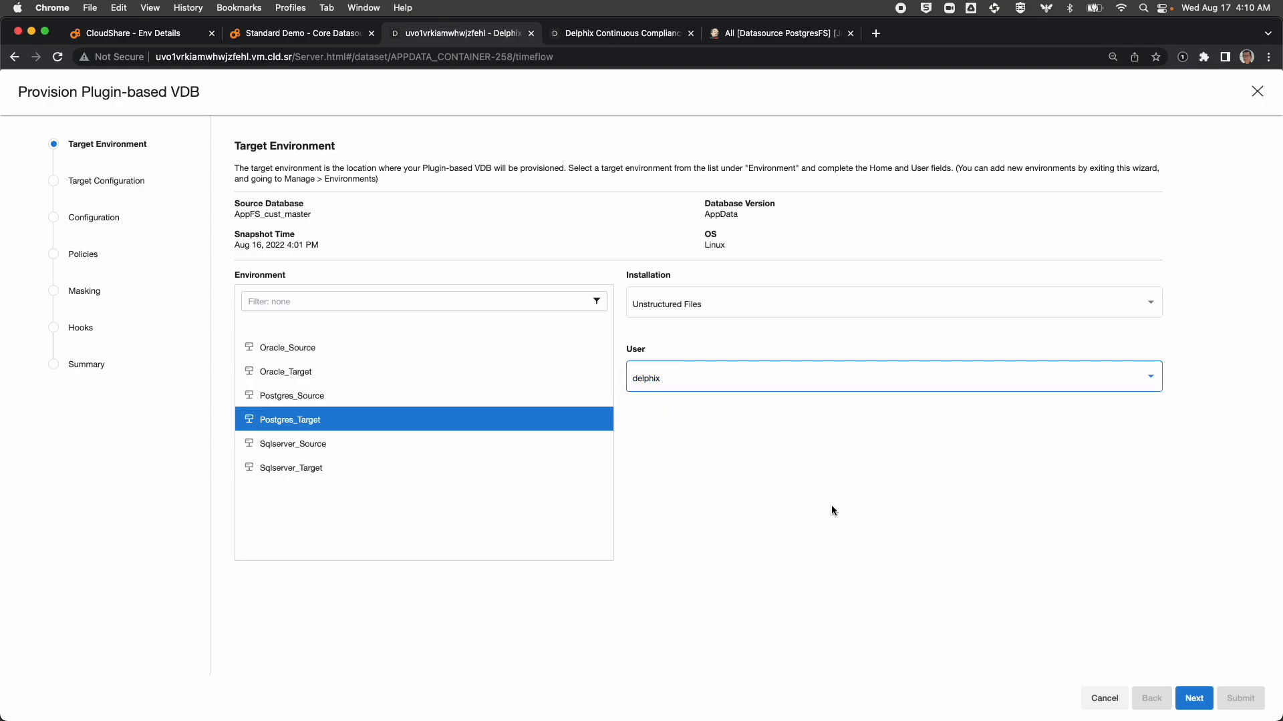
left_click(1193, 698)
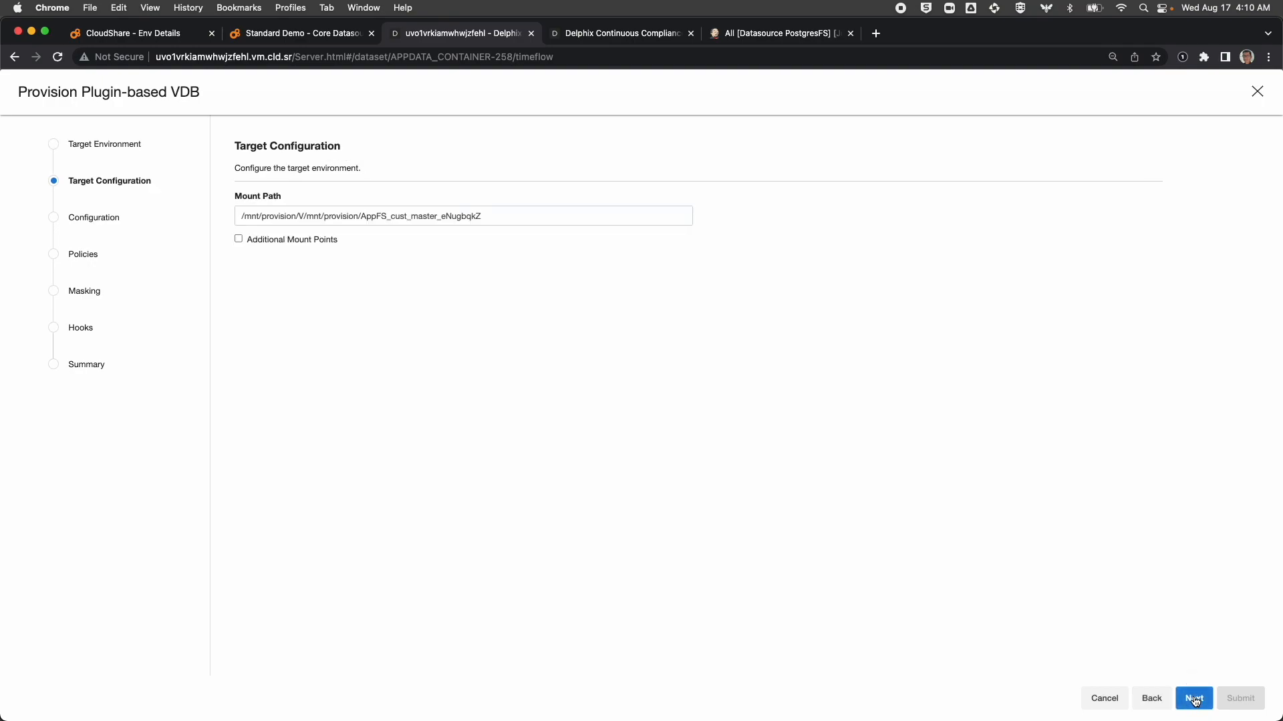
Set the mount path of the file system VDB to /mnt/provision/V/mnt/provision/ALFSMASK.
left_click_drag(491, 216, 362, 218)
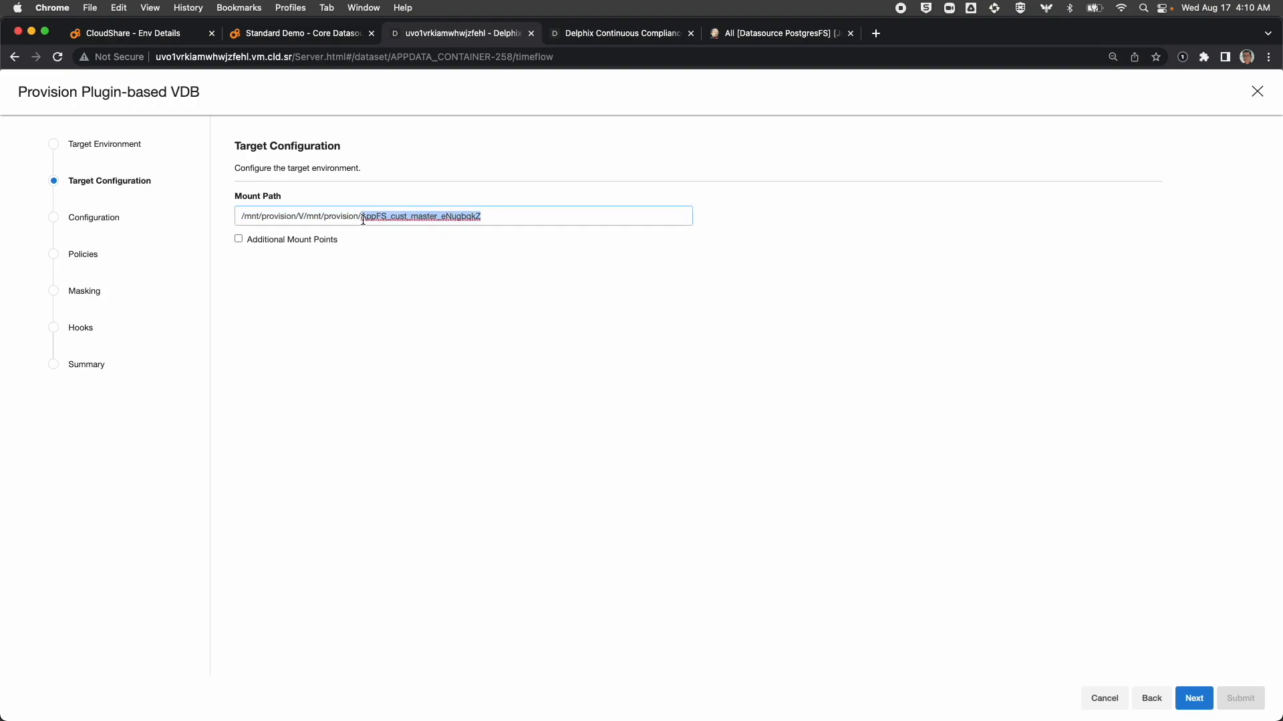
type("ALF")
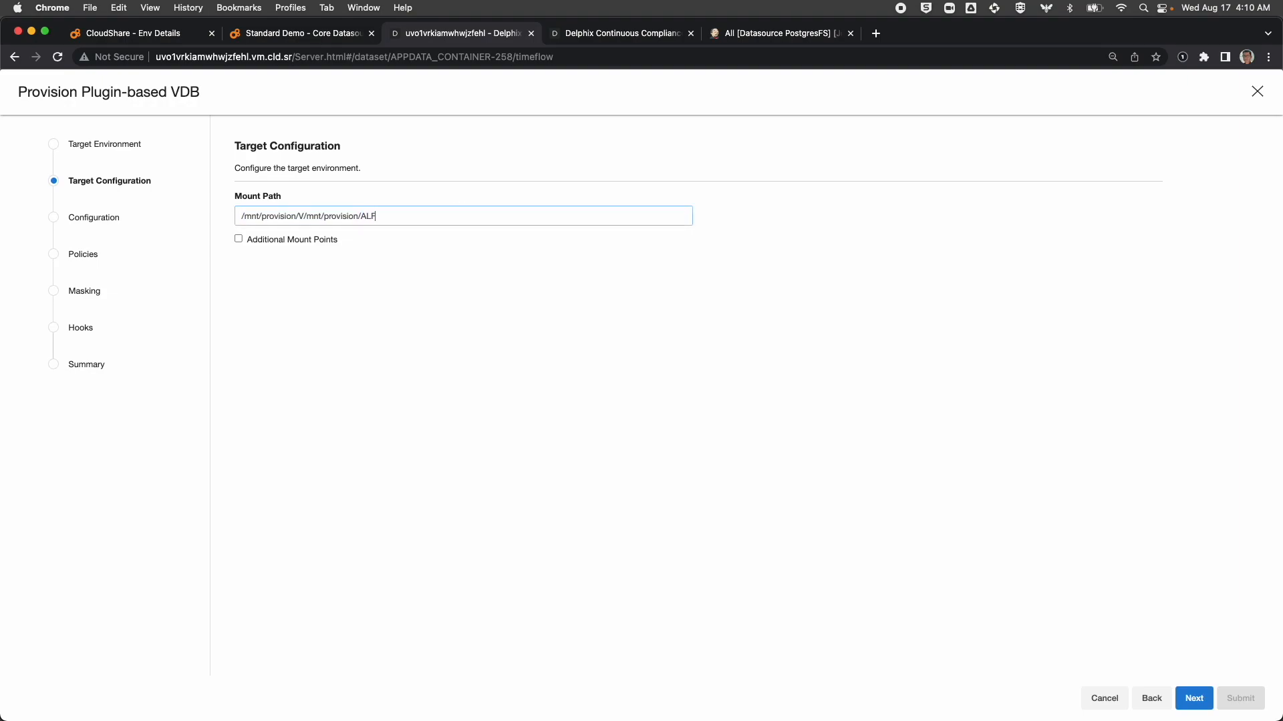
type("SMASK")
left_click(1192, 698)
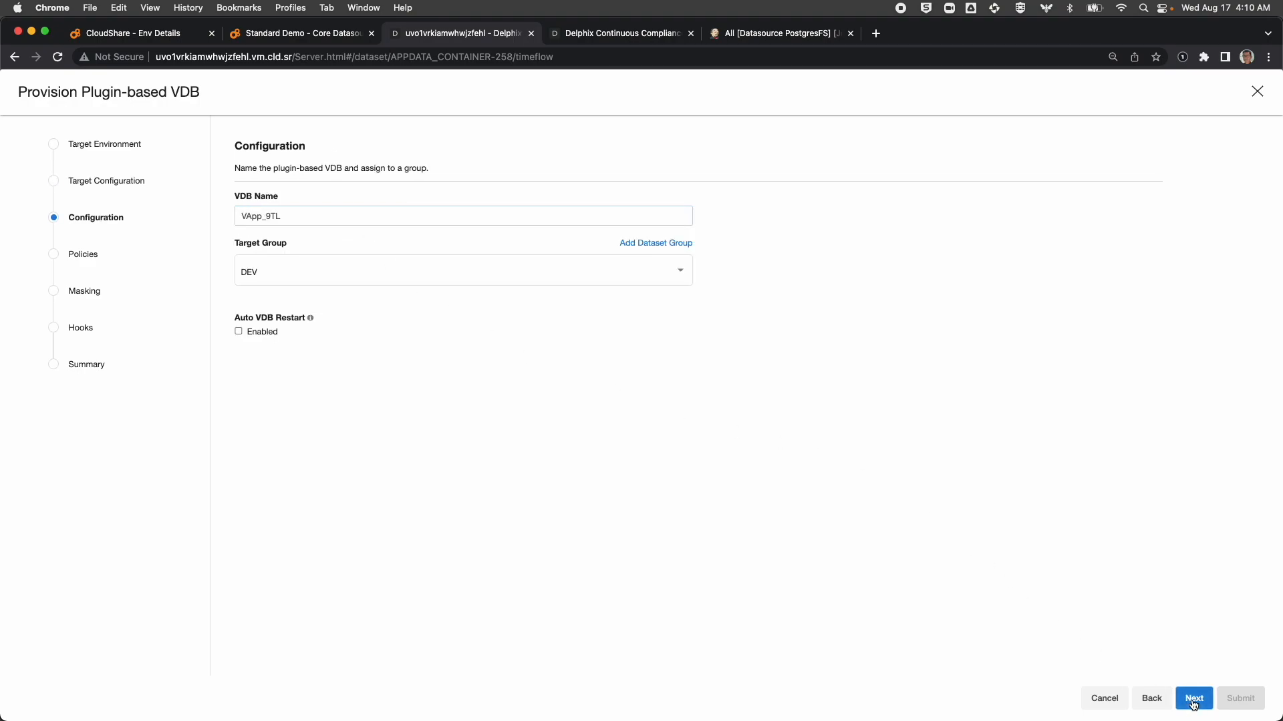
Name the file system VDB ALFSMASK and assign it to the MaskGC target group.
left_click_drag(297, 216, 235, 215)
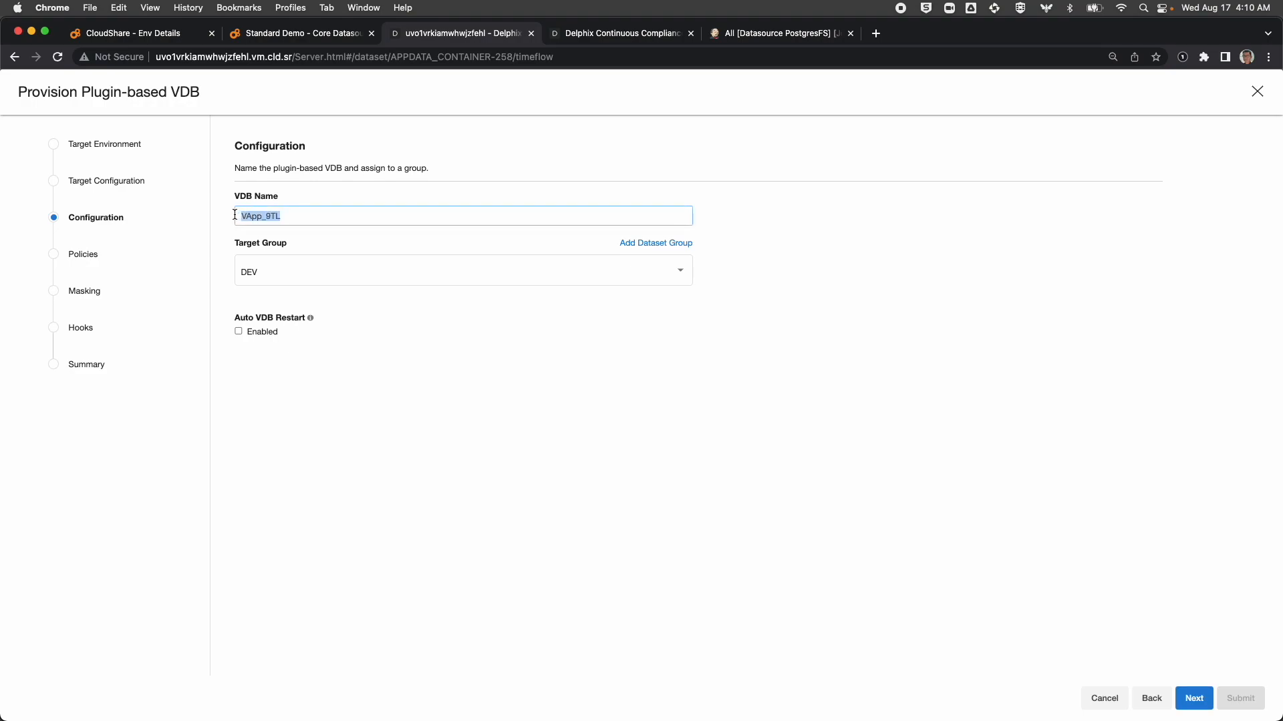
type("ALFSMASK")
left_click(258, 279)
left_click(265, 300)
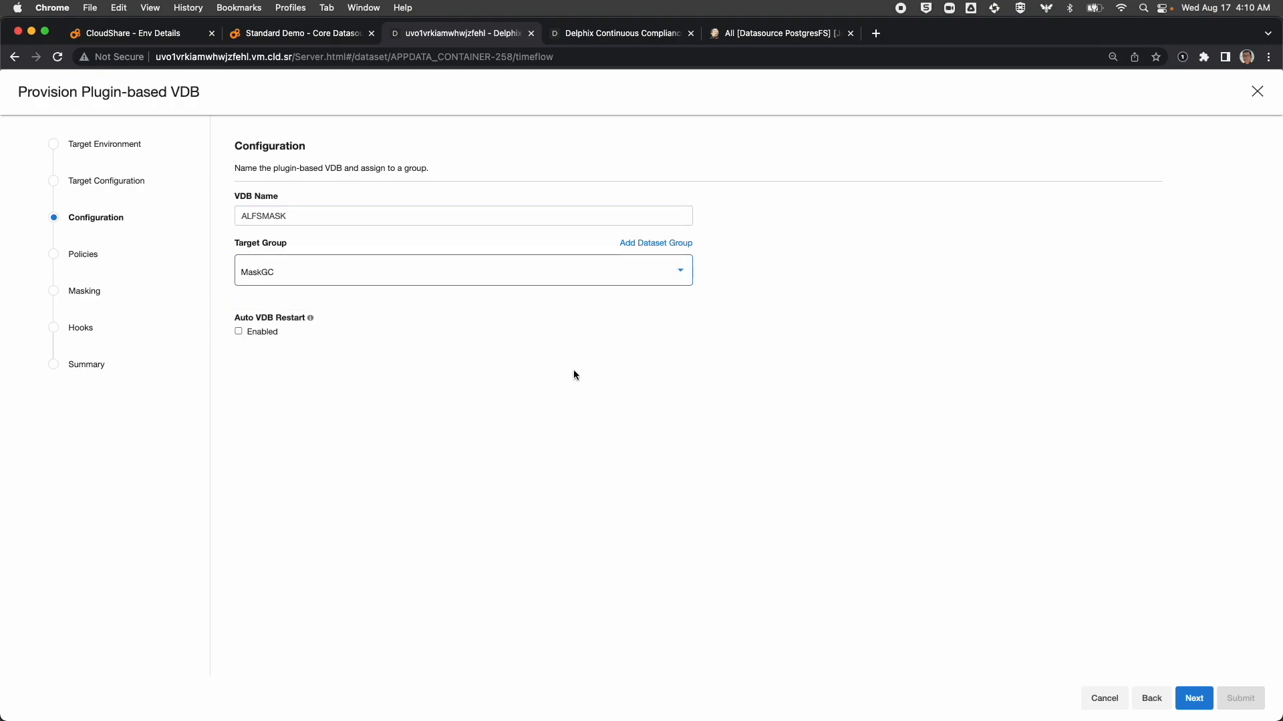
left_click(1195, 699)
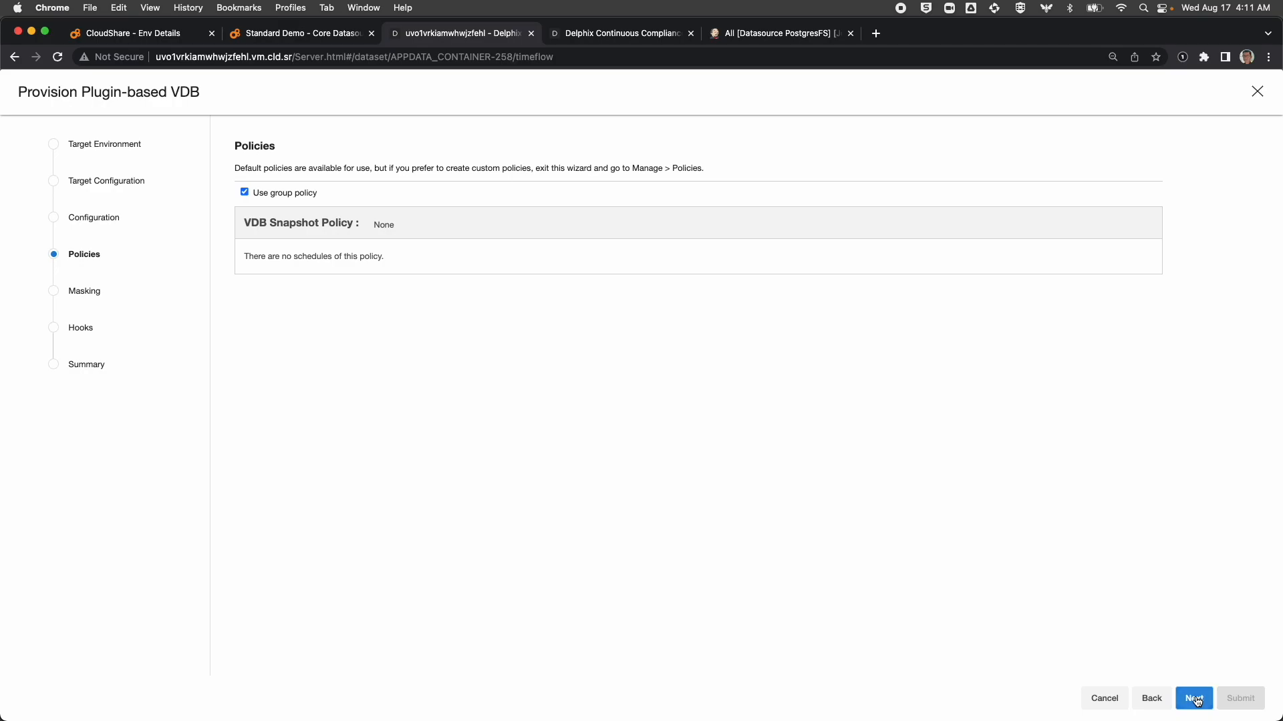
Keep the default policies, masking and hooks settings for ALFSMASK and submit its provisioning.
left_click(1196, 699)
left_click(1195, 699)
left_click(1196, 698)
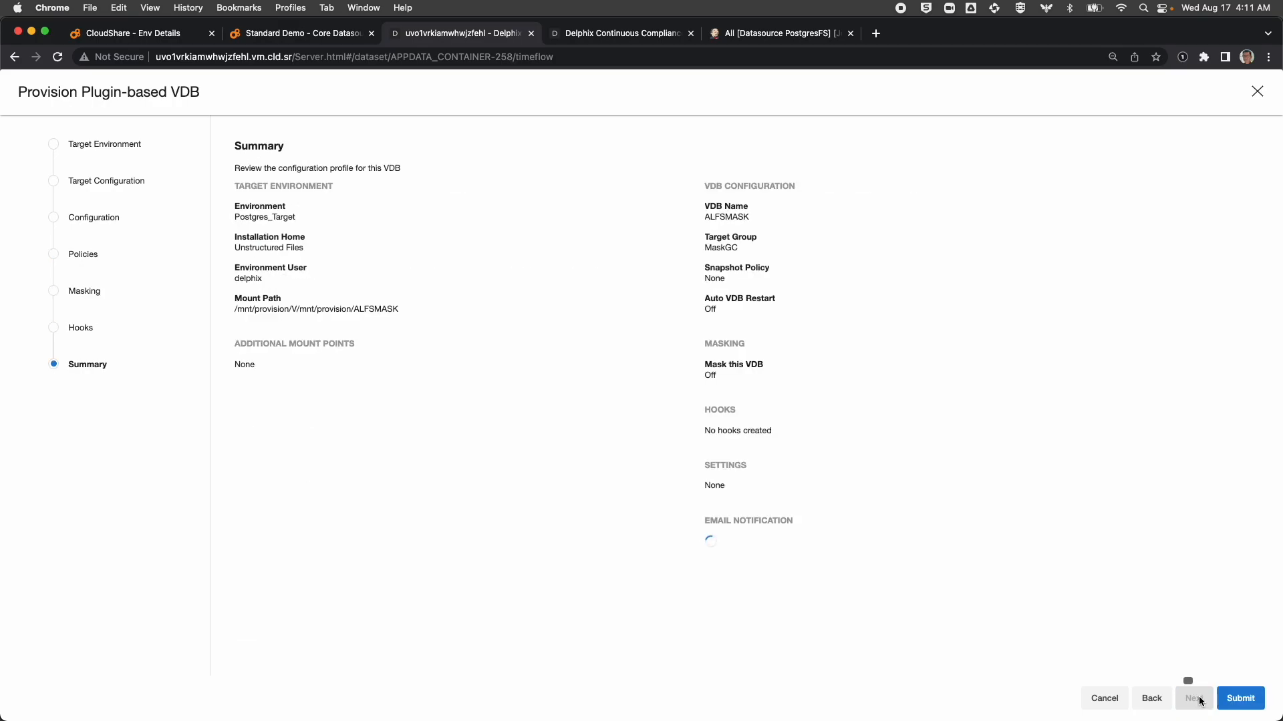
left_click(1239, 698)
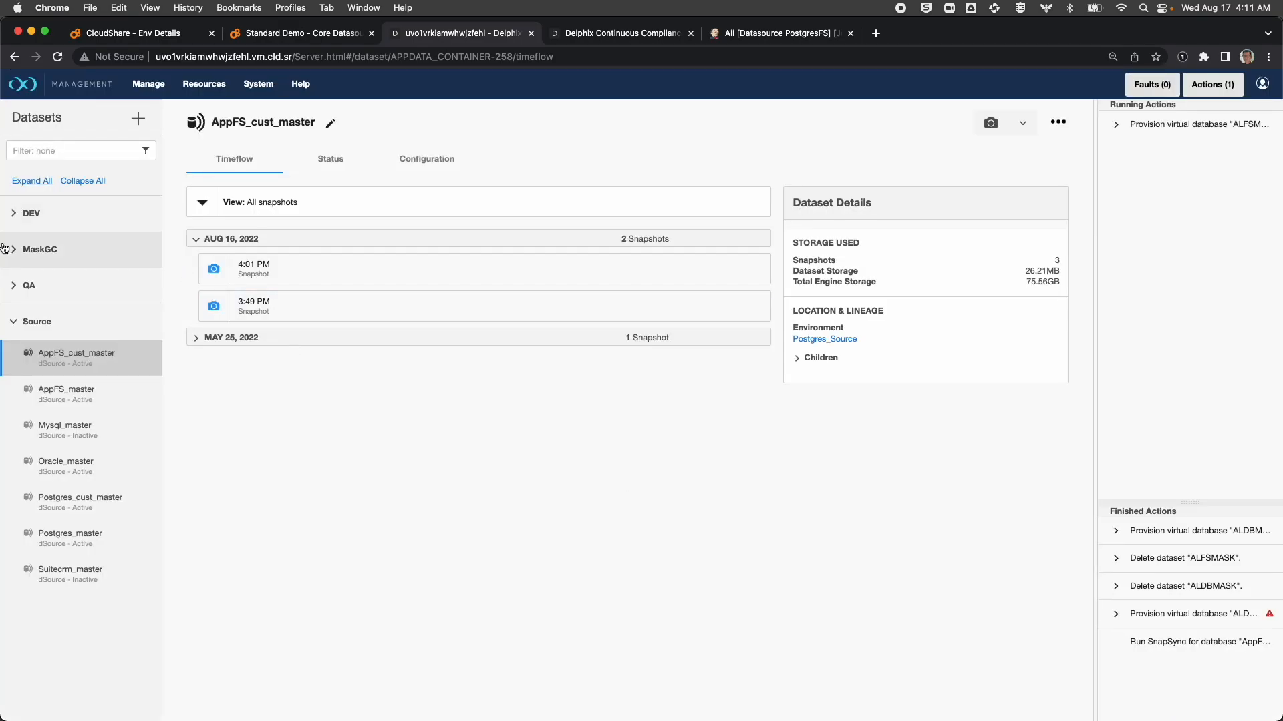
Open the ALDBMASK dataset in the MaskGC group to check the provisioned VDBs.
left_click(11, 256)
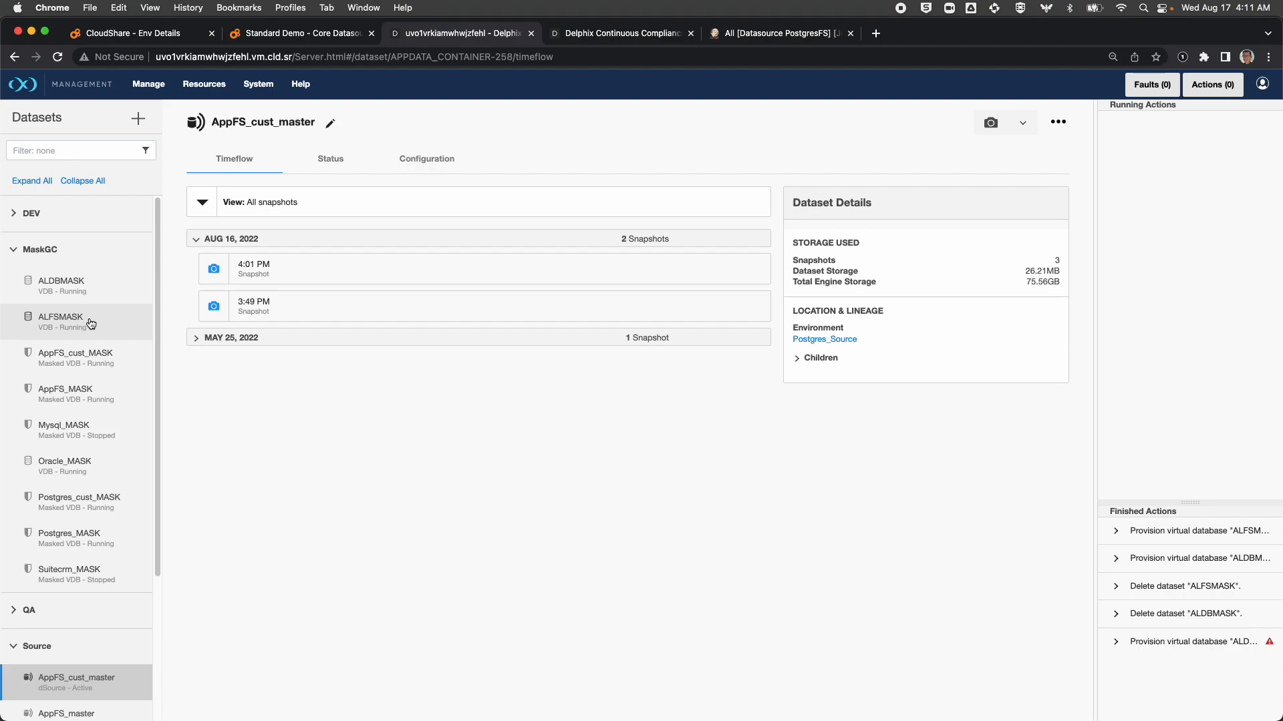
left_click(101, 289)
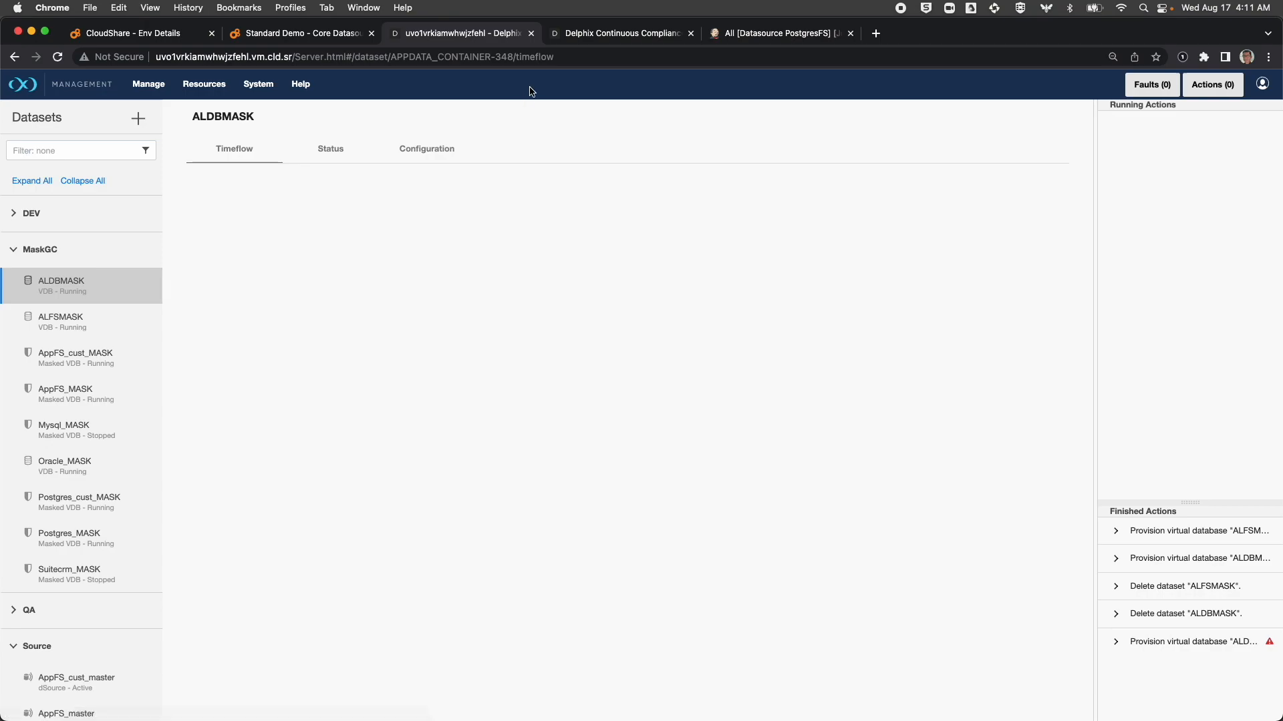
Switch to Delphix Continuous Compliance and add an application named AL.
left_click(621, 33)
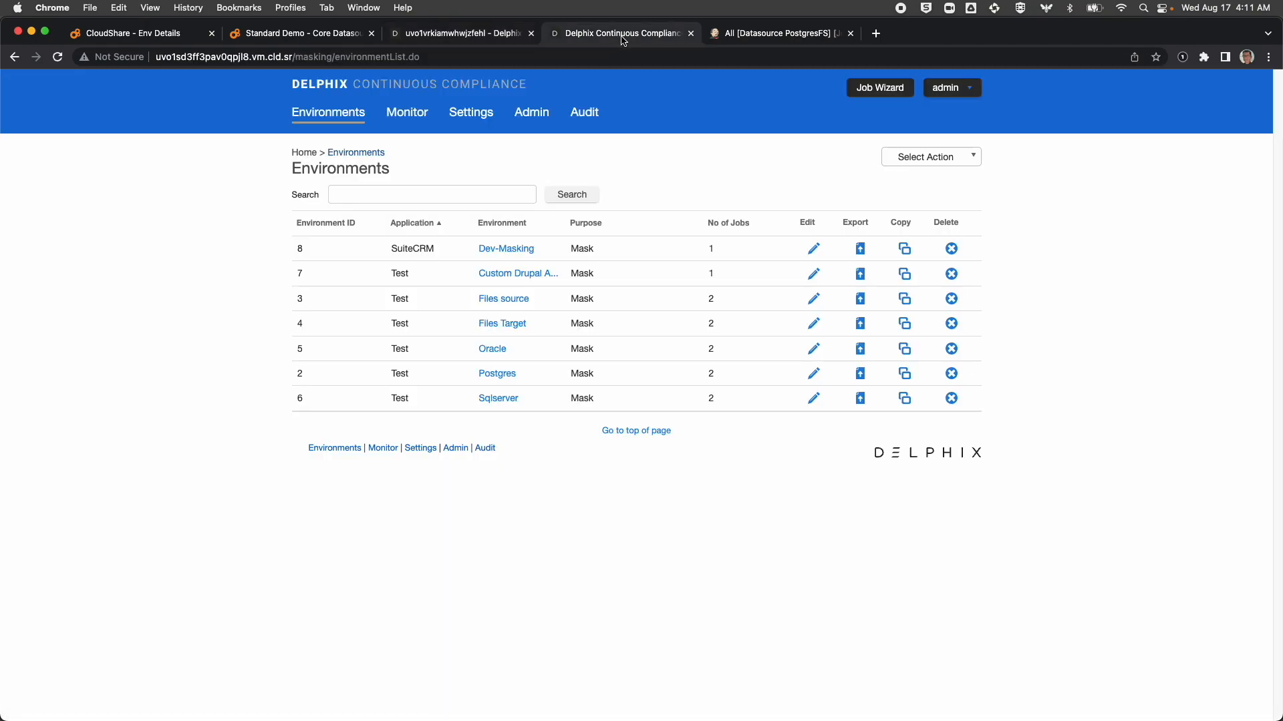
left_click(971, 159)
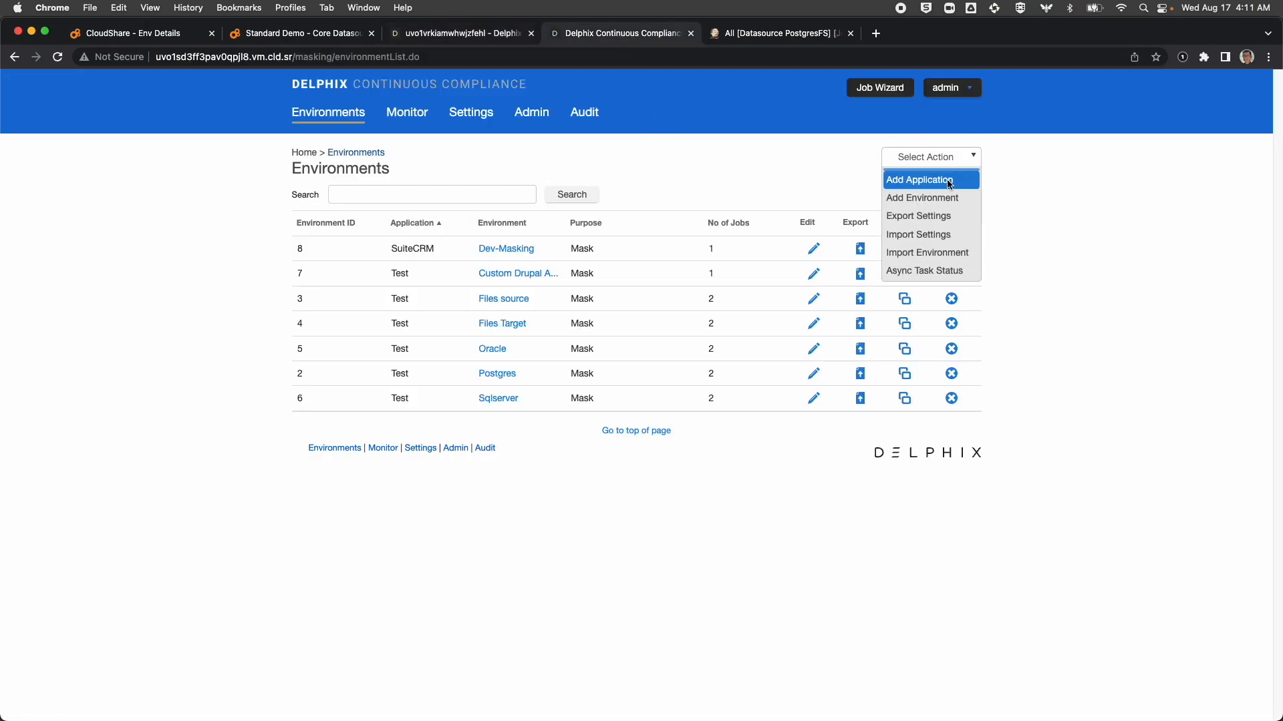
left_click(949, 181)
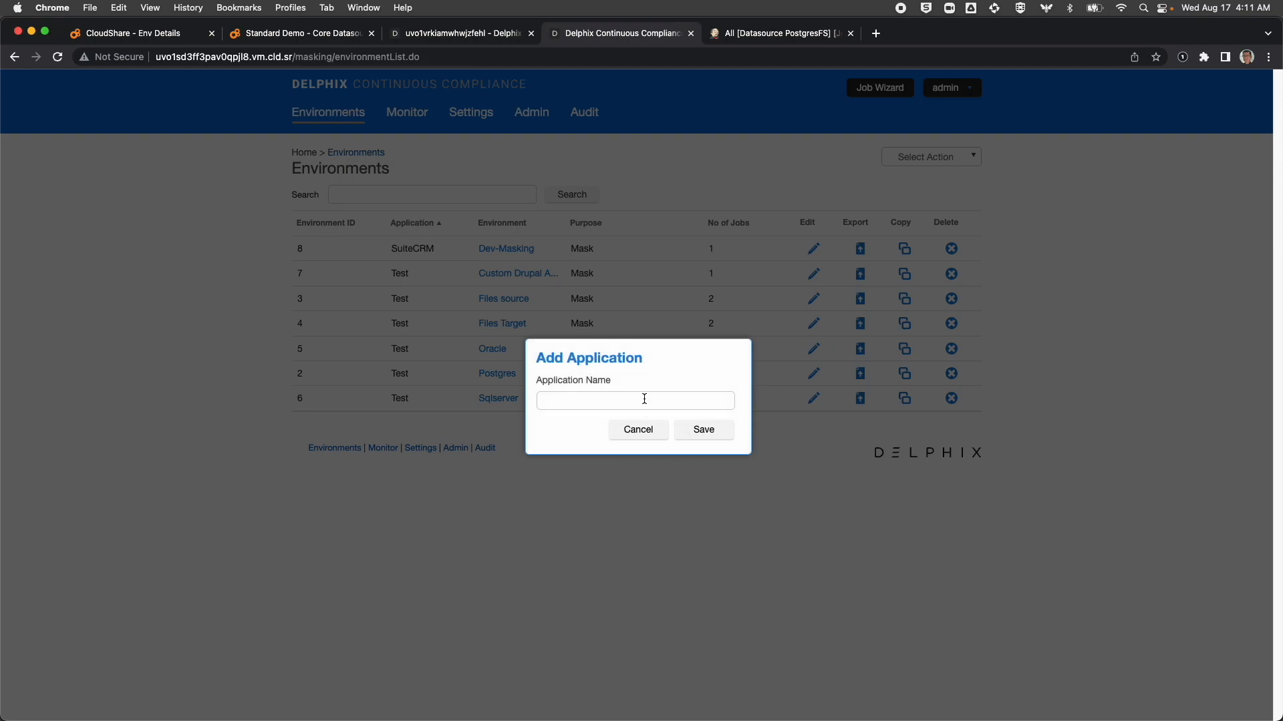
left_click(644, 399)
type("AL")
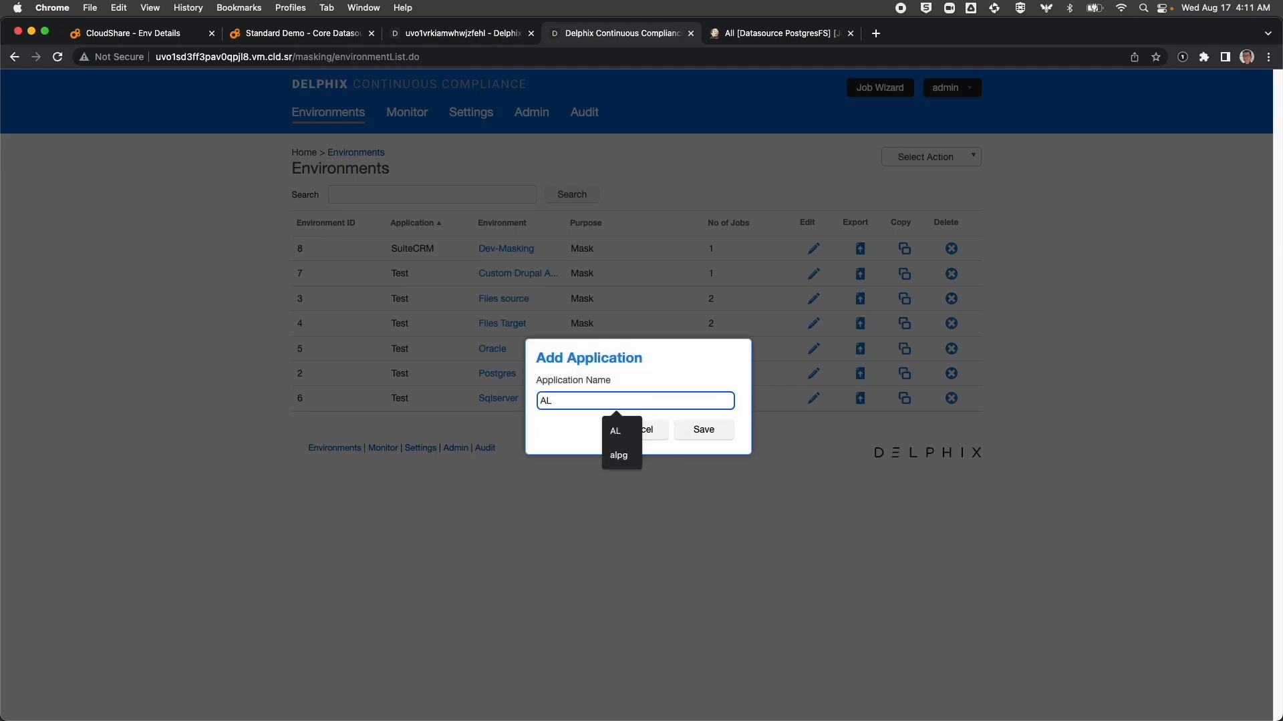
left_click(710, 438)
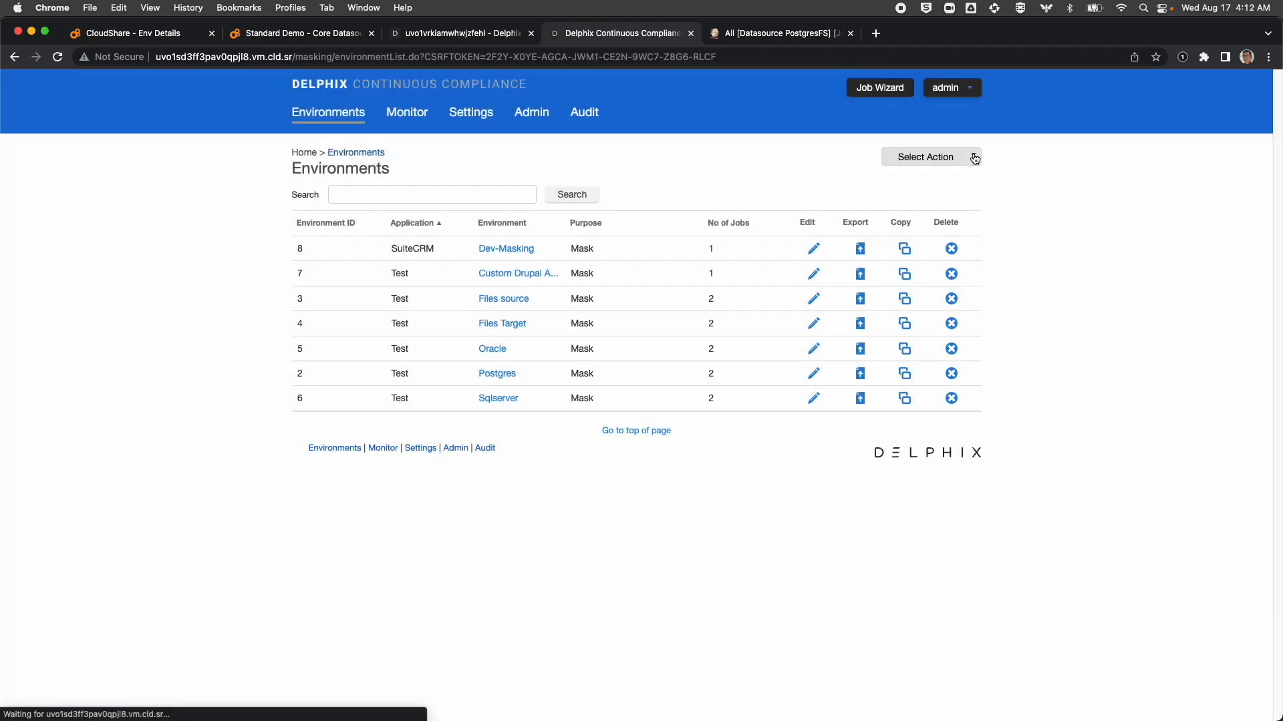
Add an environment named AL under the AL application with the purpose Mask, and save it.
left_click(975, 159)
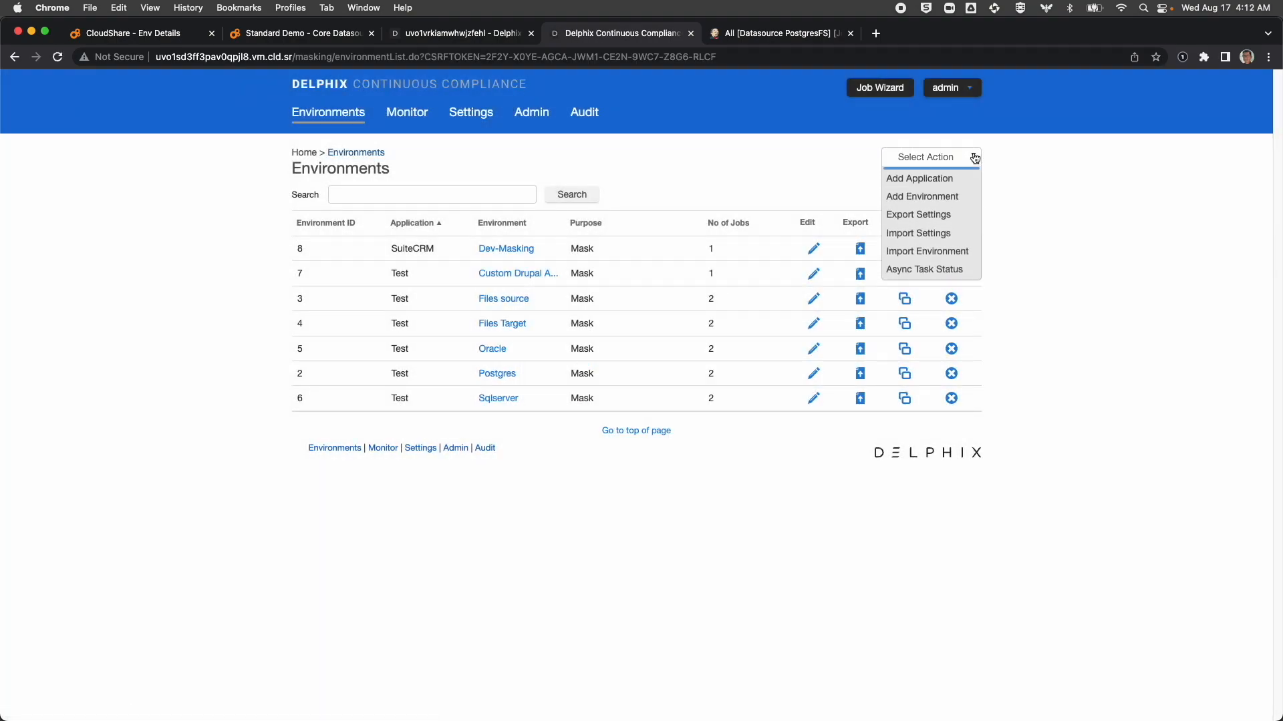
left_click(948, 194)
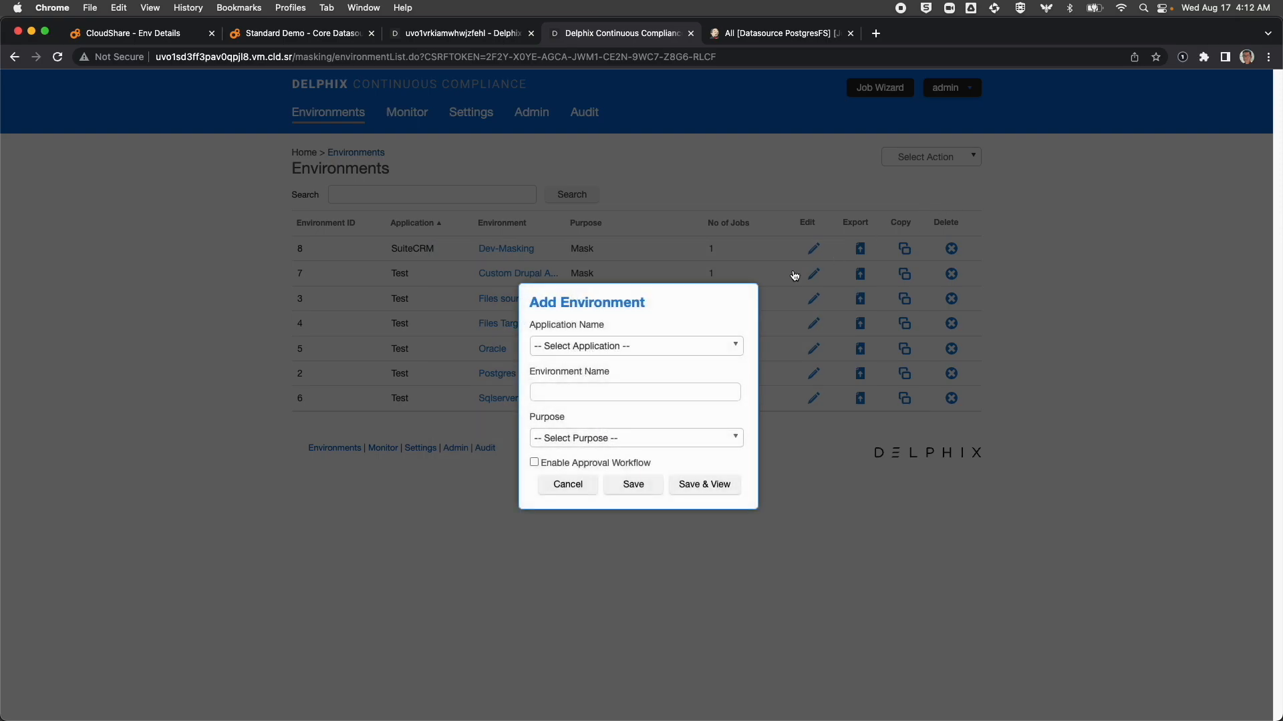
left_click(597, 347)
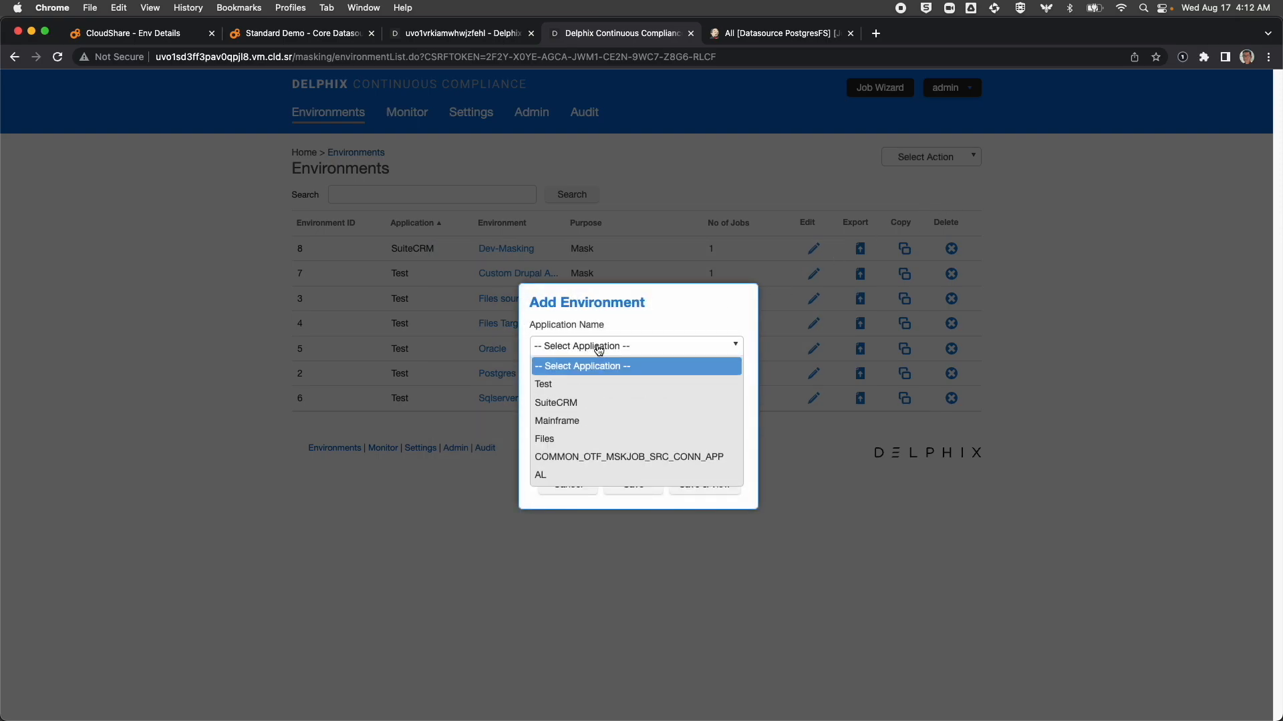
left_click(584, 477)
left_click(591, 394)
type("AL")
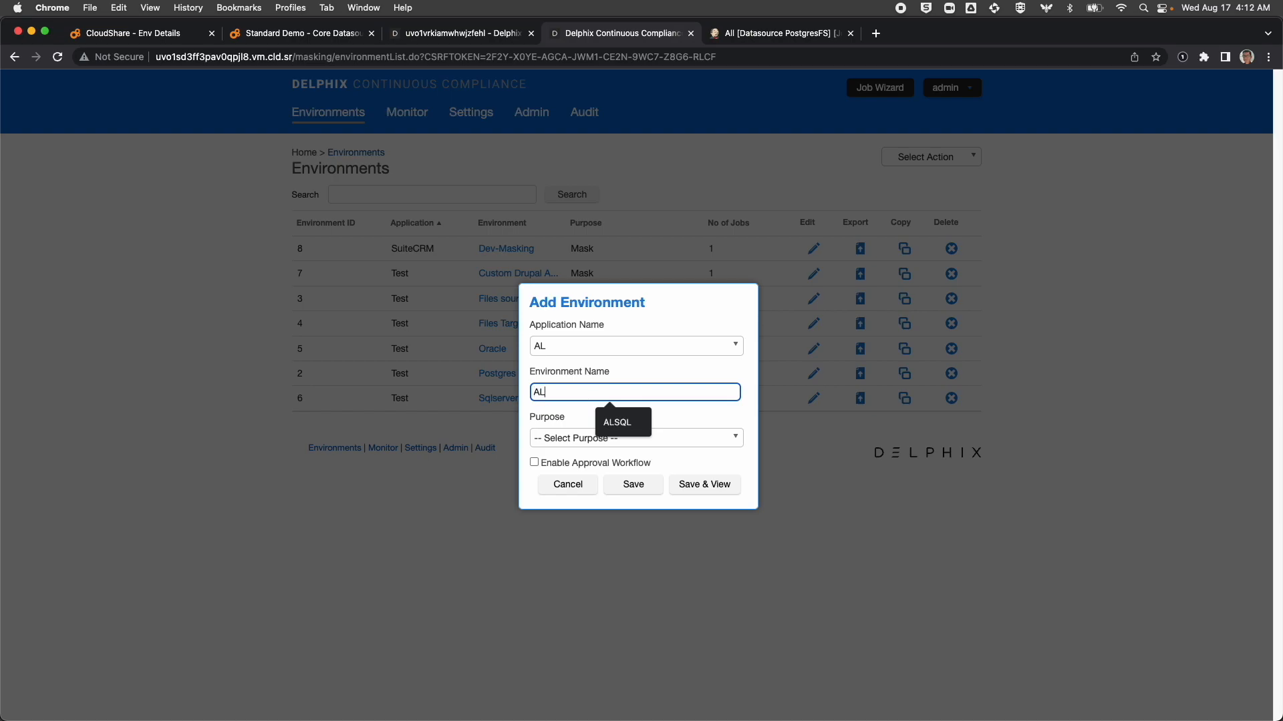
left_click(580, 439)
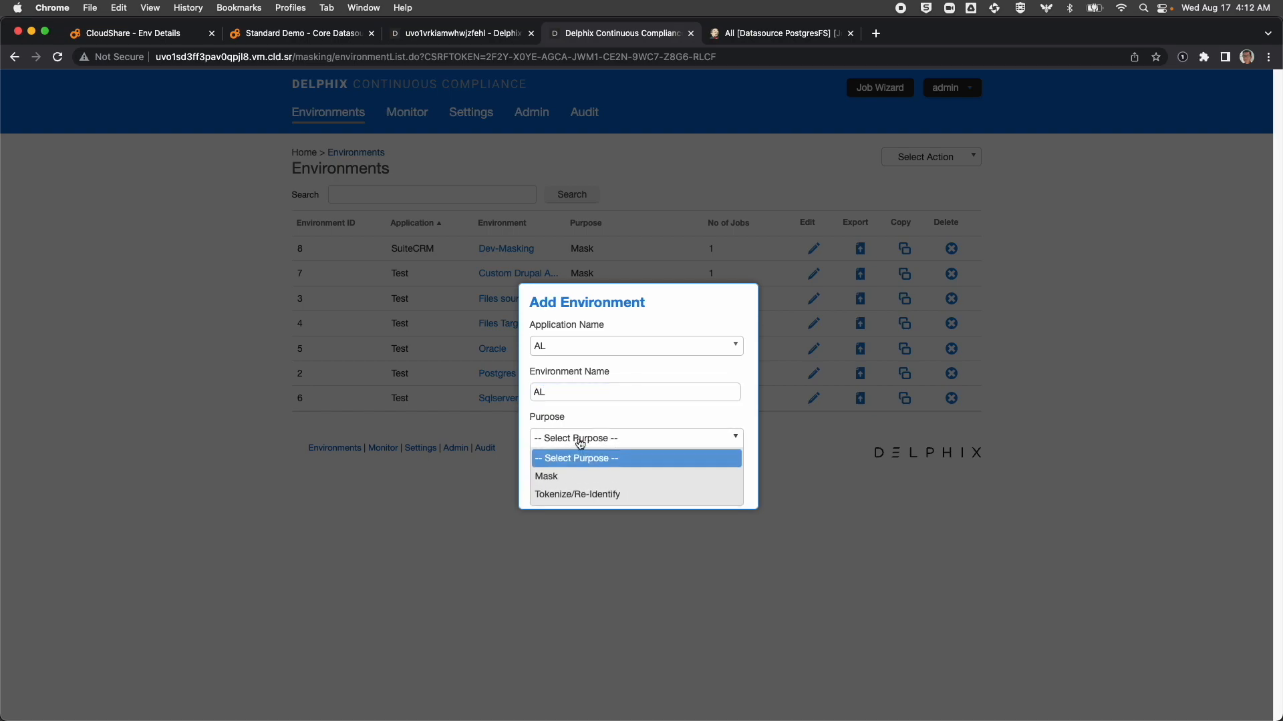
left_click(575, 477)
left_click(636, 485)
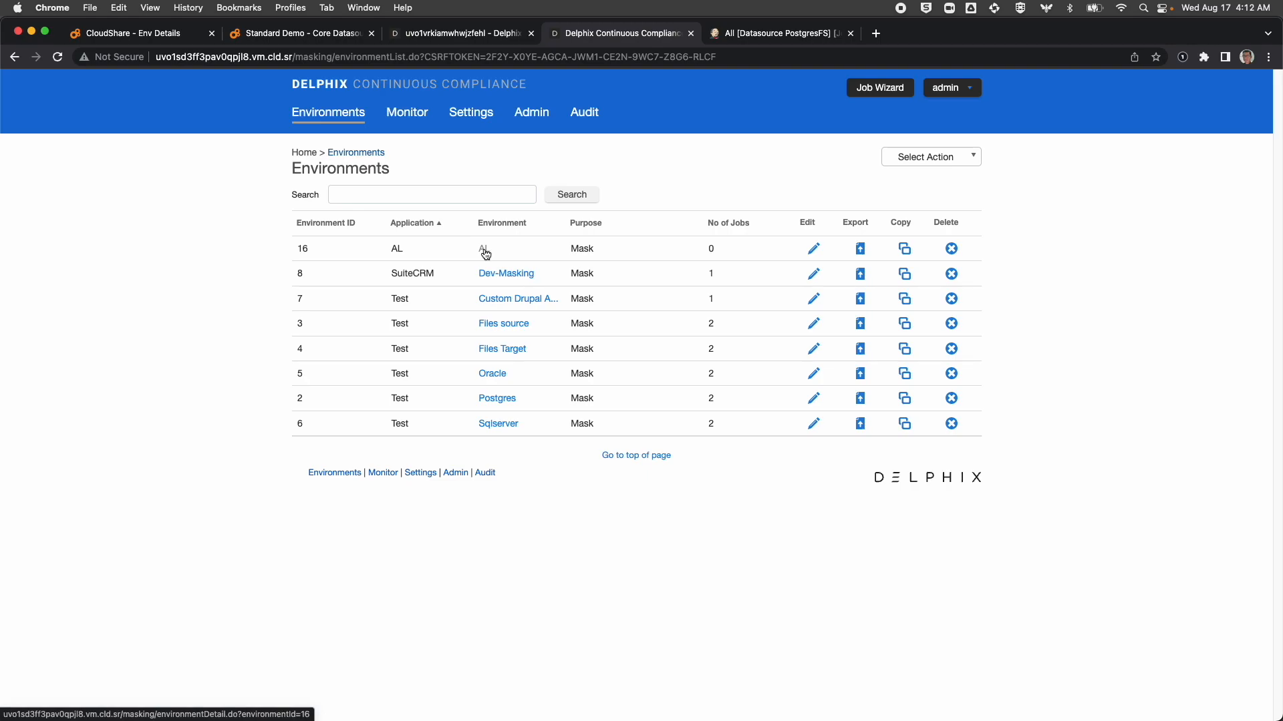
Start a new connection in the AL environment with the type Database - PostgreSQL and the name AL.
left_click(484, 250)
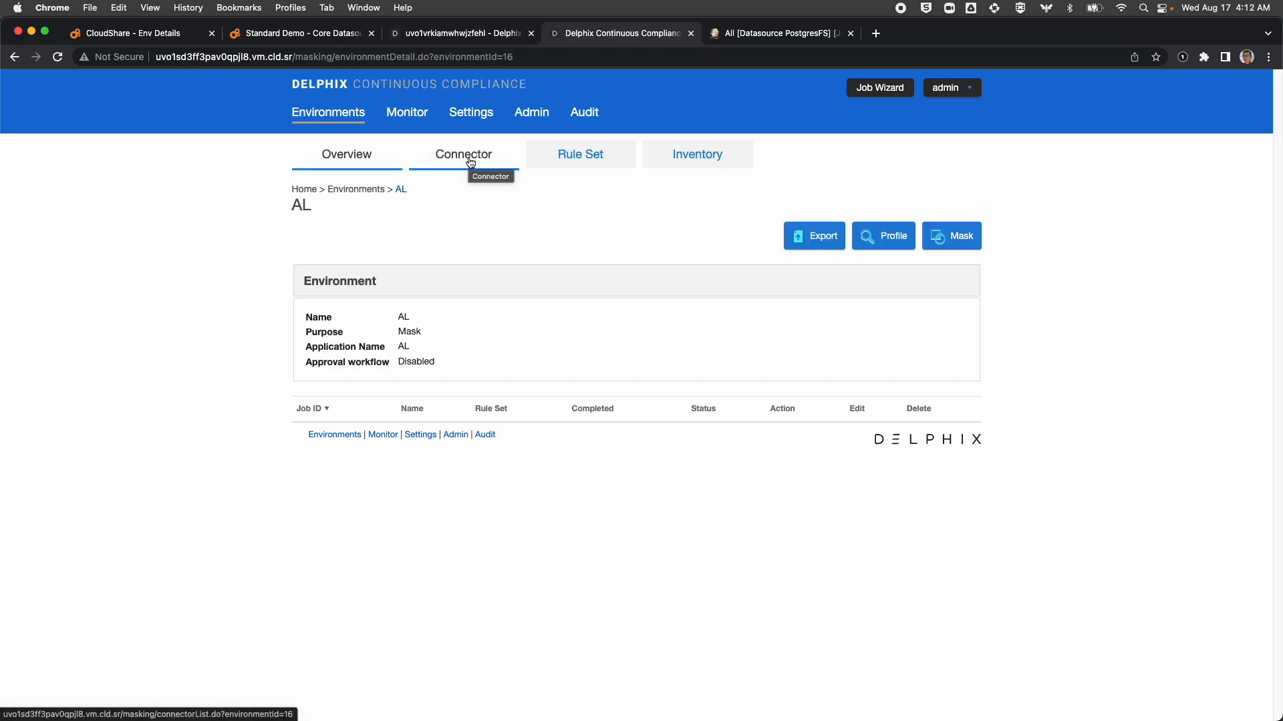
left_click(470, 162)
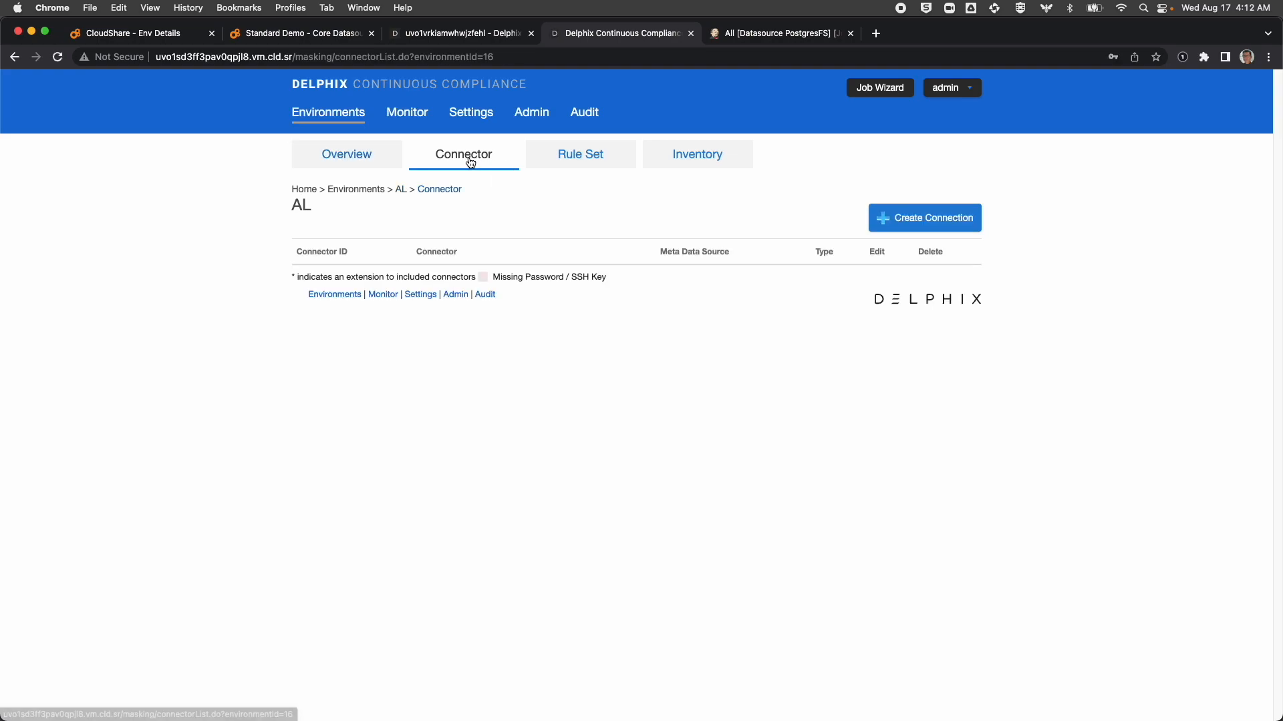
left_click(925, 220)
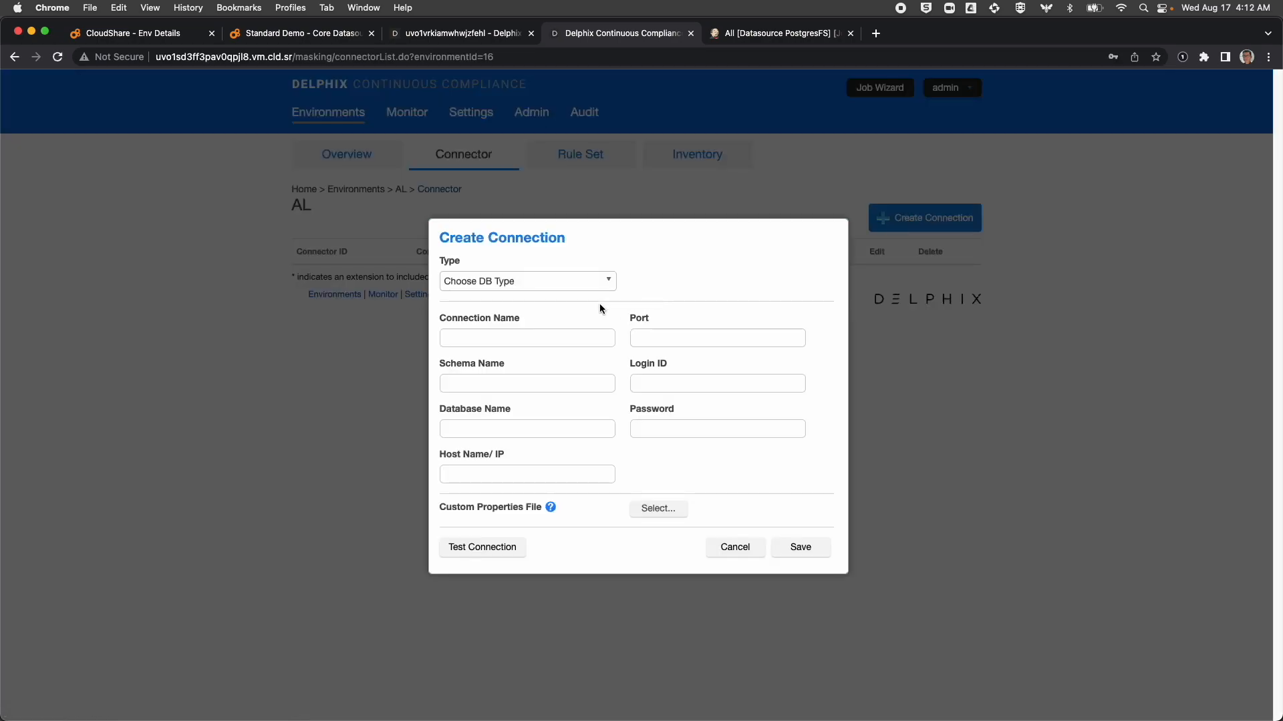
left_click(551, 285)
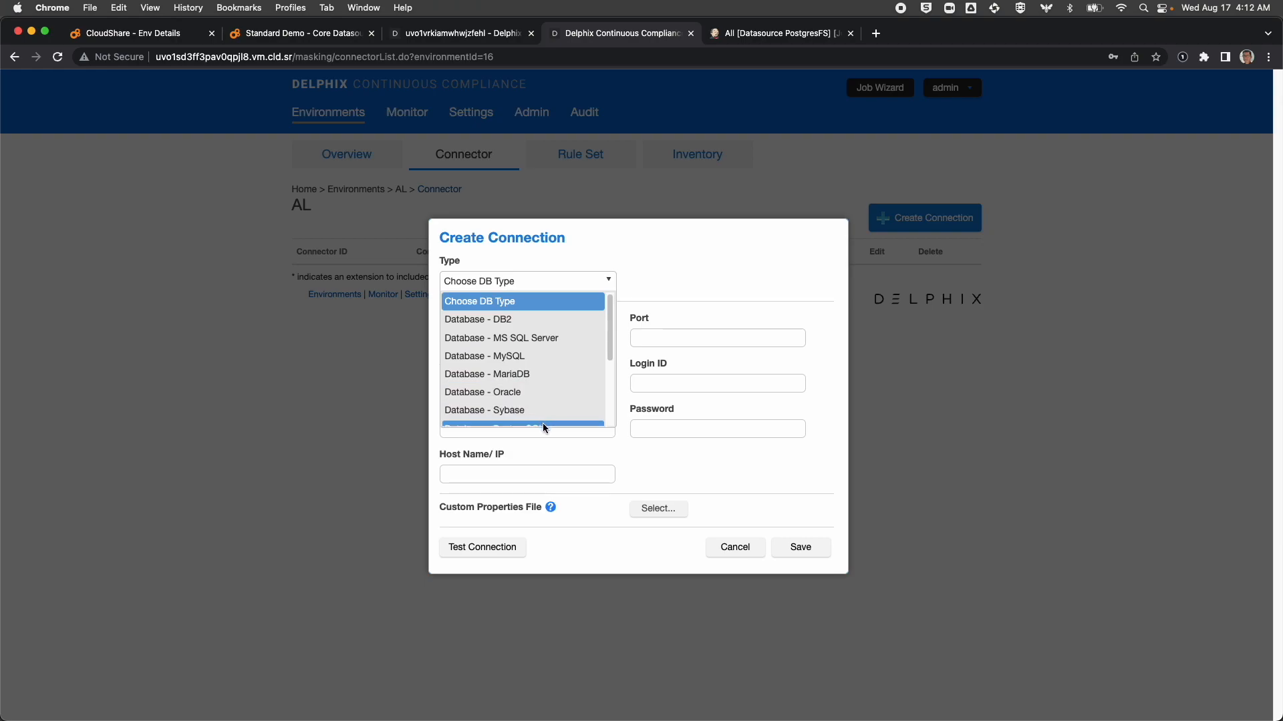
left_click(543, 423)
left_click(542, 340)
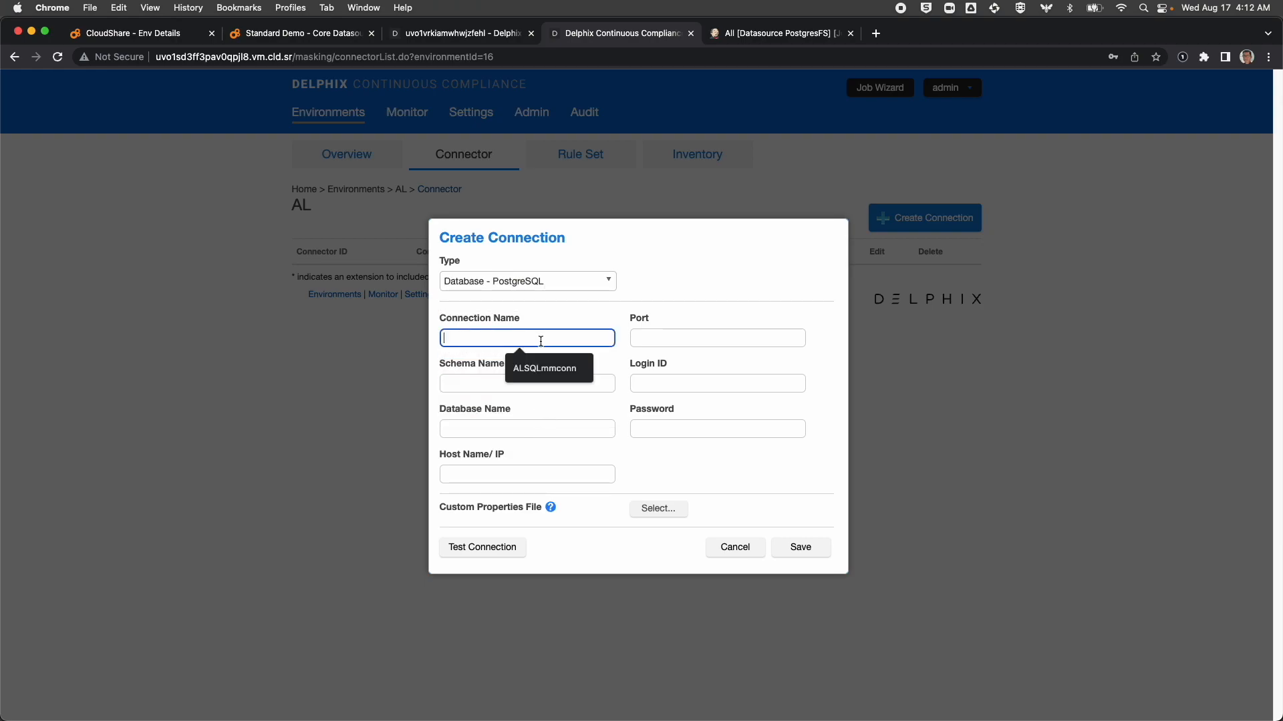
type("AL")
Set the connection's schema to public, its database to dru9cust and its host to 10.160.1.60.
left_click(495, 384)
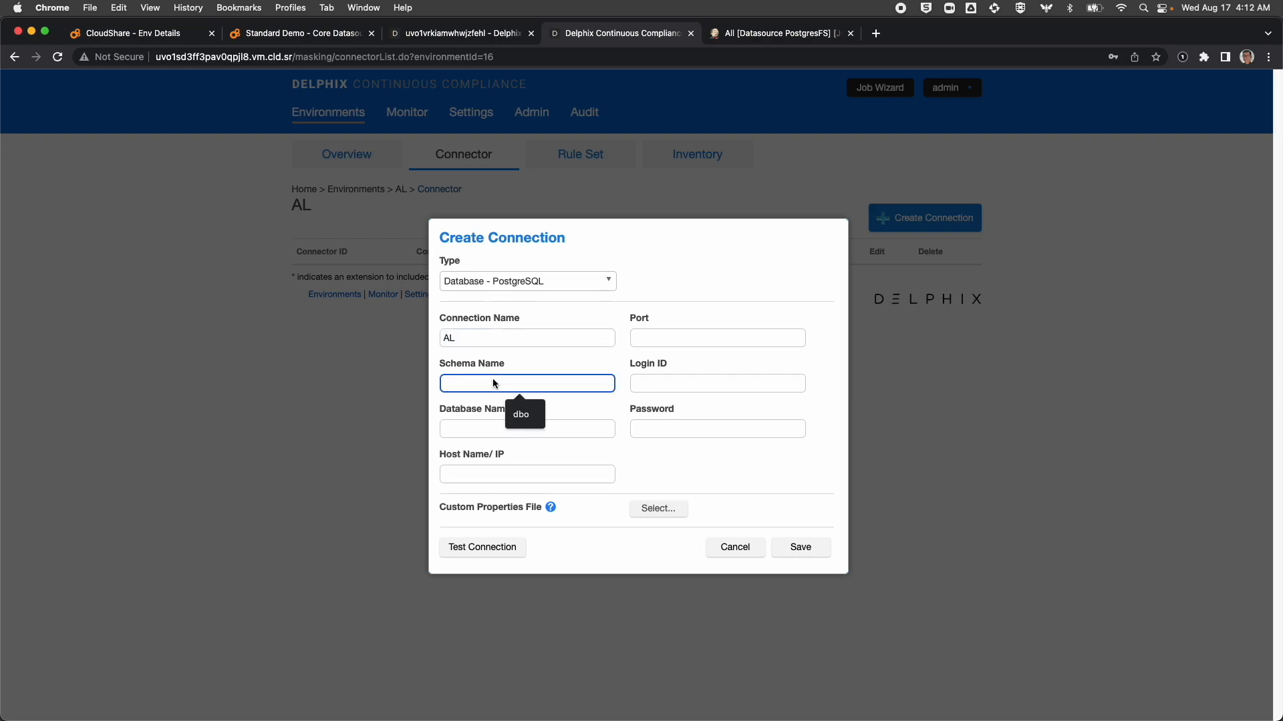
type("public")
left_click(509, 428)
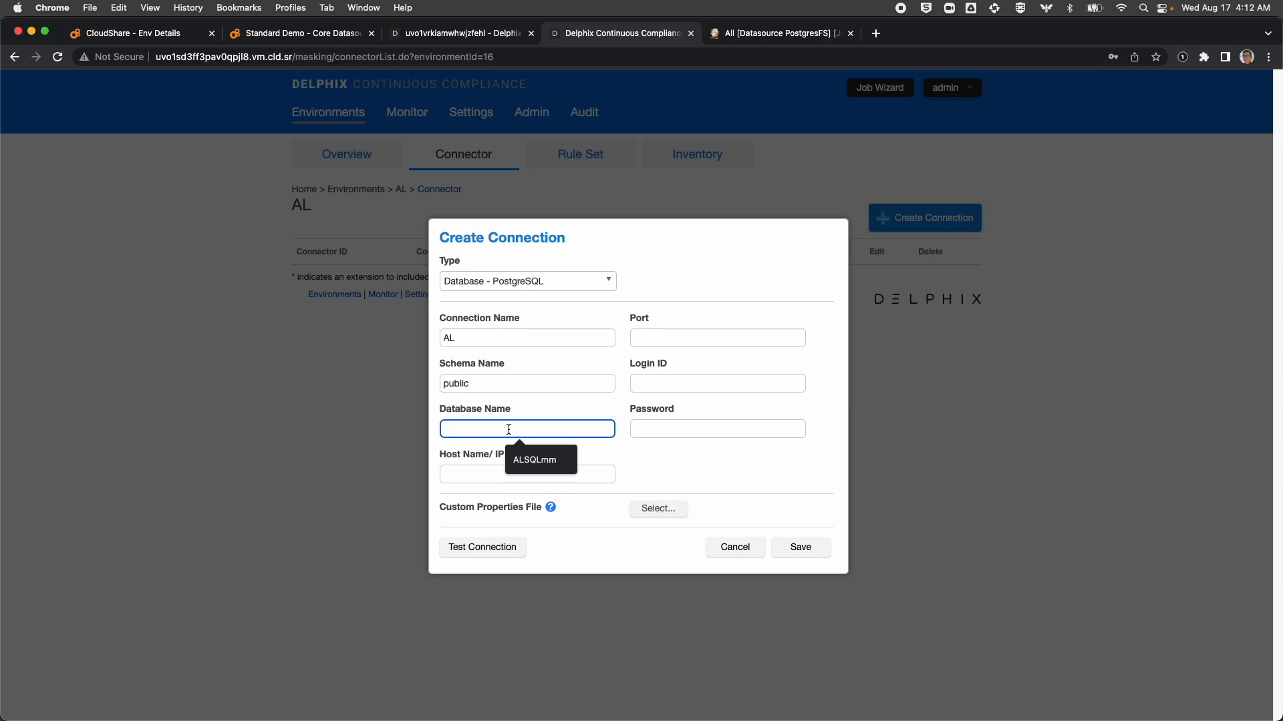
type("dru9cust")
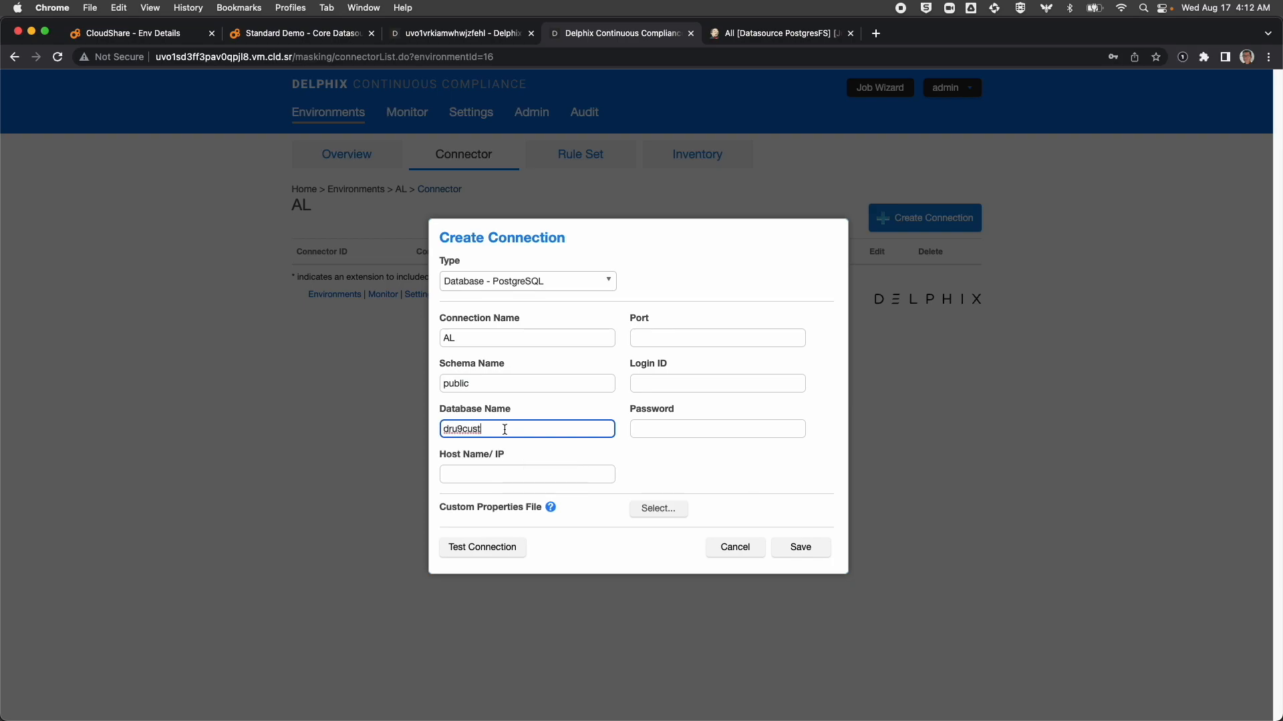
left_click(496, 473)
left_click(537, 503)
key("BackSpace")
type("0")
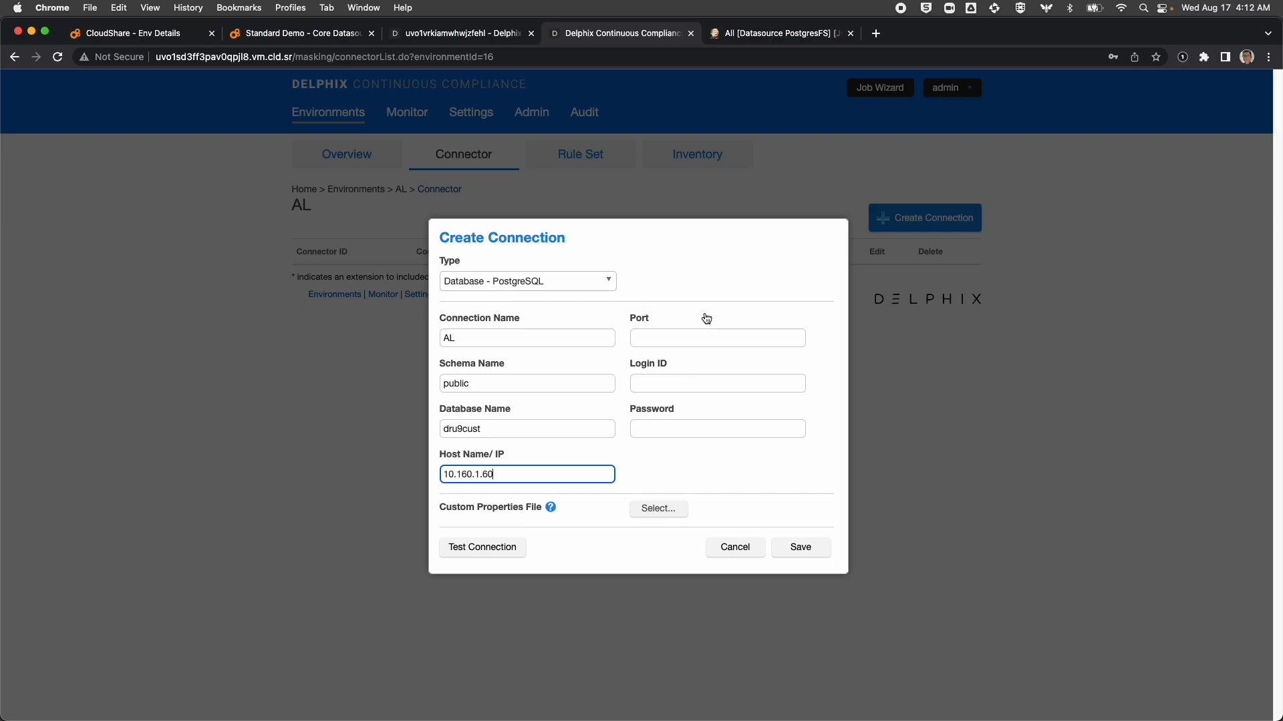
Set port 6433 and login ID postgres for the AL connection, then test and save it.
left_click(684, 339)
type("6433")
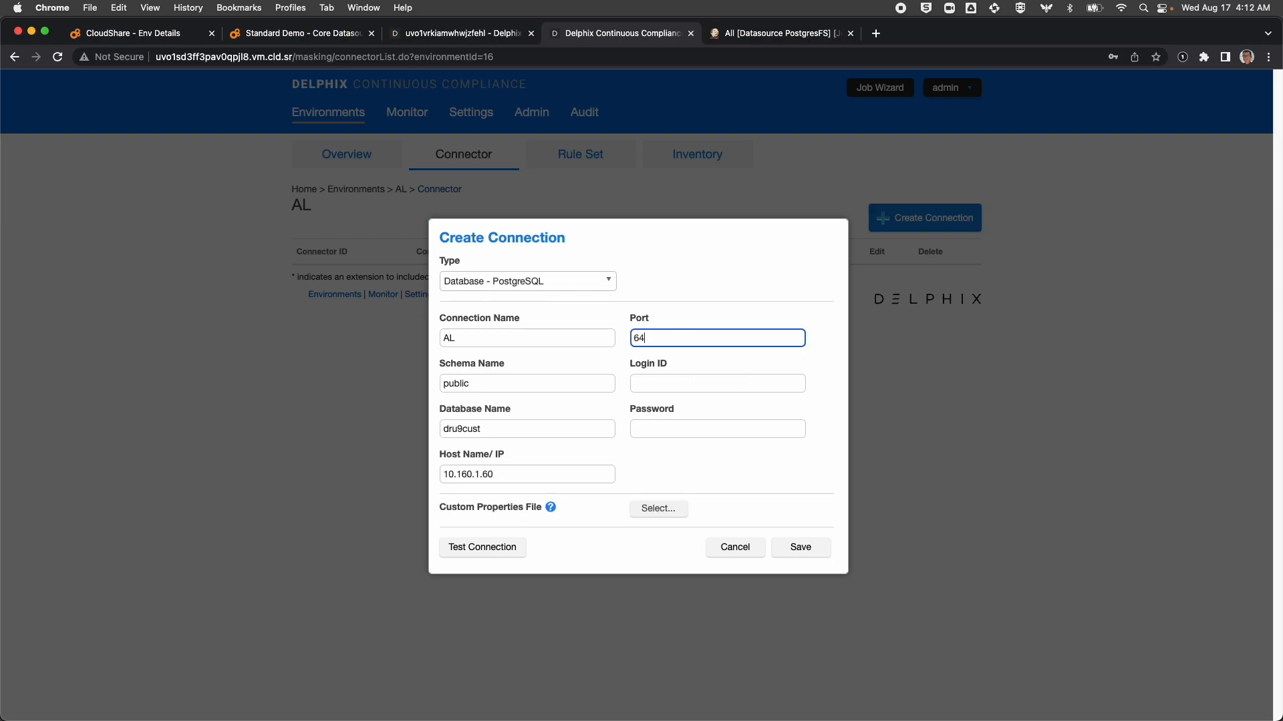
left_click(681, 386)
type("p")
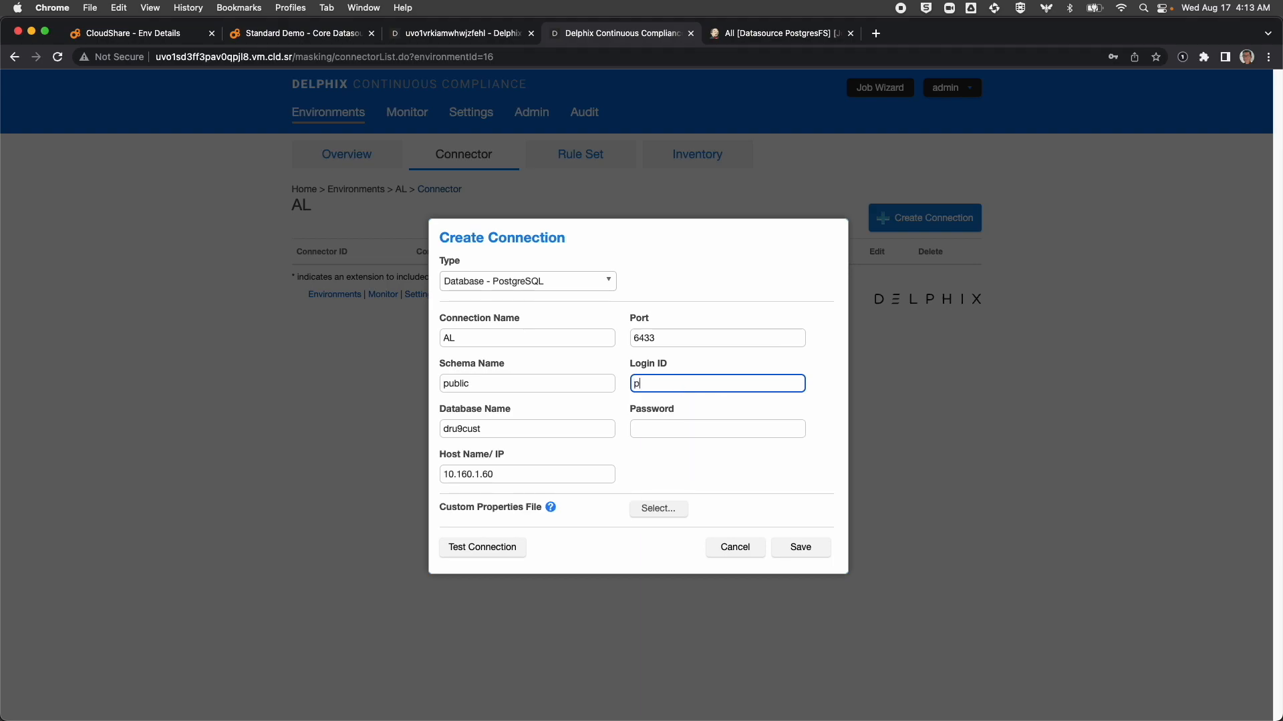
type("ostgress")
key("BackSpace")
left_click(486, 556)
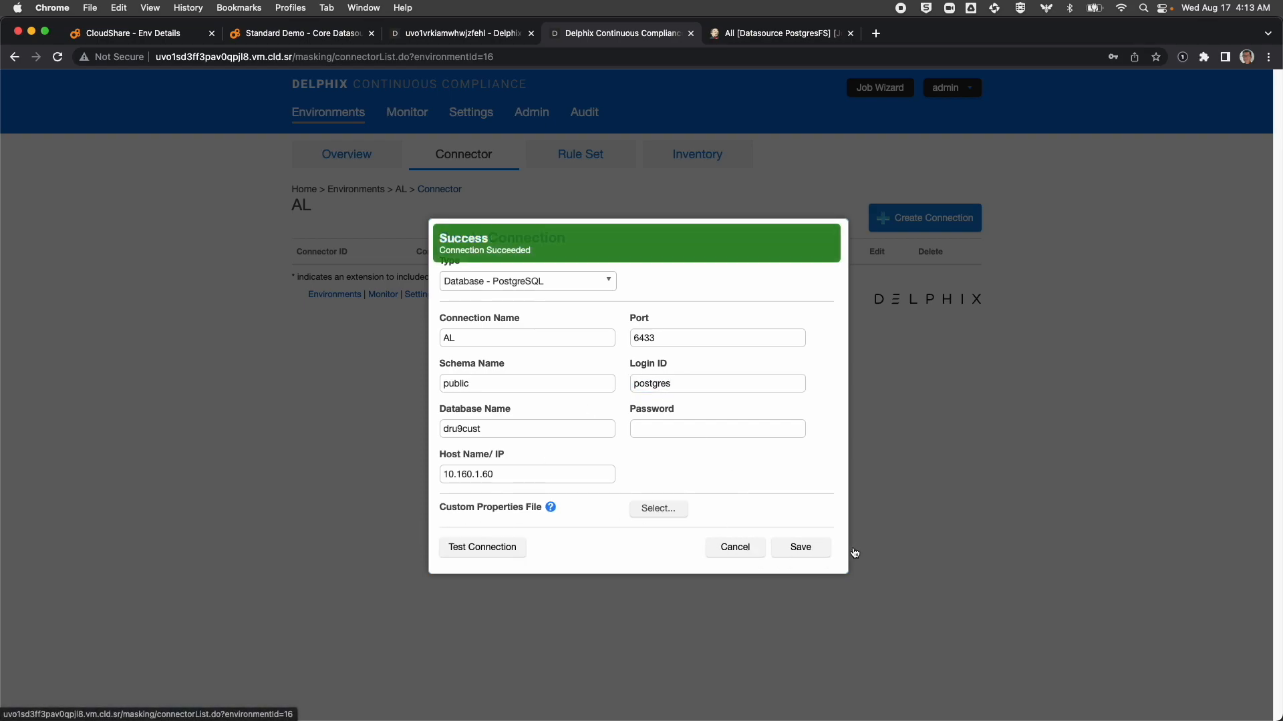
left_click(805, 548)
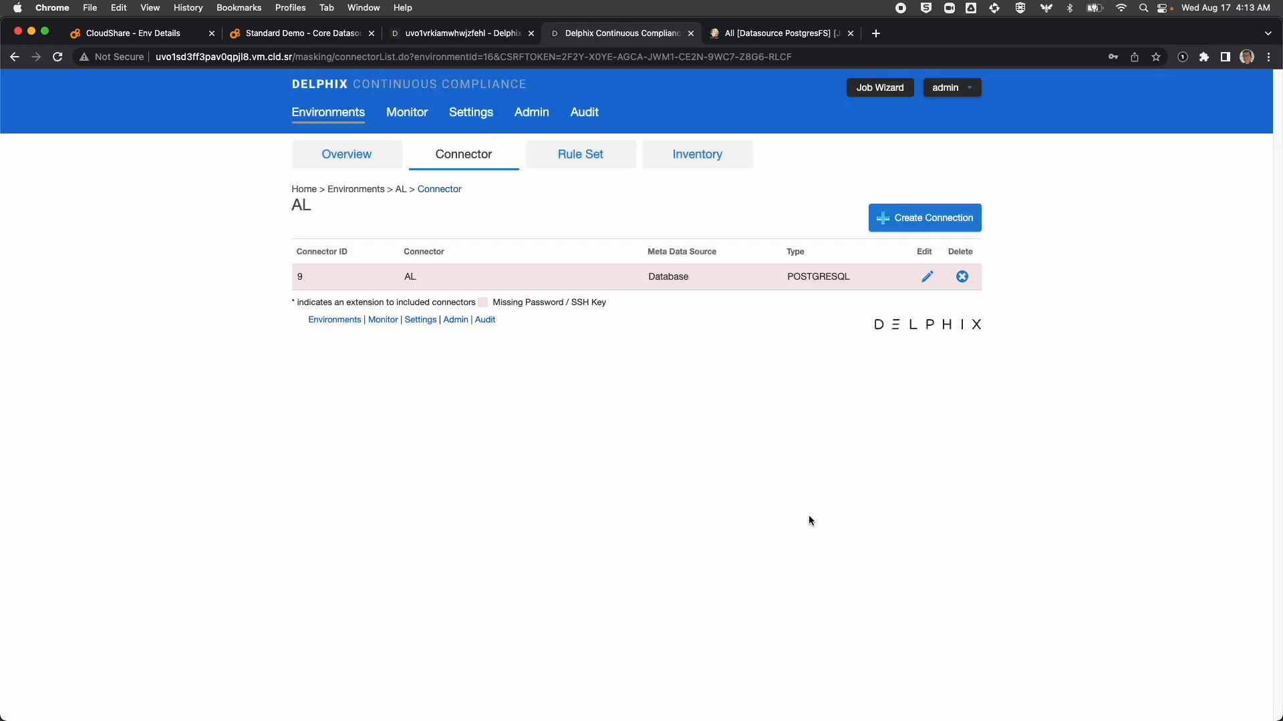
Start a new rule set named AL in the AL environment, using the AL connector.
left_click(587, 157)
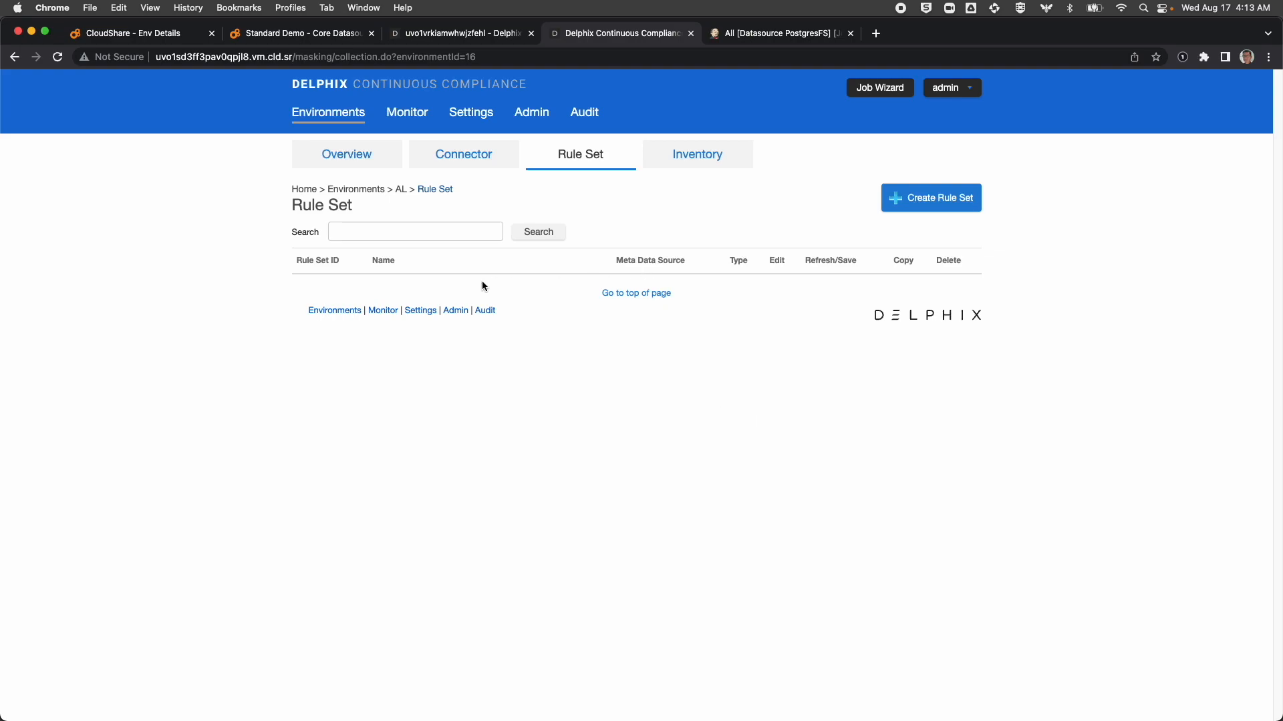
left_click(925, 204)
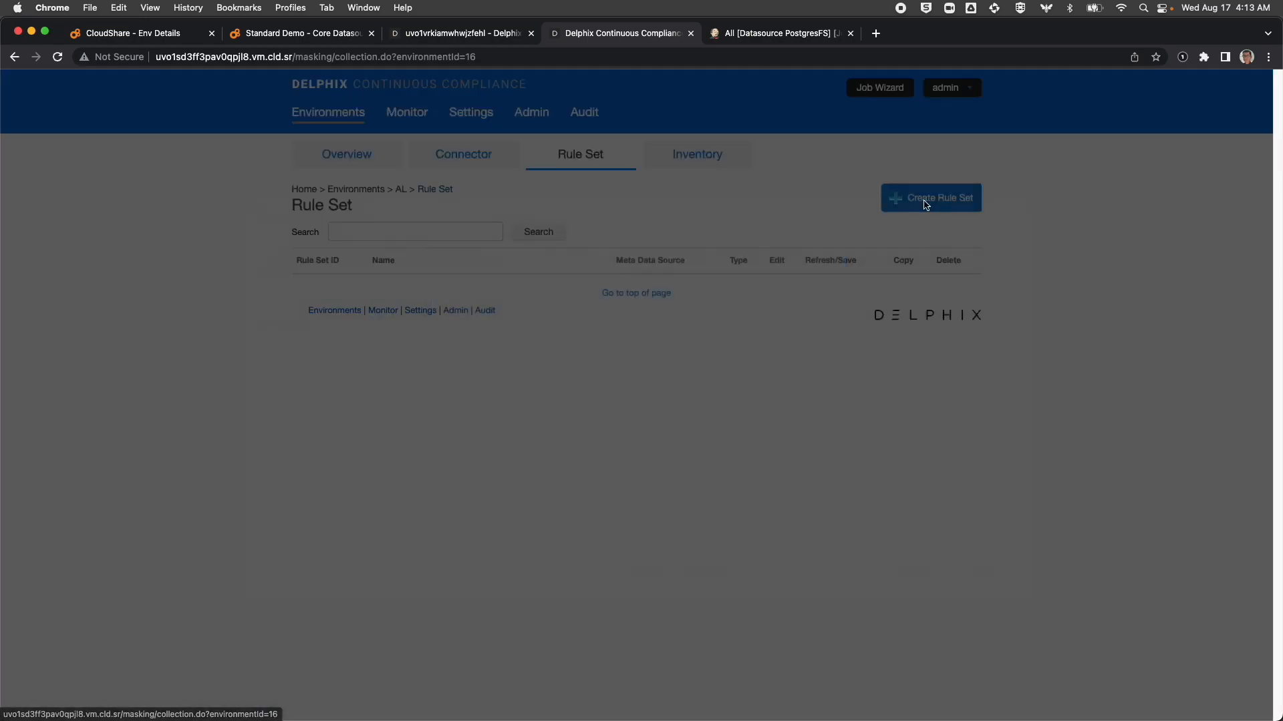
left_click(308, 300)
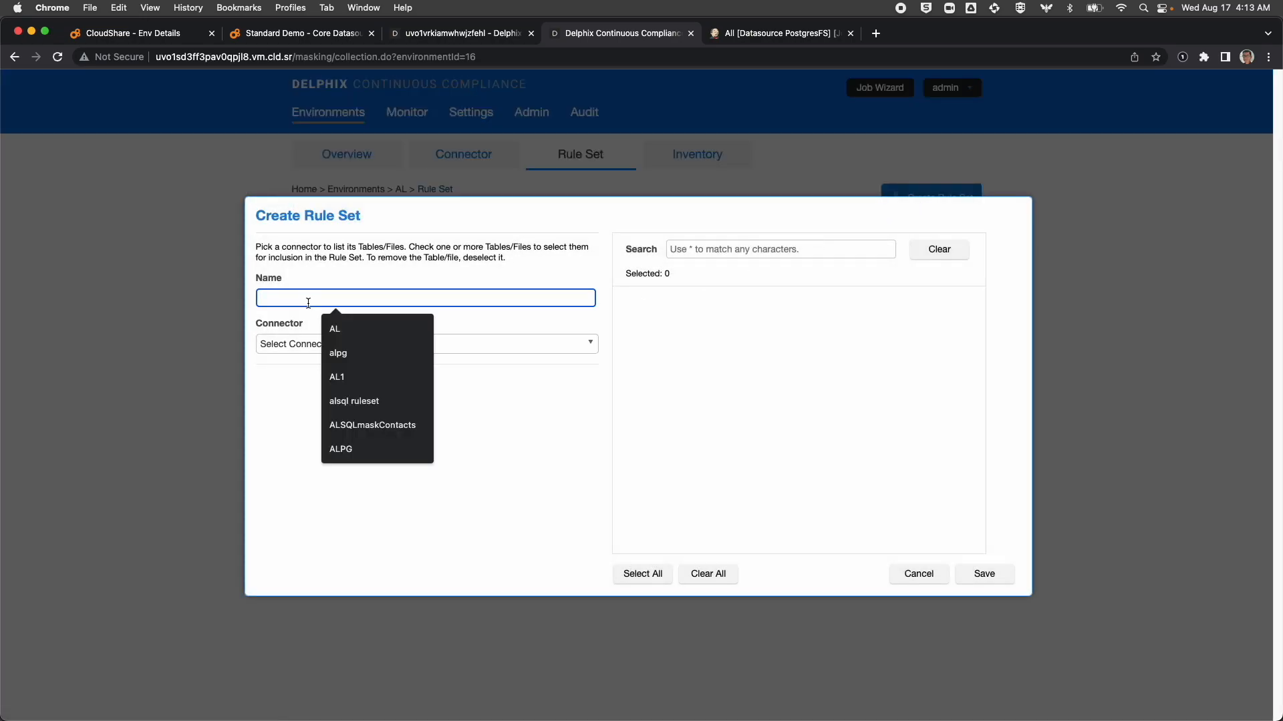
type("AL")
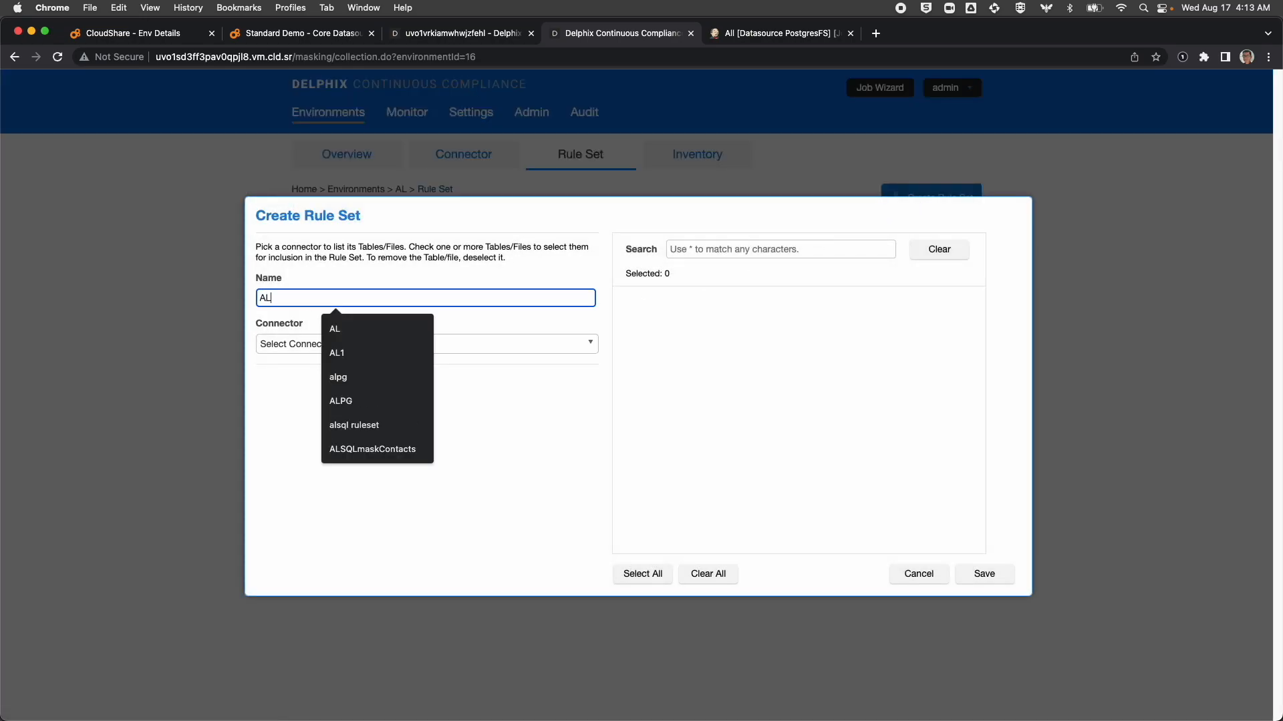
left_click(275, 344)
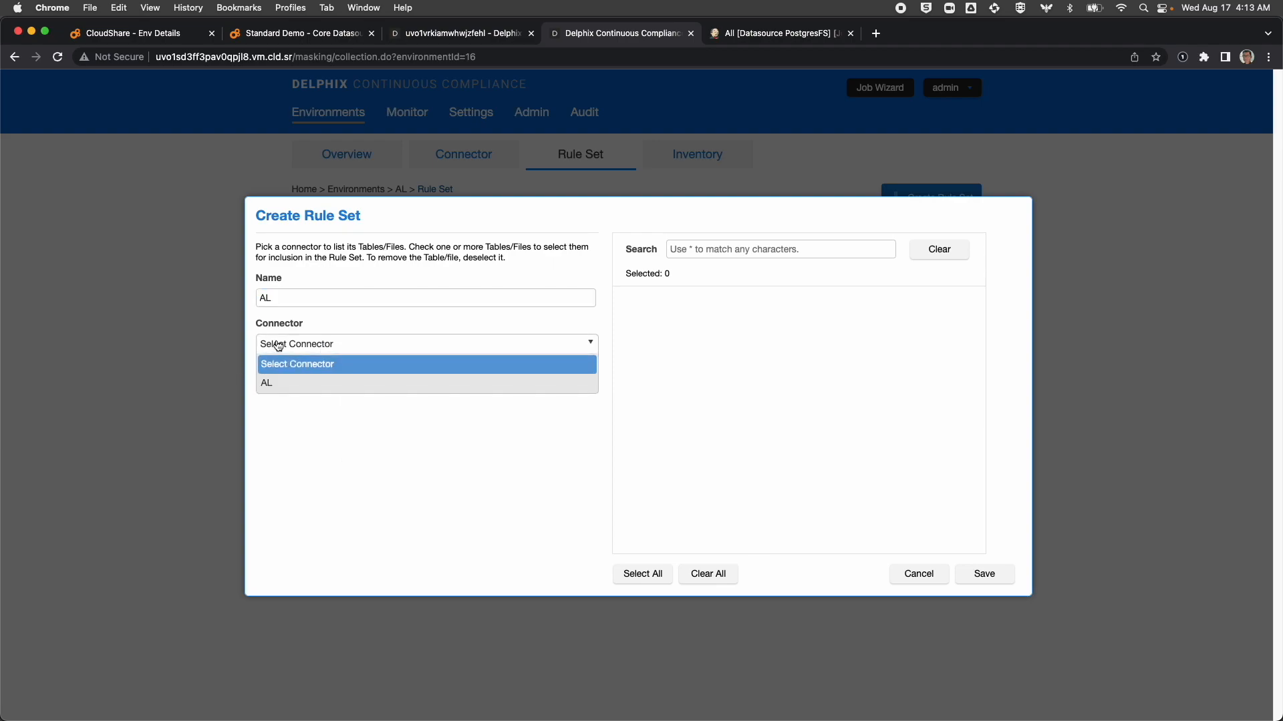
left_click(274, 383)
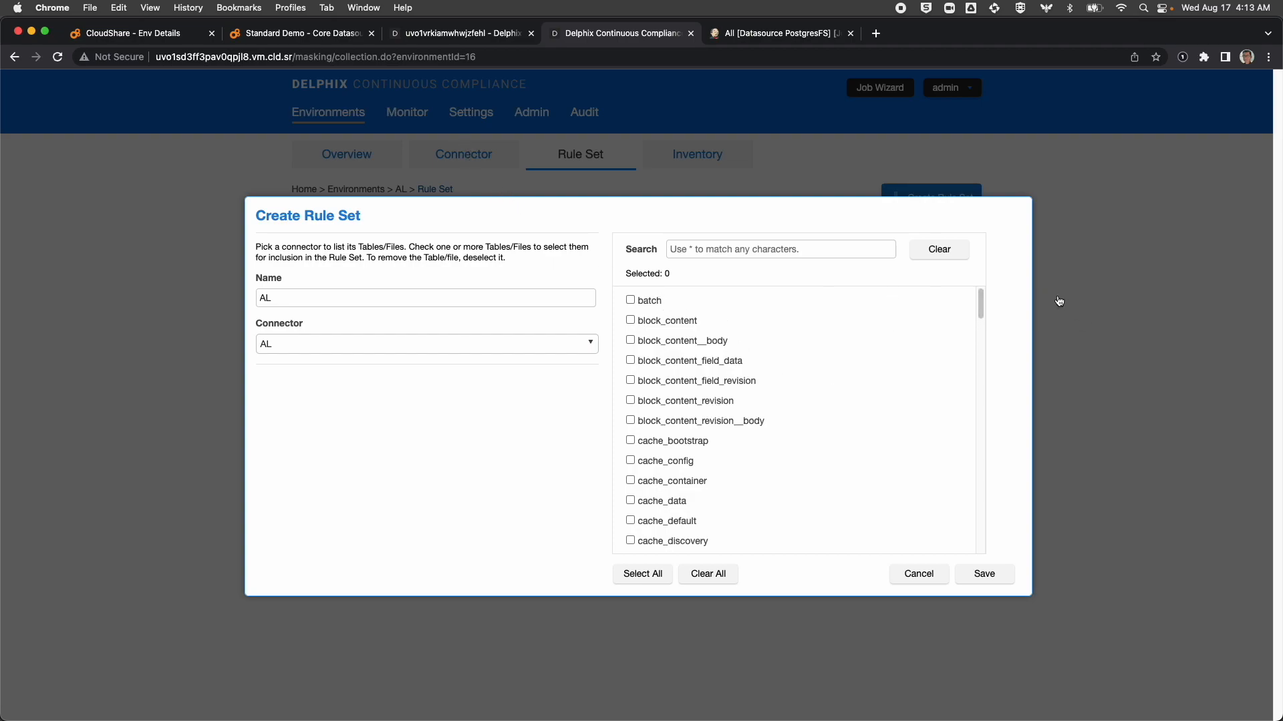
Include the node table and the node__field tables for address, city, country, date_of_birth, first_name and last_name in the rule set.
left_click_drag(980, 304, 980, 414)
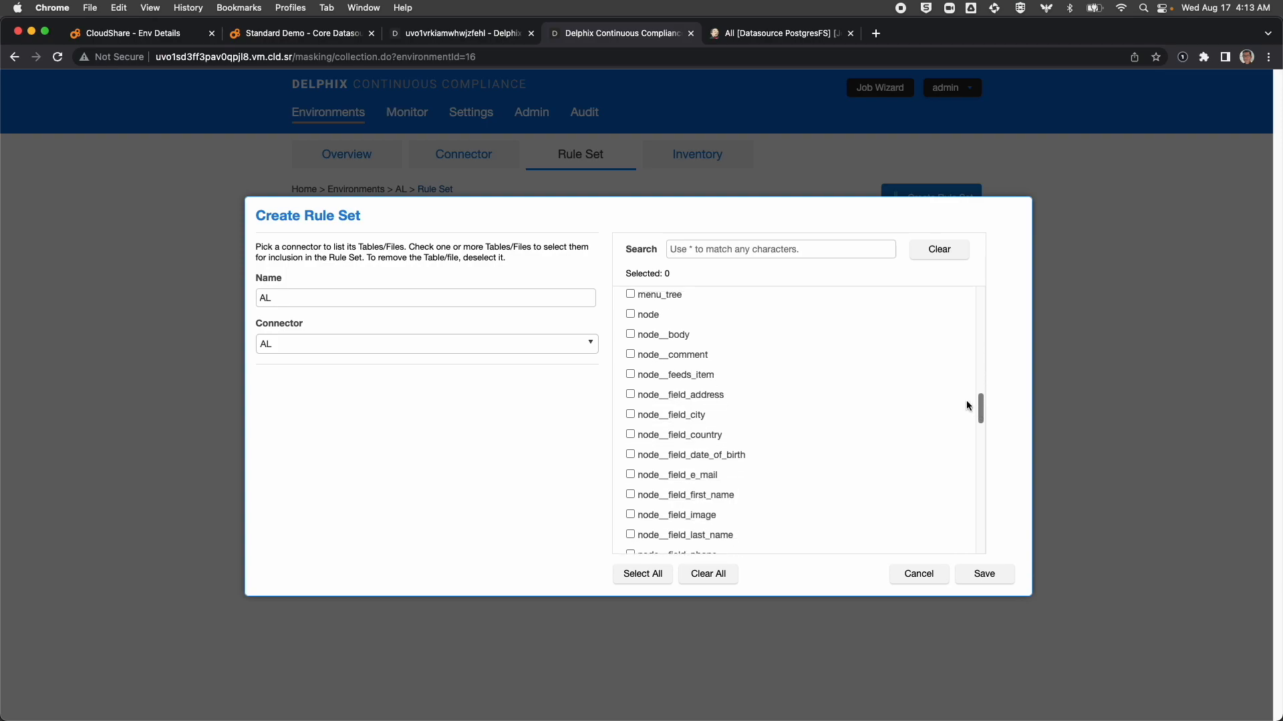
left_click(630, 313)
left_click(630, 395)
left_click(631, 434)
left_click(631, 495)
left_click(630, 536)
Add the node__field_phone, node__field_postal_code and node__field_state tables to the selection and save the AL rule set.
left_click_drag(978, 417, 980, 436)
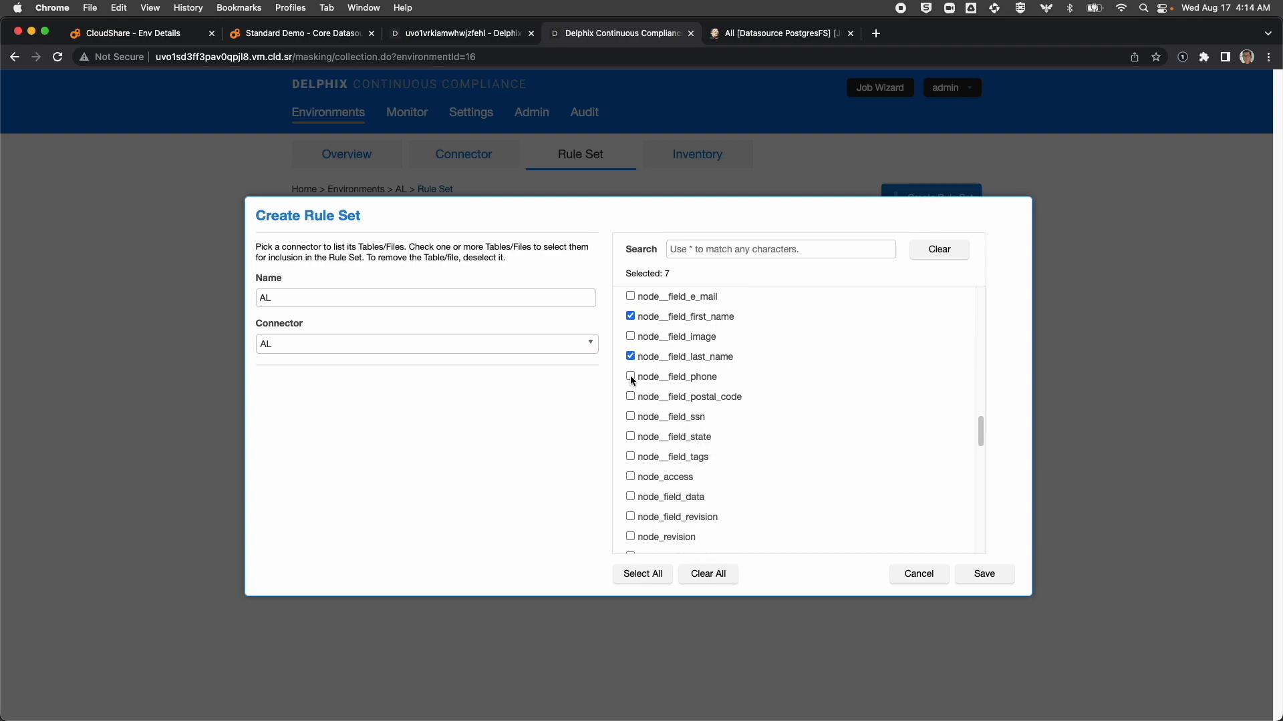
left_click(631, 396)
left_click(630, 437)
left_click(984, 574)
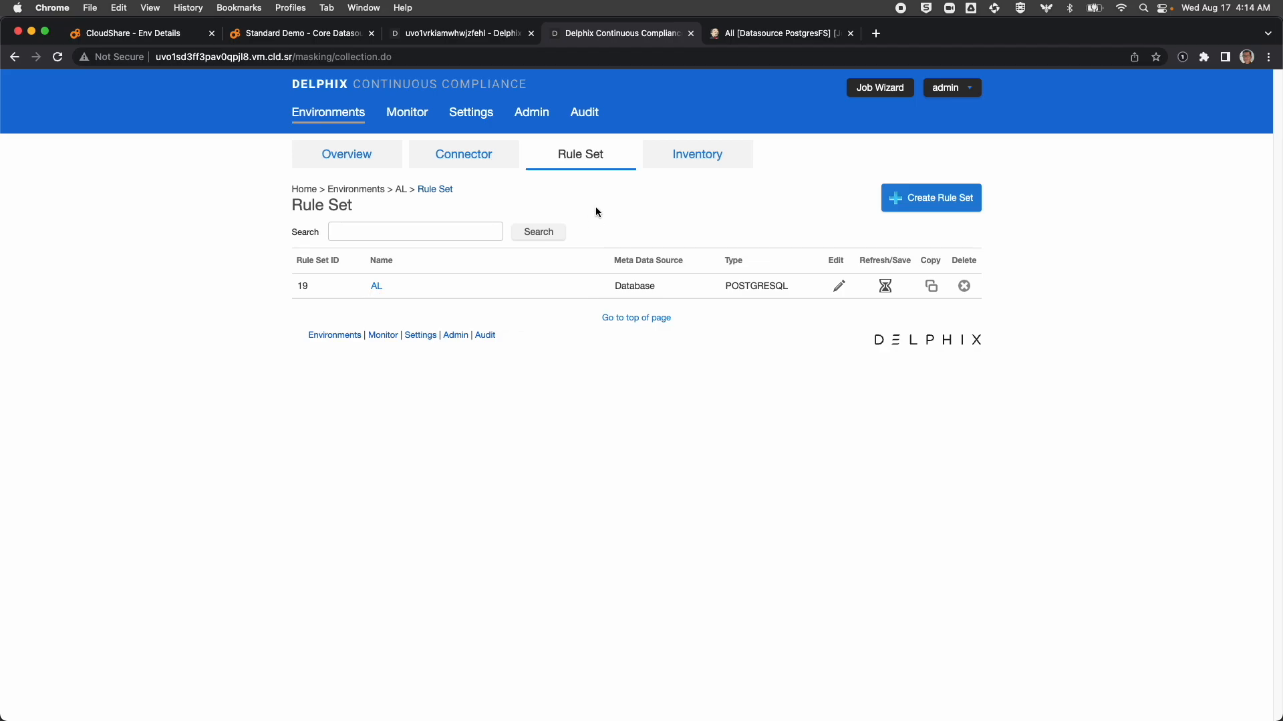
Open the AL environment's inventory and examine the columns of the node table.
left_click(714, 162)
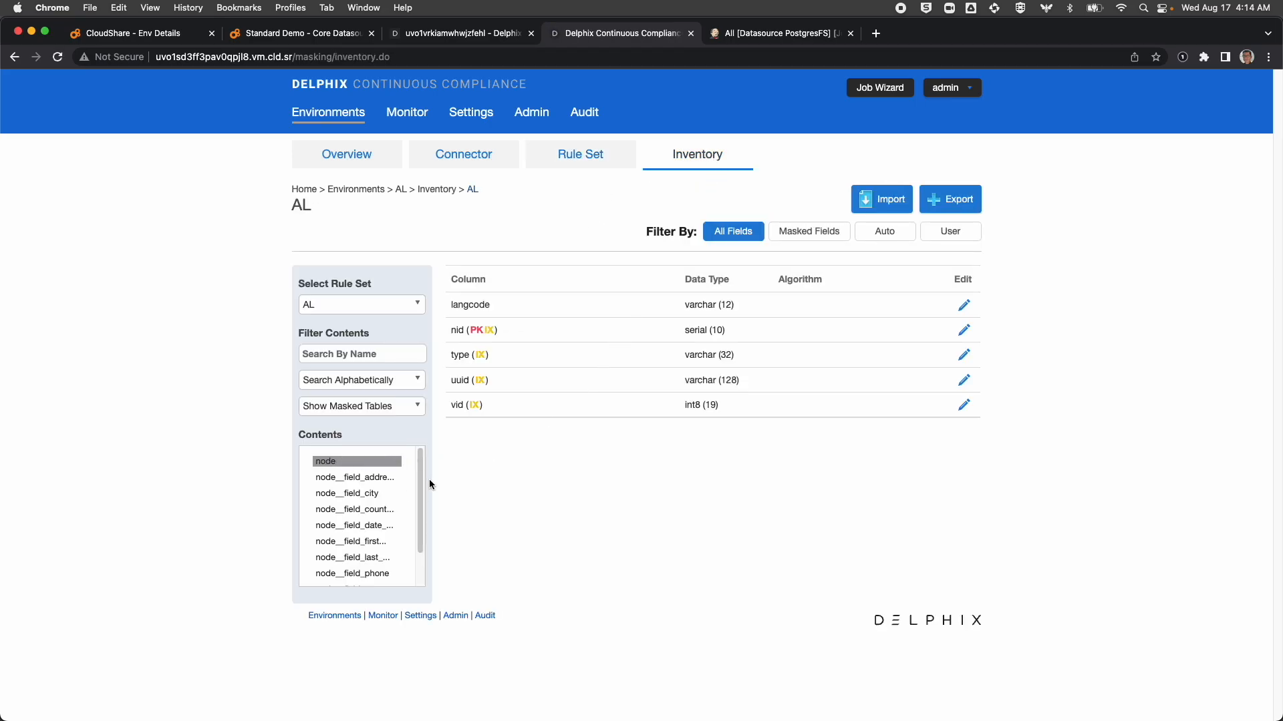
mouse_move(421, 479)
left_mouse_down()
mouse_move(418, 526)
mouse_move(424, 476)
left_mouse_up()
left_click(356, 463)
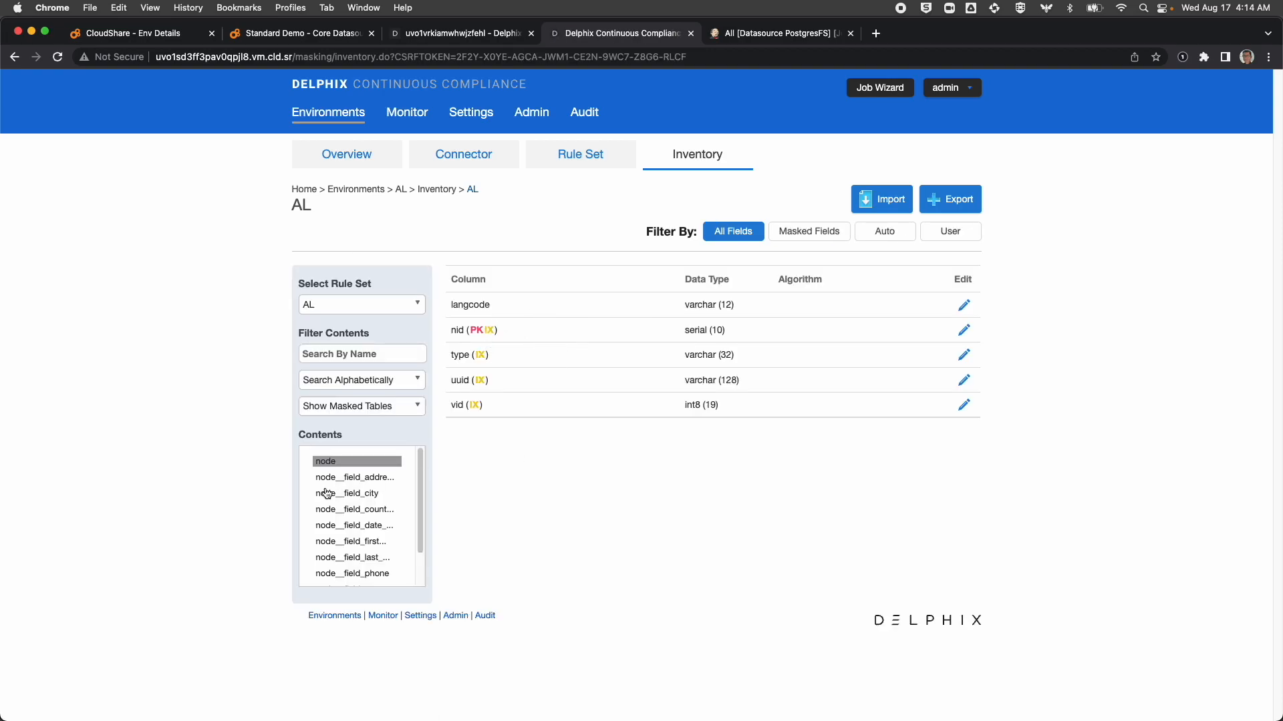
Examine the inventory columns of the node__field tables for address, city and country, and look through the remaining tables.
left_click(350, 479)
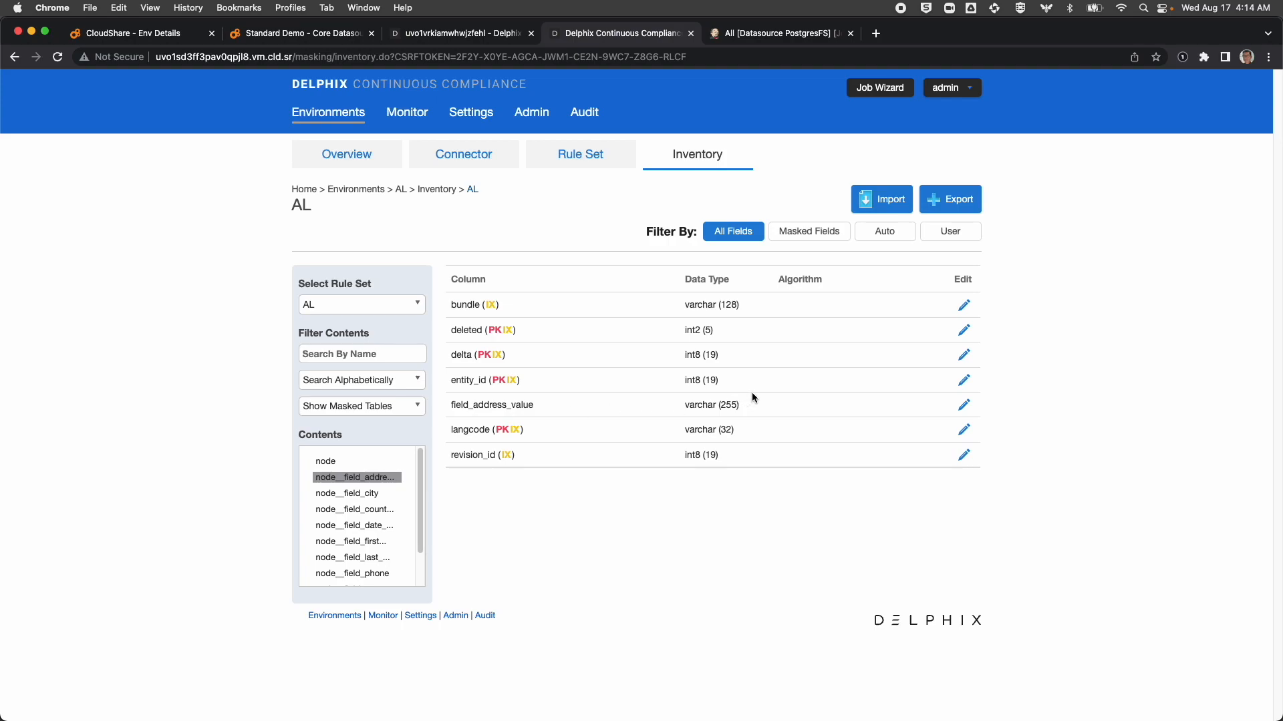
left_click(375, 496)
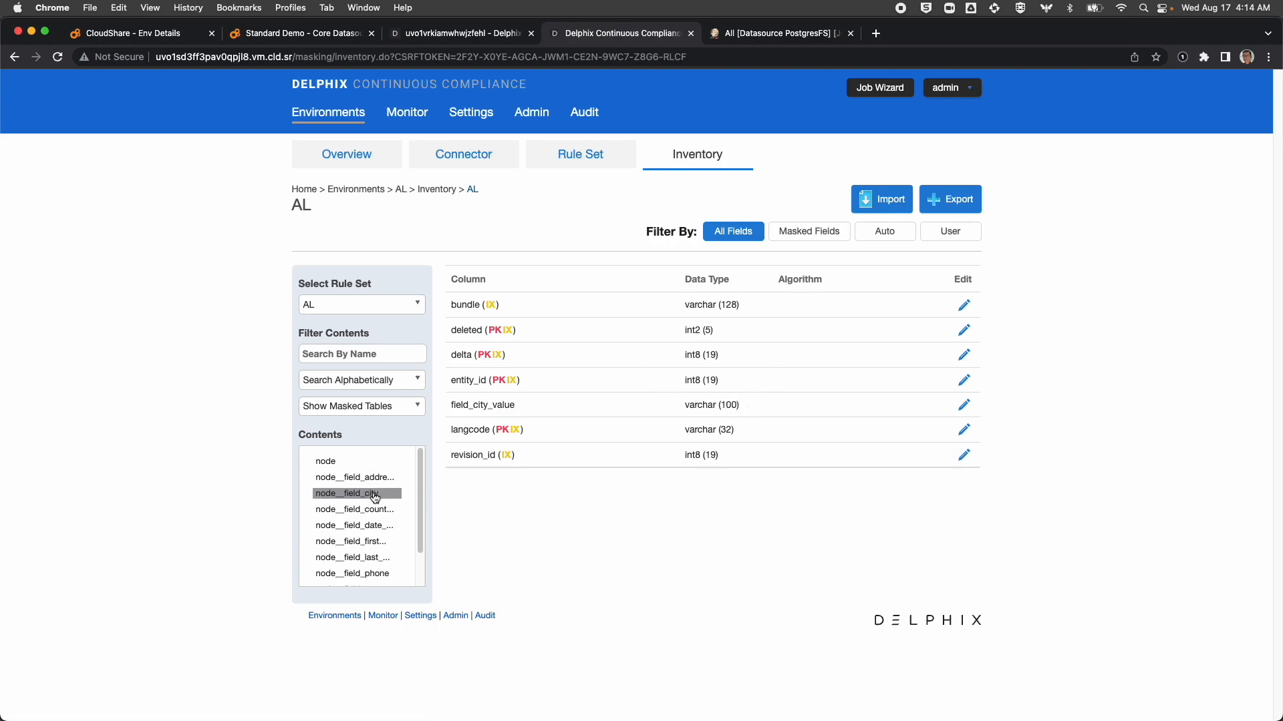
left_click(374, 514)
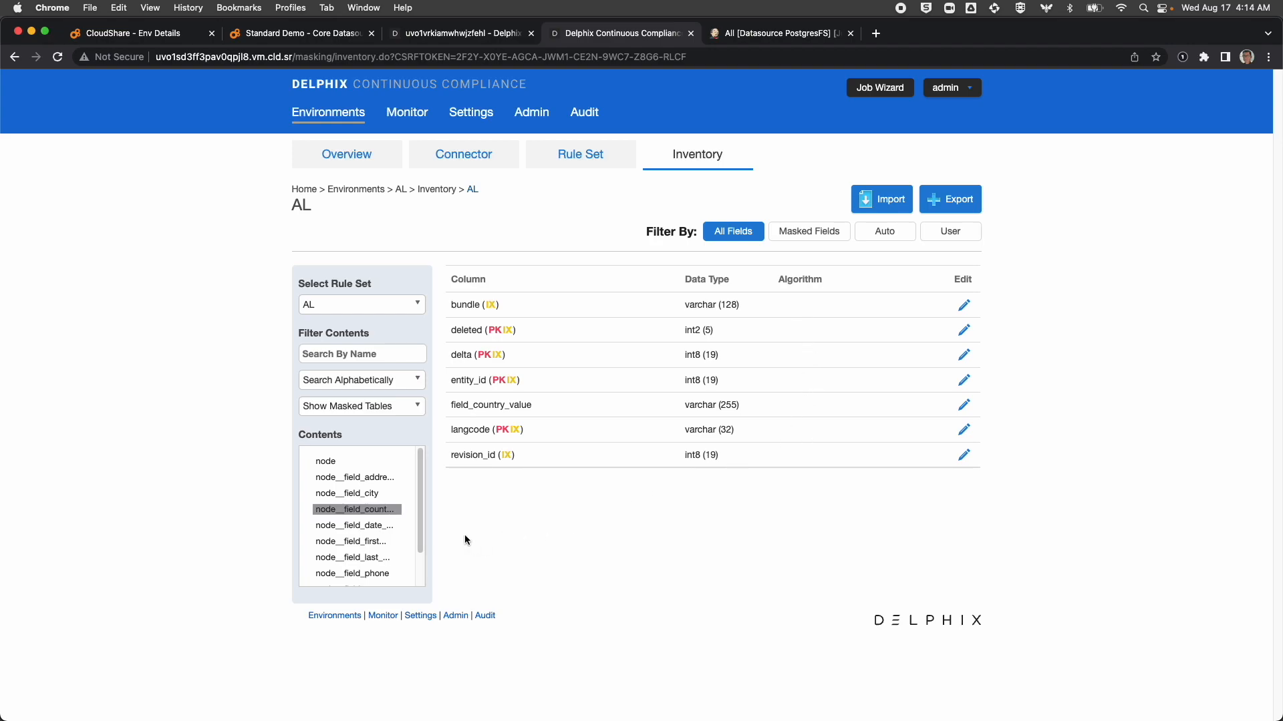
left_click_drag(422, 537, 419, 569)
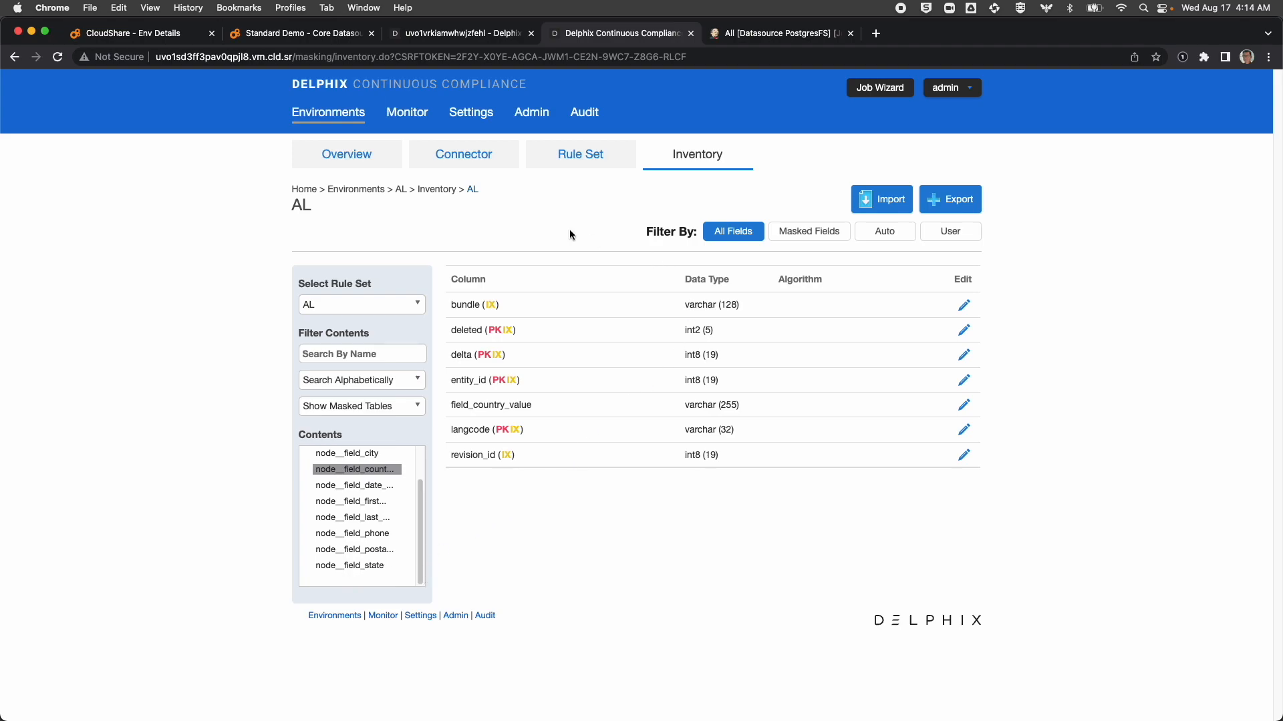
Start a profile job named AL Profile Job in the AL environment, using the AL rule set.
left_click(361, 161)
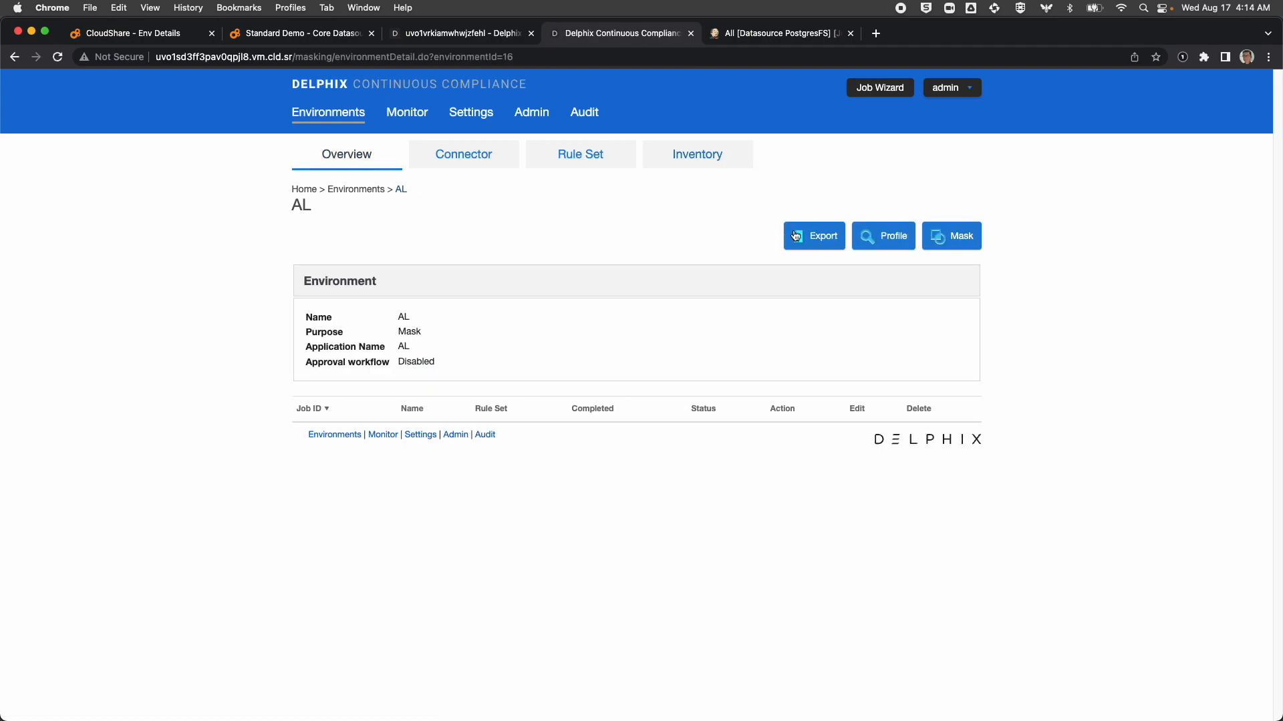
left_click(888, 244)
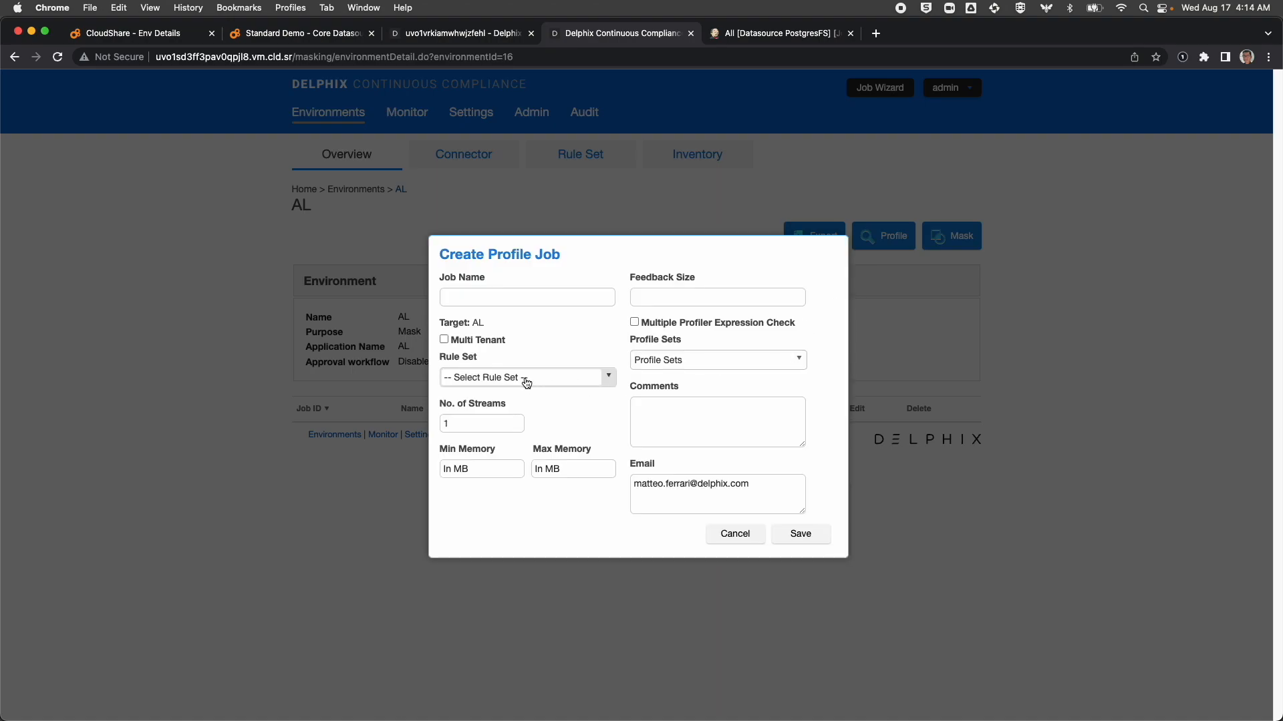
left_click(497, 297)
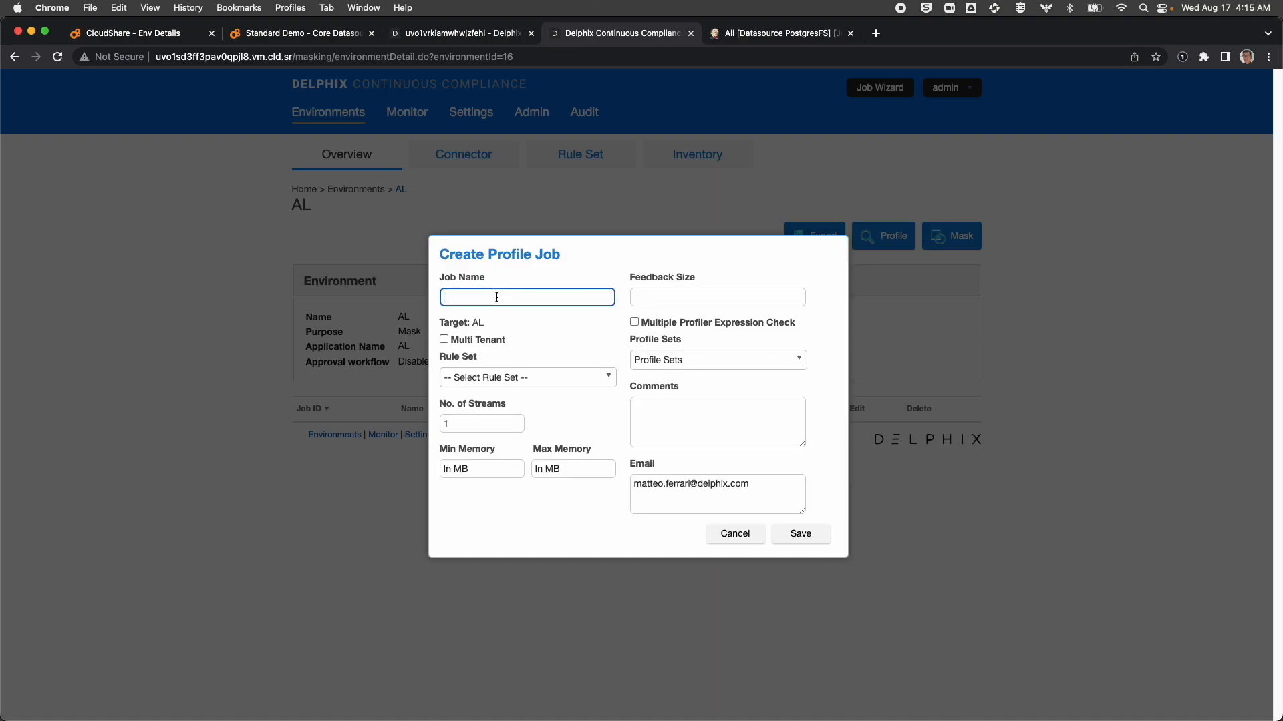
type("AL Profile Job")
left_click(601, 379)
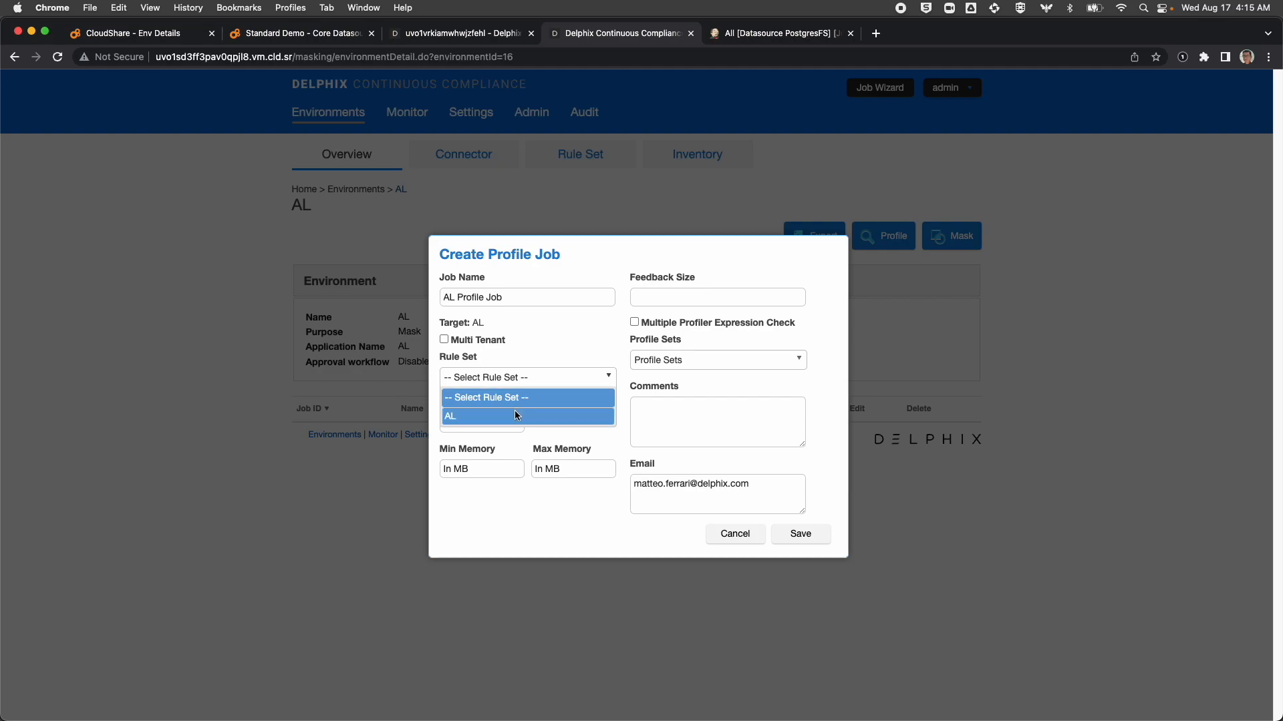
left_click(528, 415)
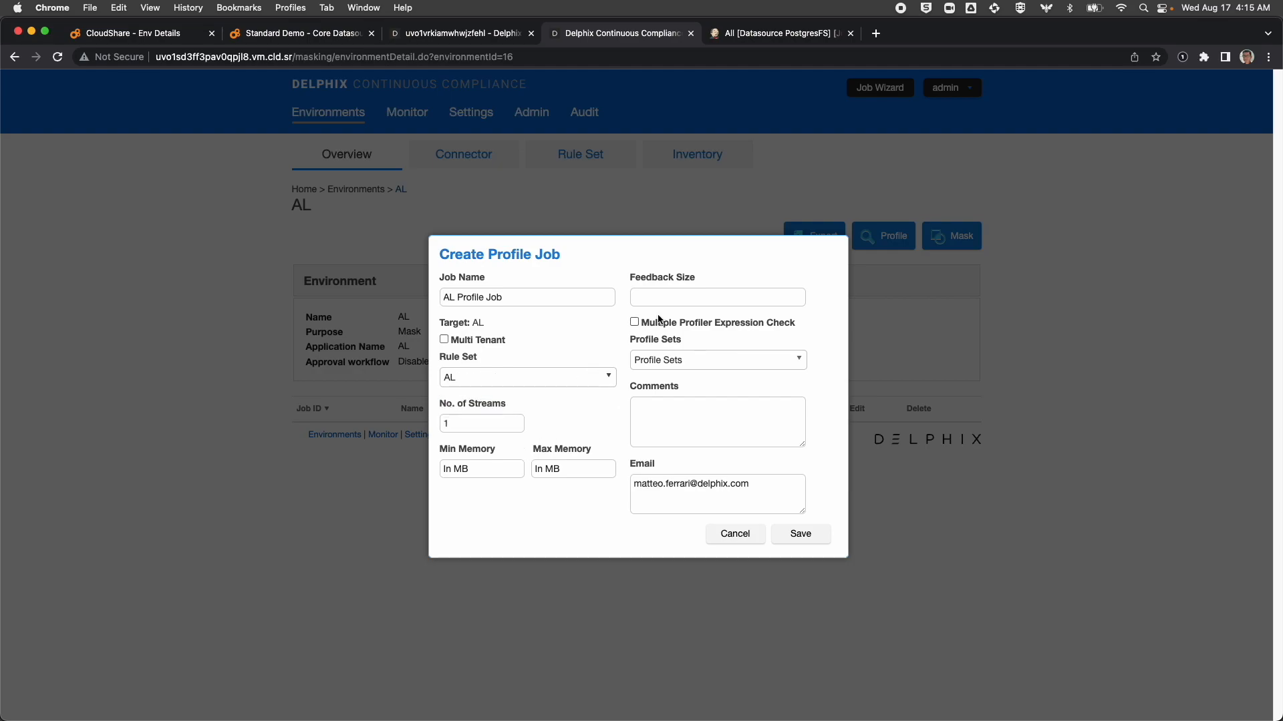
Assign the GDPR profile set to the profile job, clear its notification email and save it.
left_click(695, 363)
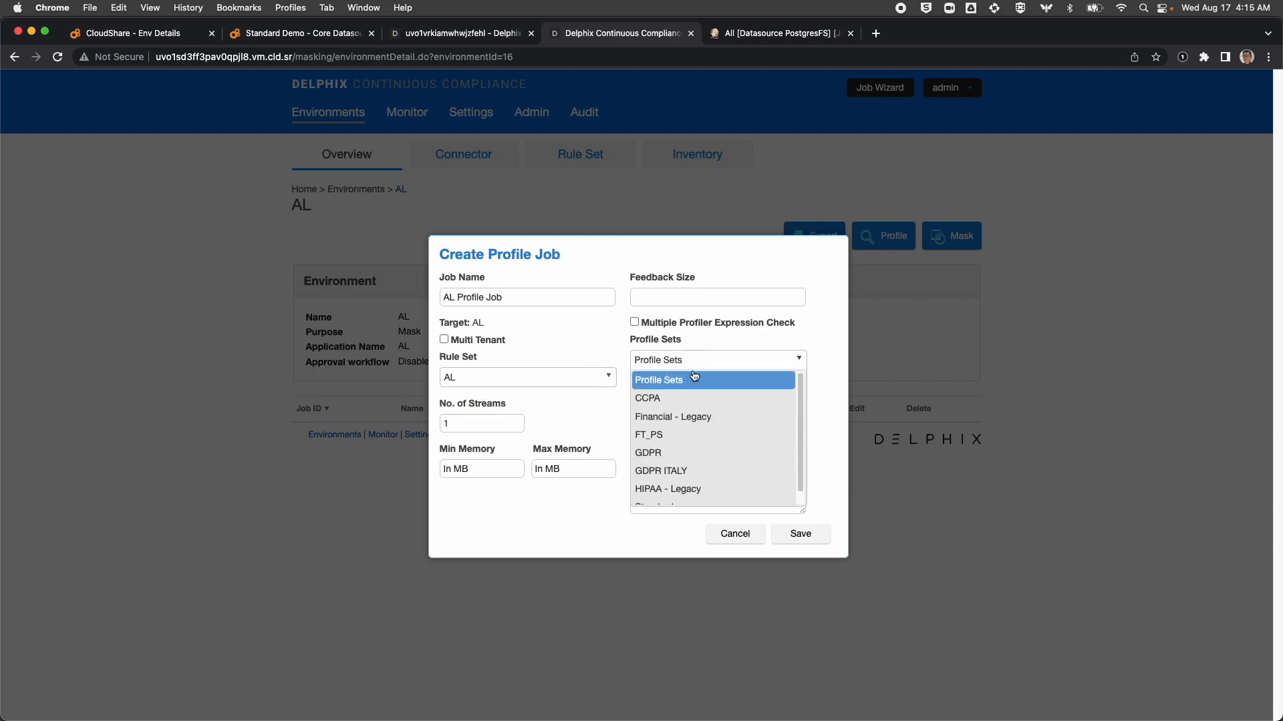
left_click(679, 451)
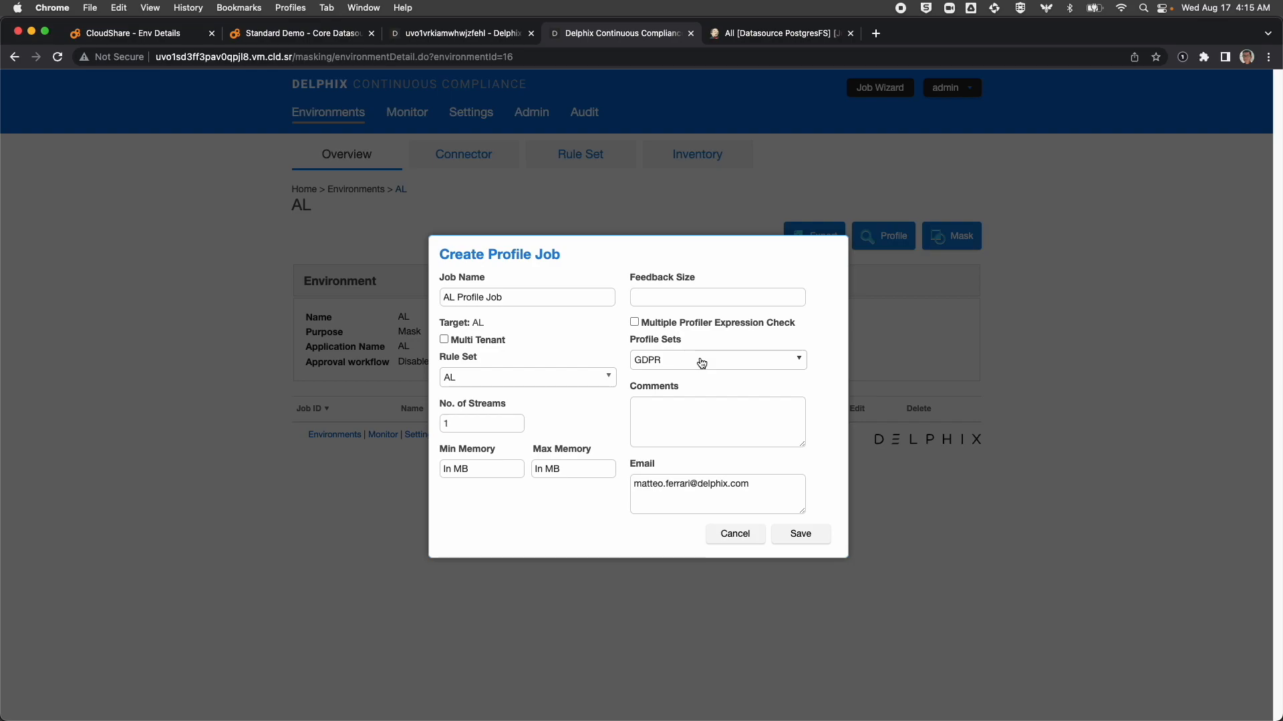
left_click_drag(760, 483, 618, 473)
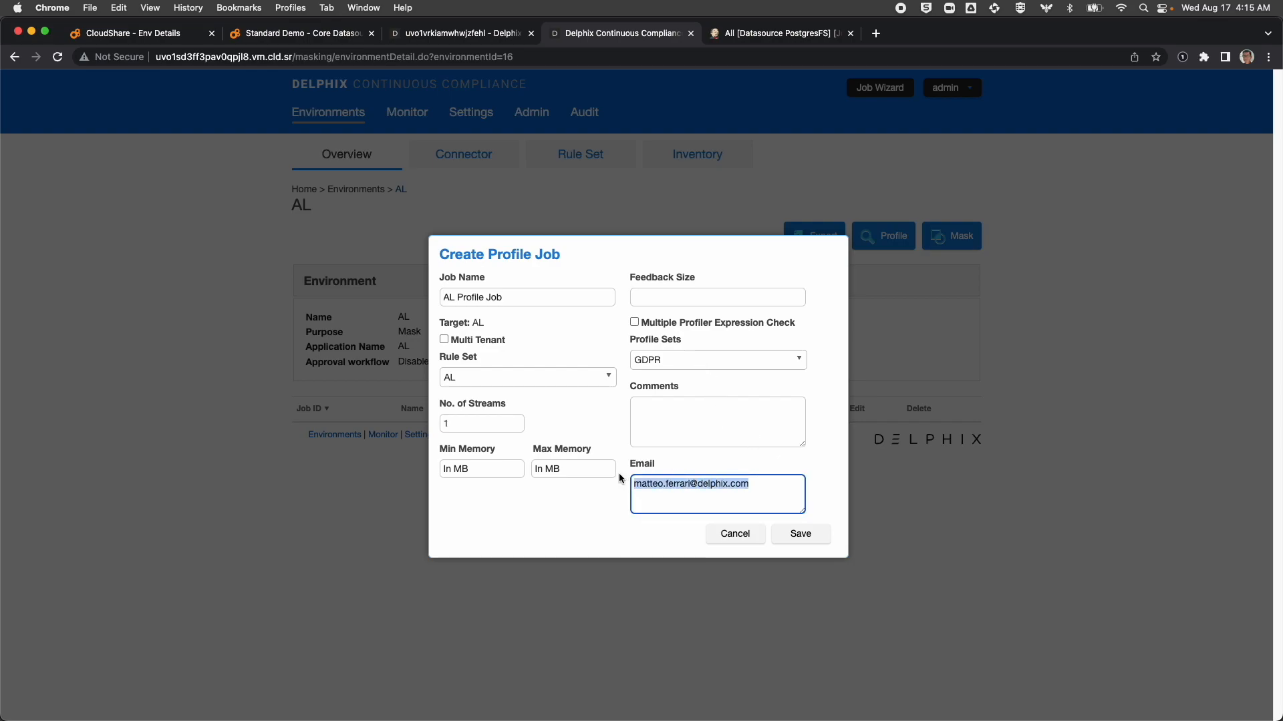
key("BackSpace")
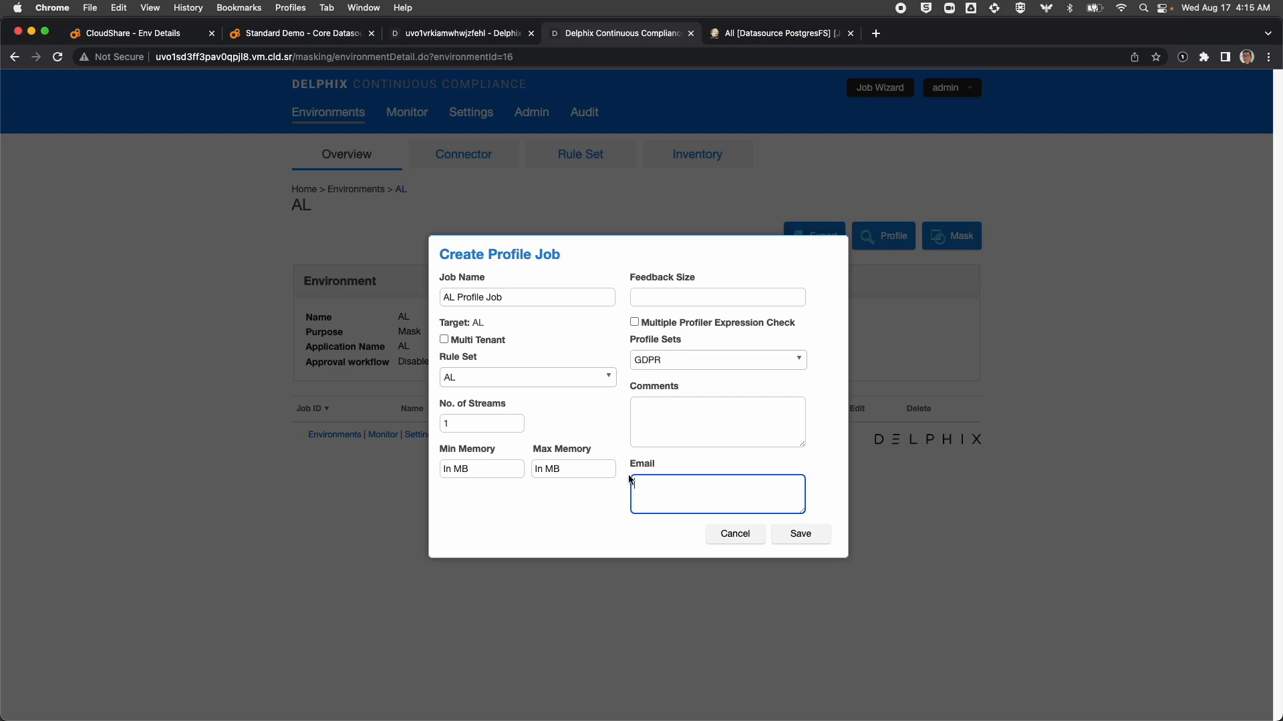
left_click(820, 537)
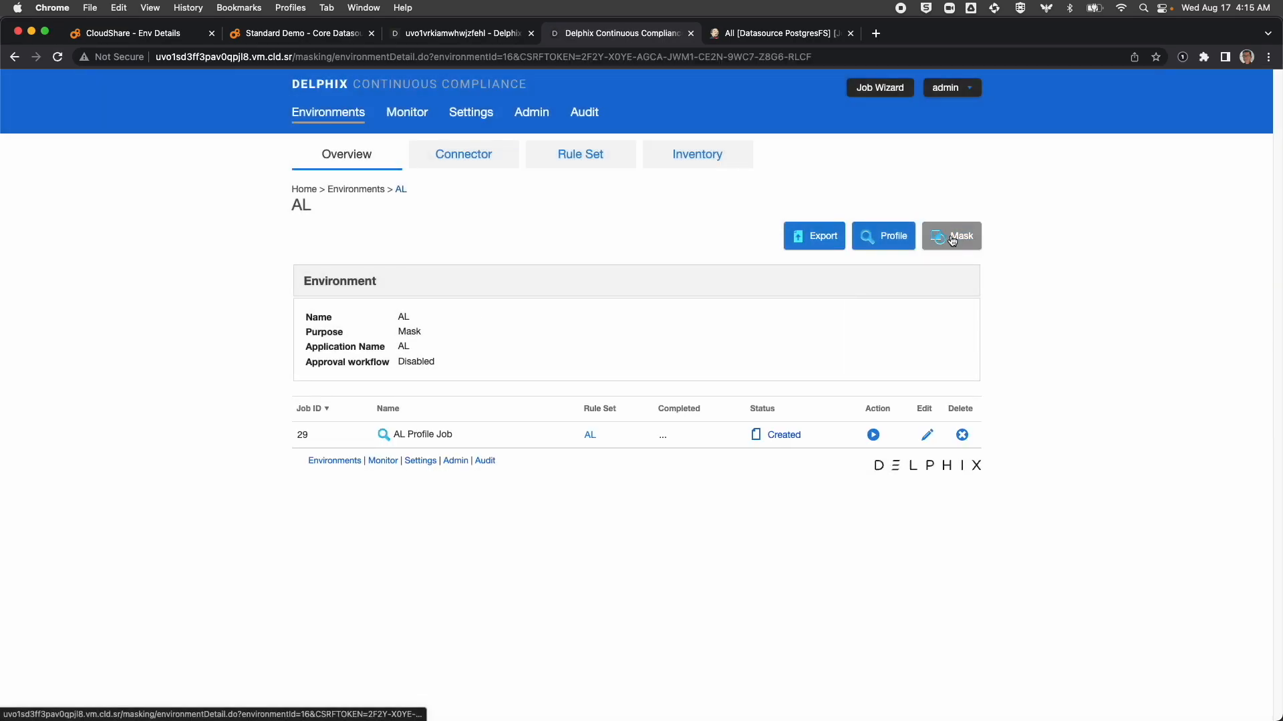
Start a masking job named AL Masking Job in the AL environment with the In-Place masking method.
left_click(952, 240)
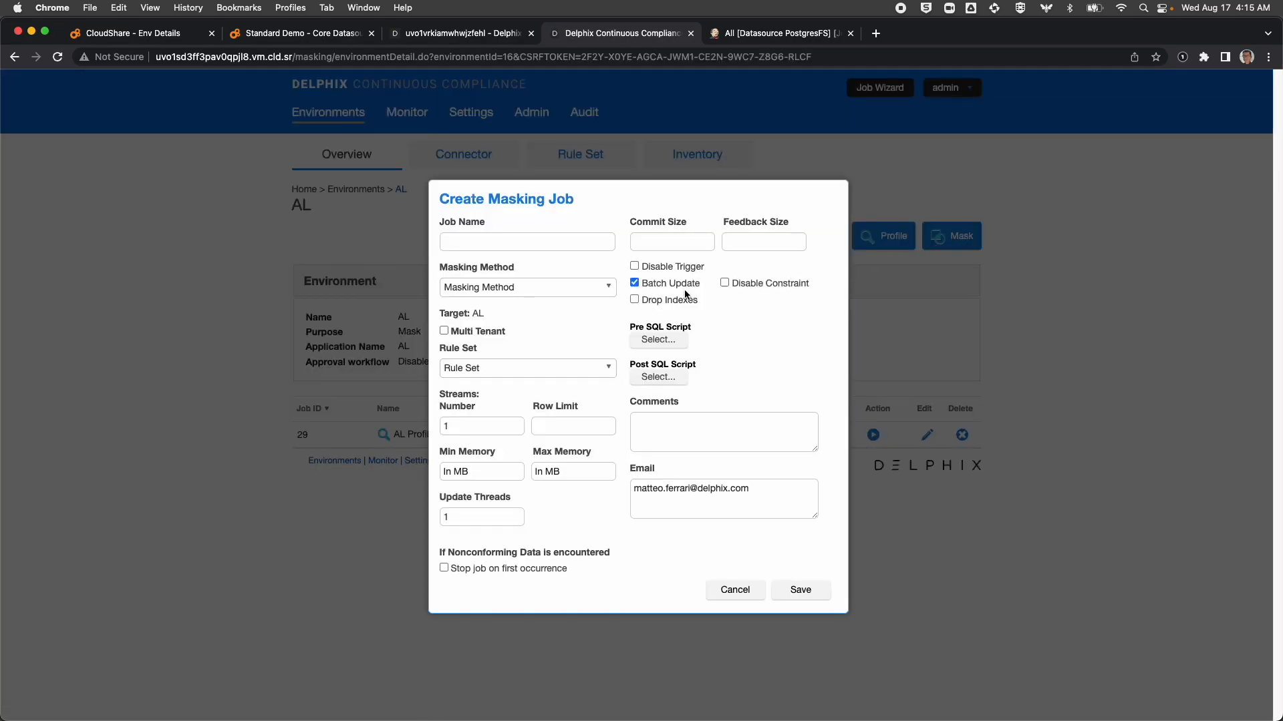
left_click(521, 240)
type("AL MA")
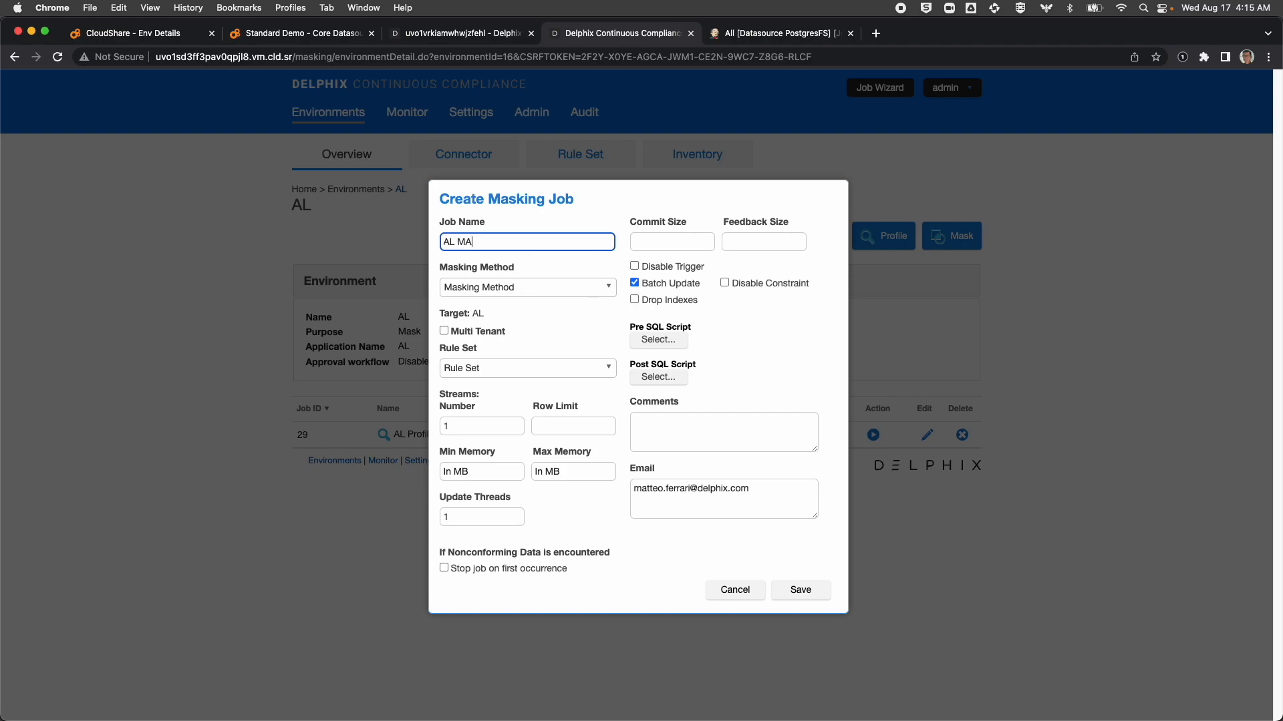
key("BackSpace")
type("asking Job")
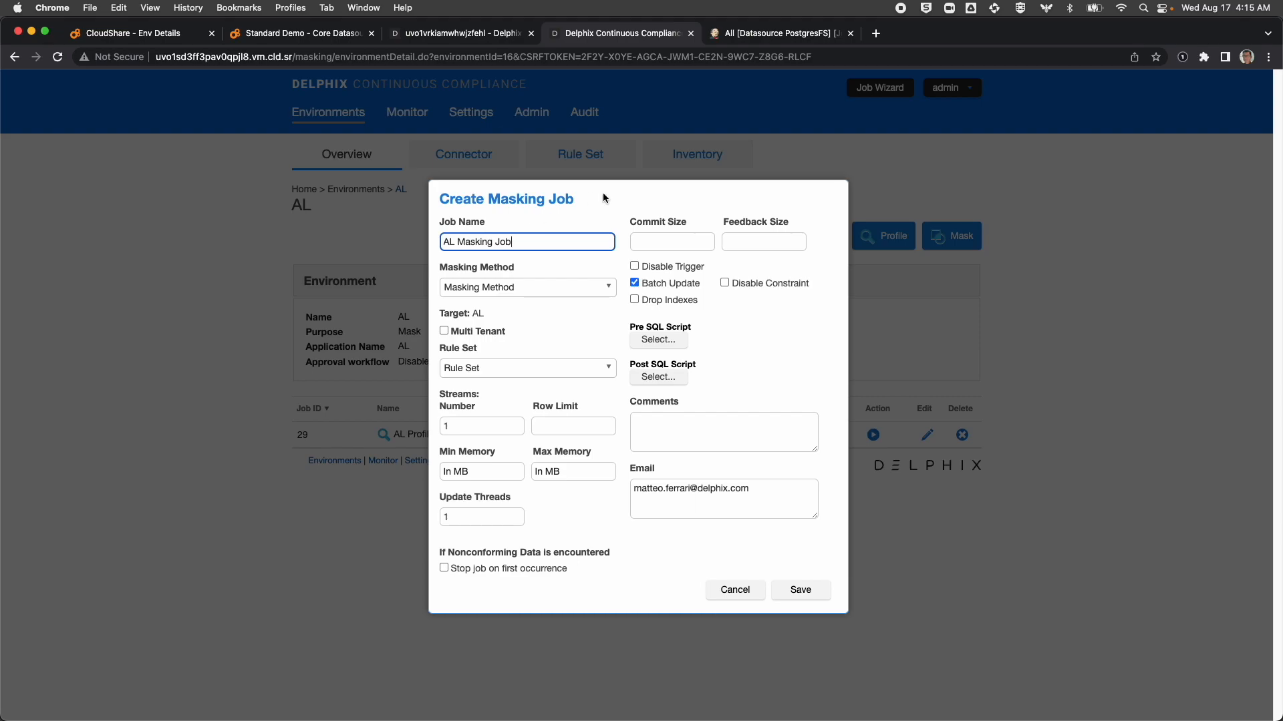
left_click(527, 287)
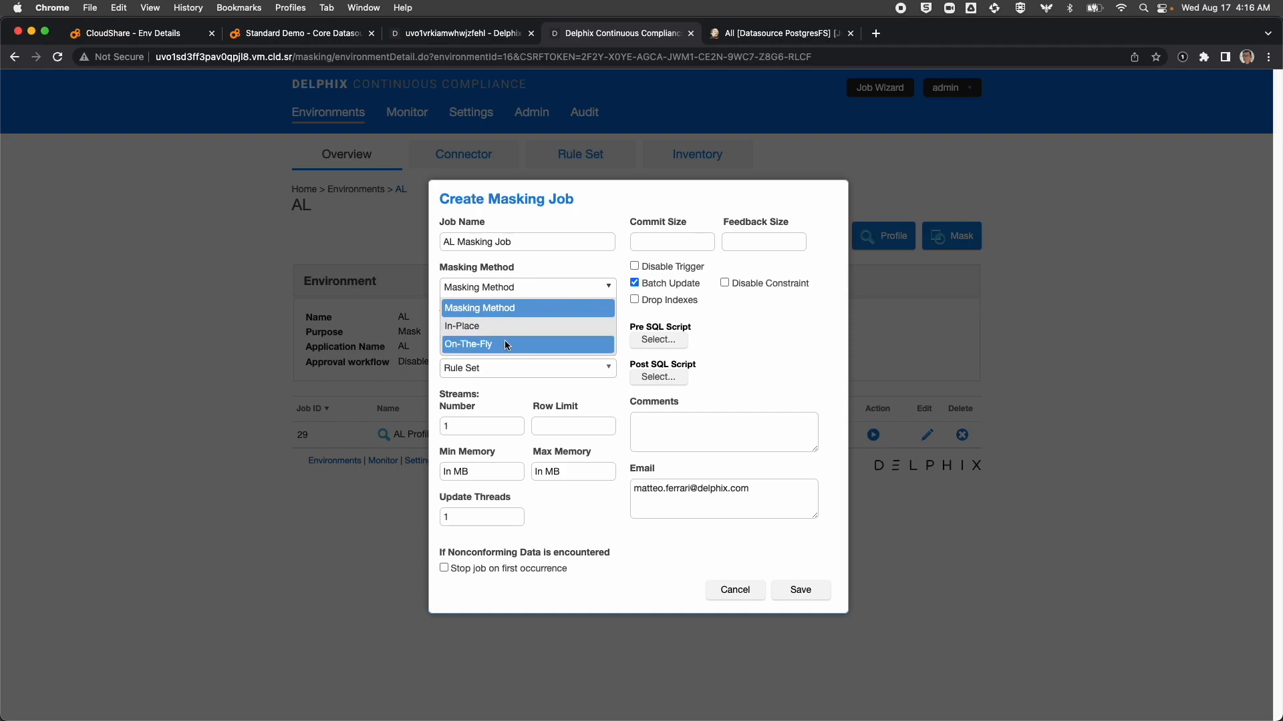
left_click(500, 330)
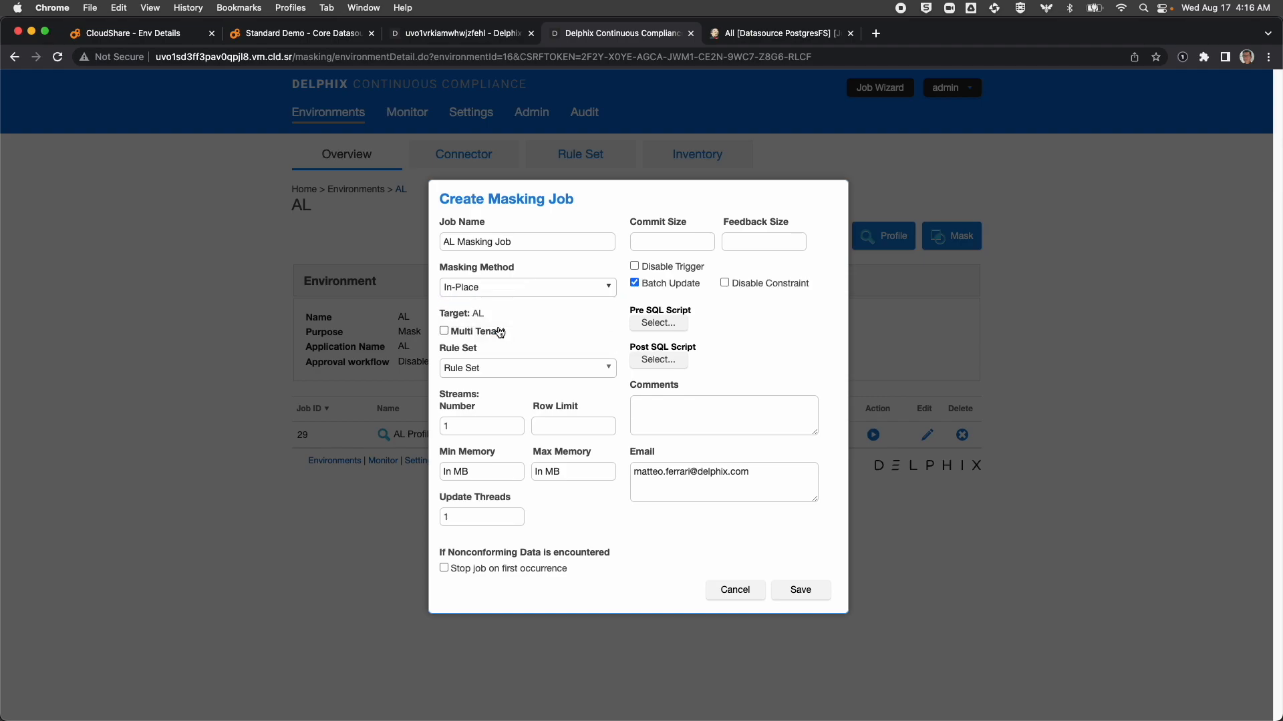
Assign the AL rule set to the masking job, clear its notification email and save it.
left_click(527, 370)
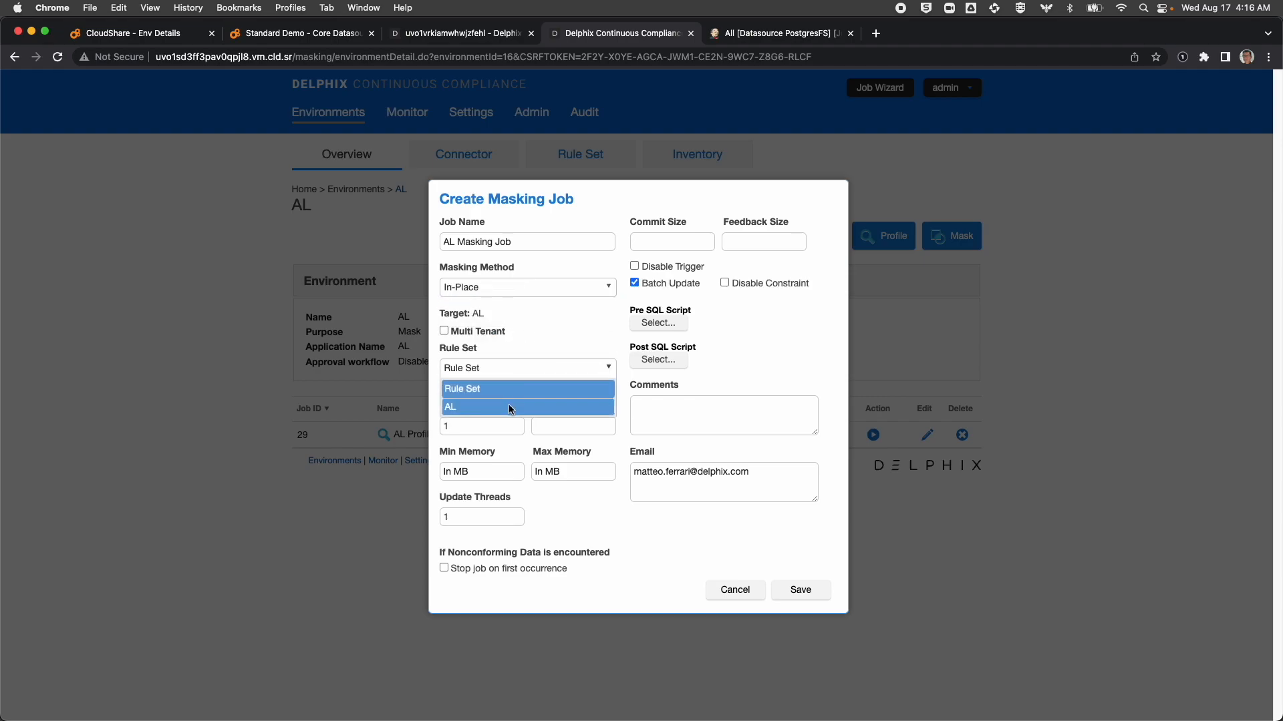
left_click(510, 407)
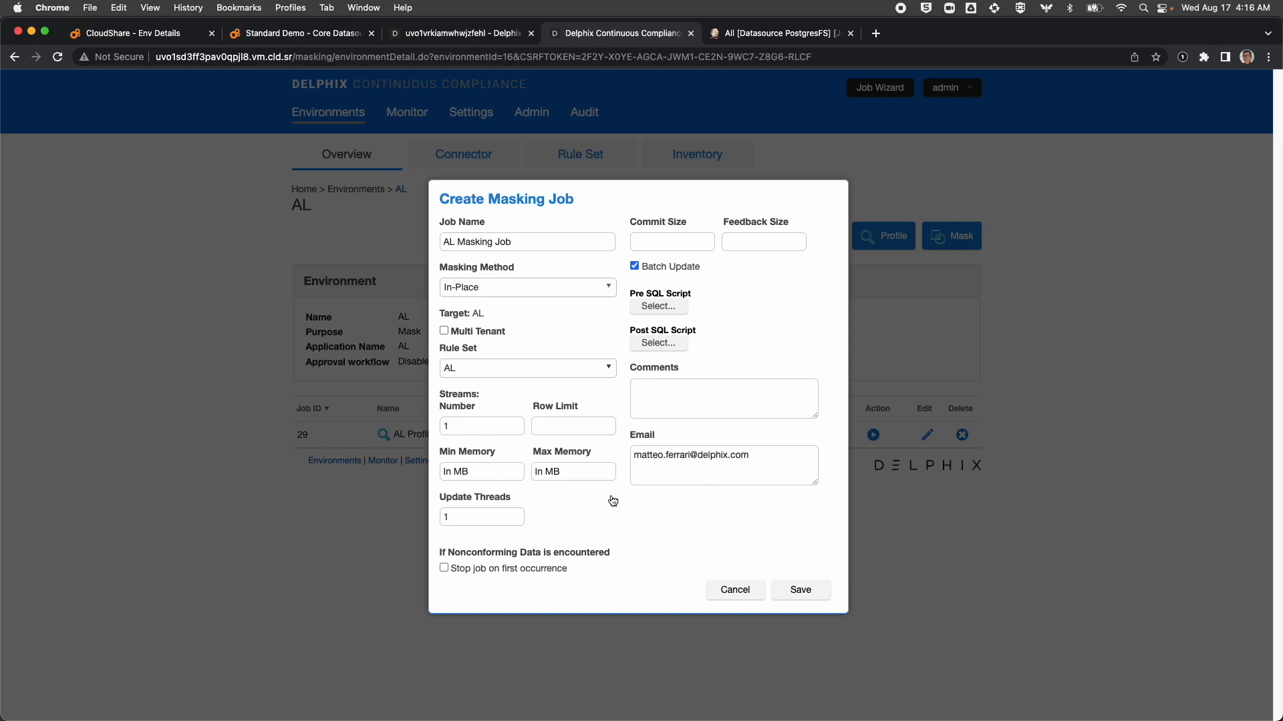
left_click_drag(749, 454, 630, 457)
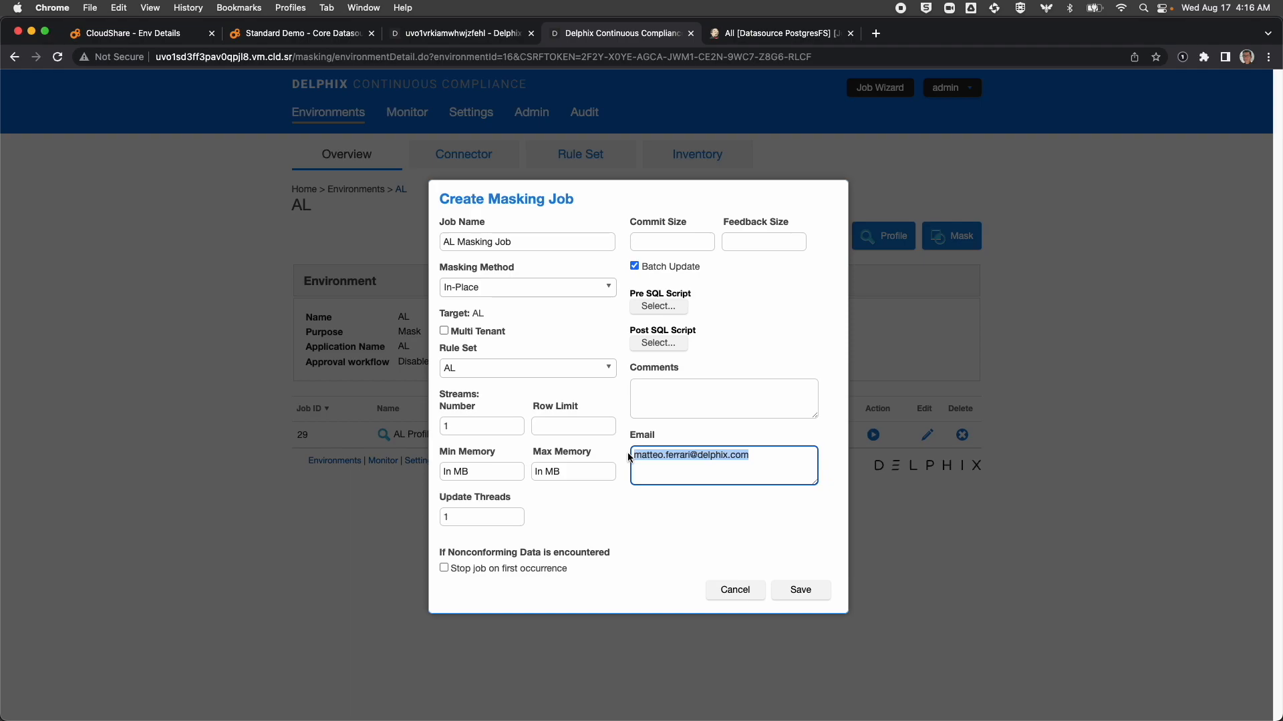
key("BackSpace")
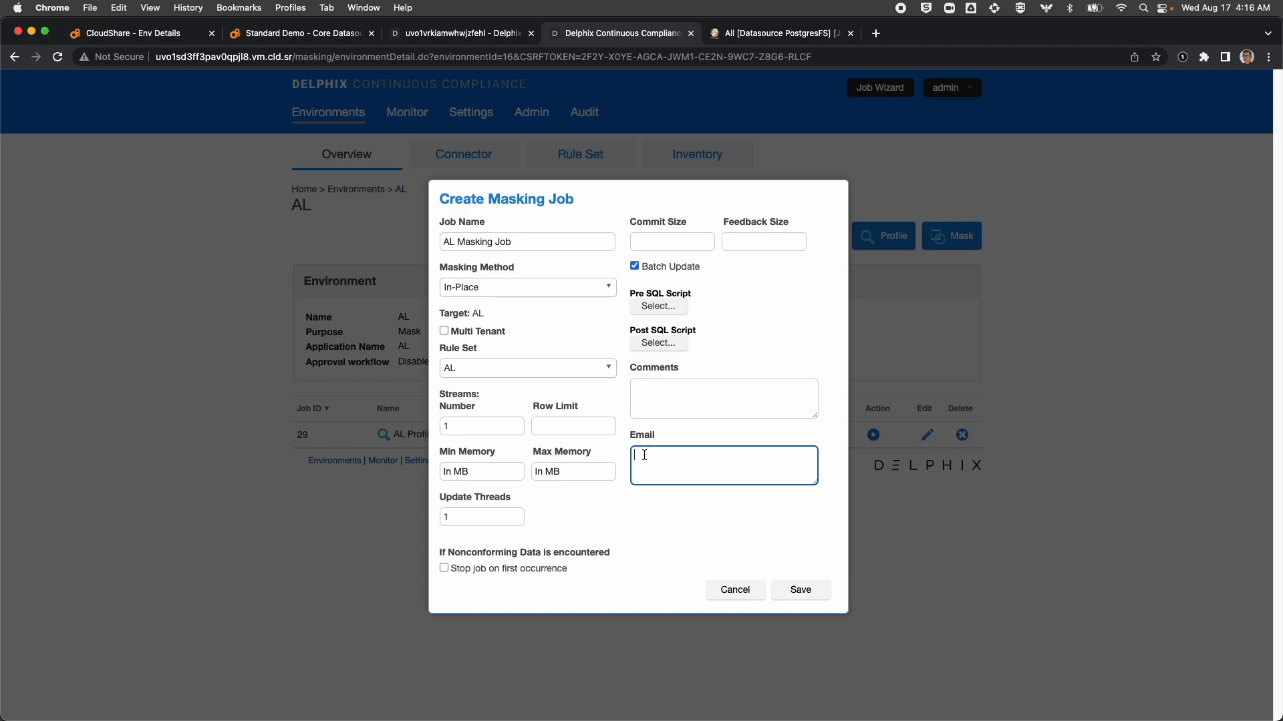
left_click(800, 590)
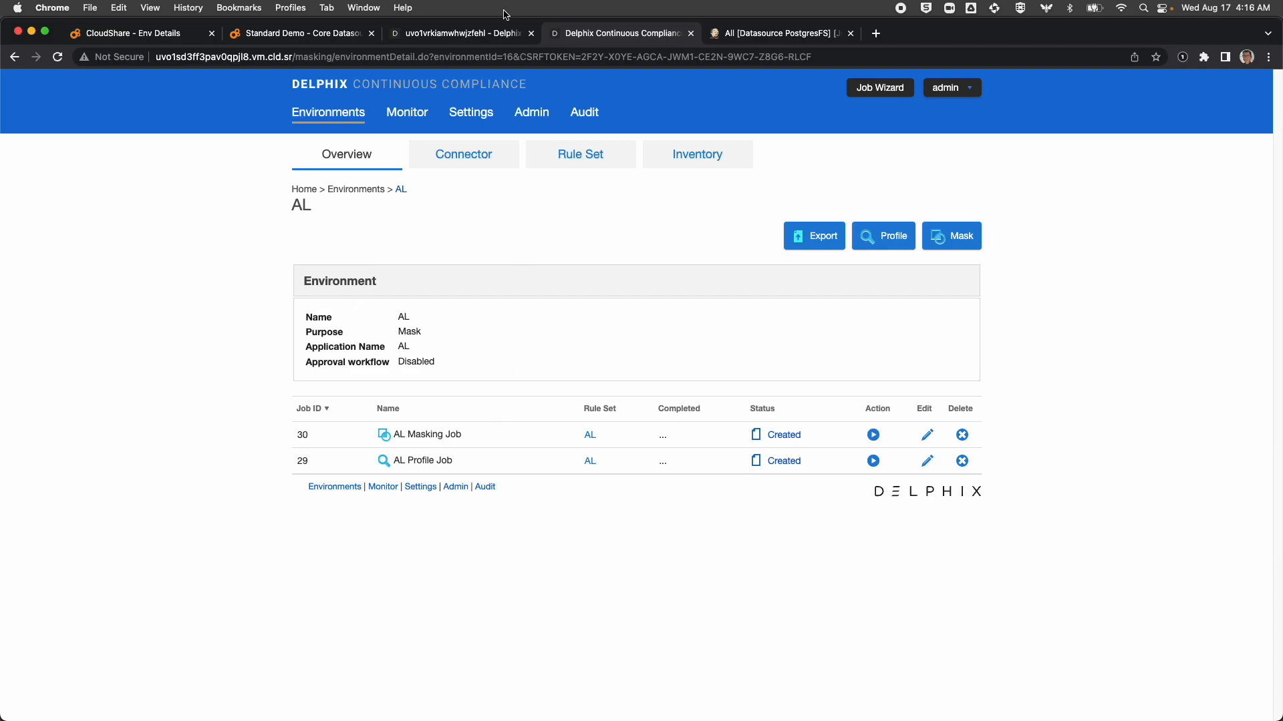
Switch to DBeaver on the Developer VM and run the customer query against the MASK connection, keeping the SOURCE results.
left_click(318, 36)
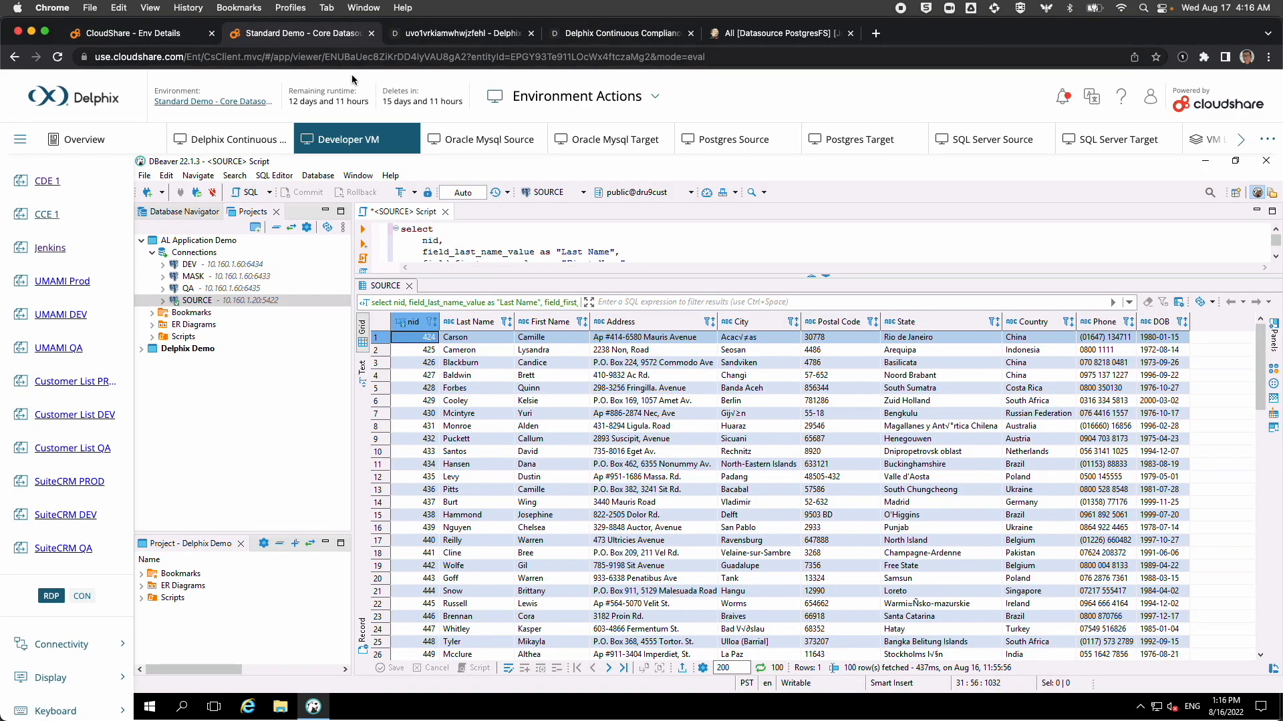
left_click(163, 276)
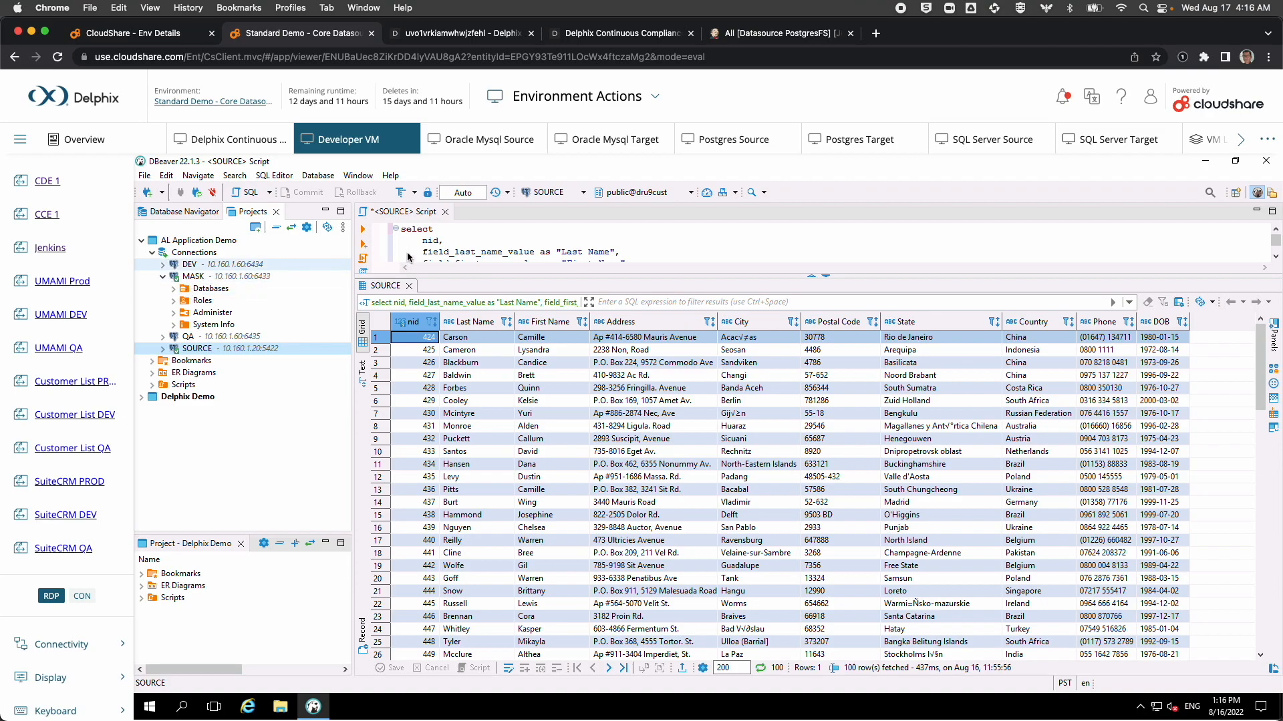
left_click_drag(457, 277, 493, 272)
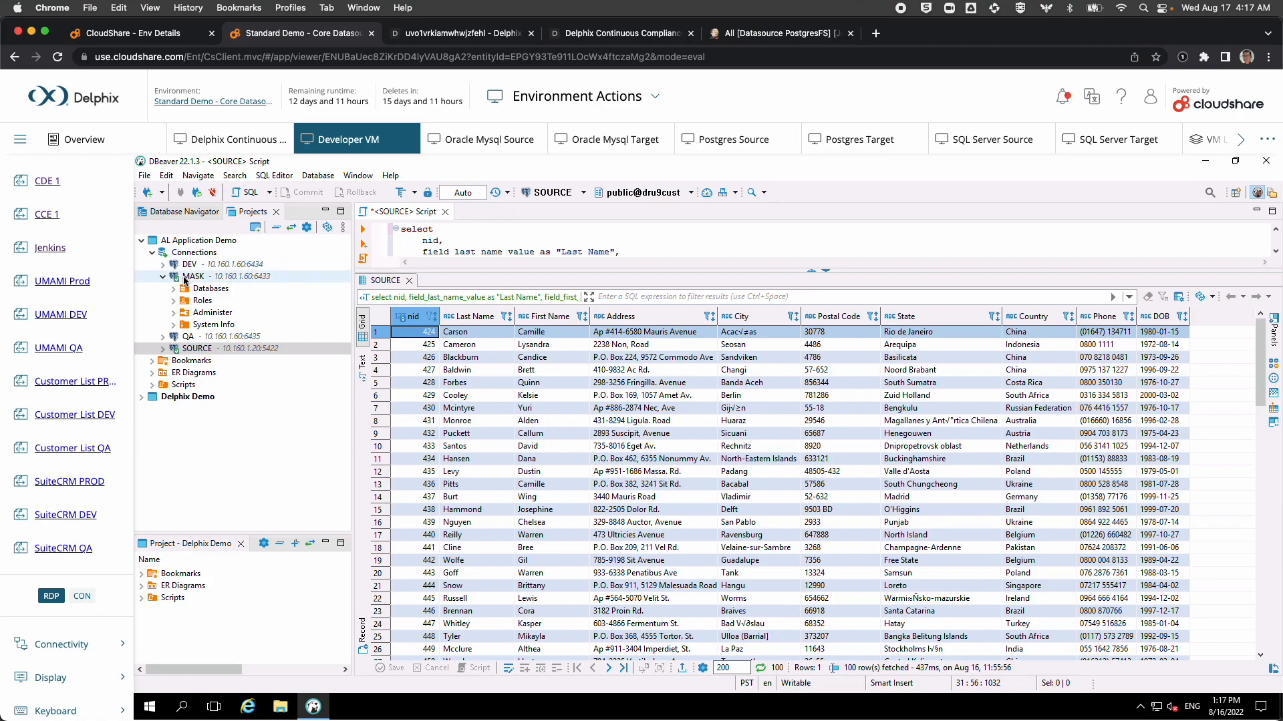
left_click(581, 195)
left_click(567, 211)
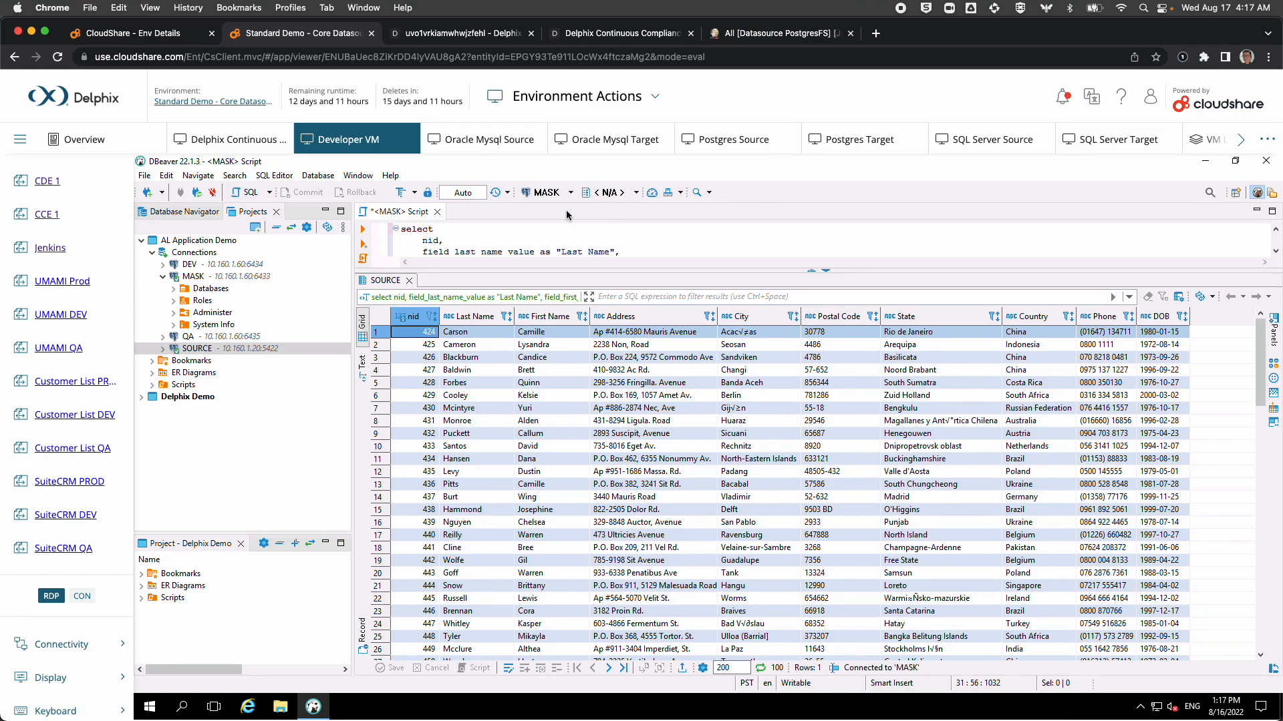
left_click(362, 244)
Rename the new query result tab MASK and compare its records with the SOURCE results.
right_click(447, 285)
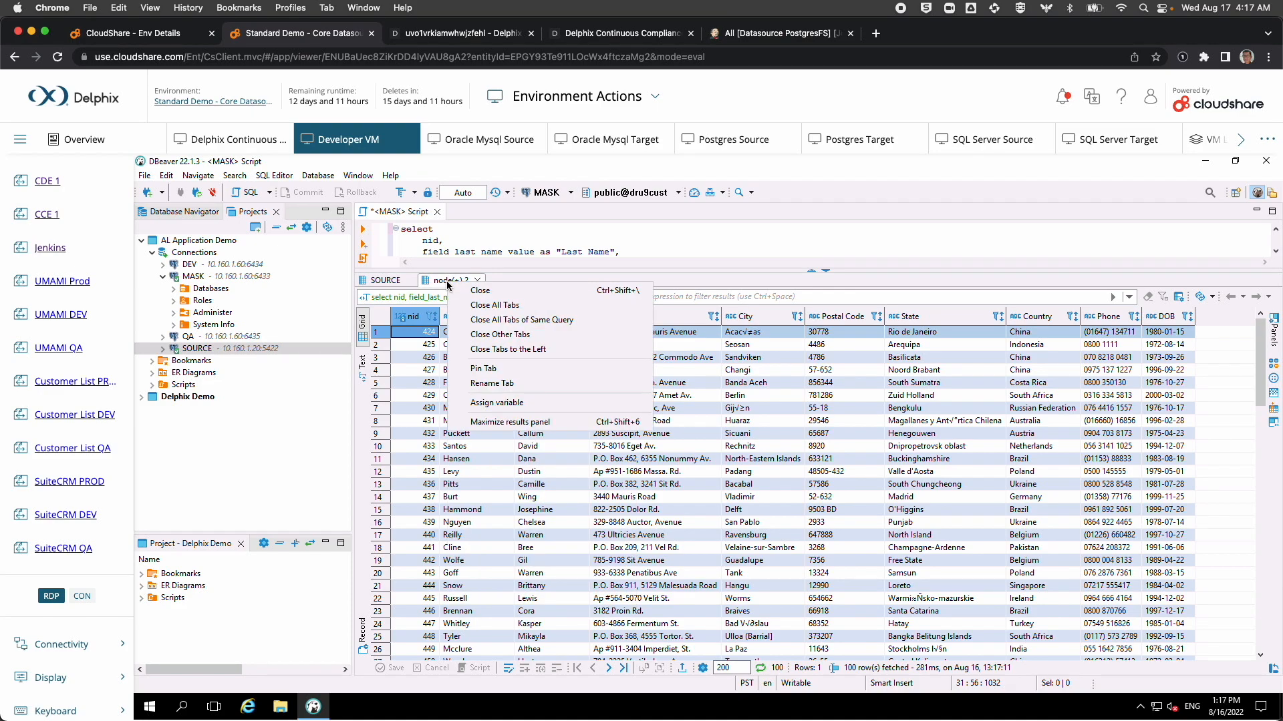
left_click(504, 384)
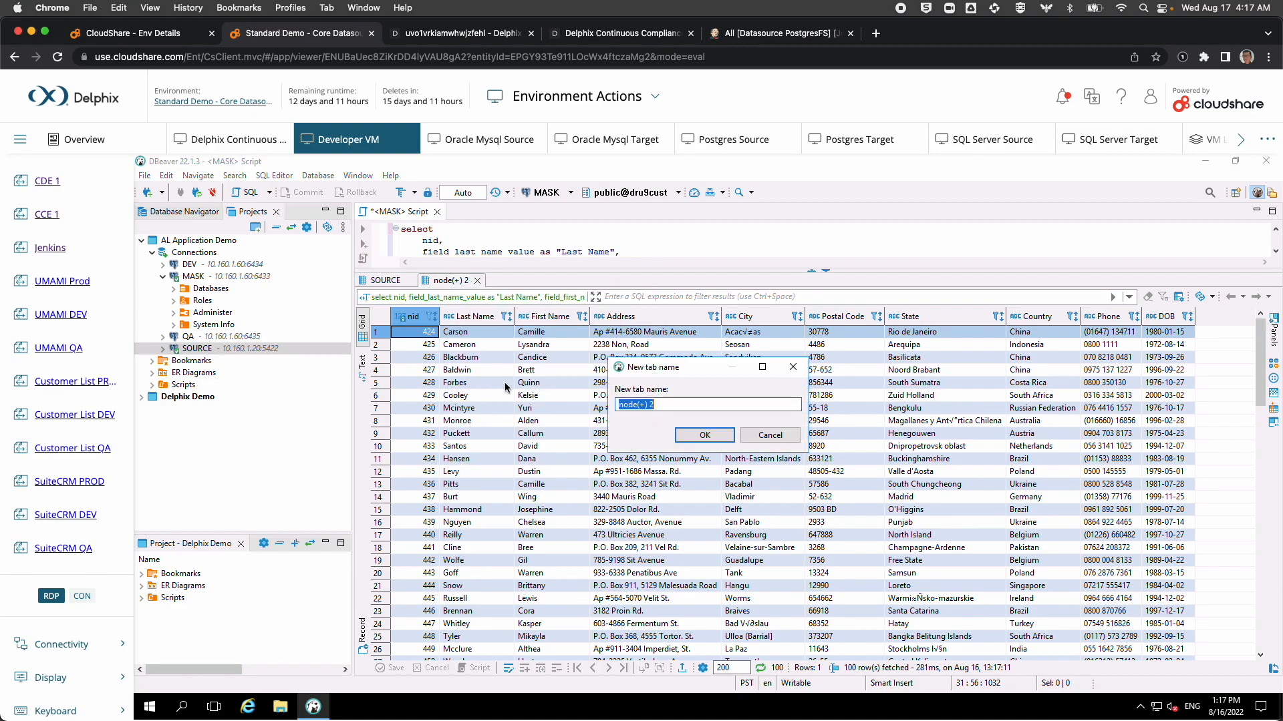
type("MASK")
key("Return")
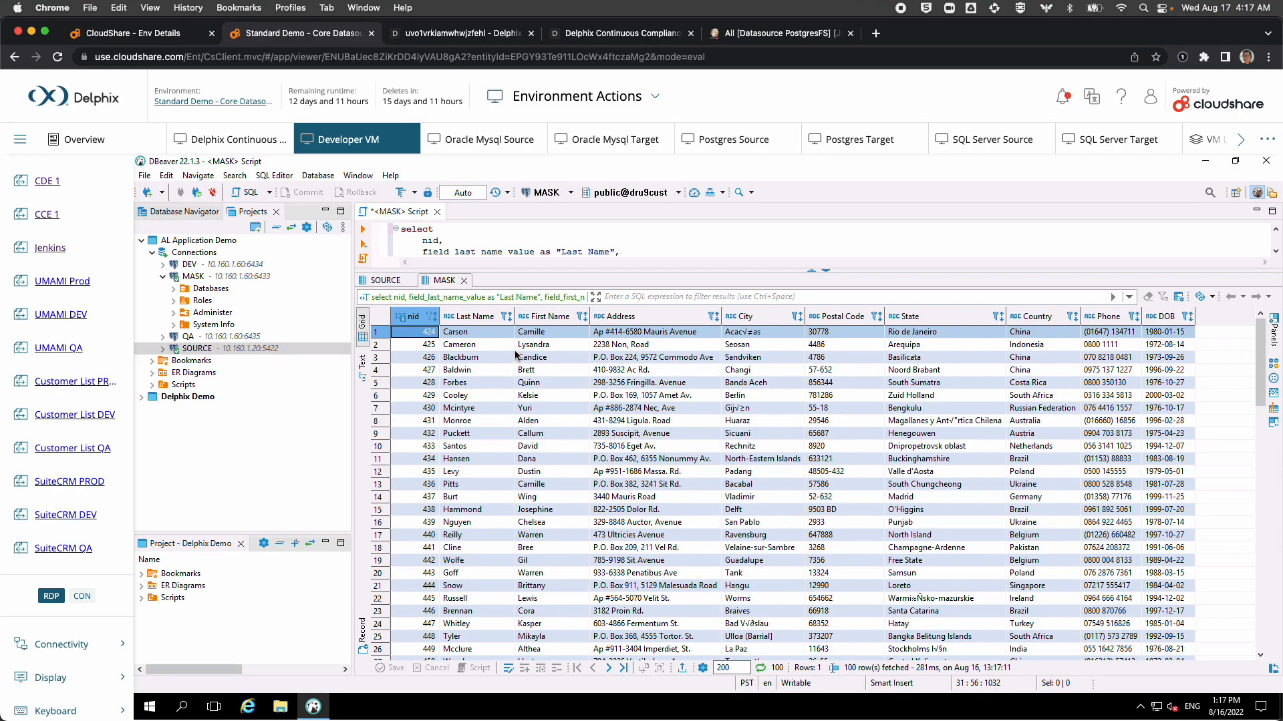
left_click(385, 283)
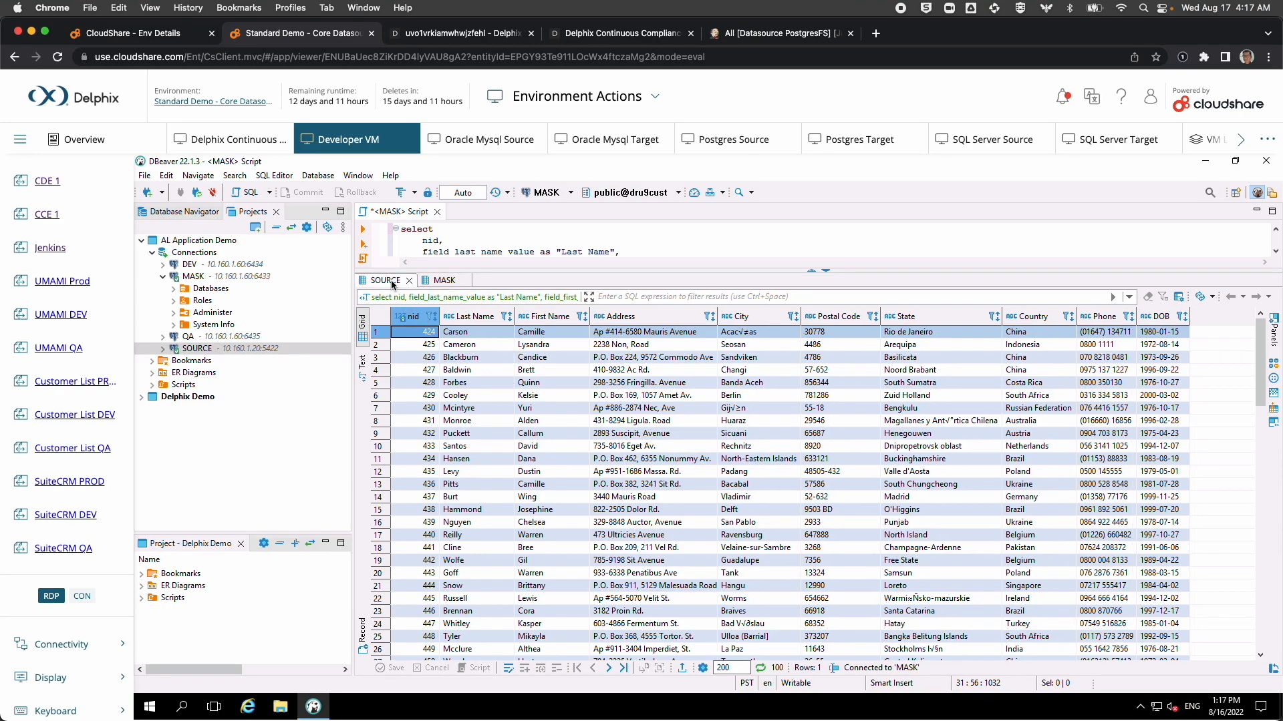
left_click(439, 282)
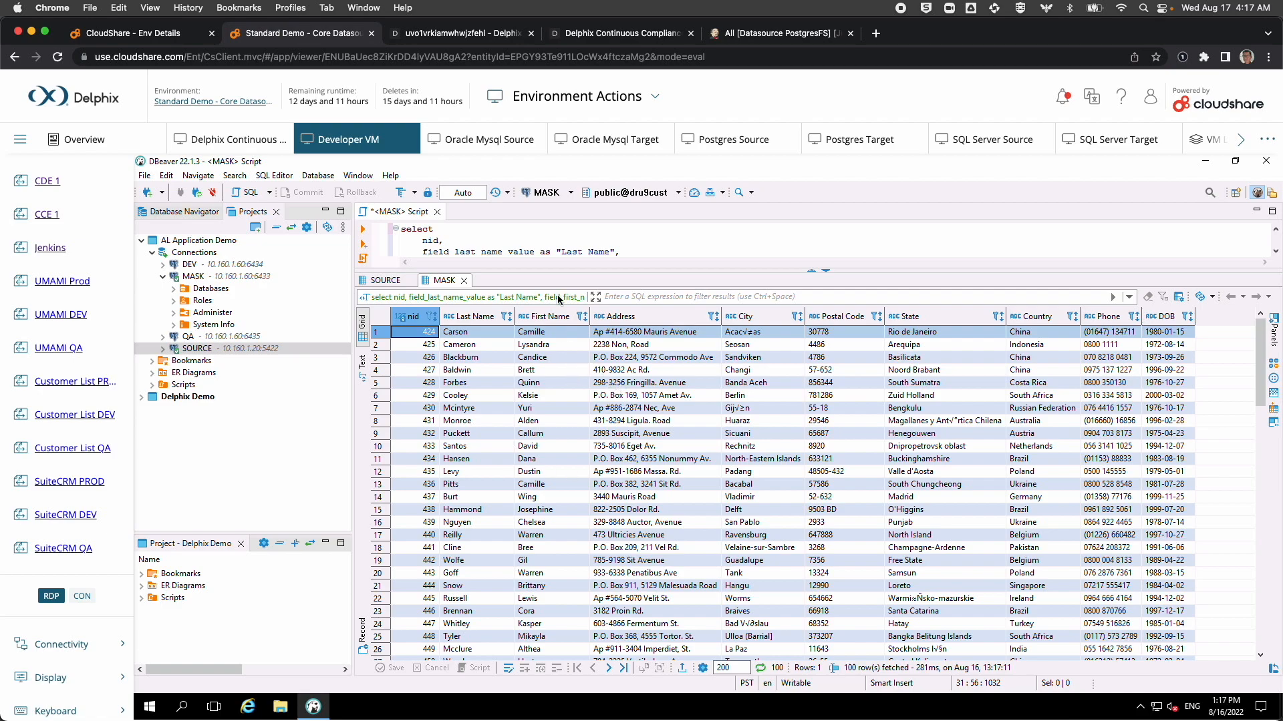
Switch back to Continuous Compliance and run the AL Profile Job.
left_click(634, 35)
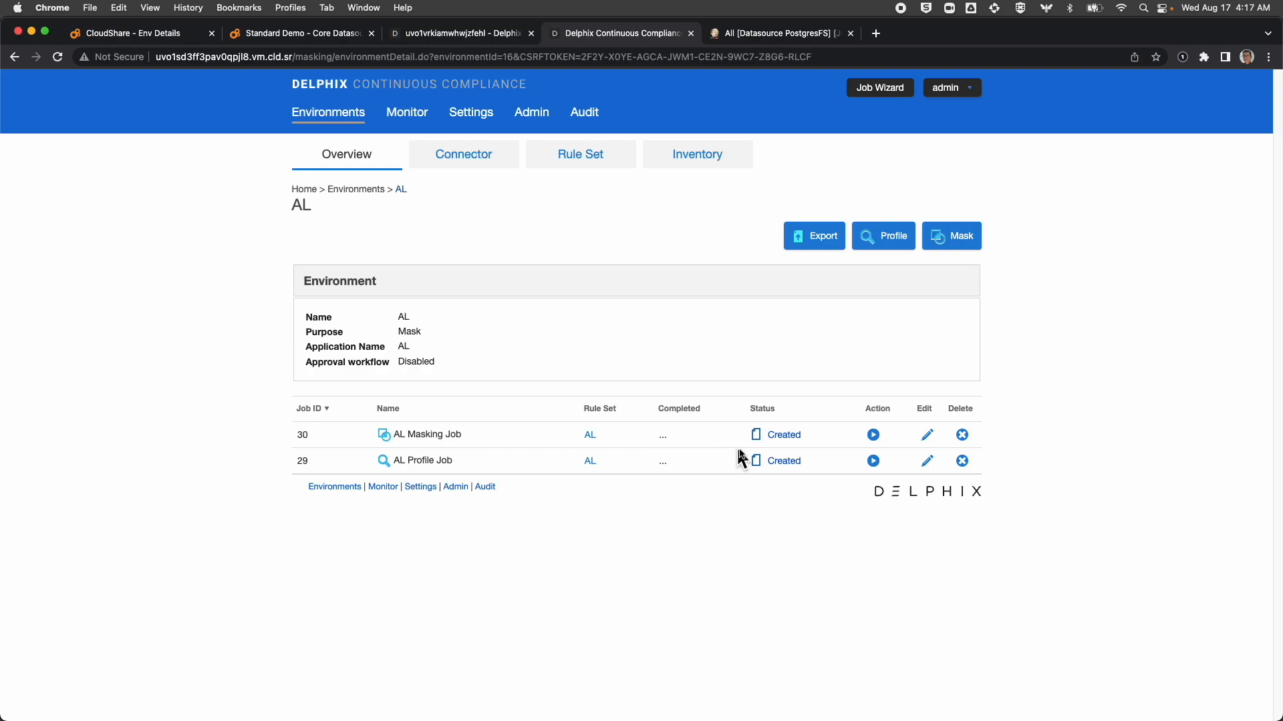
left_click(873, 462)
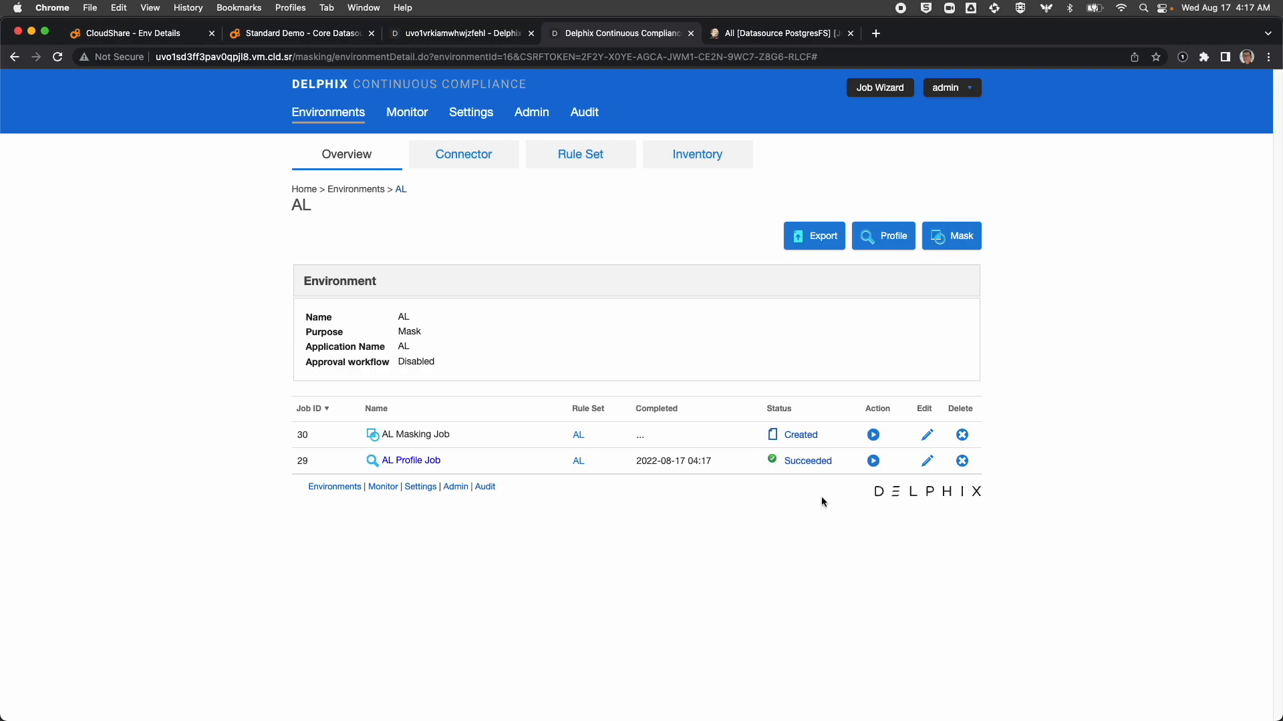
Examine the AL inventory for masking algorithms assigned to the address, city, country, date of birth, first name and last name tables.
left_click(708, 156)
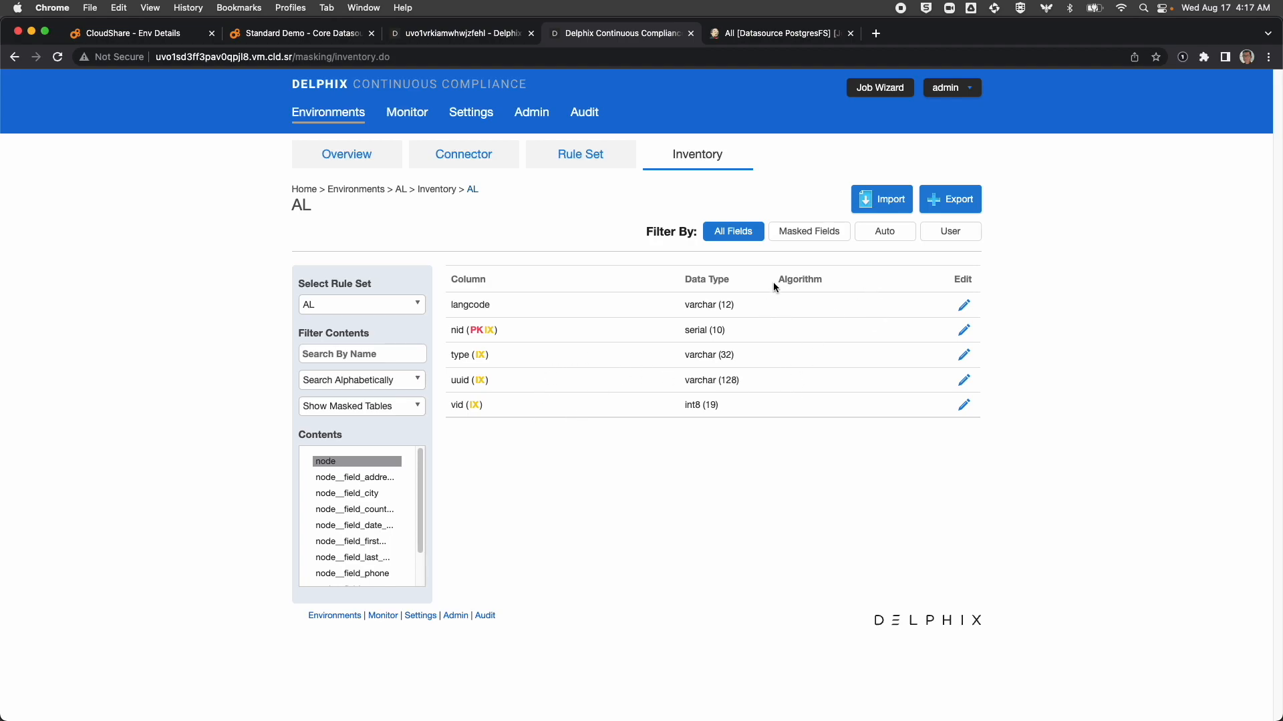
left_click(380, 478)
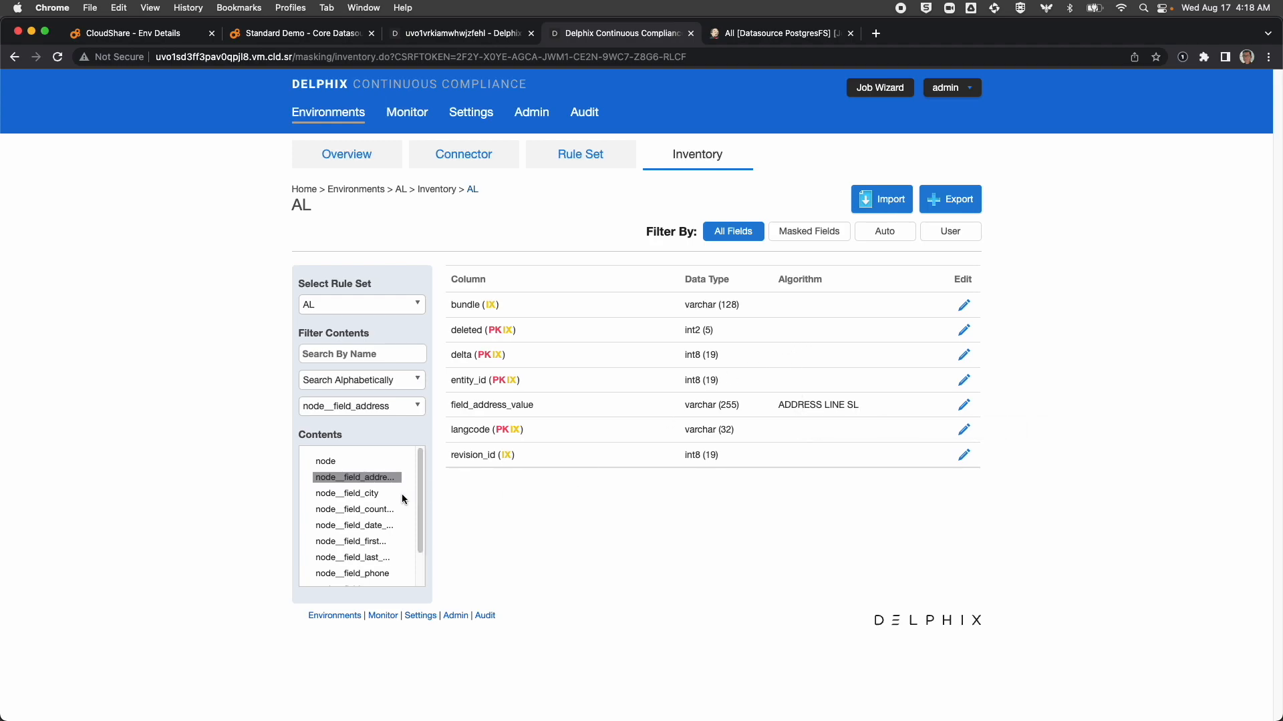
left_click(360, 495)
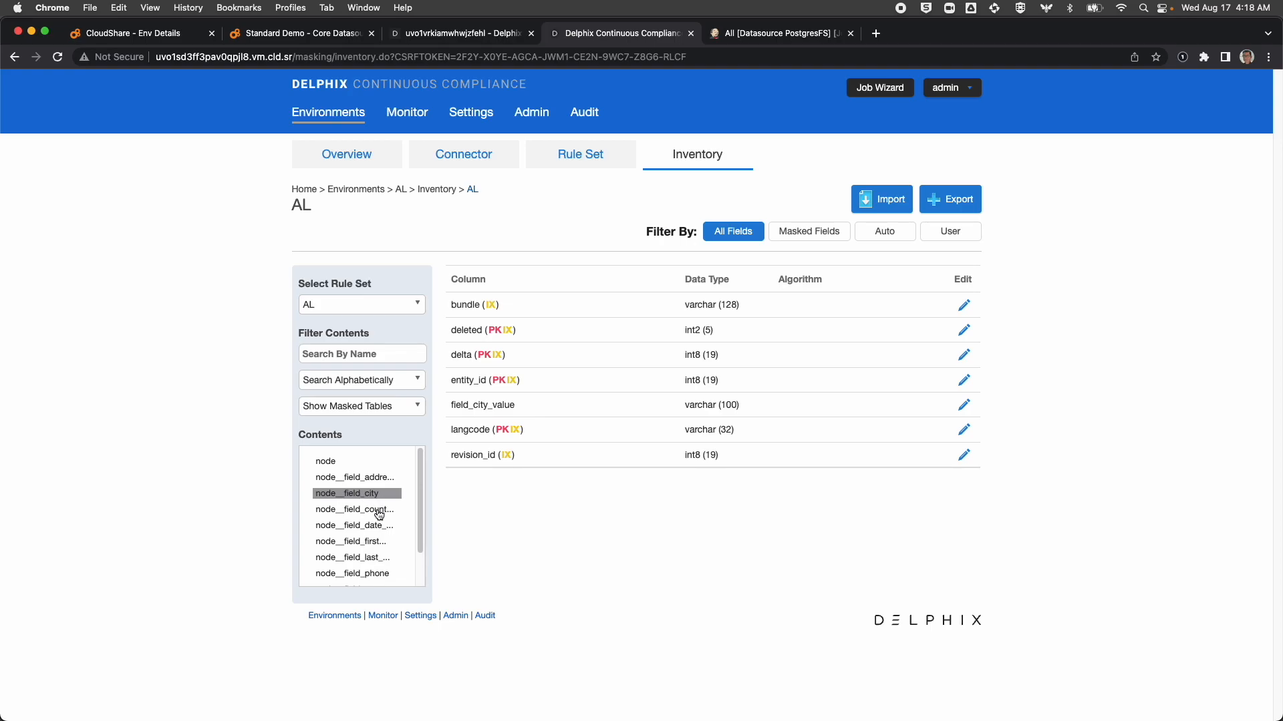
left_click(379, 511)
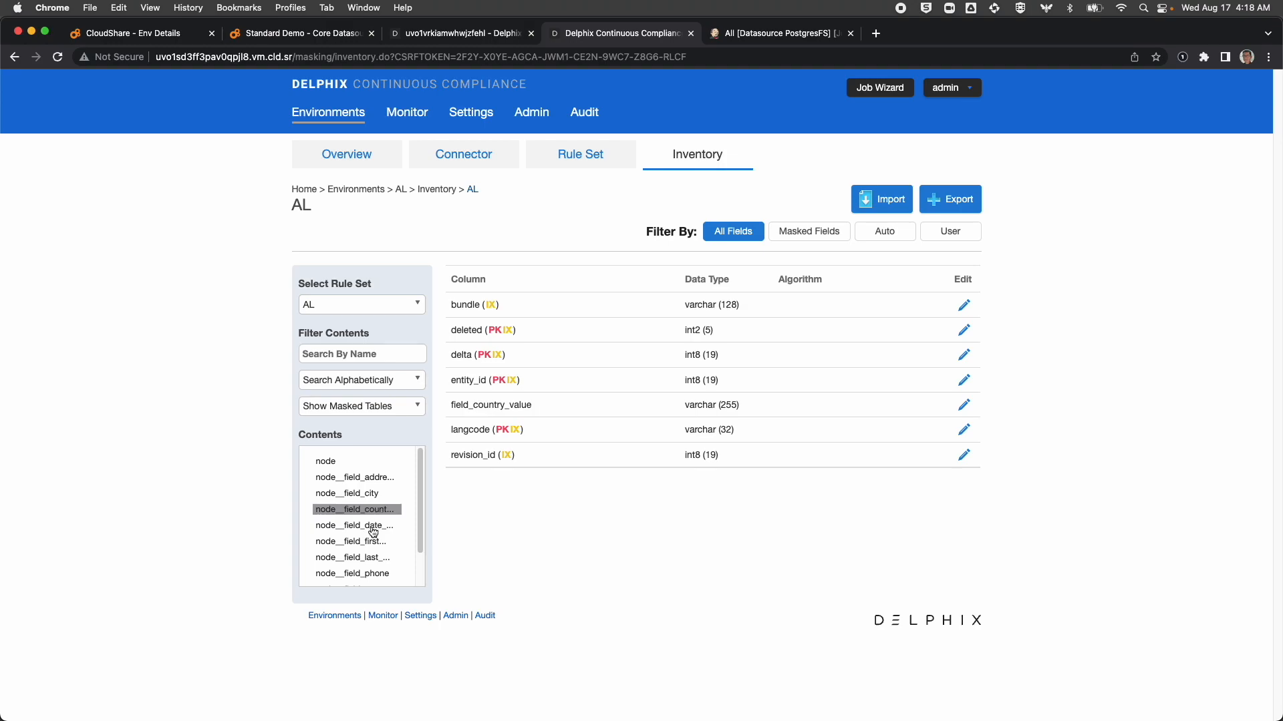
left_click(372, 528)
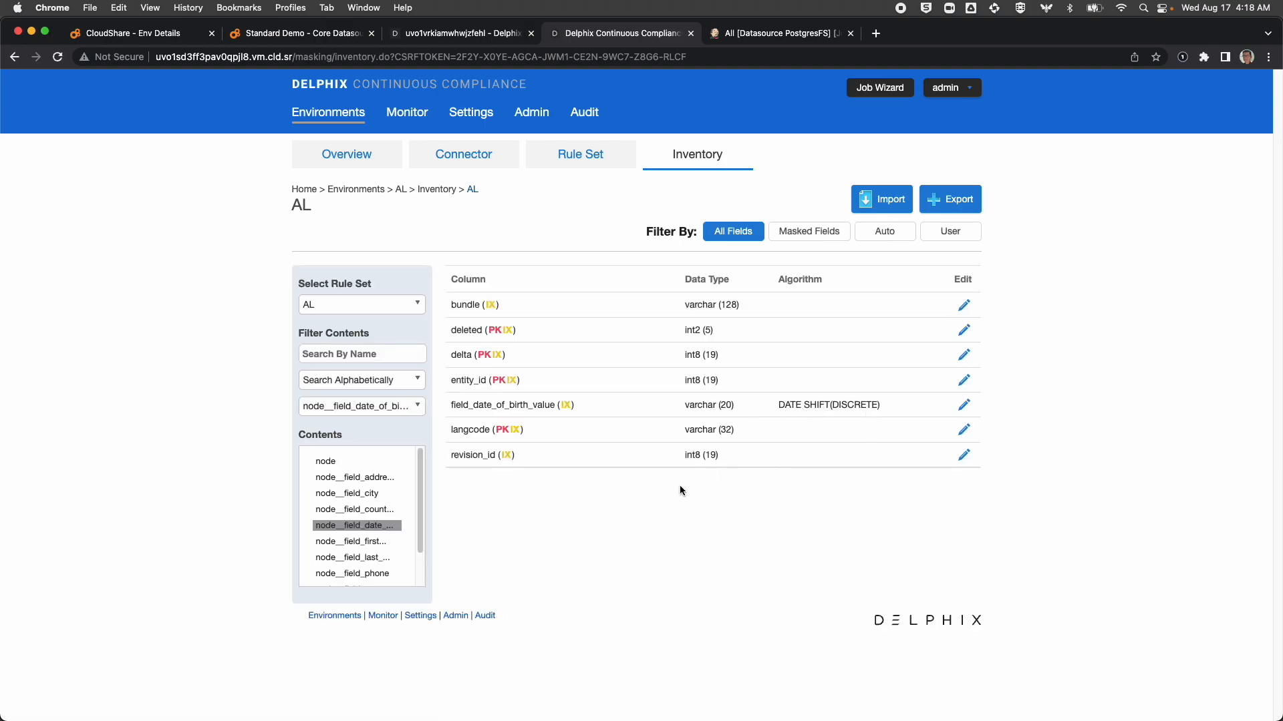
left_click(369, 542)
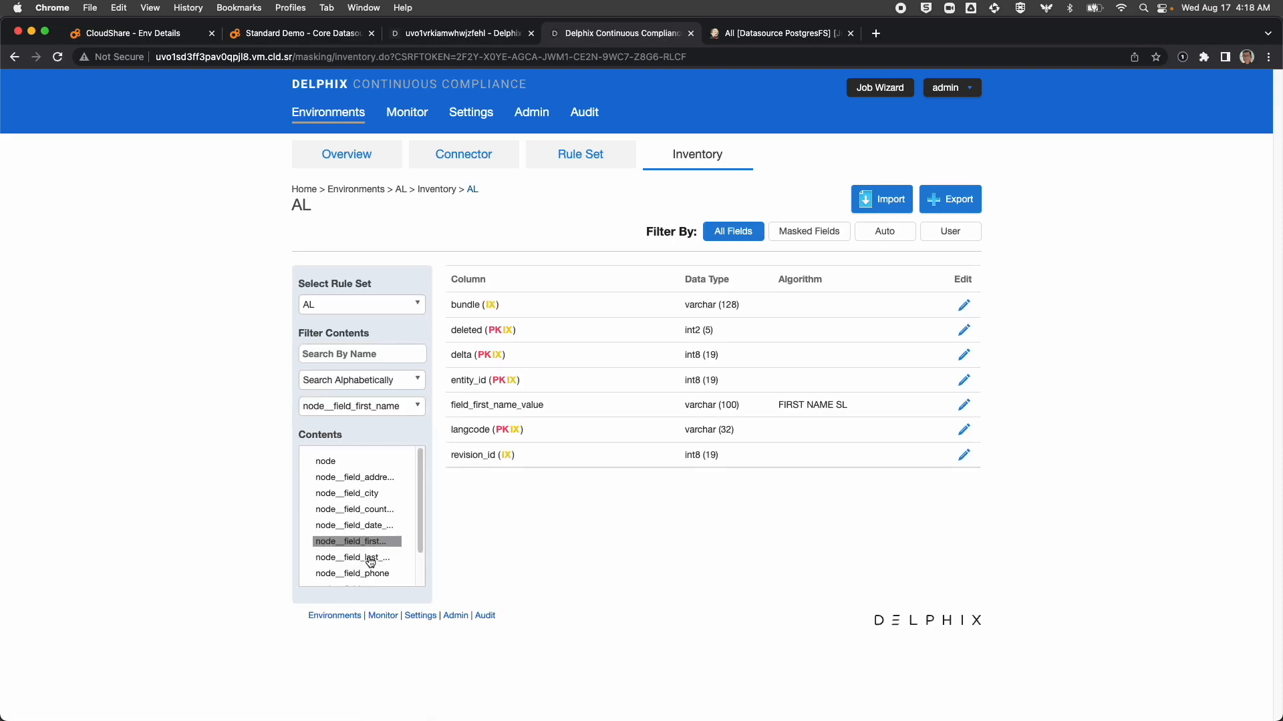
left_click(371, 558)
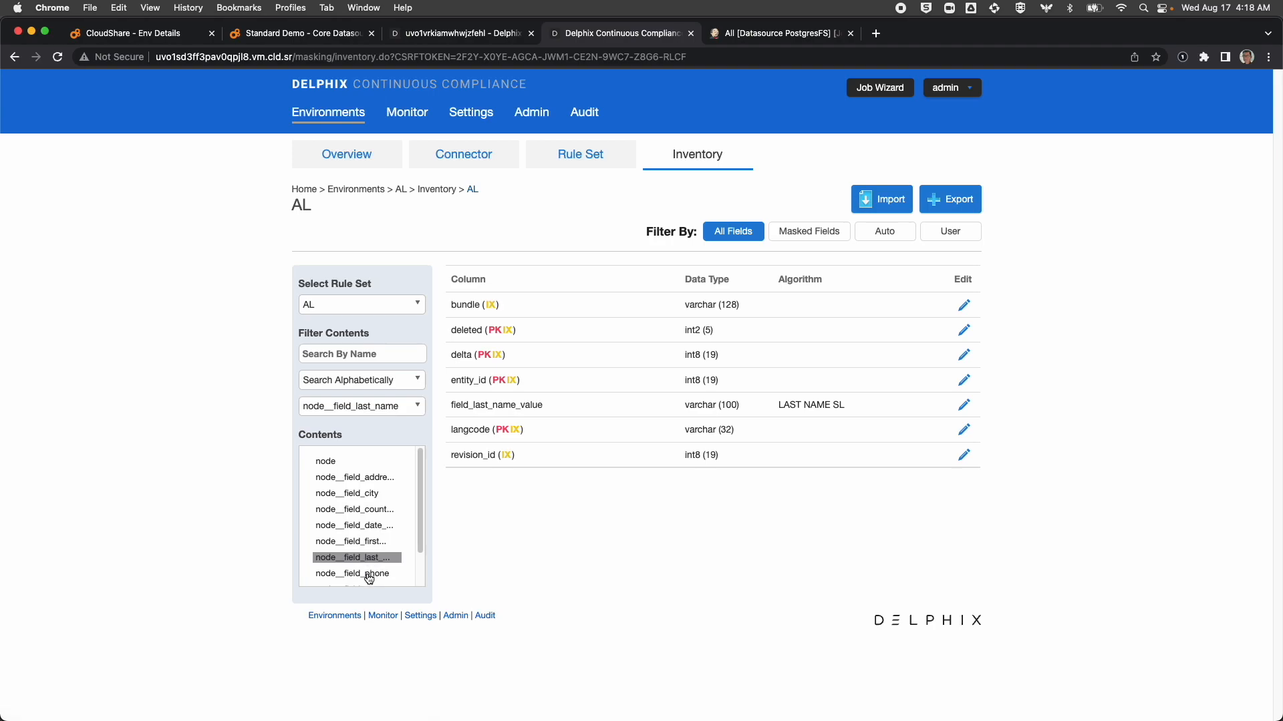
Assign the TELEPHONE_NO domain with the PHONE SL algorithm to field_phone_value in the node__field_phone table and save it.
left_click(367, 575)
left_click_drag(420, 545, 419, 584)
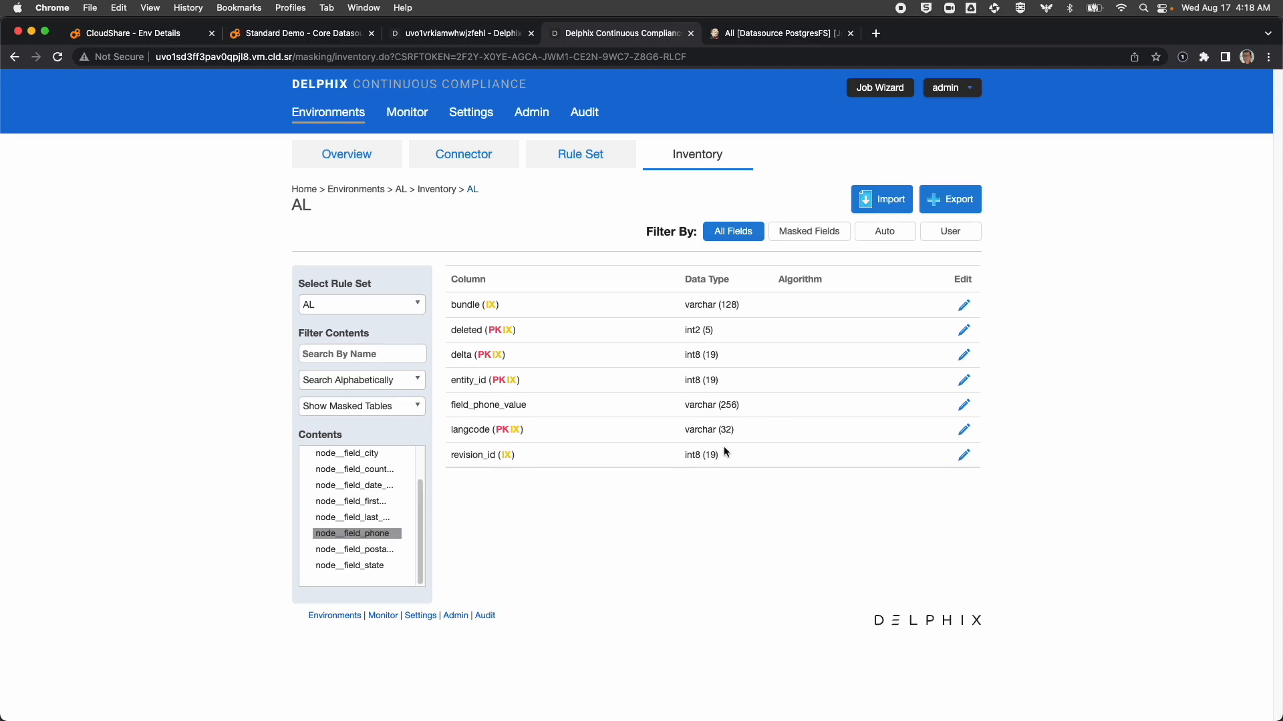
left_click(964, 406)
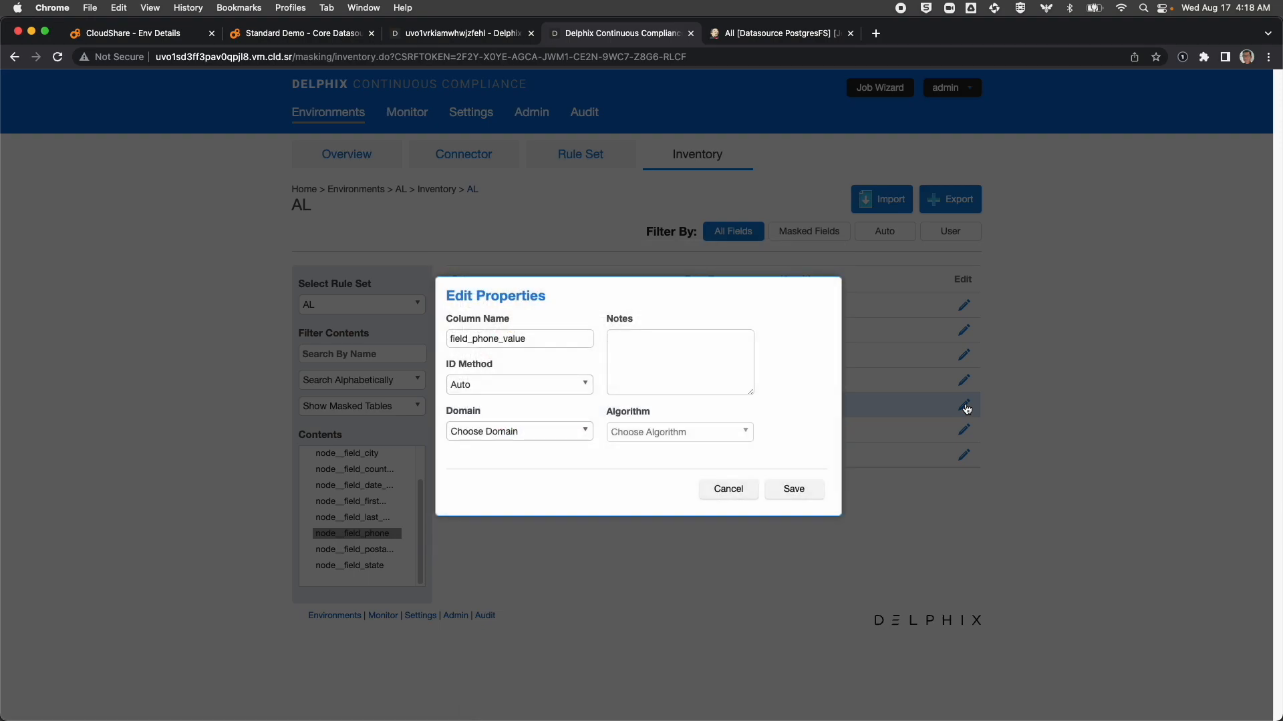
left_click(586, 437)
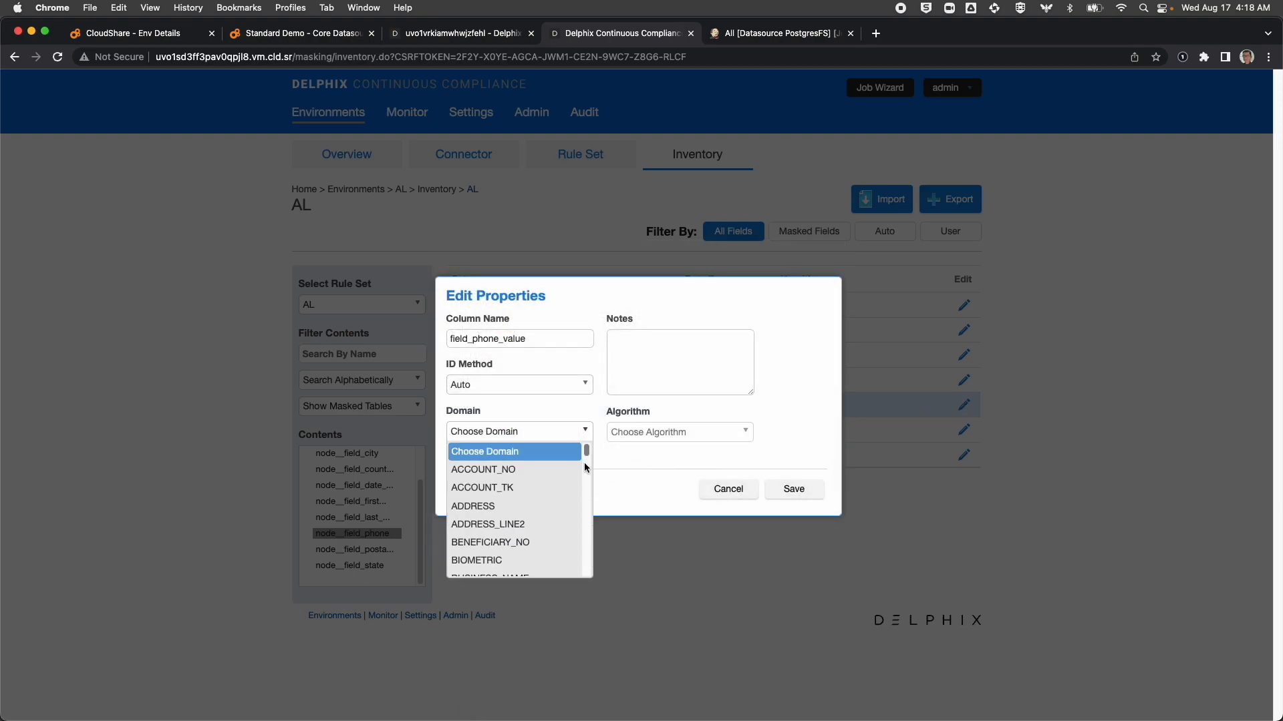
left_click_drag(588, 459, 588, 569)
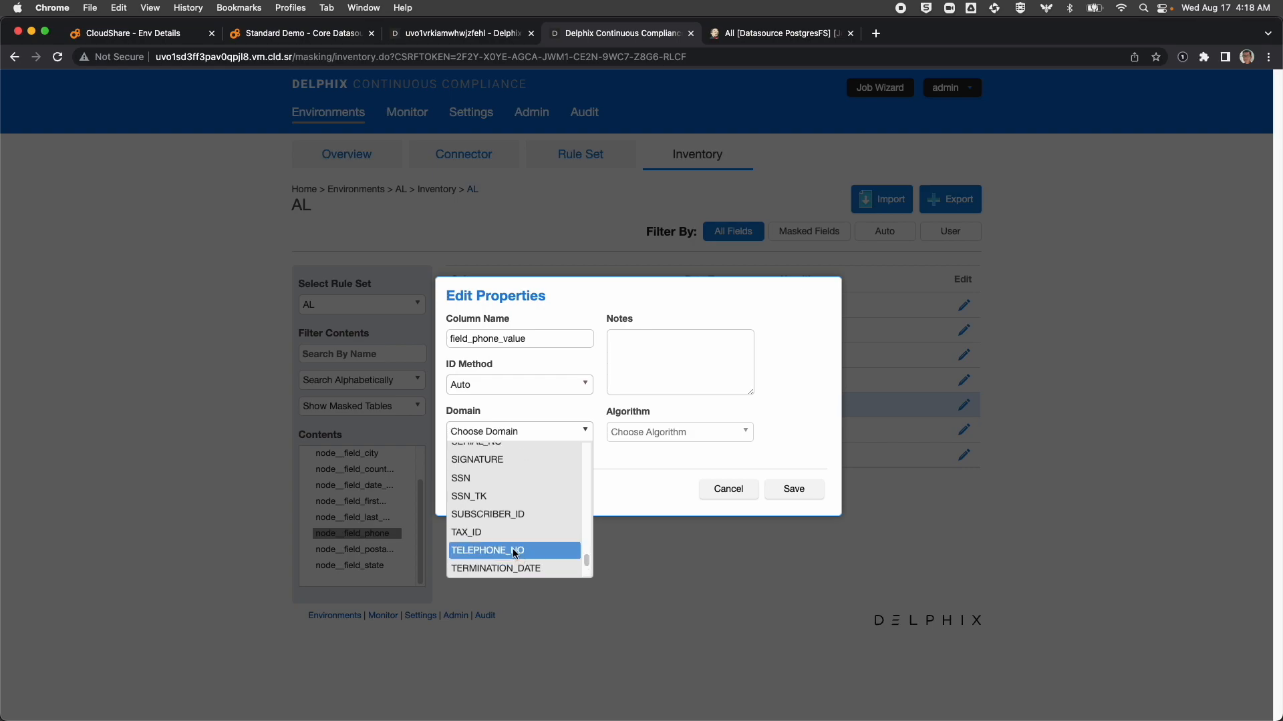
left_click(511, 550)
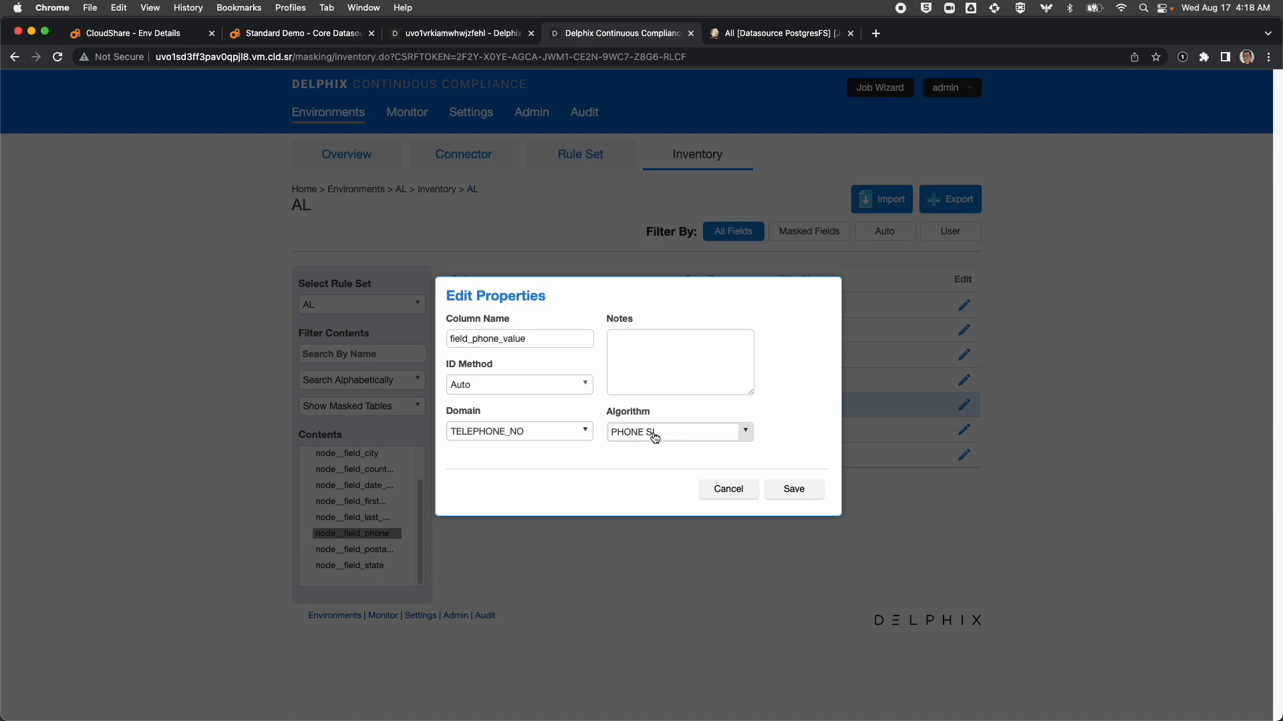
left_click(799, 491)
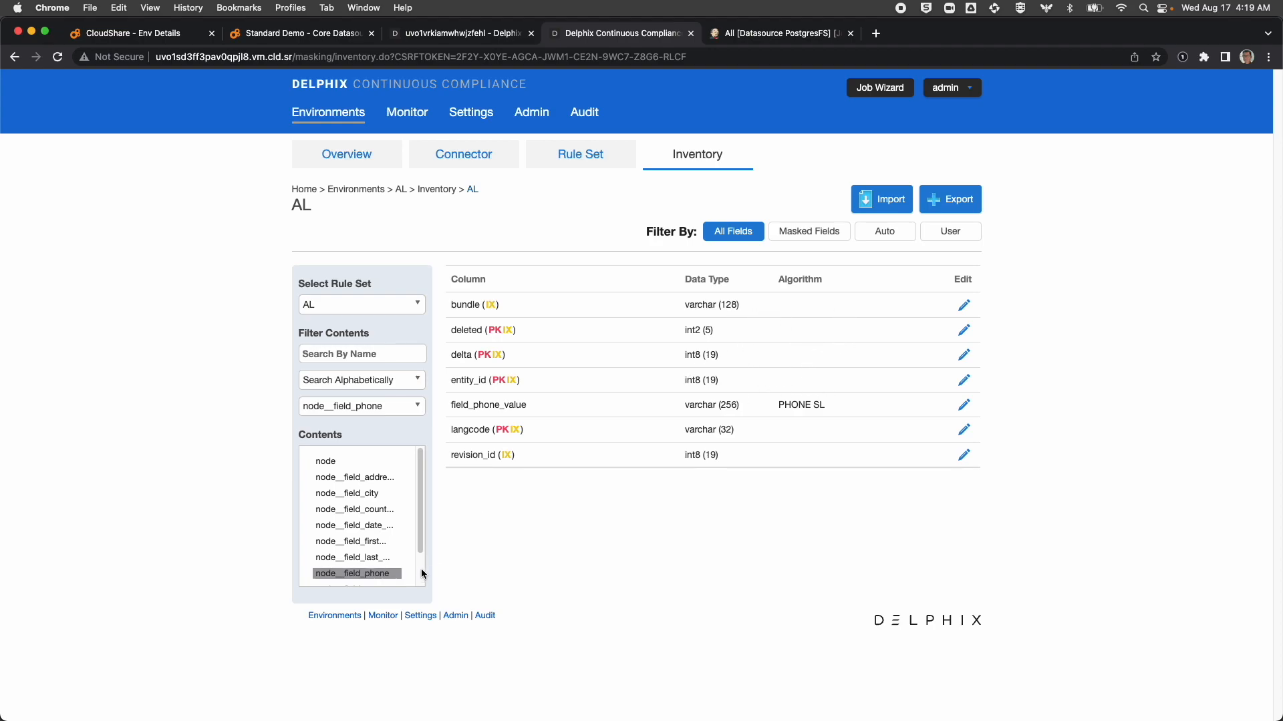
Examine the inventory columns and algorithms of the postal code and state tables.
scroll(422, 575, "down", 2)
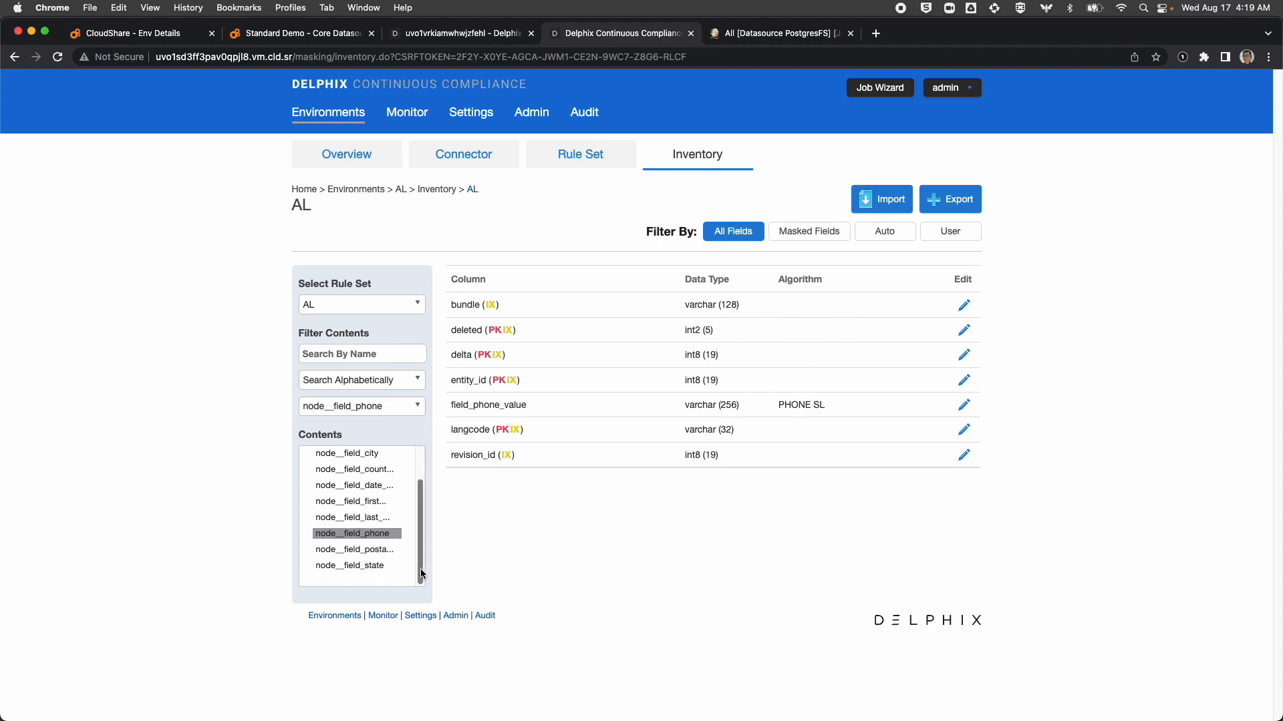
left_click(385, 555)
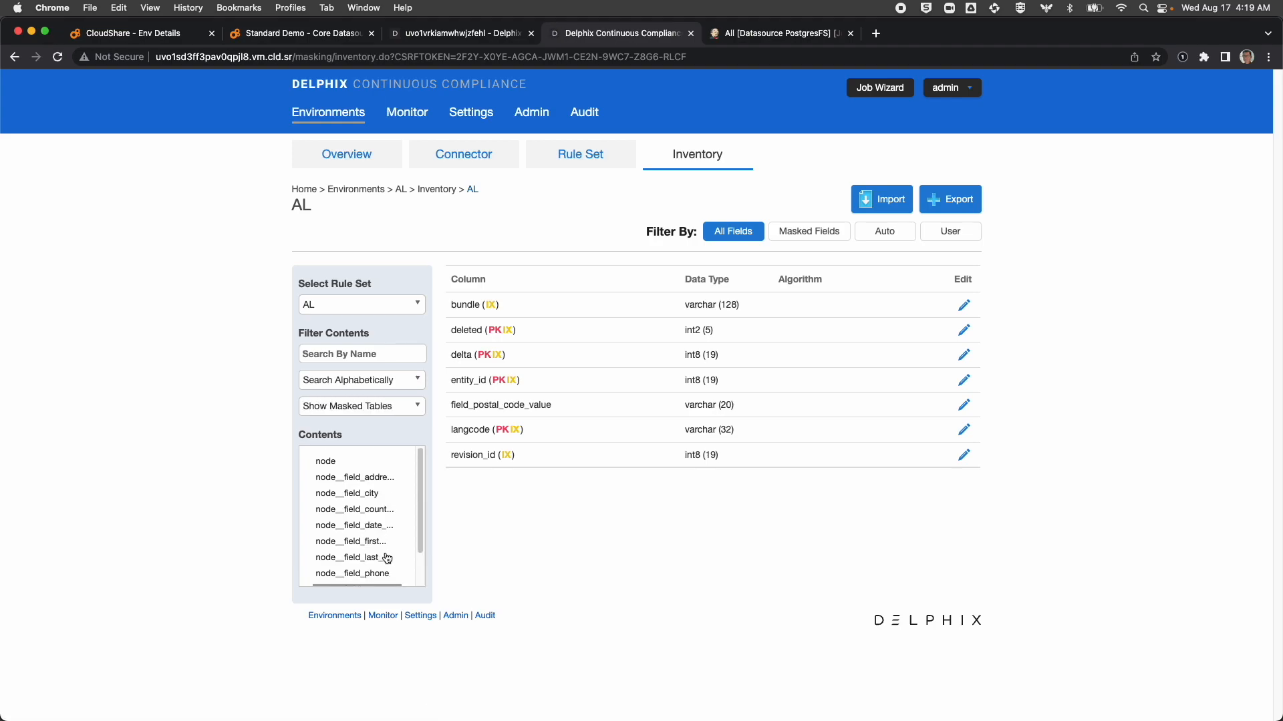
scroll(422, 546, "down", 2)
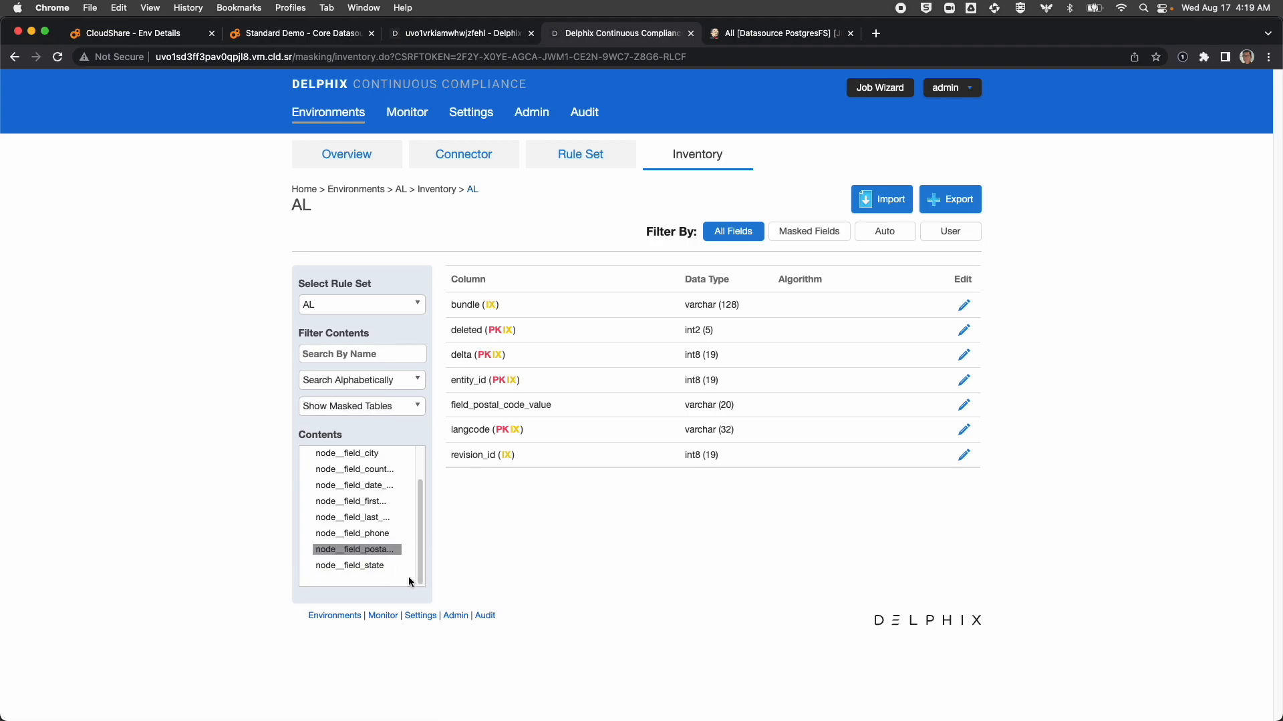
left_click(376, 568)
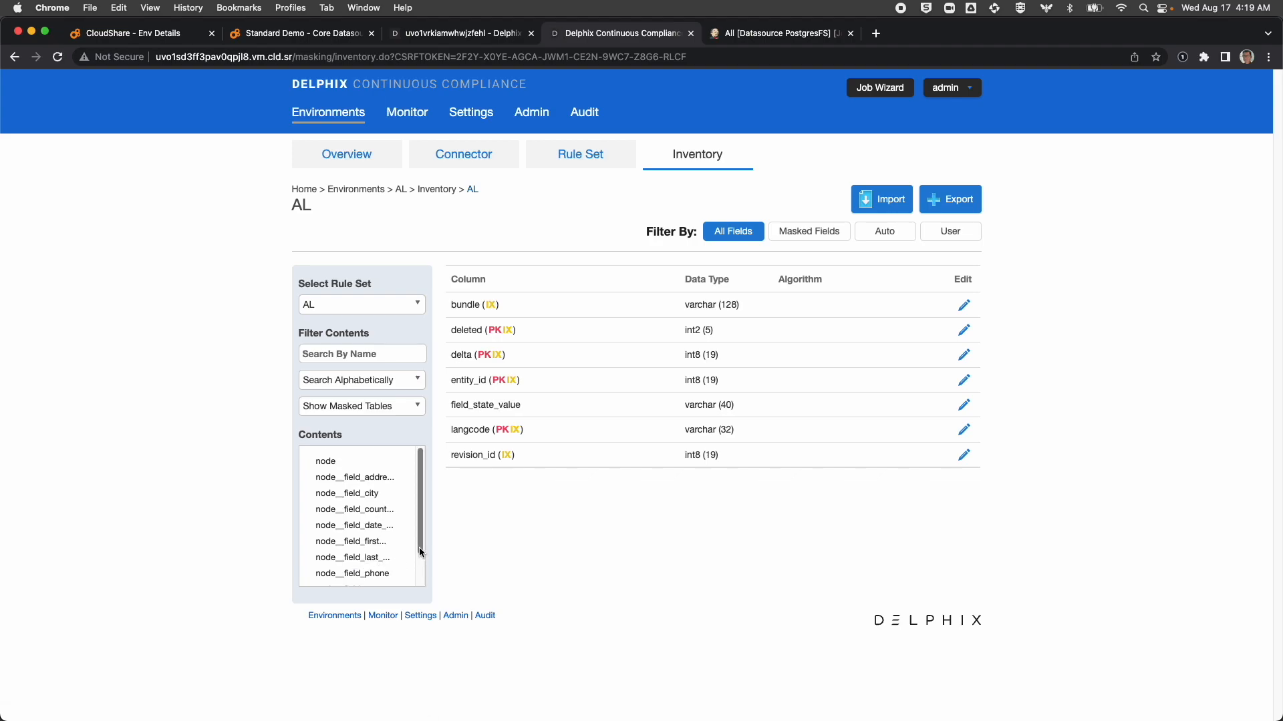
scroll(421, 552, "down", 2)
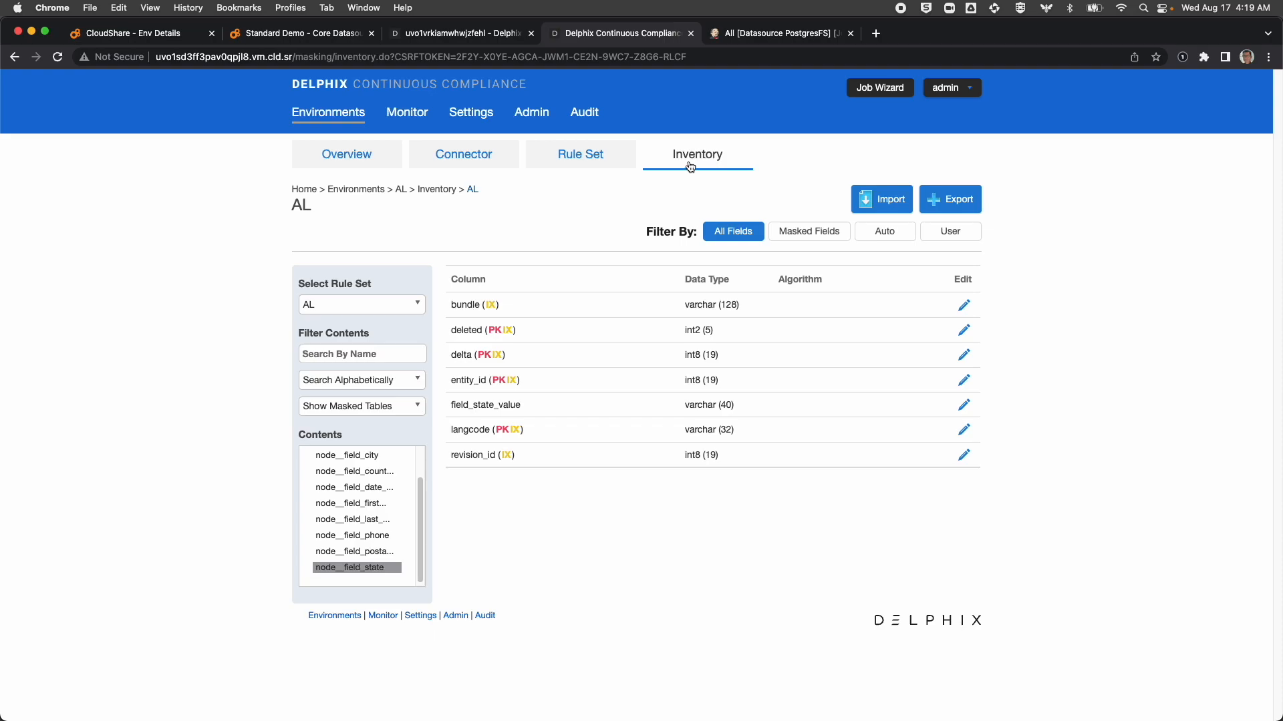
Run the AL Masking Job from the AL environment overview.
left_click(348, 162)
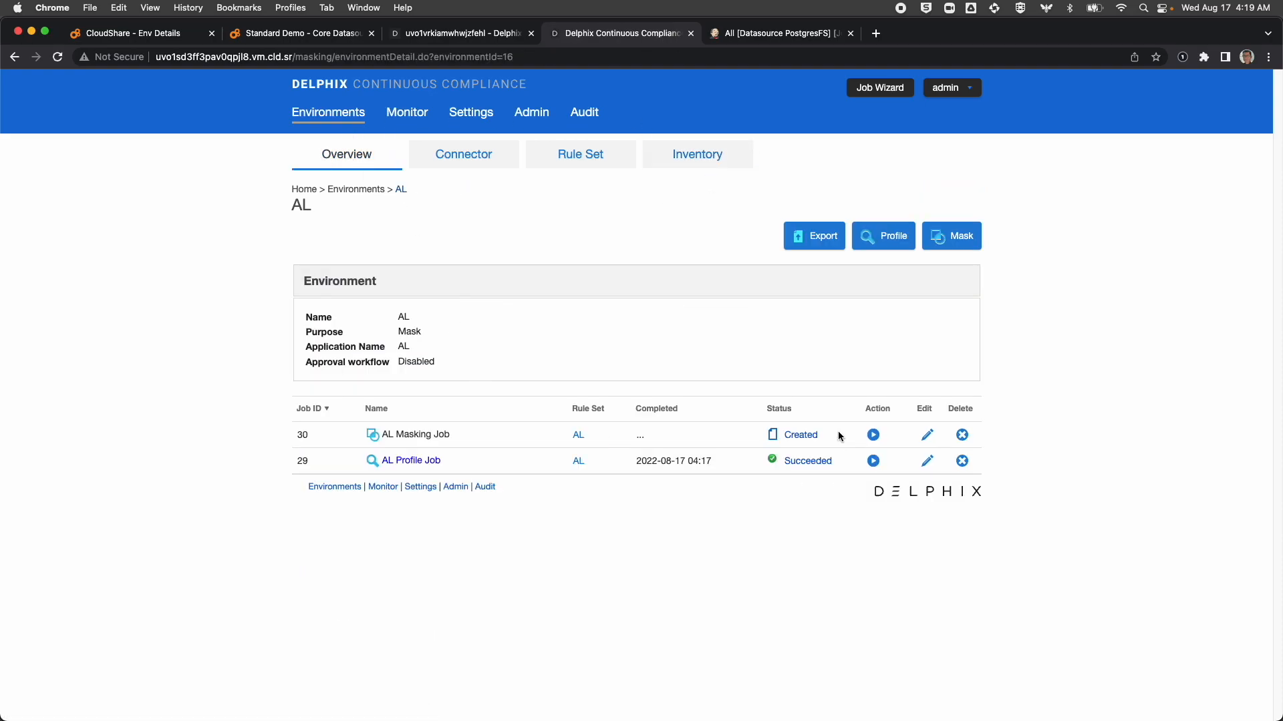
left_click(874, 436)
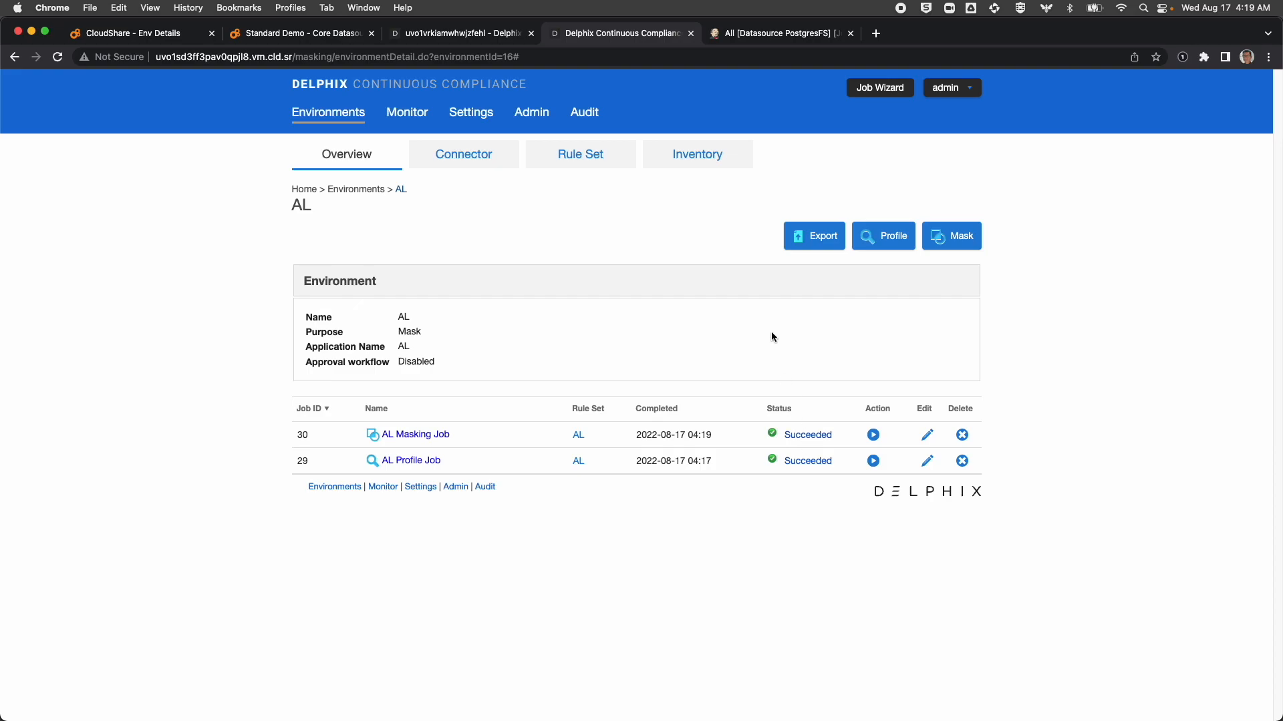
Switch to DBeaver on the Developer VM, rerun the customer query on the MASK connection and compare its records with SOURCE.
left_click(319, 37)
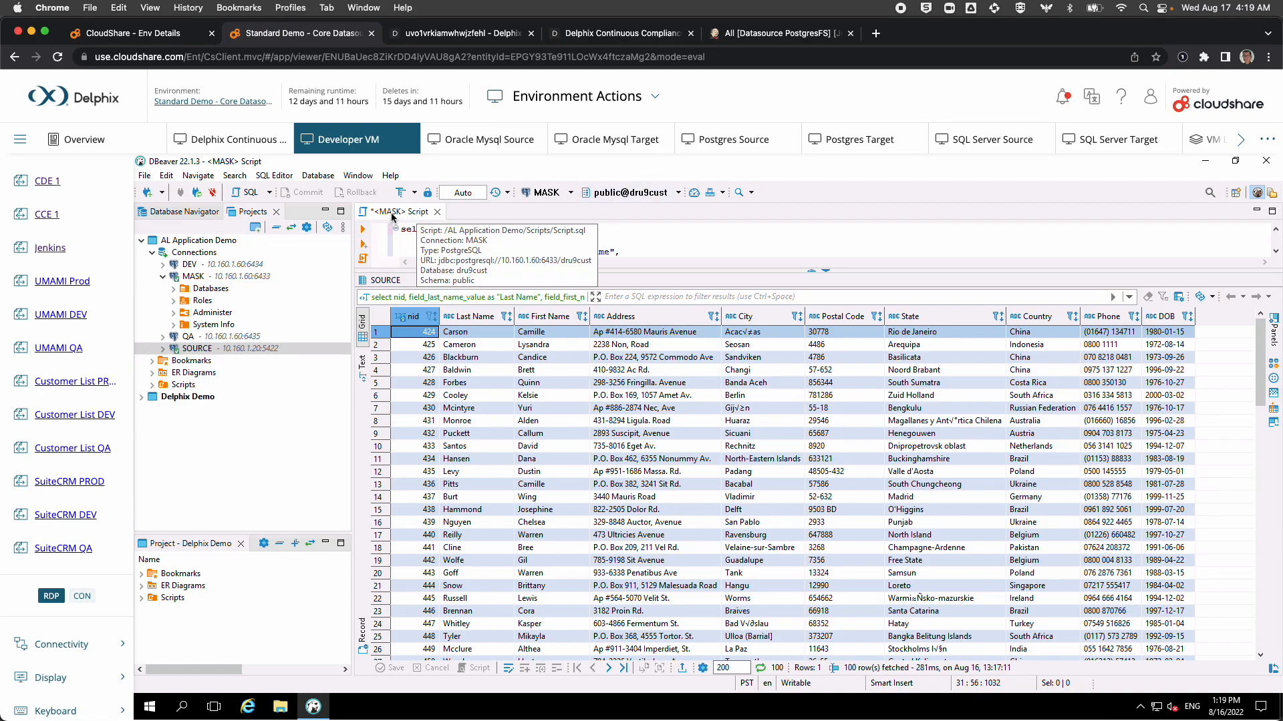
left_click(363, 230)
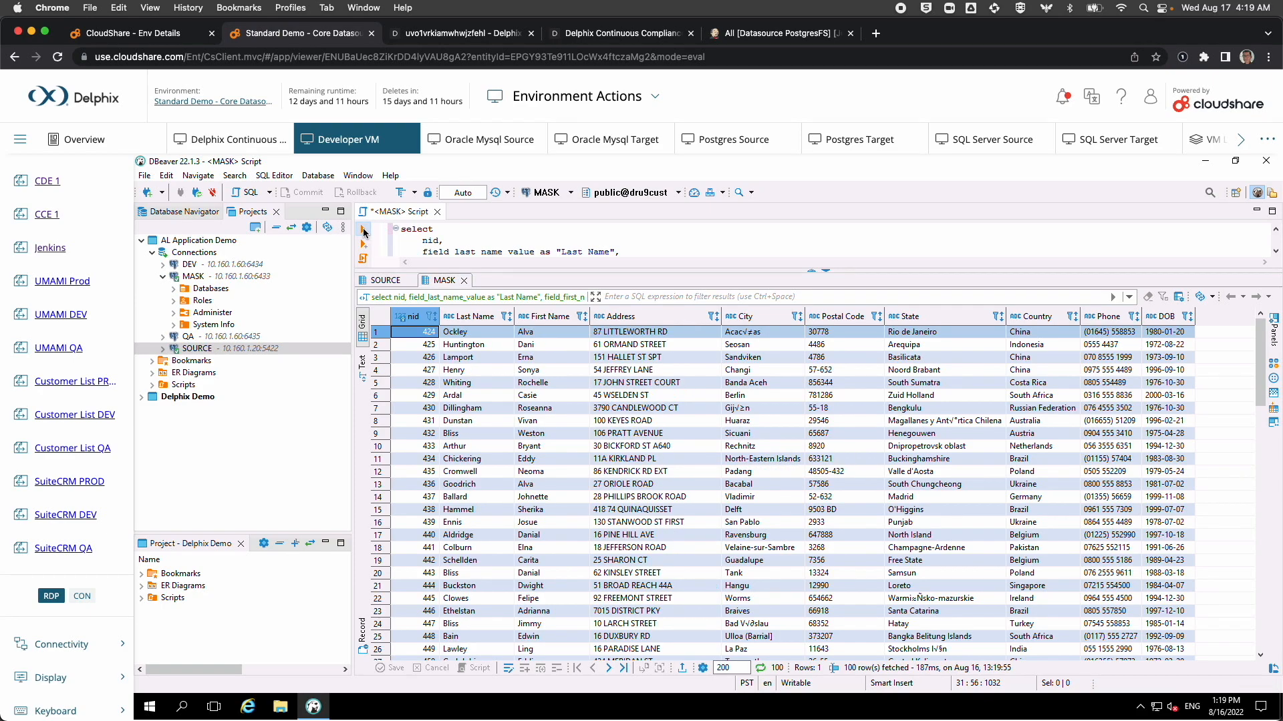
left_click(388, 280)
left_click(438, 281)
left_click(379, 286)
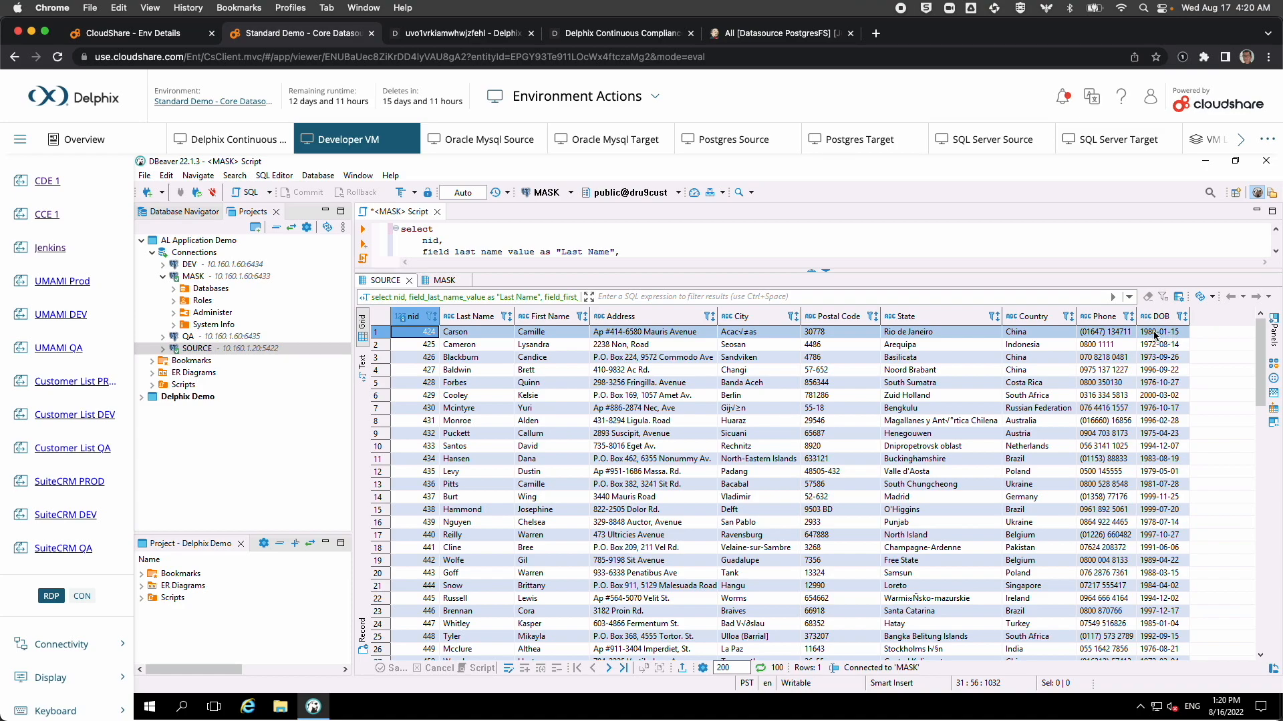
left_click(444, 281)
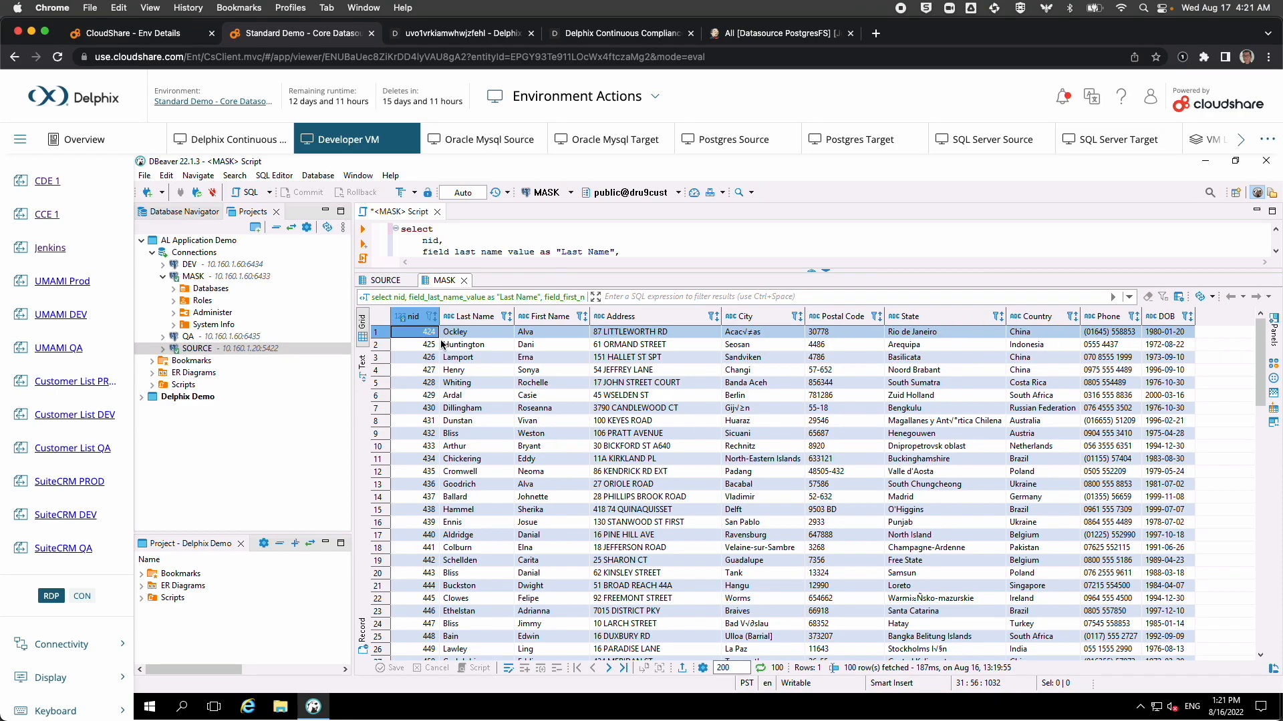
left_click(384, 280)
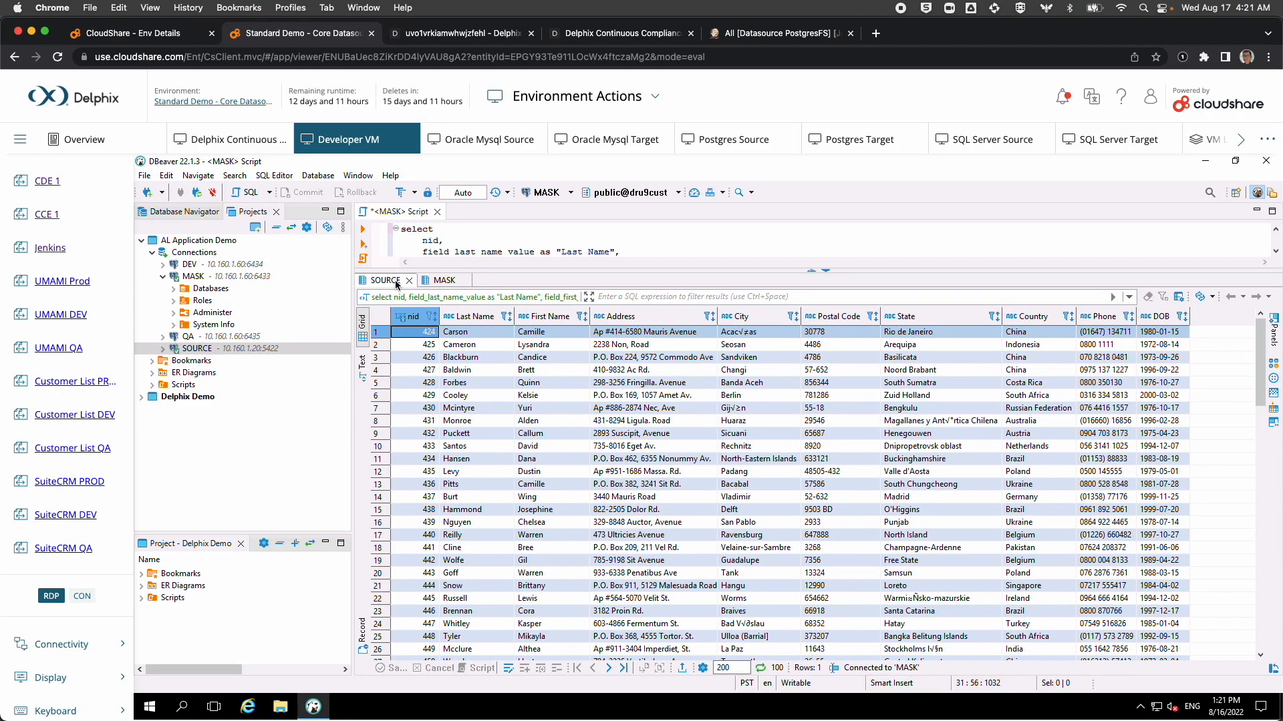
left_click(443, 281)
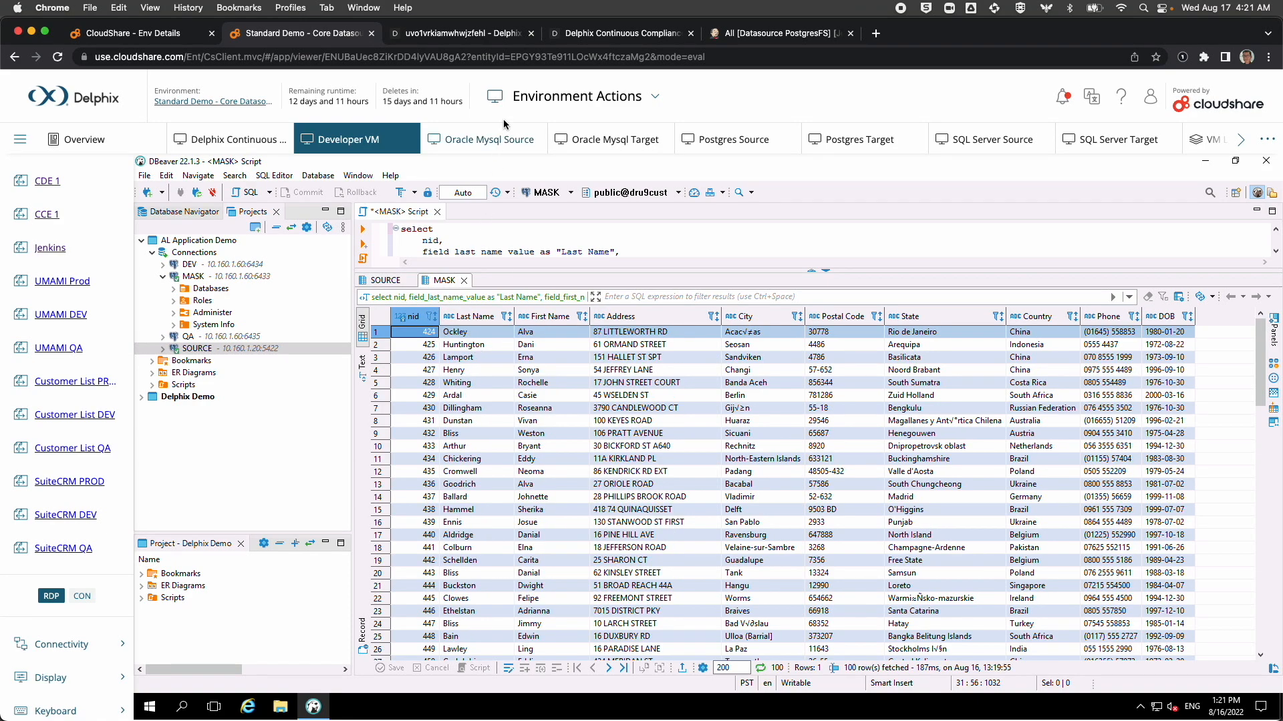
Switch to the Delphix engine's management page and take a snapshot of the ALDBMASK dataset in the MaskGC group.
left_click(479, 34)
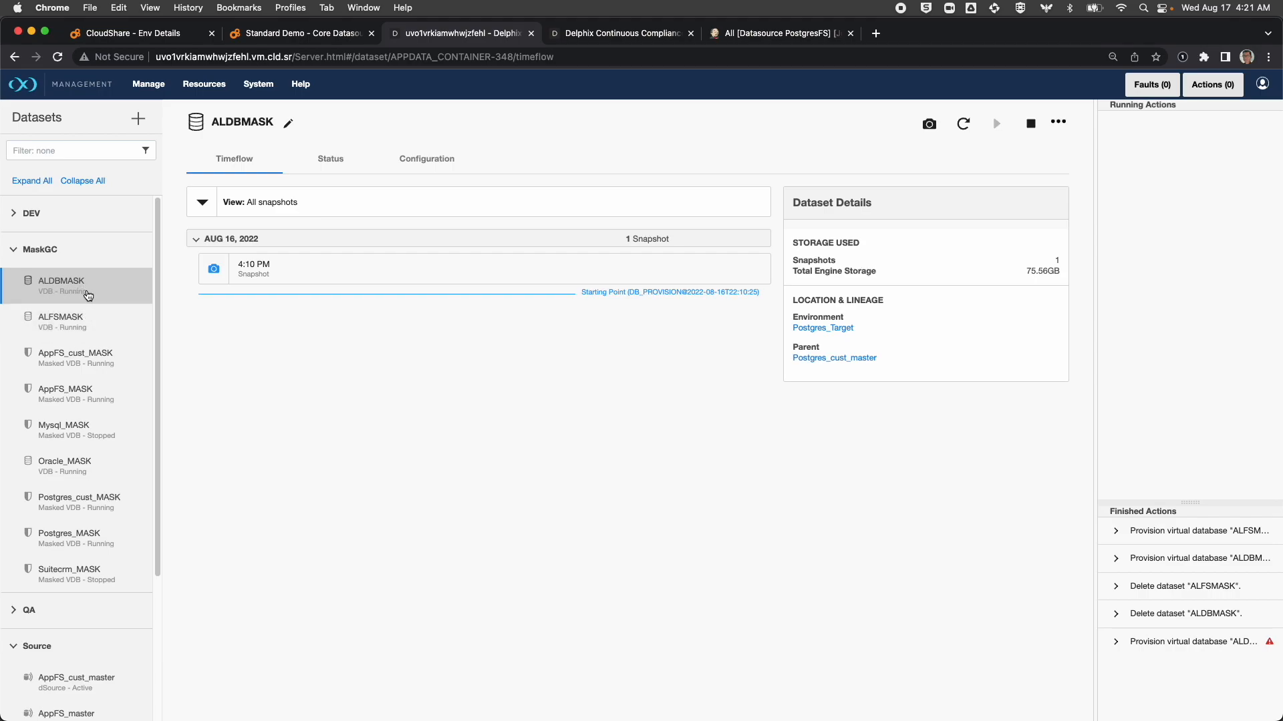
left_click(14, 253)
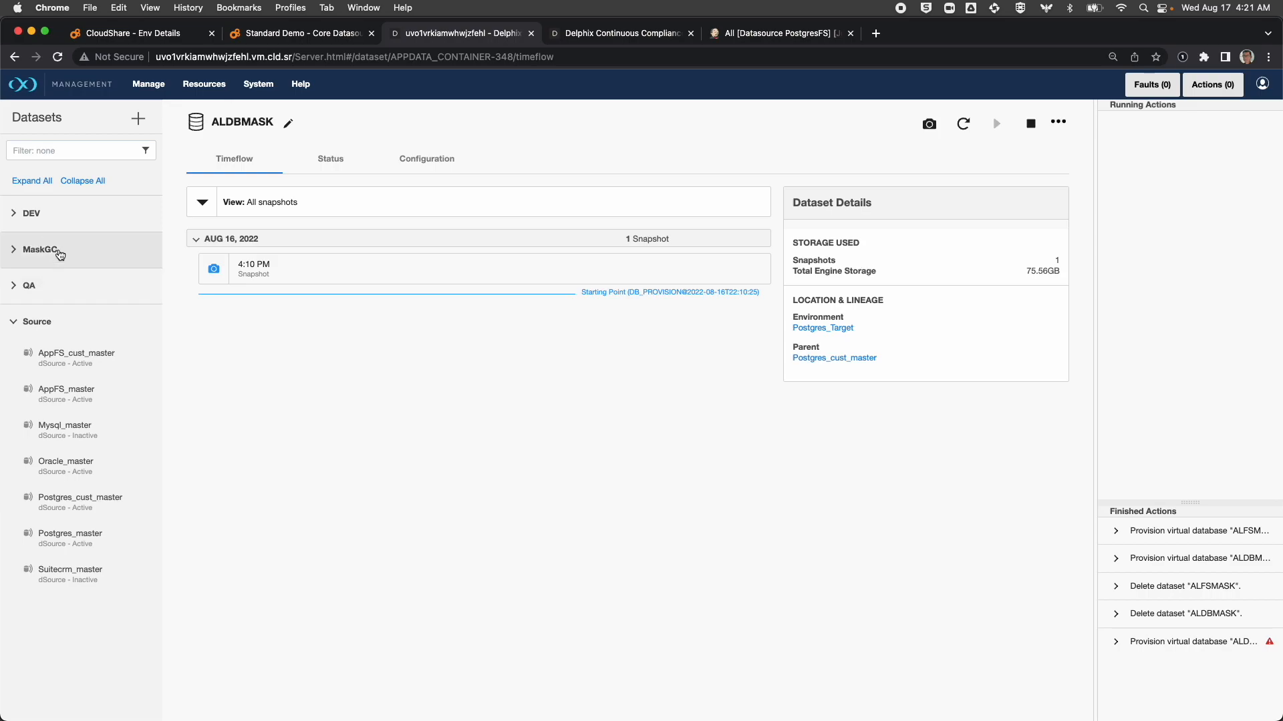
left_click(59, 254)
left_click(16, 251)
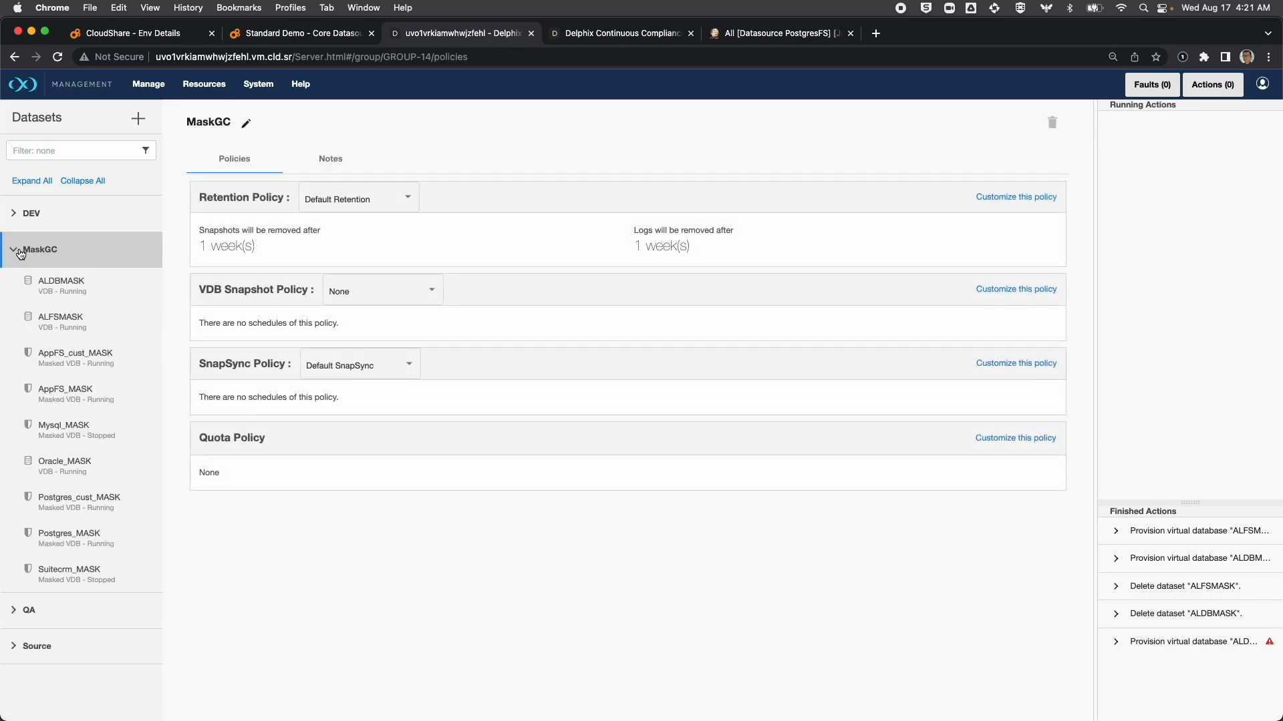
left_click(83, 295)
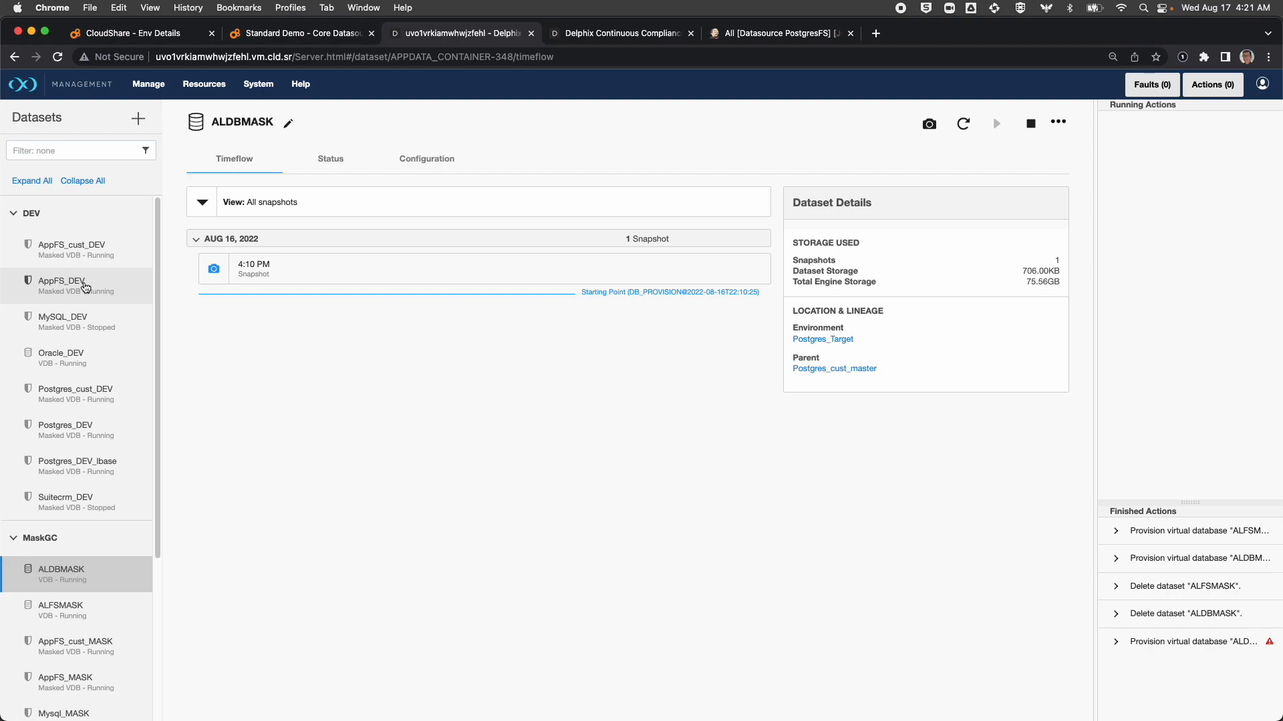
left_click(15, 214)
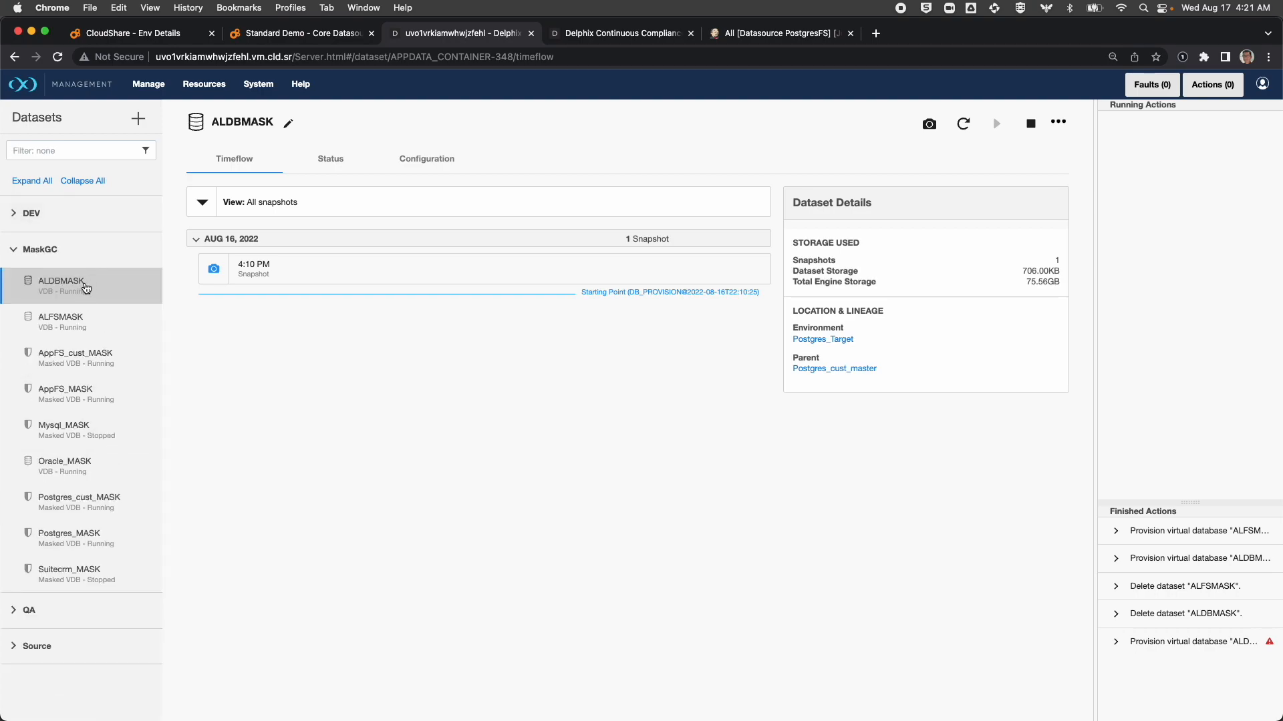
mouse_move(298, 260)
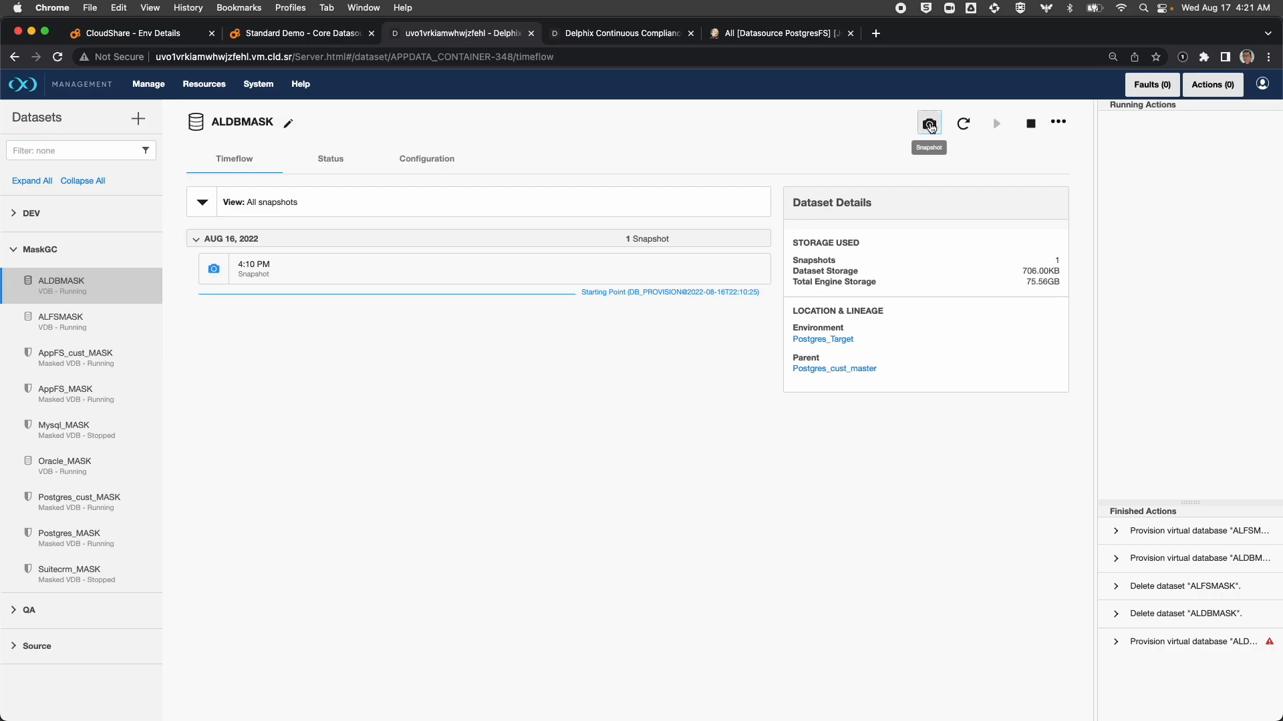
left_click(930, 127)
left_click(785, 263)
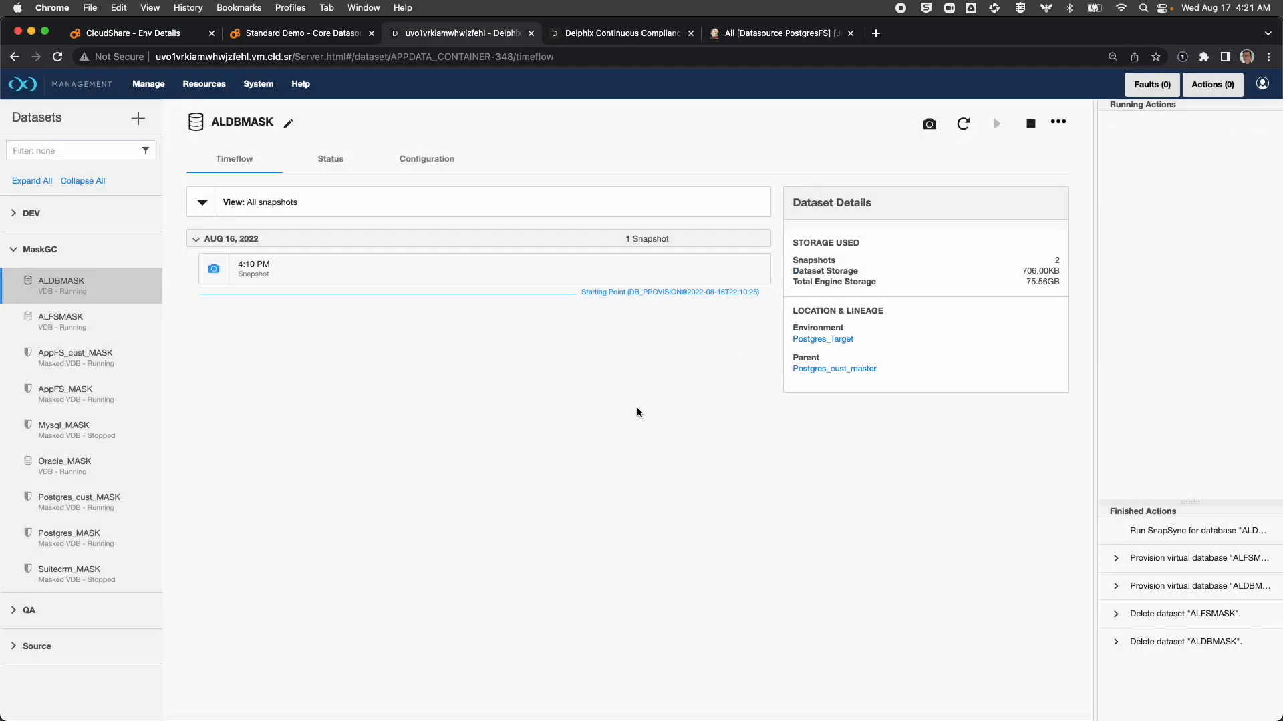
mouse_move(318, 270)
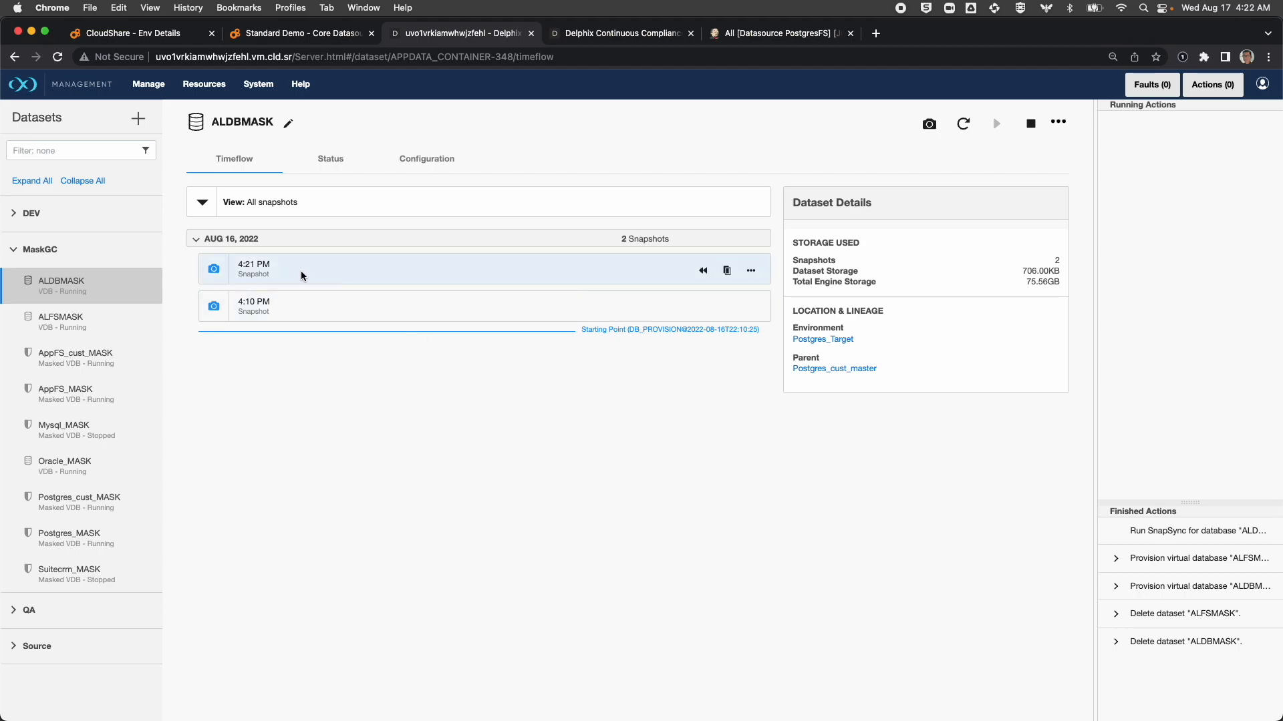
Take a snapshot of the ALFSMASK dataset and check the timeflows of ALDBMASK and ALFSMASK.
left_click(67, 318)
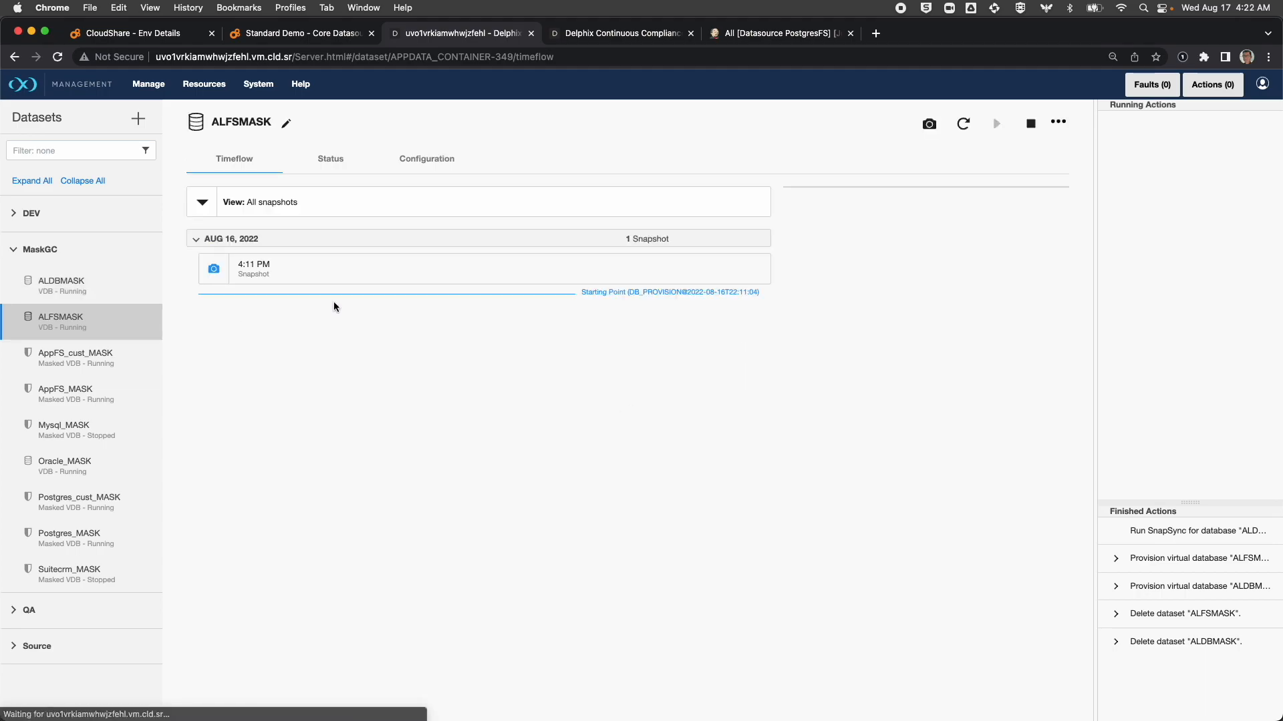
left_click(929, 126)
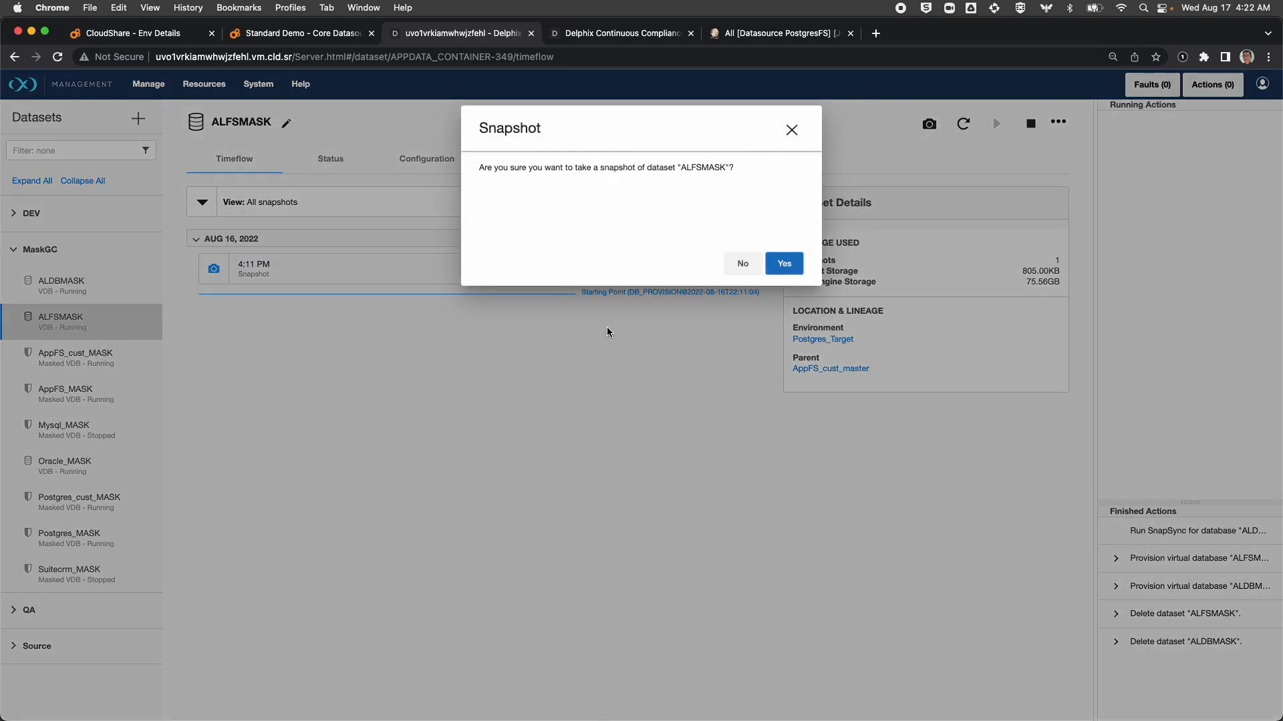
left_click(780, 261)
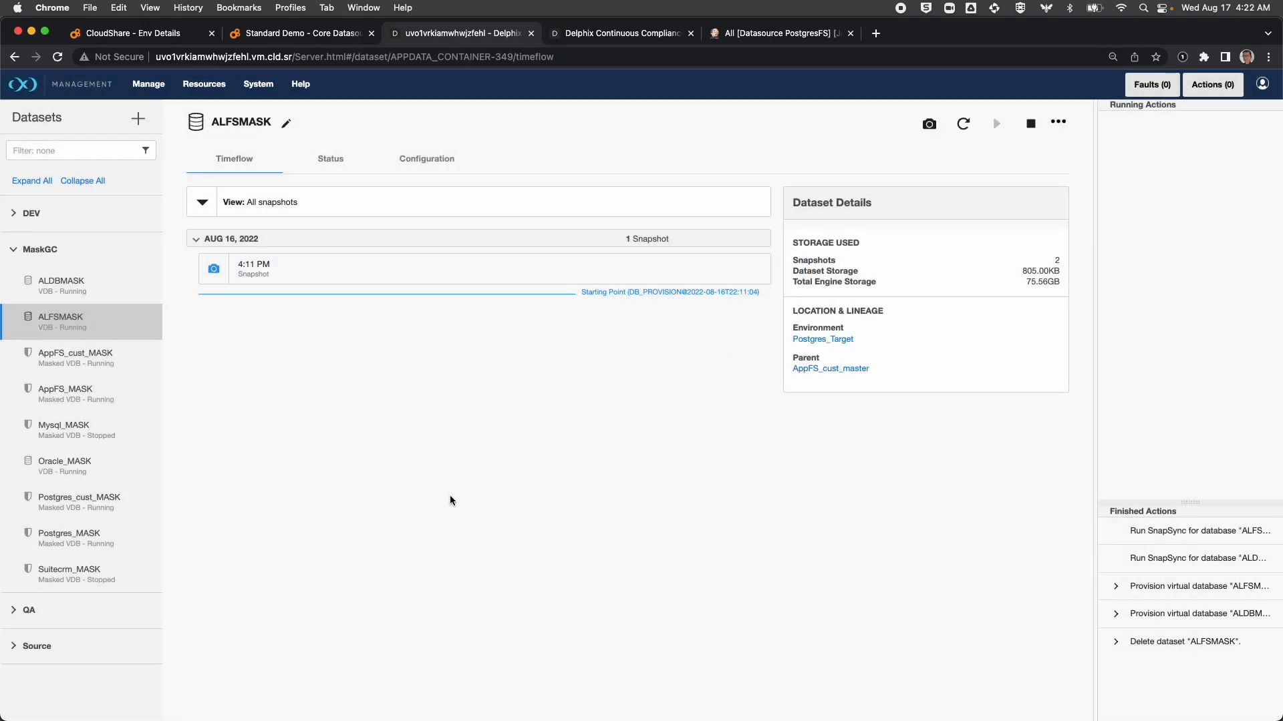
left_click(94, 289)
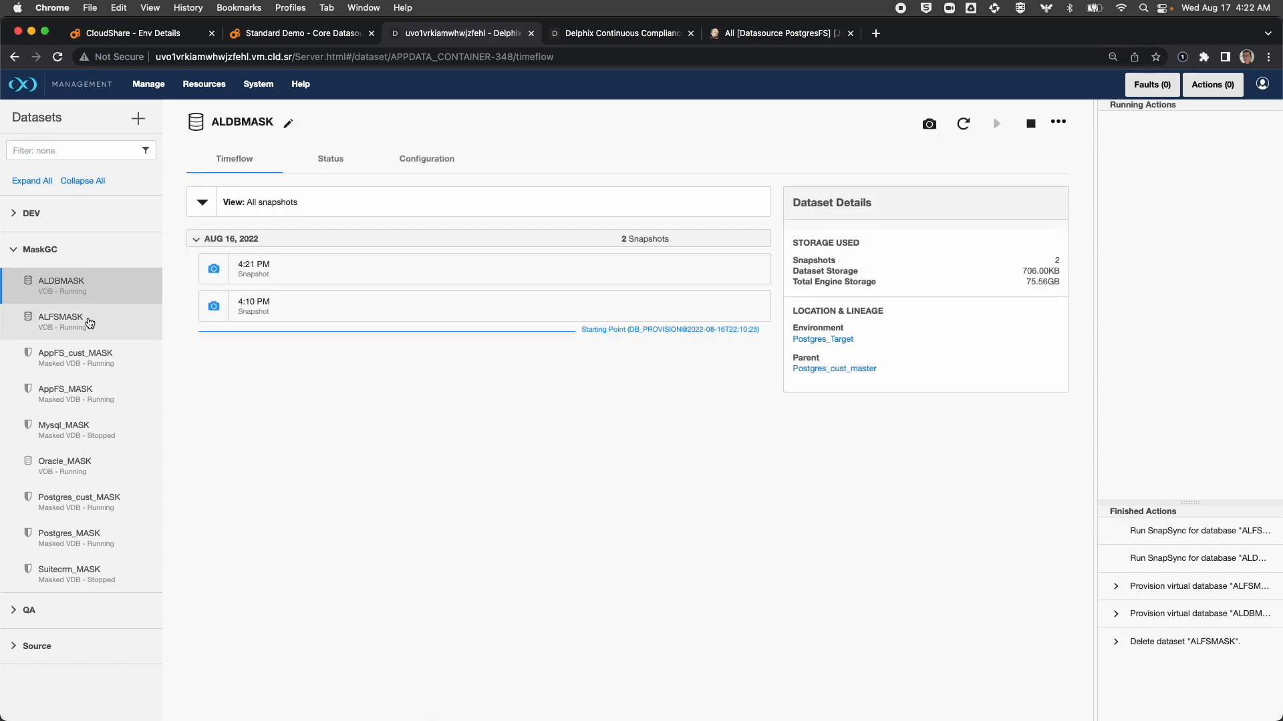
left_click(90, 323)
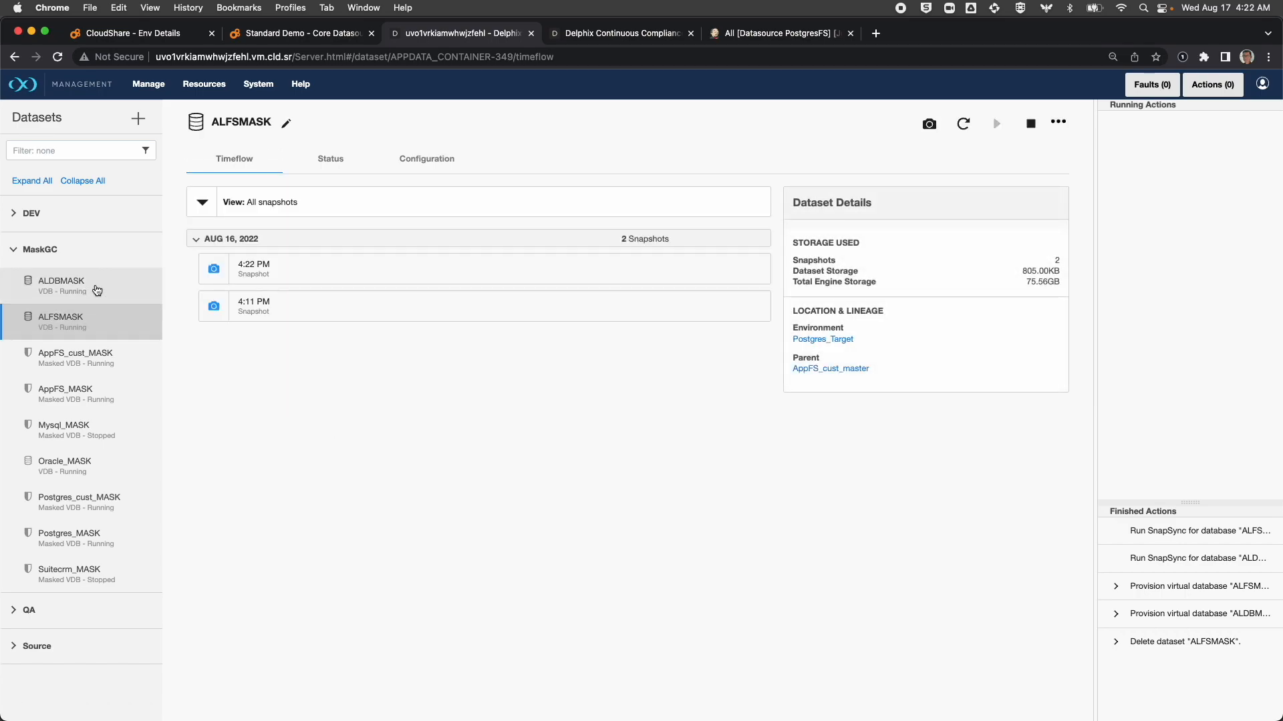
Start provisioning a VDB from the 4:21 PM snapshot of ALDBMASK, with Postgres_Target as the target environment and its installation and user chosen.
left_click(97, 289)
left_click(92, 327)
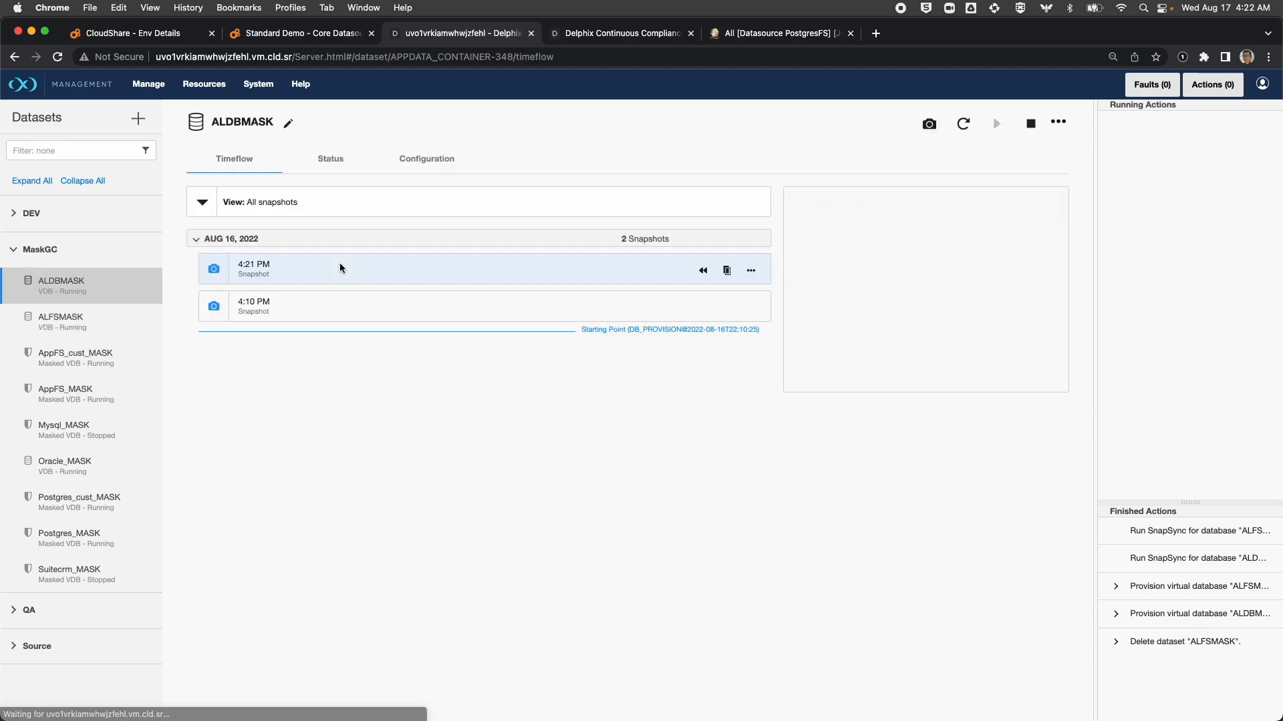
left_click(729, 274)
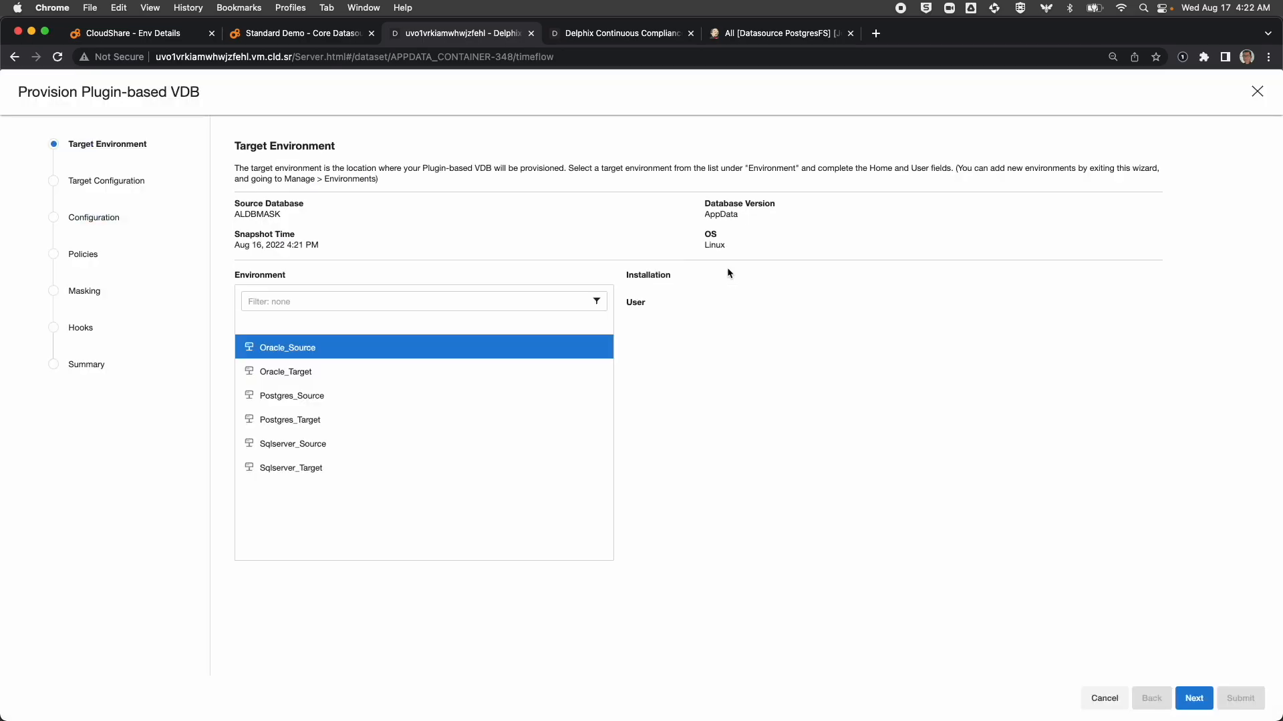
left_click(325, 425)
left_click(690, 302)
left_click(691, 330)
left_click(1193, 698)
Set the mount path to /mnt/provision/V/mnt/provision/ALDBDEV and enter the virtual Postgres port number.
left_click_drag(460, 217, 361, 216)
type("ALDBDEV")
left_click_drag(254, 269, 234, 269)
type("5436")
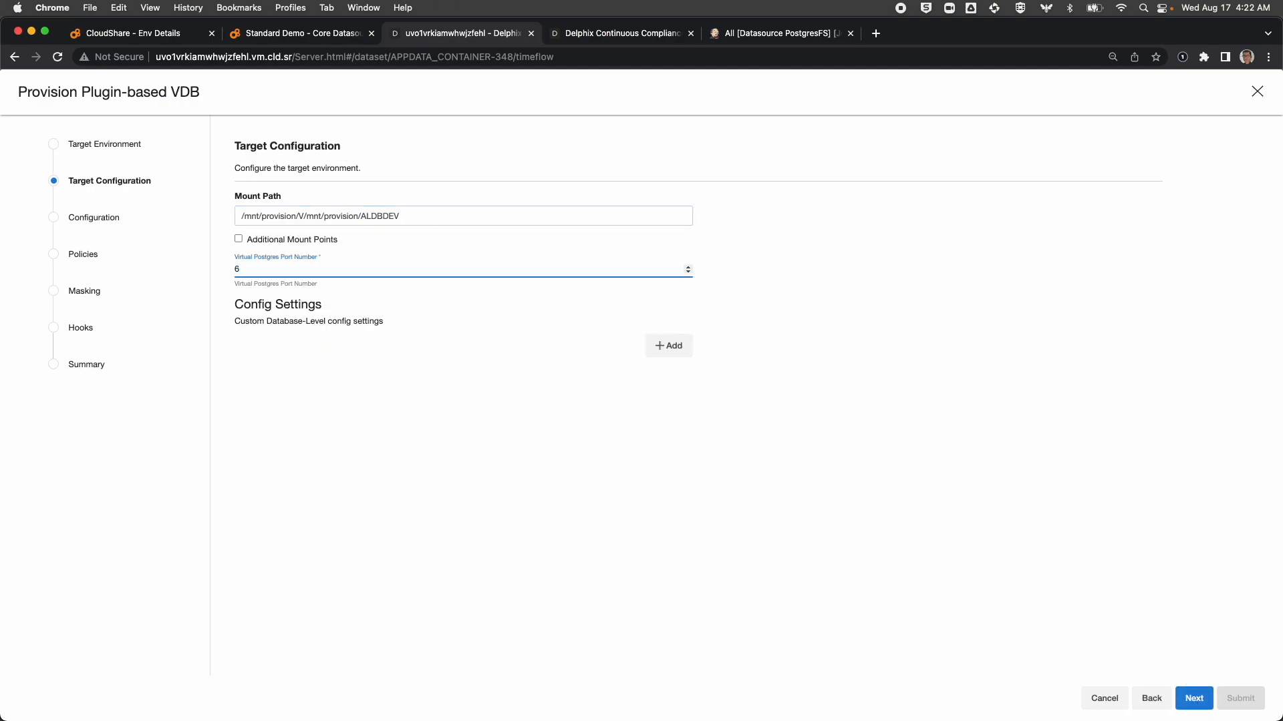
left_click(1194, 703)
Name the VDB ALDBDEV, keep it in the DEV group, accept the remaining wizard settings and submit the provisioning.
left_click_drag(284, 216, 238, 216)
type("ALDBDEV")
left_click(1194, 698)
left_click(1194, 698)
left_click(1193, 698)
left_click(1194, 698)
left_click(1251, 698)
Start provisioning a VDB from the newest ALFSMASK snapshot on Postgres_Target with mount path /mnt/provision/V/mnt/provision/ALFSDEV.
left_click(106, 326)
left_click(628, 268)
left_click(325, 422)
left_click(1194, 698)
left_click_drag(454, 219, 238, 217)
type("ALFSDEV")
left_click(1193, 698)
Name the VDB ALFSDEV, keep it in the DEV group, accept the remaining wizard settings and submit the provisioning.
type("ALFSDEV")
left_click(1194, 698)
left_click(1194, 698)
left_click(1194, 699)
left_click(1194, 698)
left_click(1240, 698)
Check the newly provisioned VDBs in the DEV and QA dataset groups.
left_click(13, 213)
left_click(60, 288)
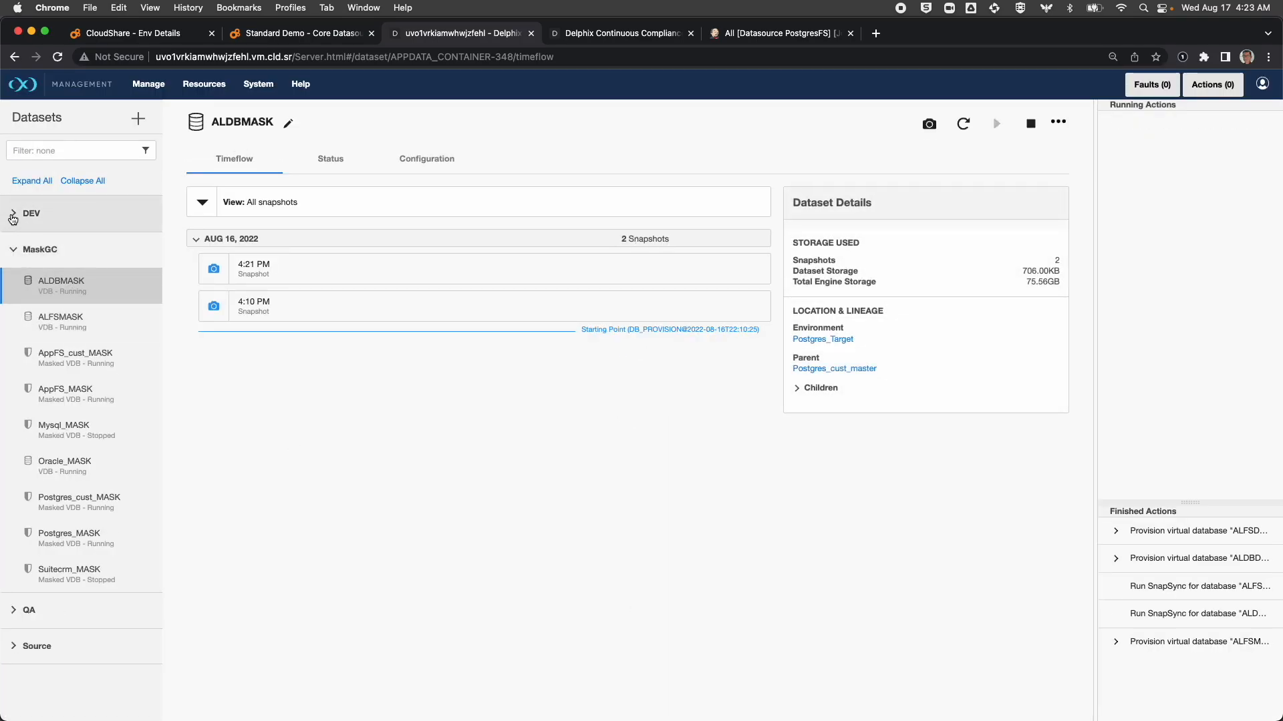
left_click(12, 219)
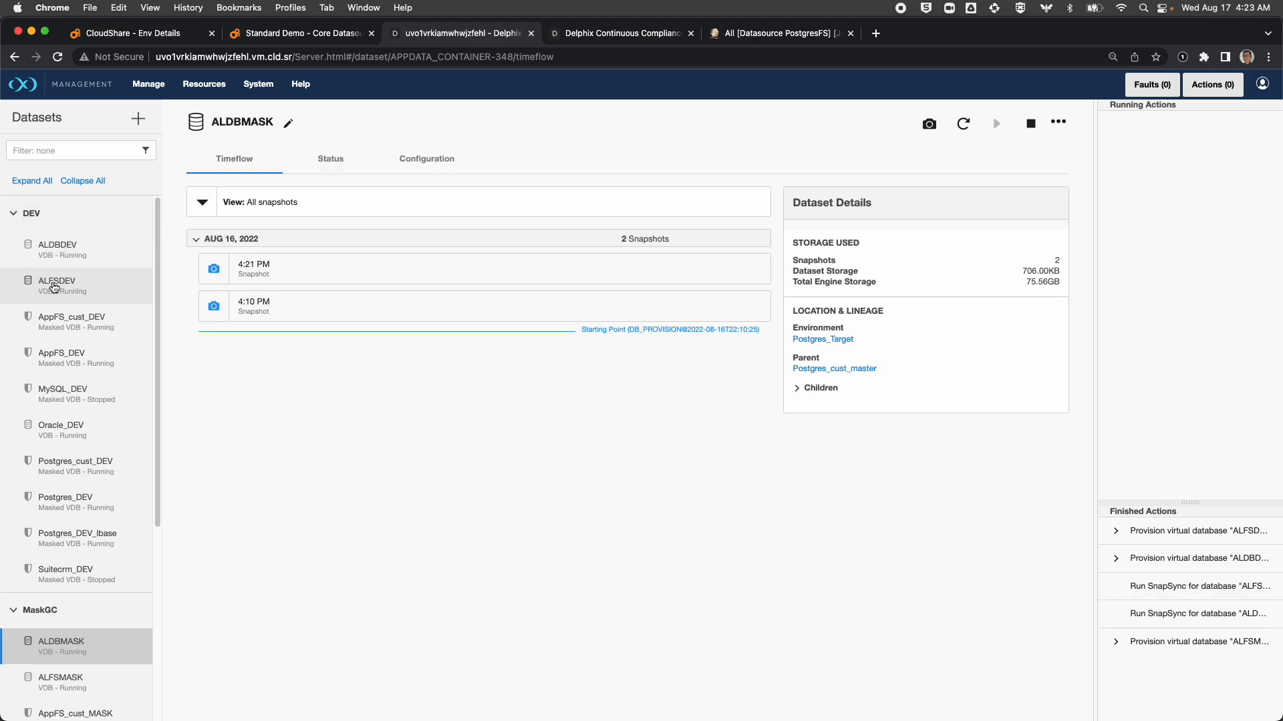
left_click(13, 214)
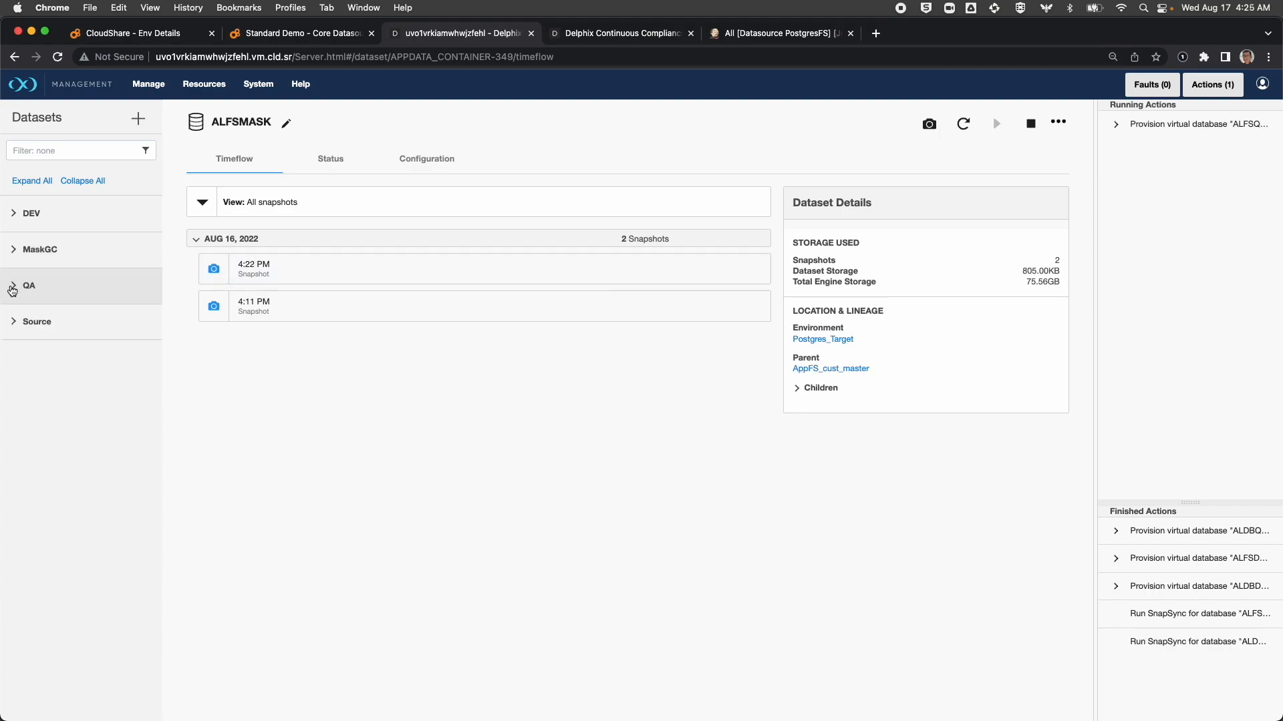
left_click(12, 288)
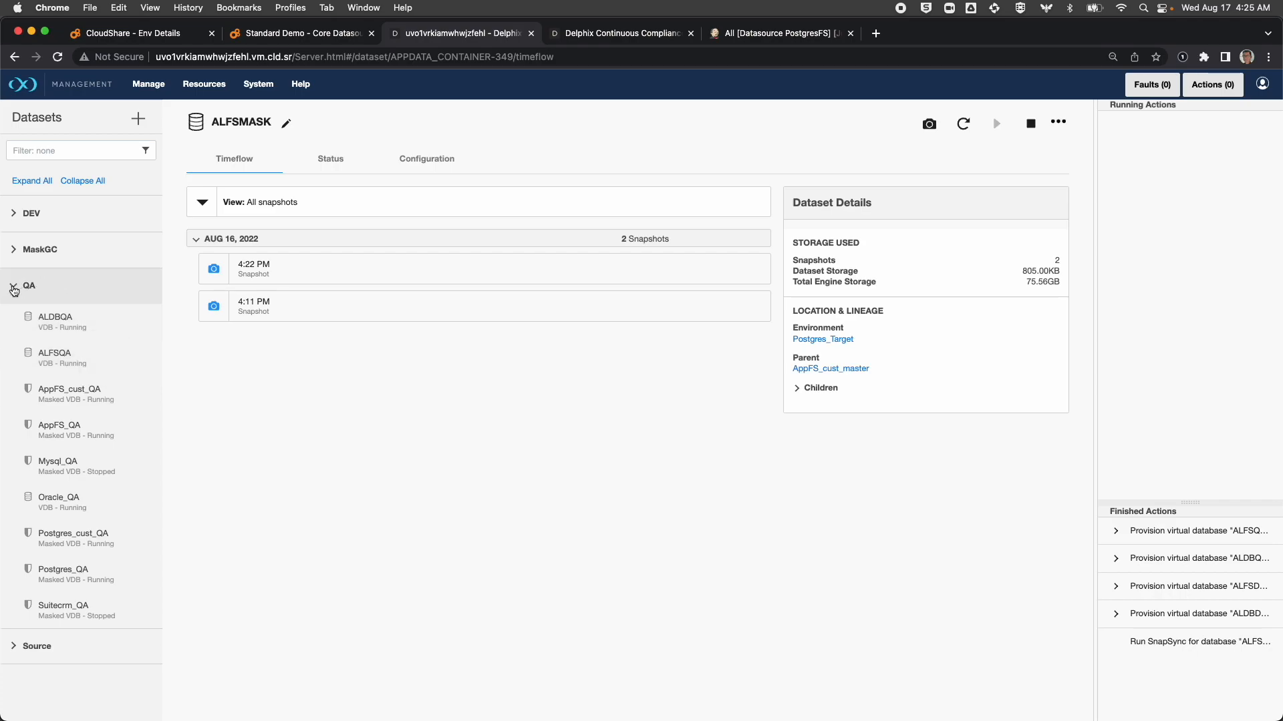
left_click(14, 287)
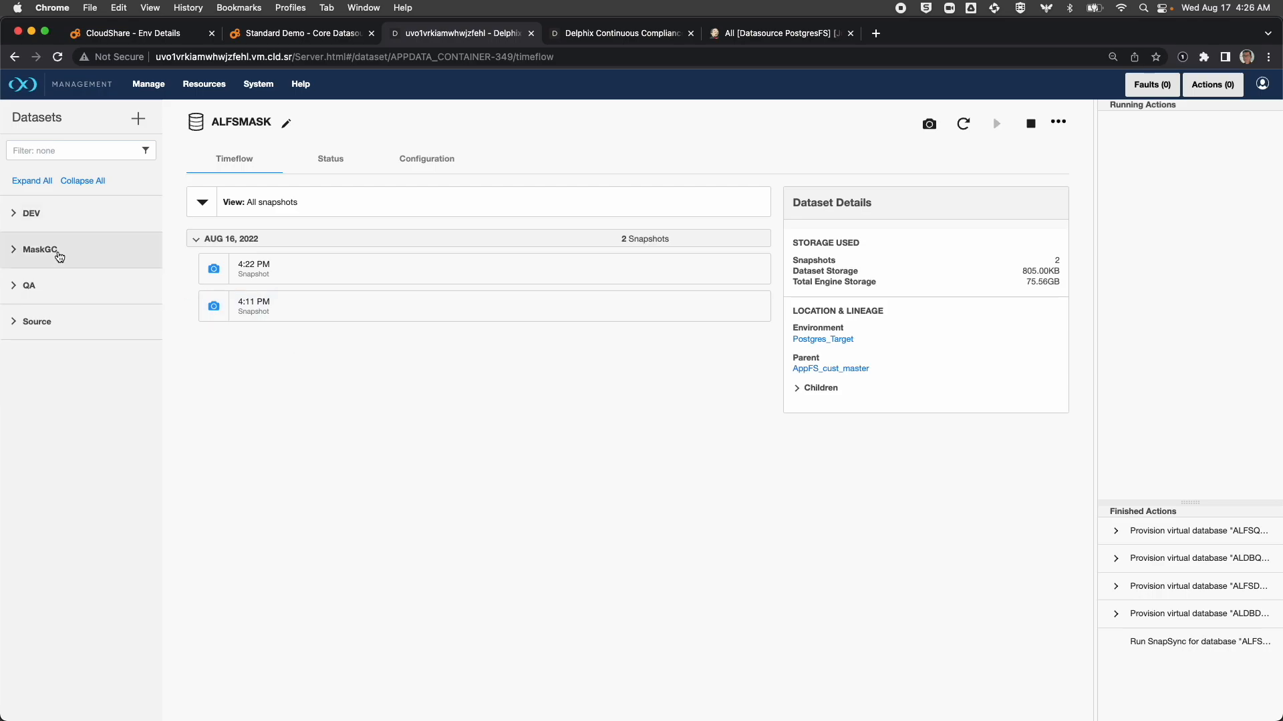
Switch to Delphix Self-Service and start a new data template named AL Template.
left_click(1262, 84)
left_click(1240, 122)
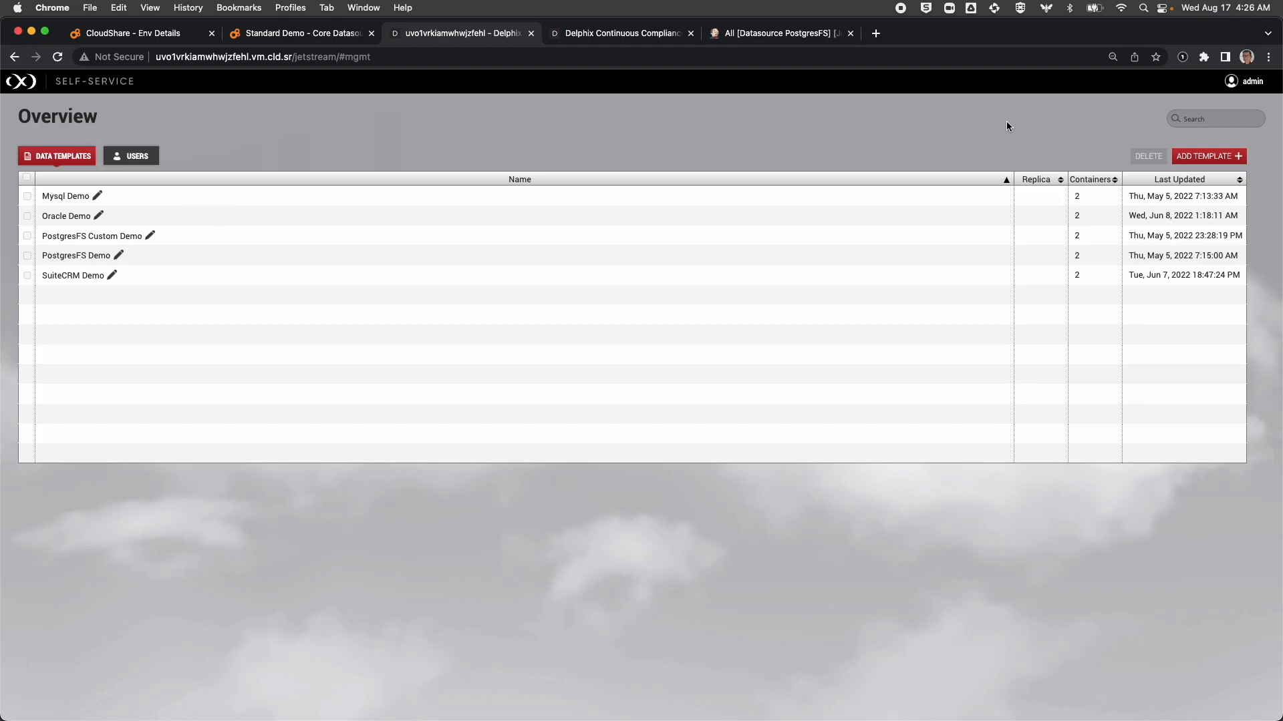
left_click(1201, 157)
left_click(521, 202)
type("A")
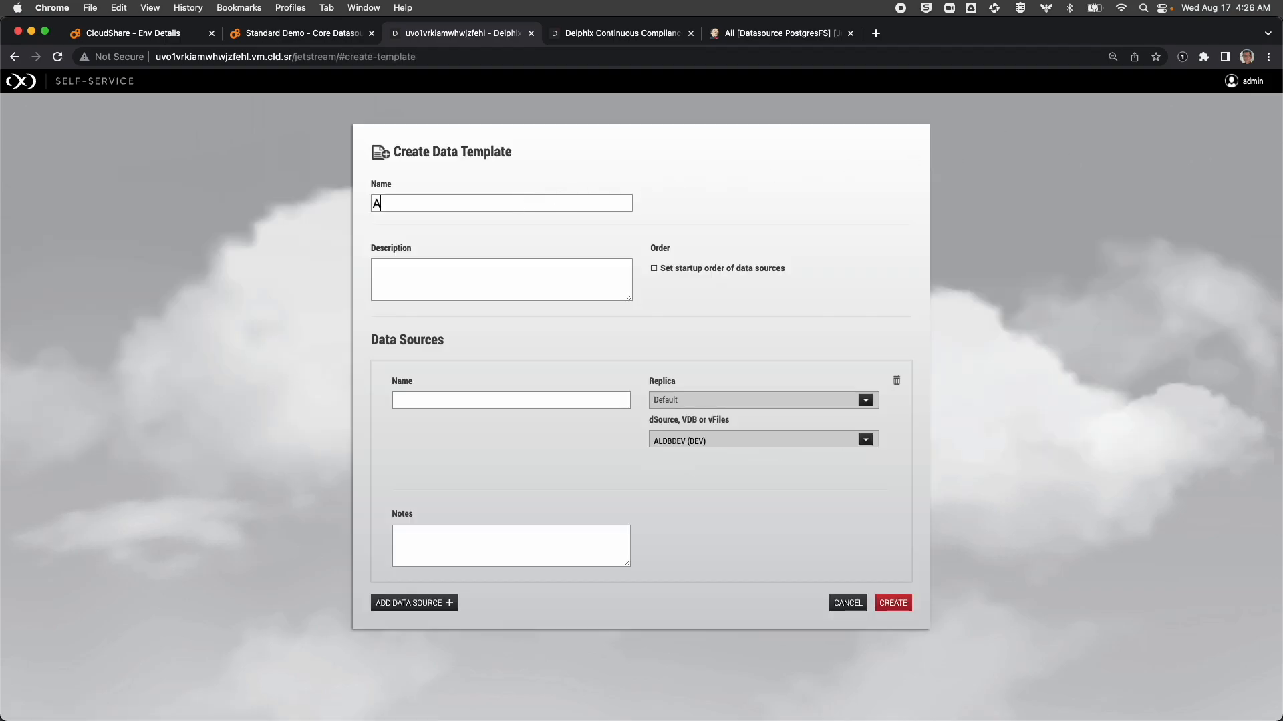
type("L Template")
Set the template's first data source to ALDBMASK (MaskGC) and name it ALDBMASK.
left_click(734, 441)
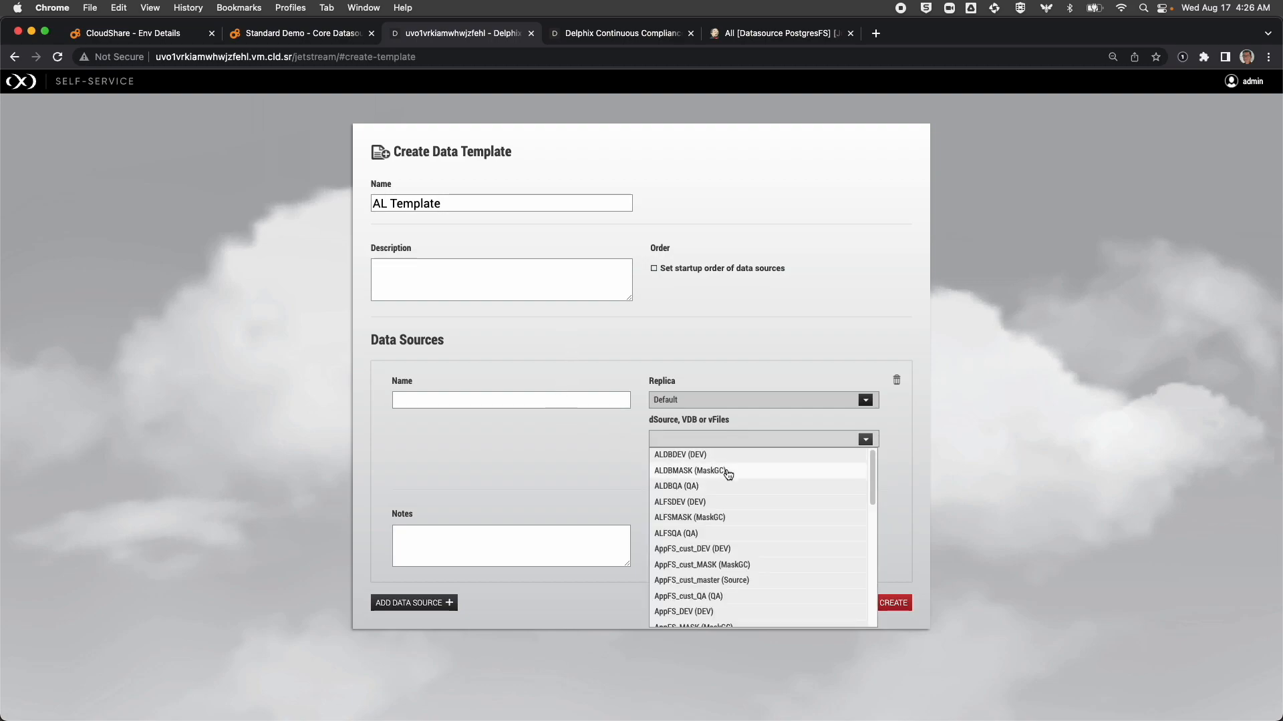
left_click(727, 471)
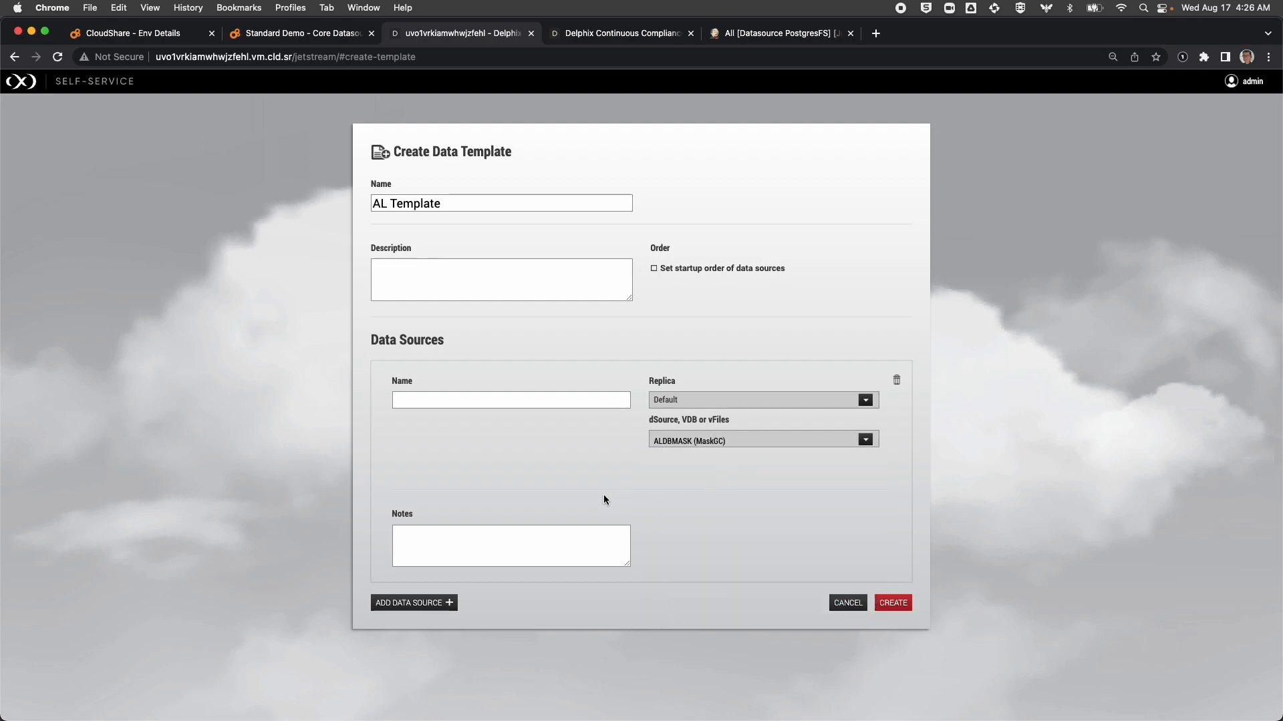
left_click(440, 400)
type("ALDBMASK")
Add a second data source named ALFSMASK that uses ALFSMASK (MaskGC), and create the data template.
left_click(414, 602)
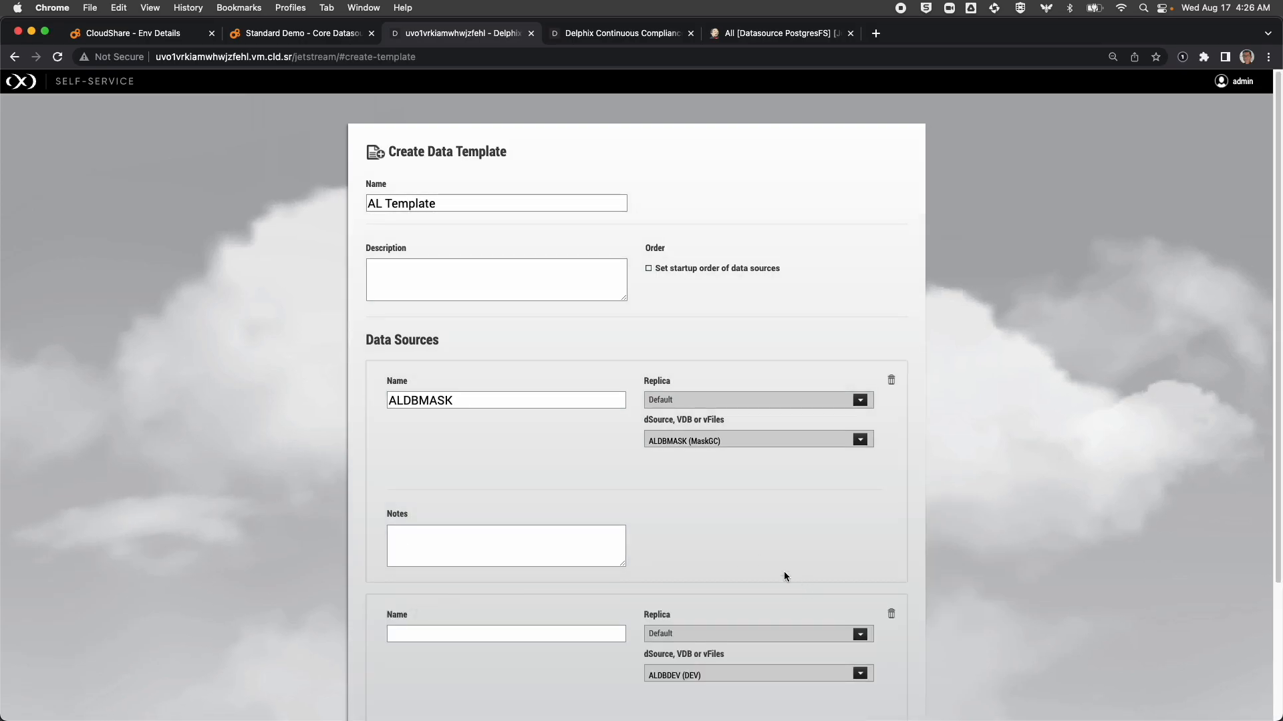
scroll(784, 573, "down", 3)
left_click(718, 503)
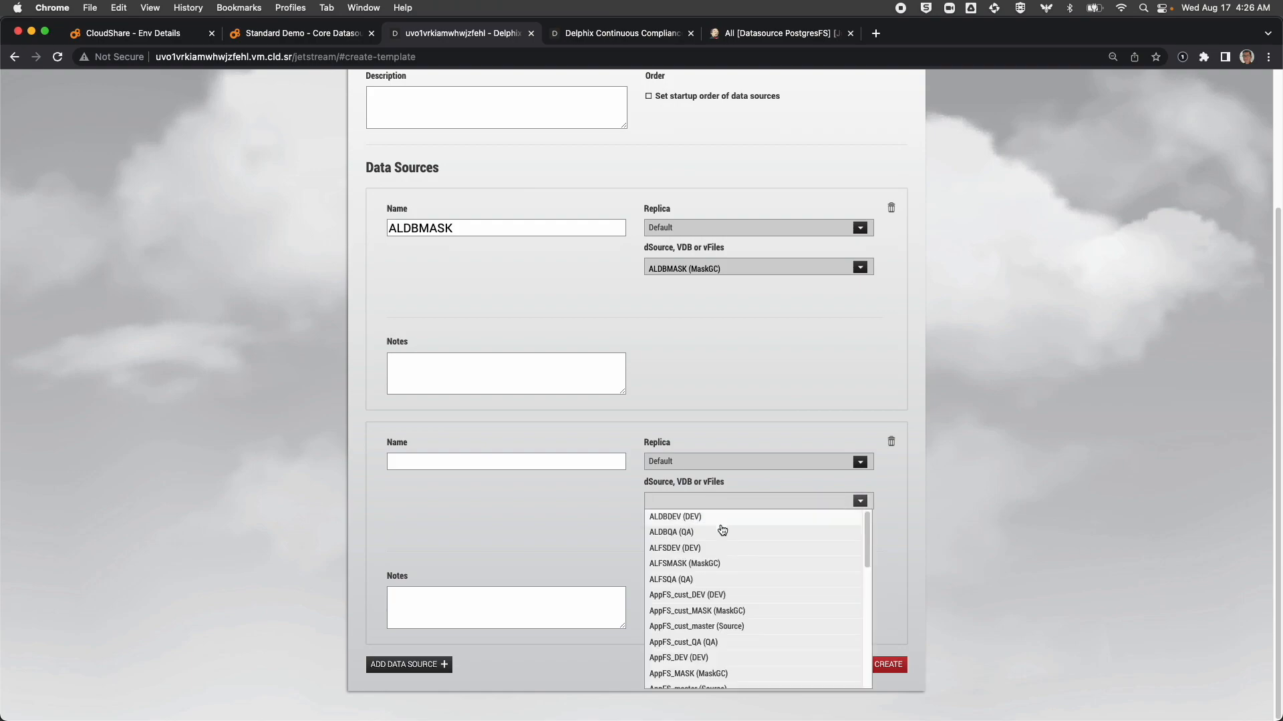
left_click(727, 564)
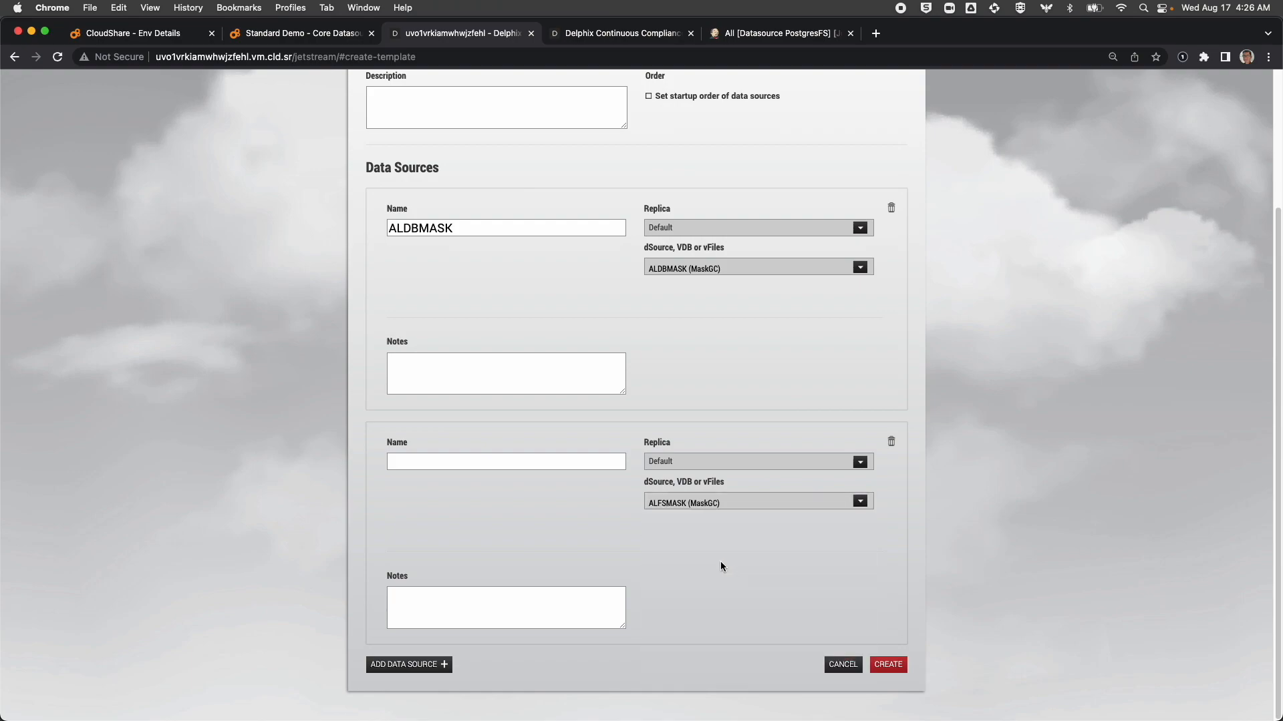
left_click(468, 462)
type("ALFSMASK")
scroll(605, 450, "up", 5)
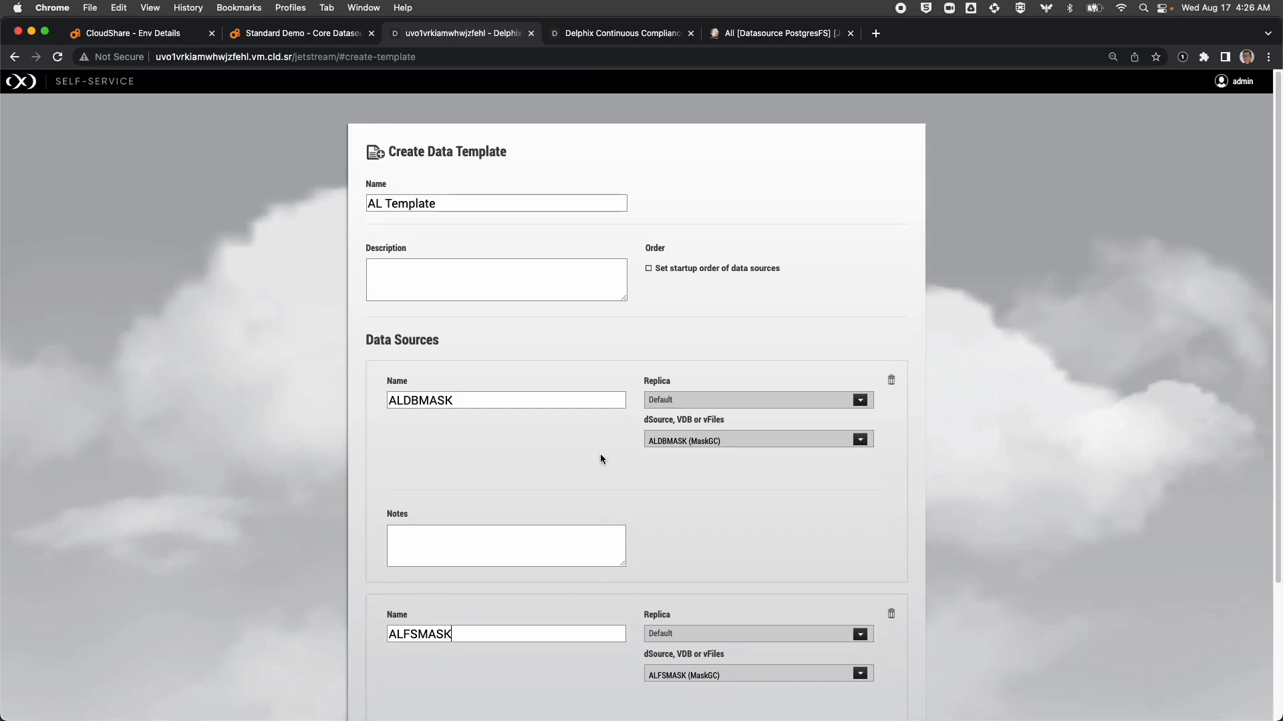
scroll(602, 455, "down", 3)
scroll(601, 454, "down", 2)
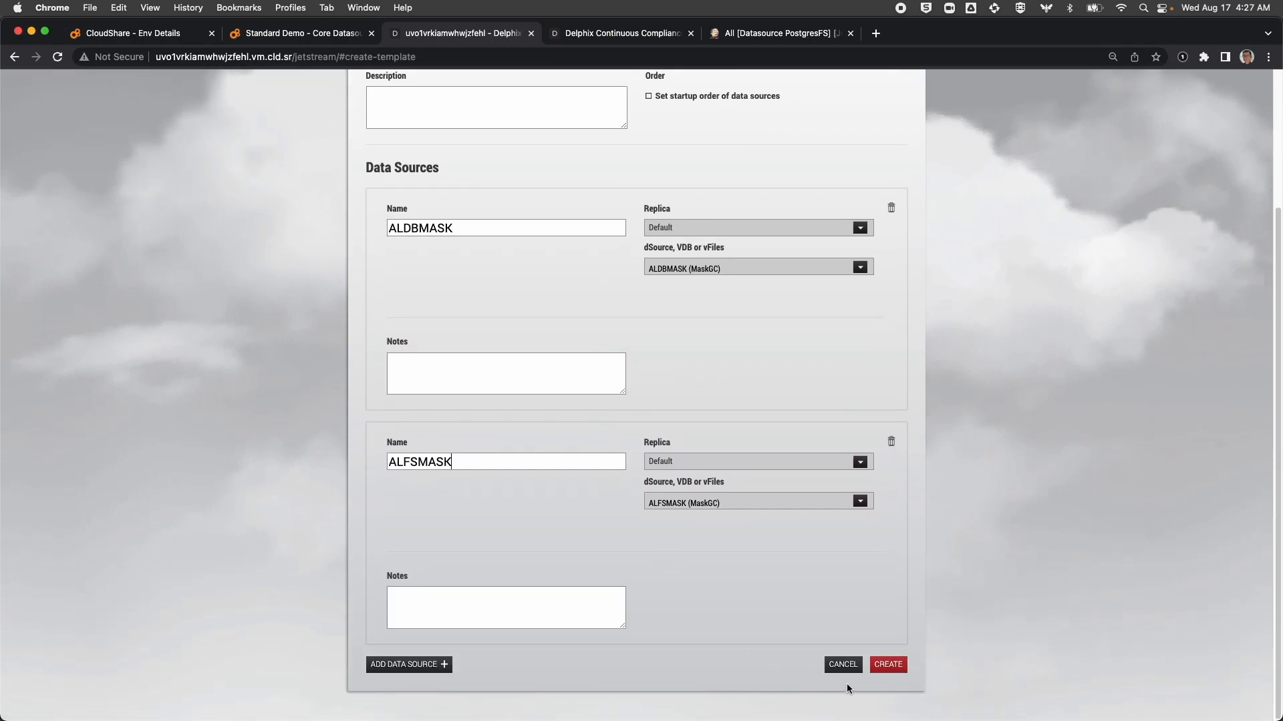
left_click(898, 670)
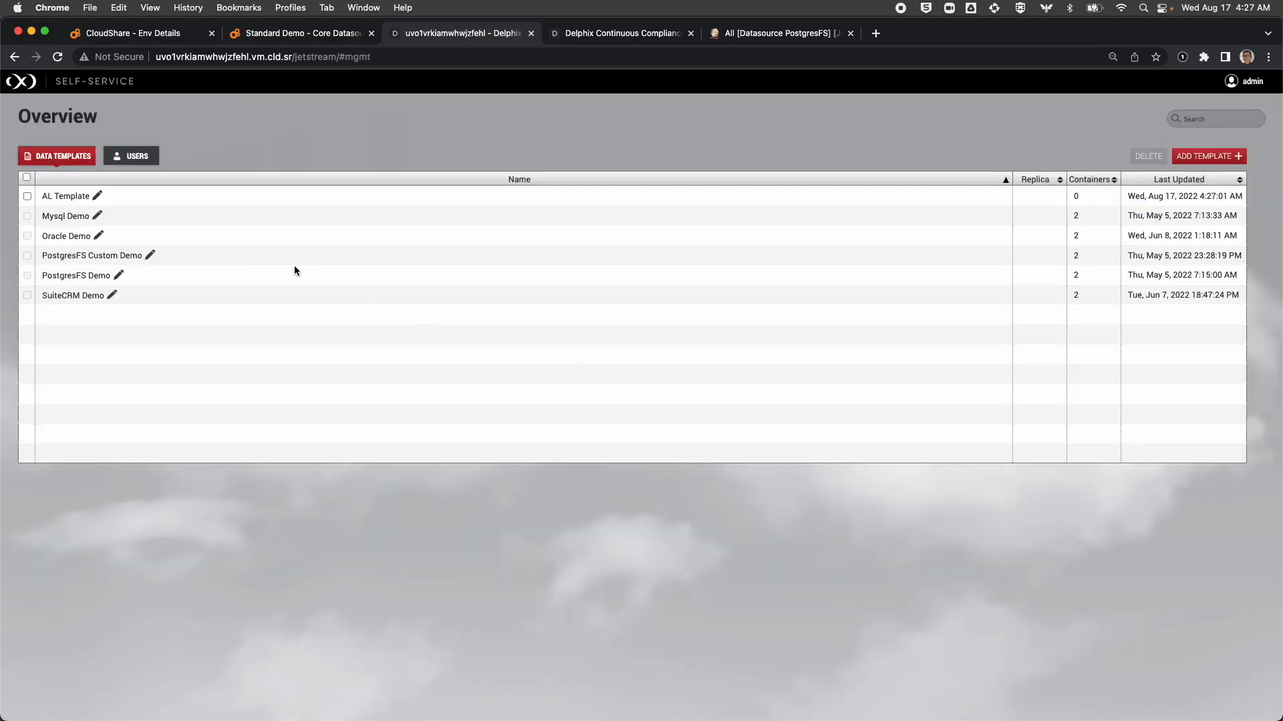
Create a data container named AL DEV in AL Template with dev as owner and ALDBDEV and ALFSDEV as its data sources.
left_click(65, 197)
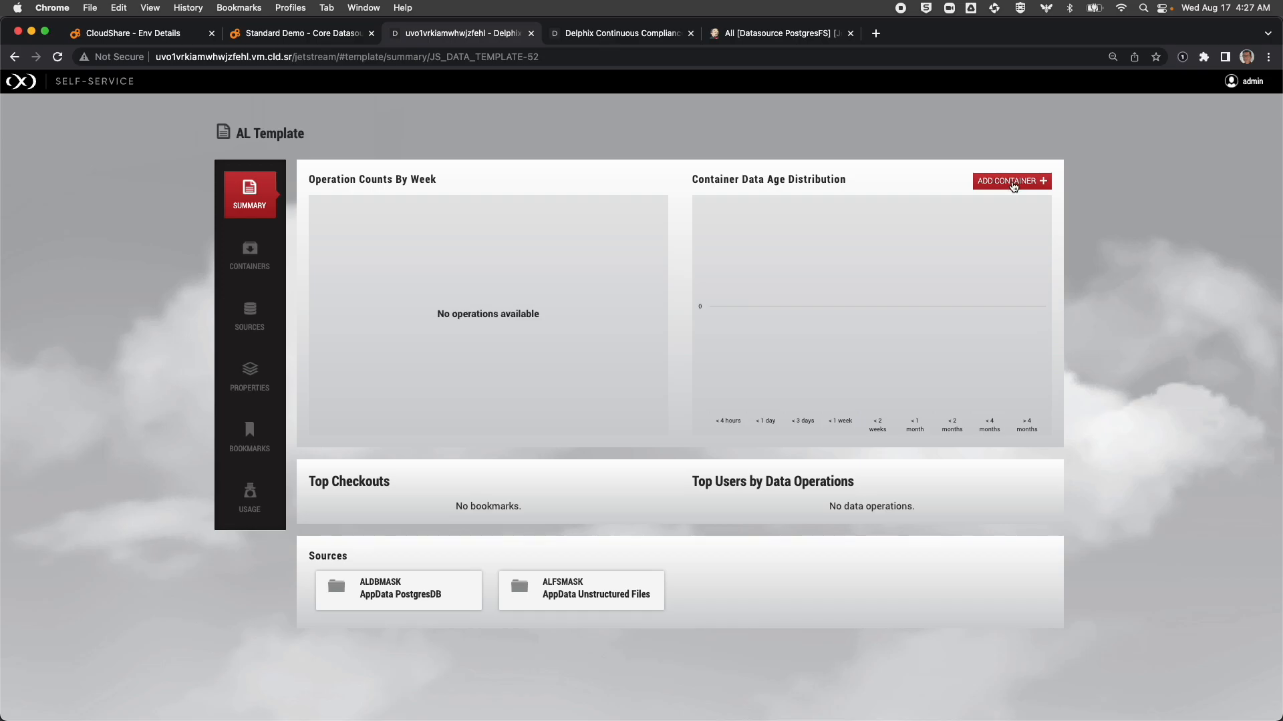
left_click(1013, 186)
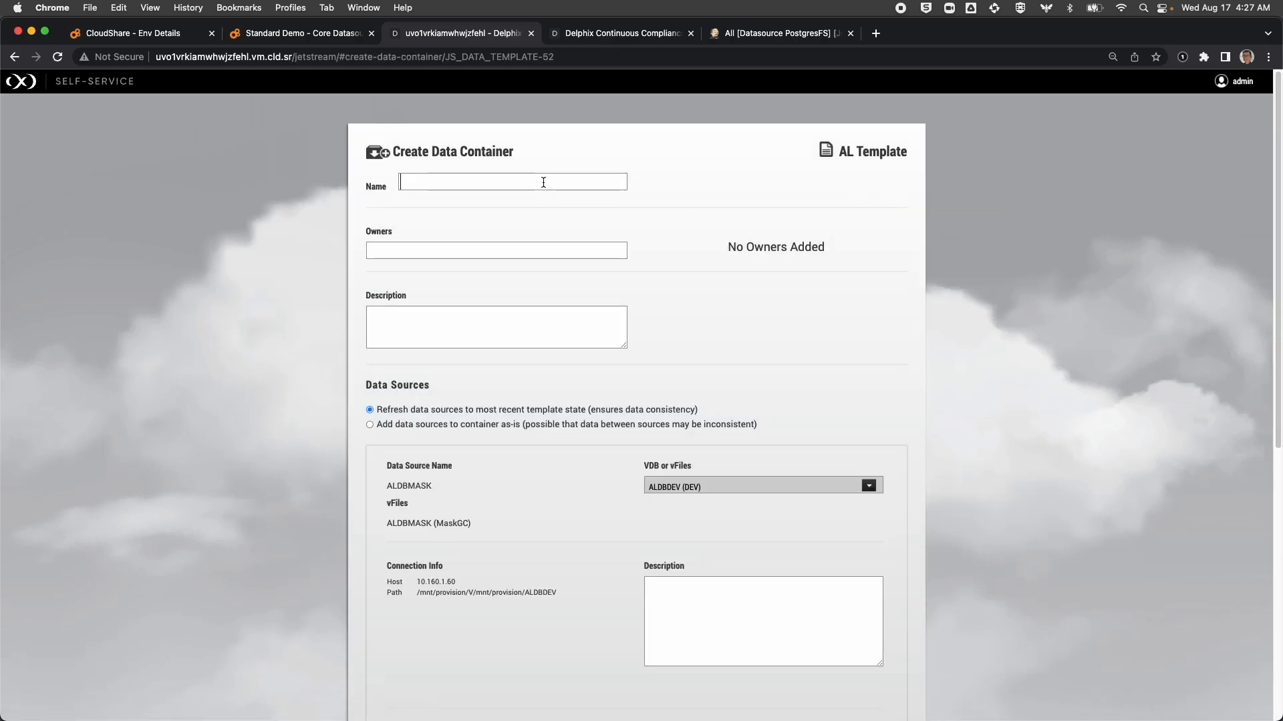
type("AL DEV")
left_click(479, 243)
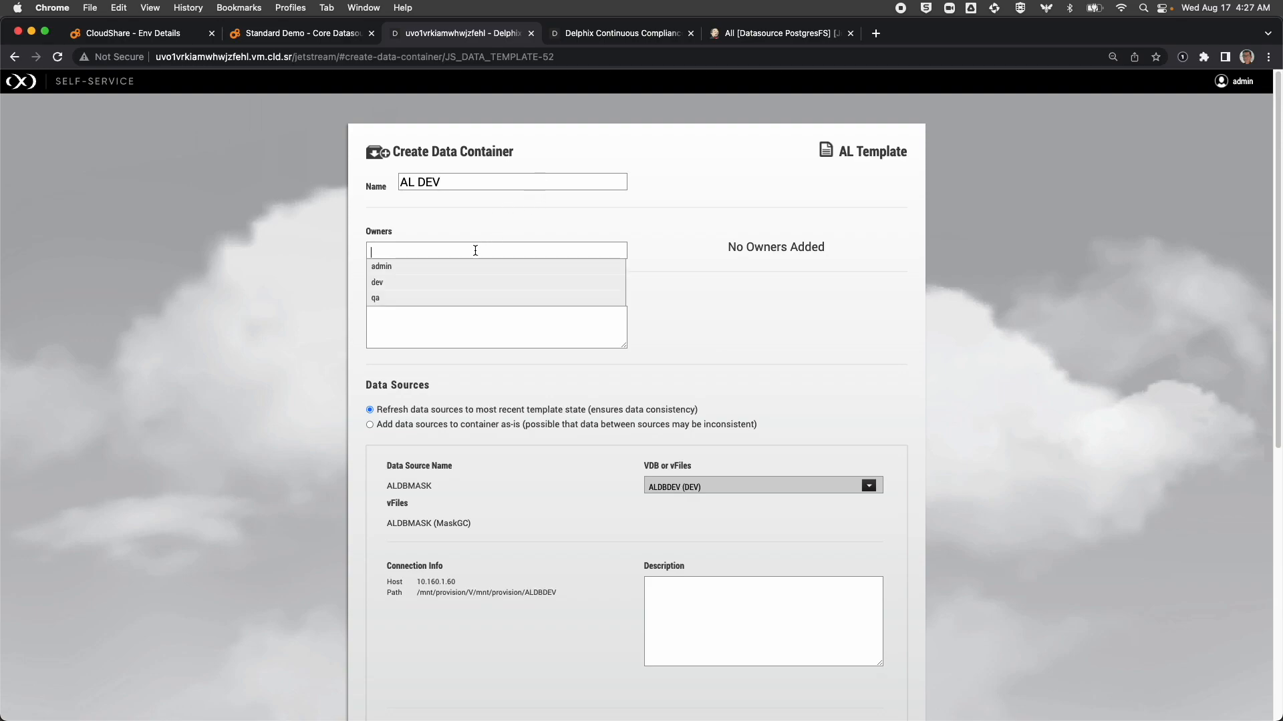
left_click(410, 284)
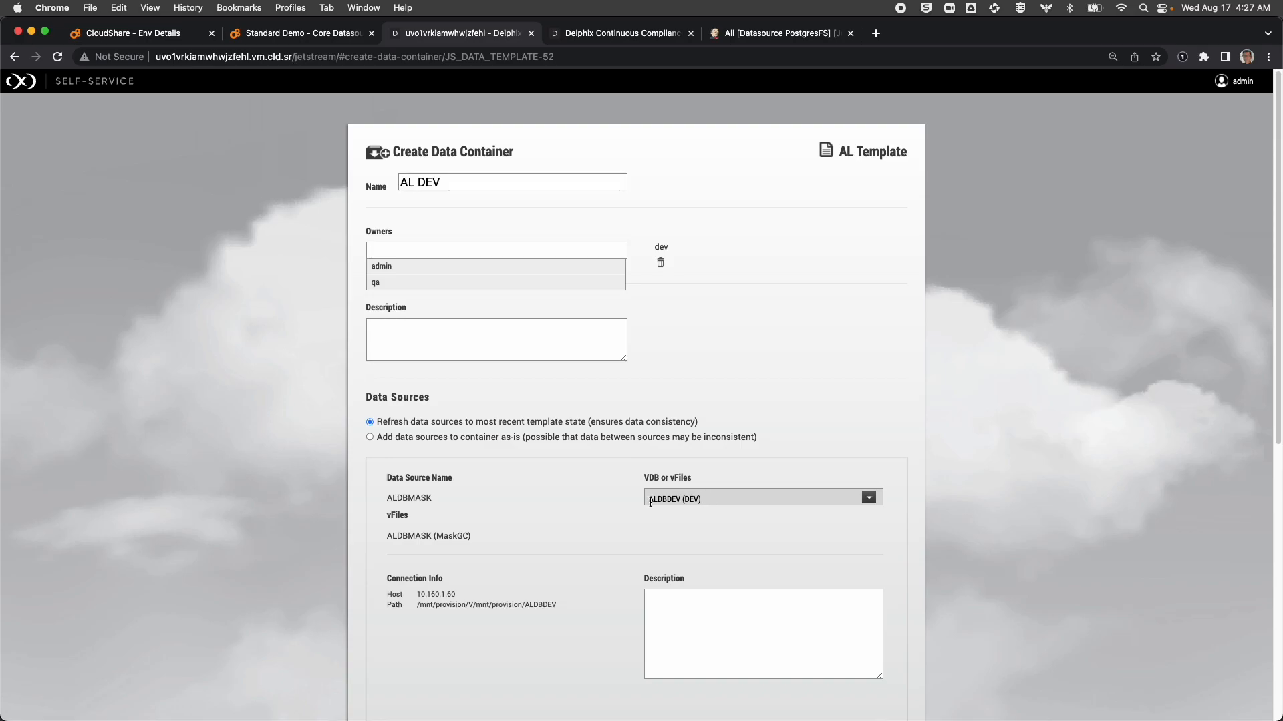
scroll(875, 588, "down", 10)
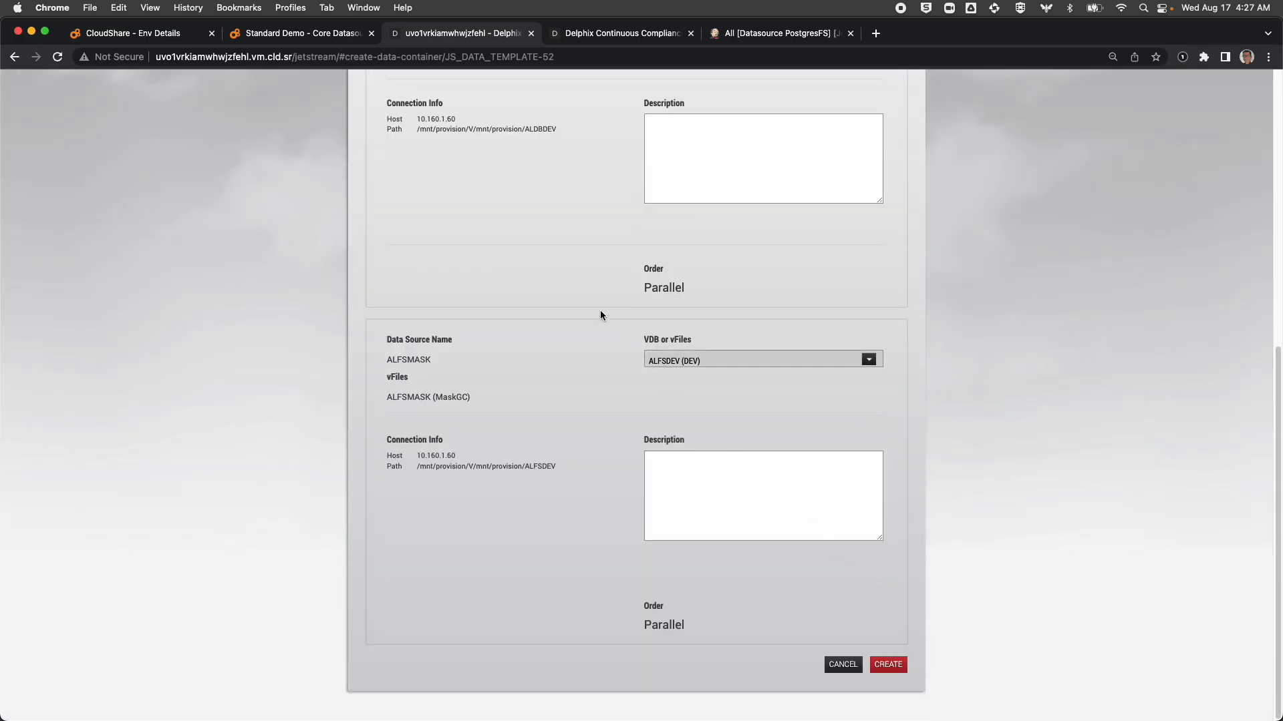
left_click(892, 666)
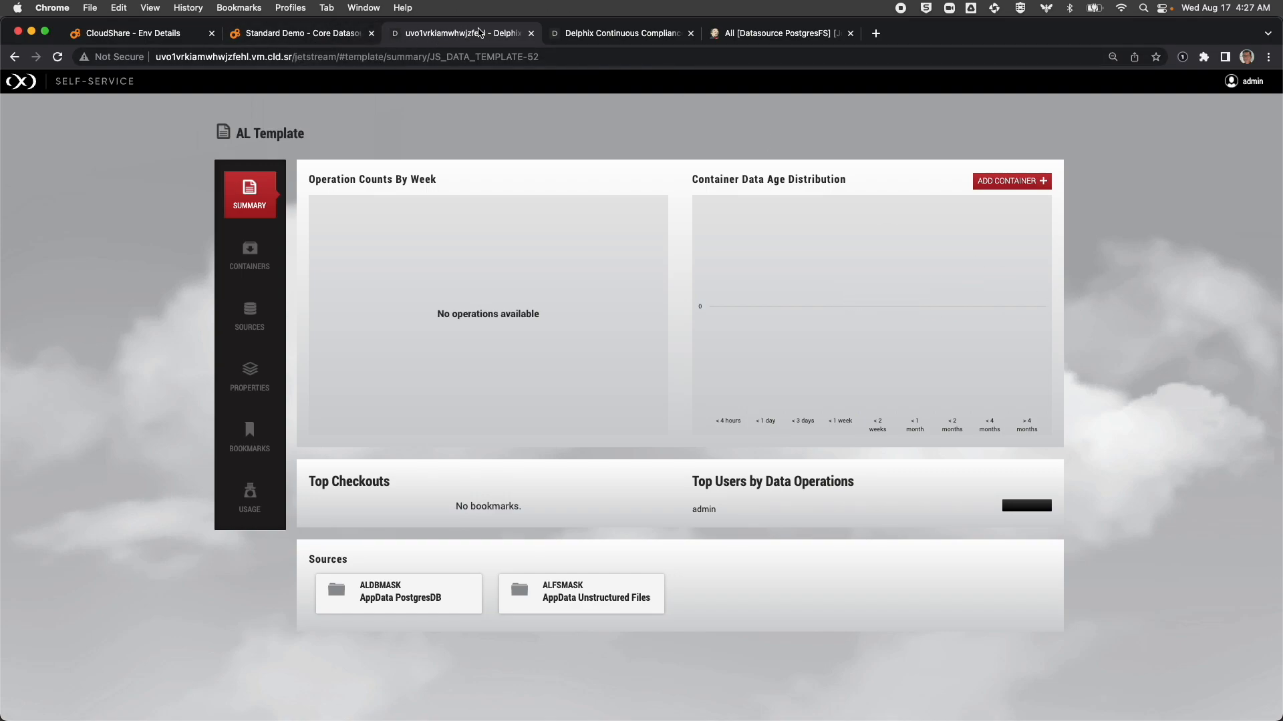
Return to the Management dashboard, open Self-Service in a separate browser tab and show its data template overview.
left_click(1256, 82)
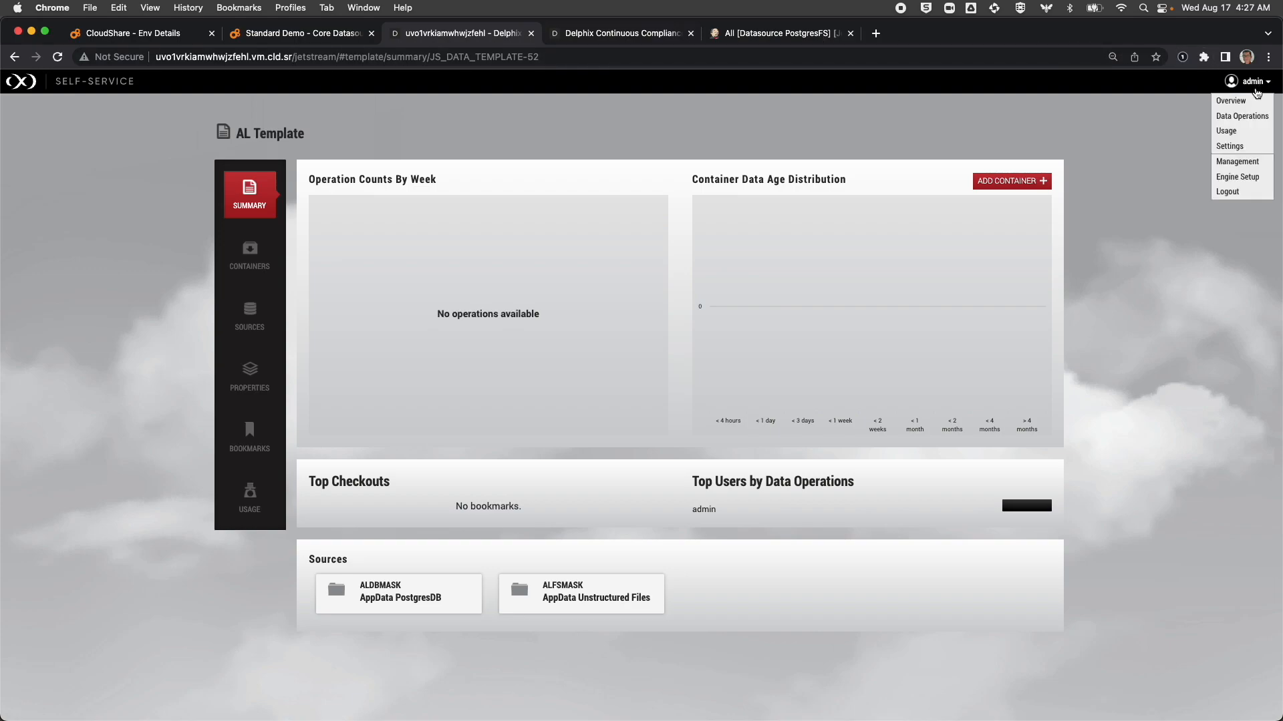
left_click(1243, 164)
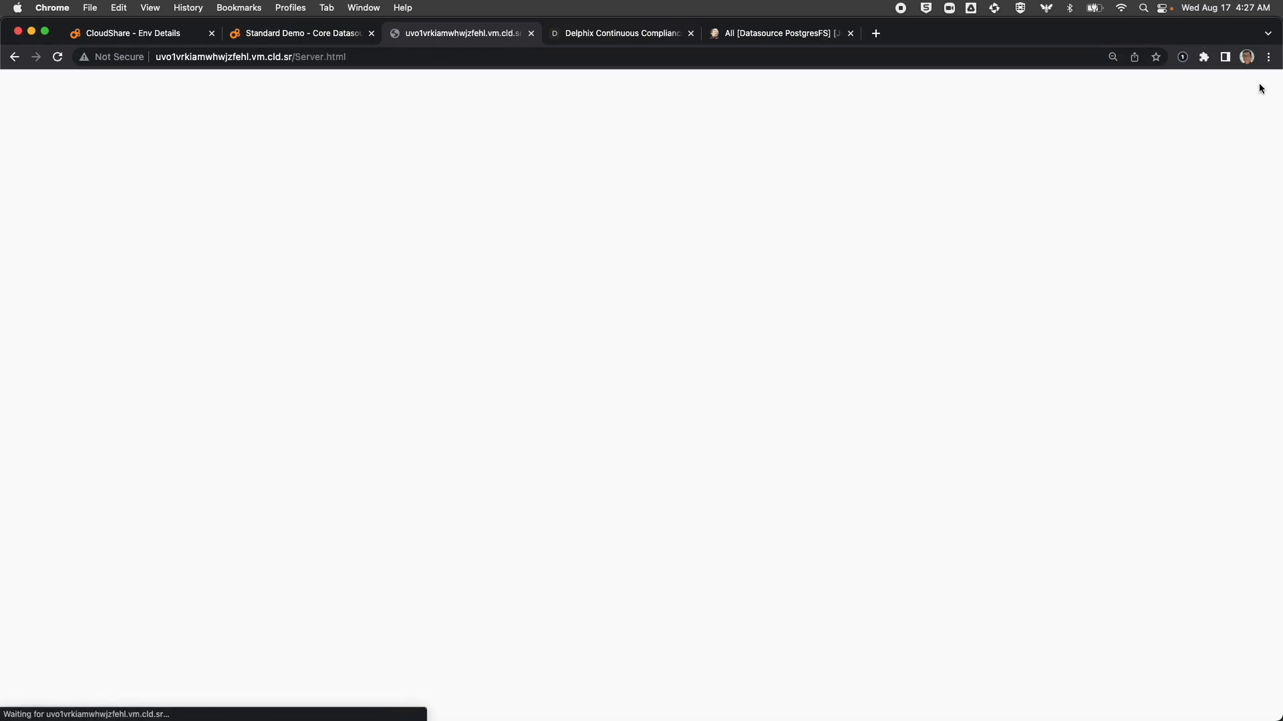
left_click(1261, 86)
right_click(1237, 120)
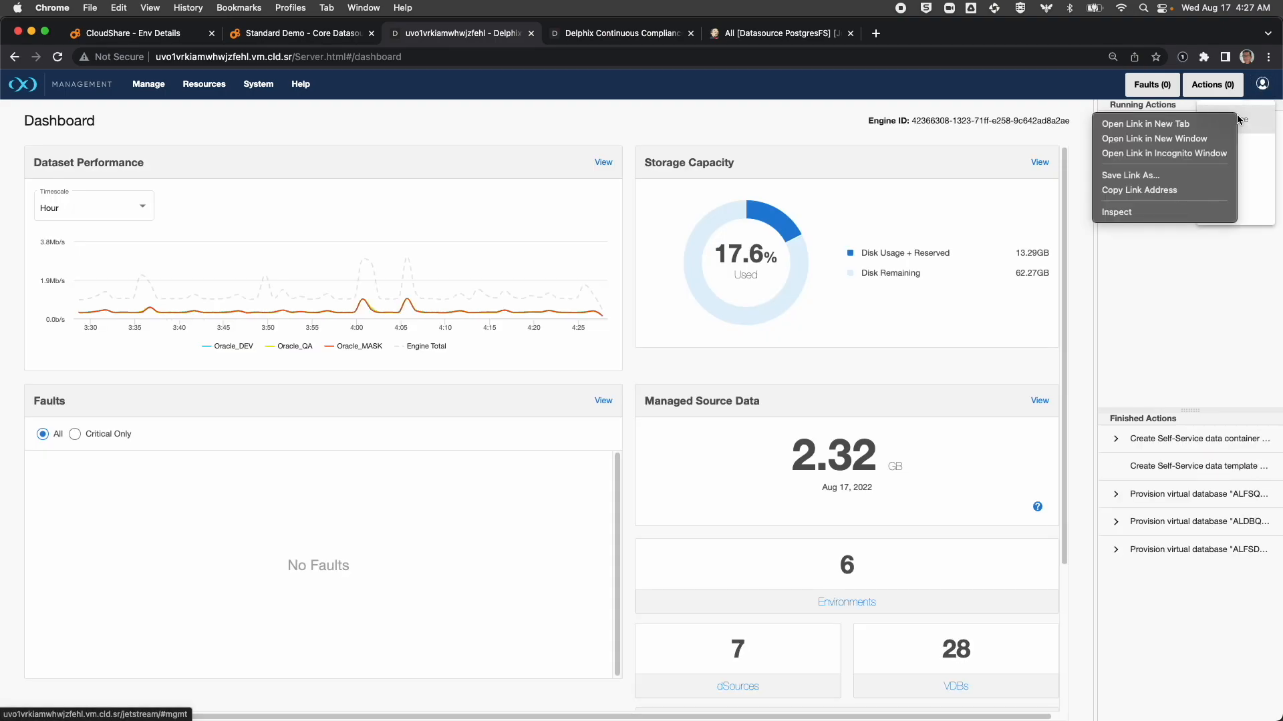
left_click(1189, 124)
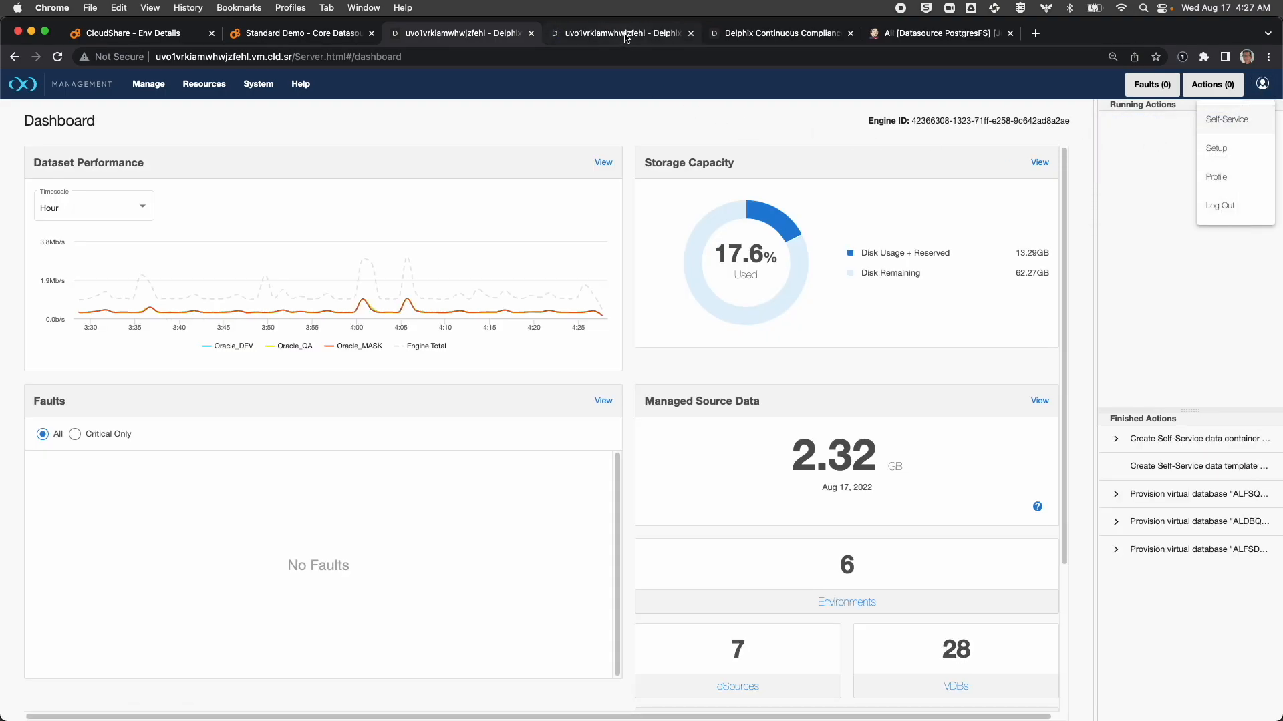
left_click(625, 35)
left_click(453, 35)
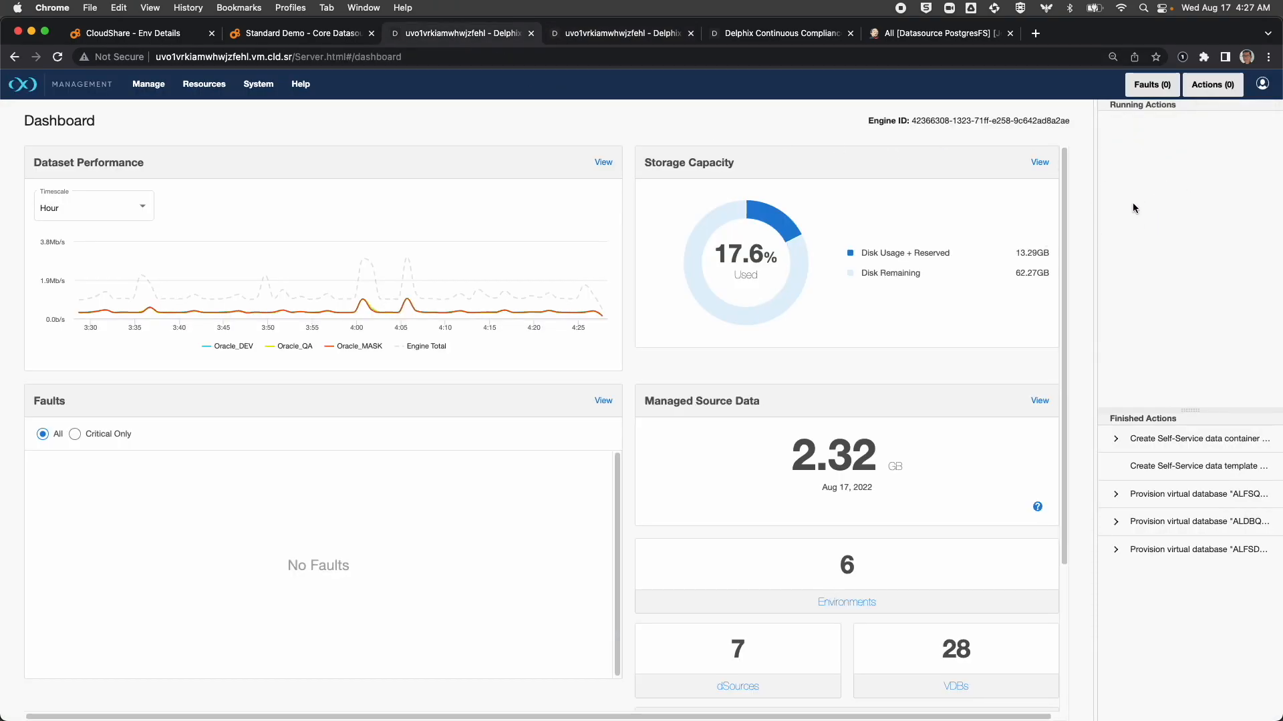
left_click(591, 34)
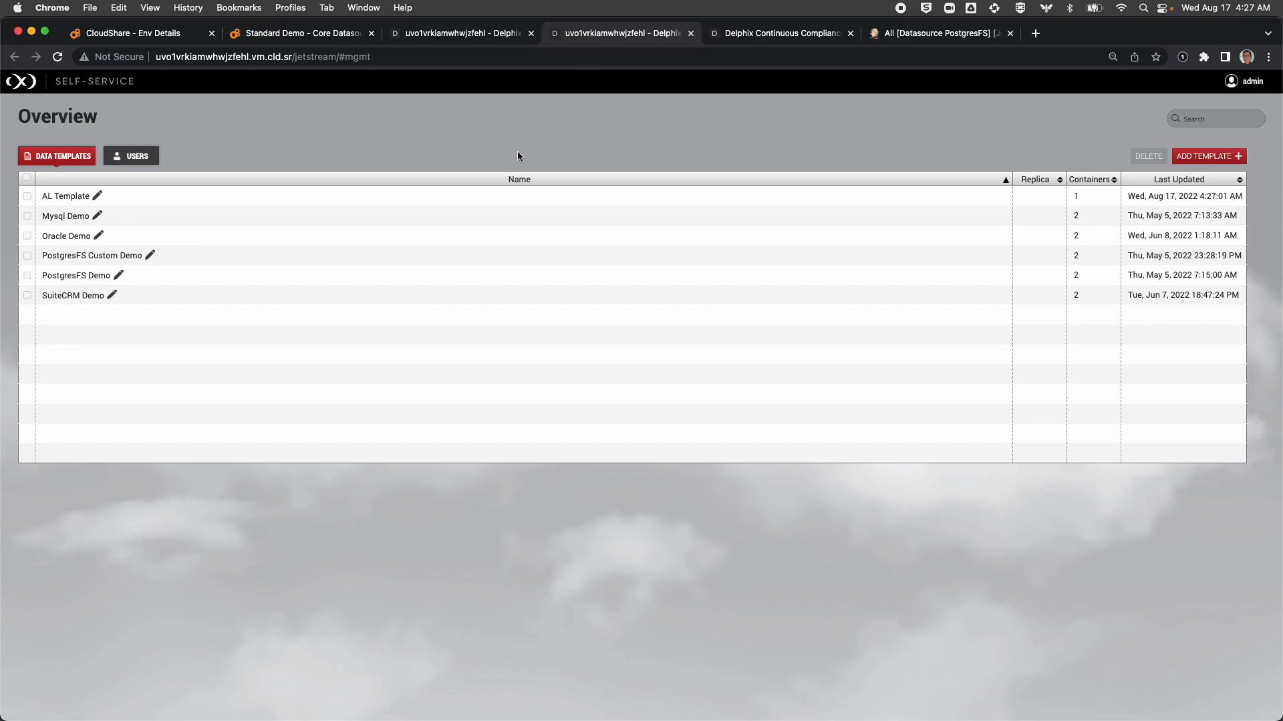
Start a new data container in AL Template, name it AL QA, and assign qa as its owner.
left_click(79, 196)
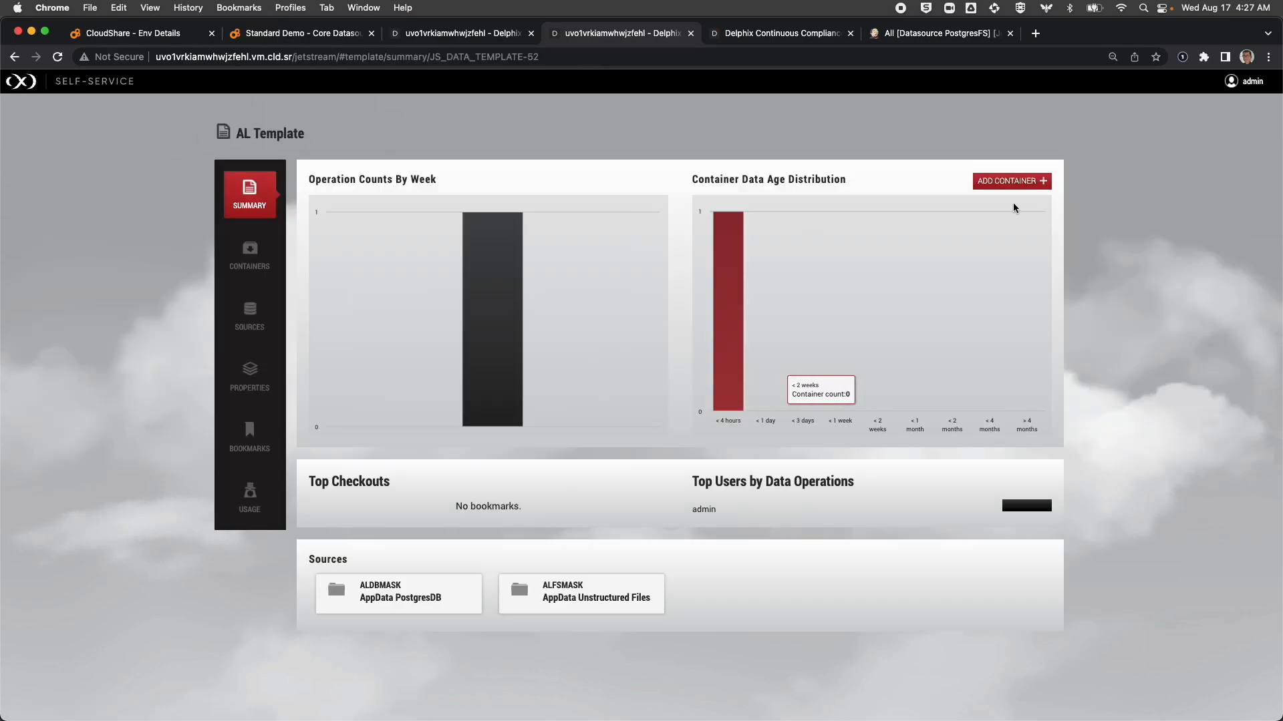
left_click(249, 255)
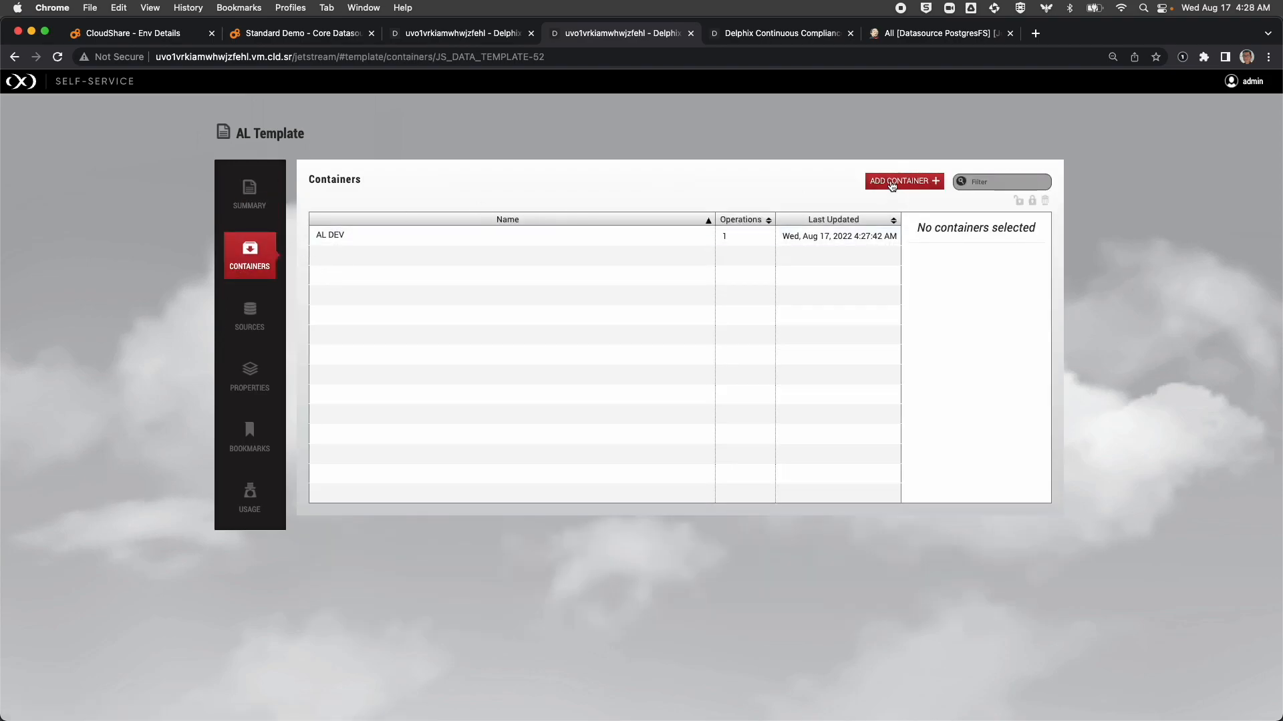
left_click(892, 186)
left_click(405, 183)
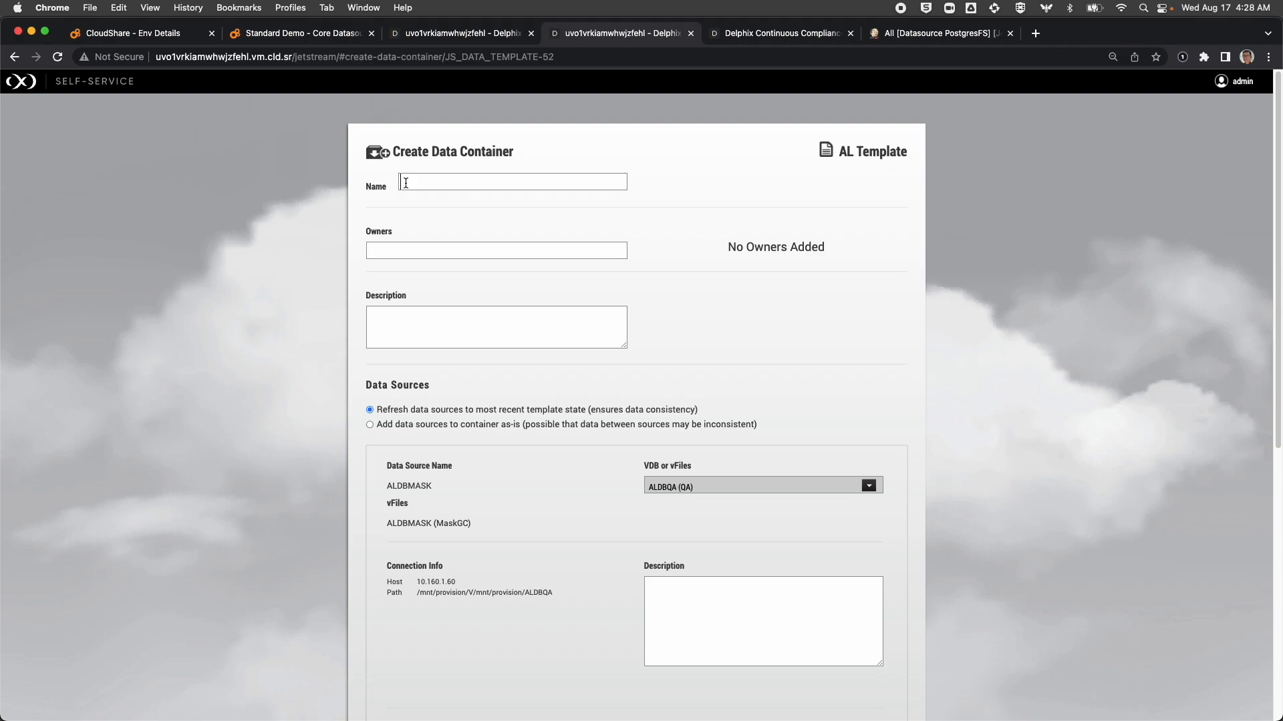
type("AL QA")
left_click(392, 250)
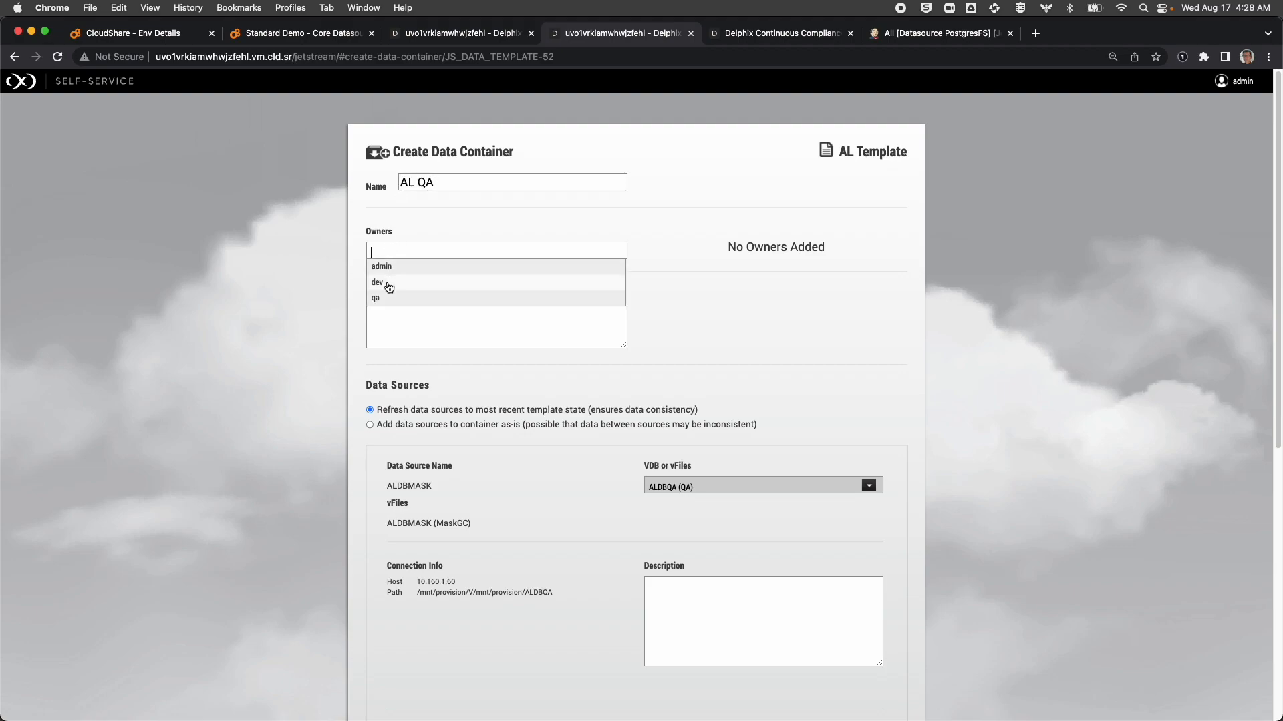
left_click(387, 298)
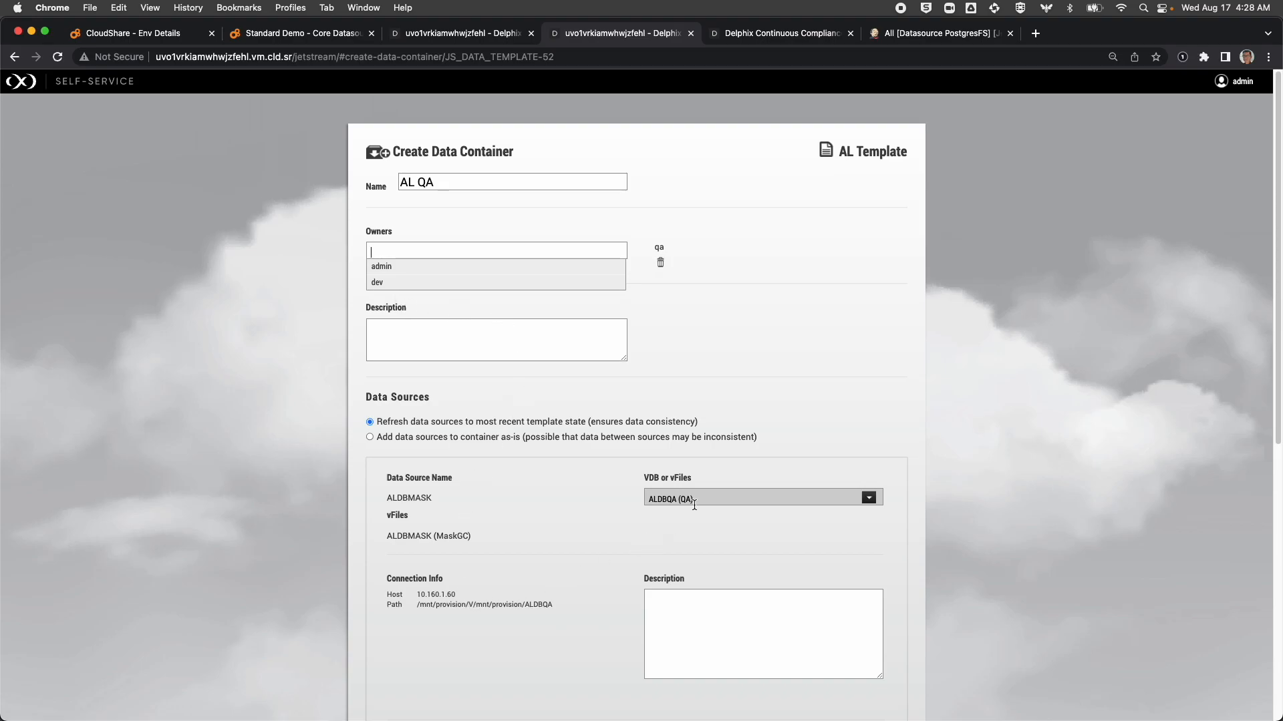
Use ALDBQA (QA) and ALFSQA (QA) as the AL QA container's data sources and create the container.
left_click(870, 499)
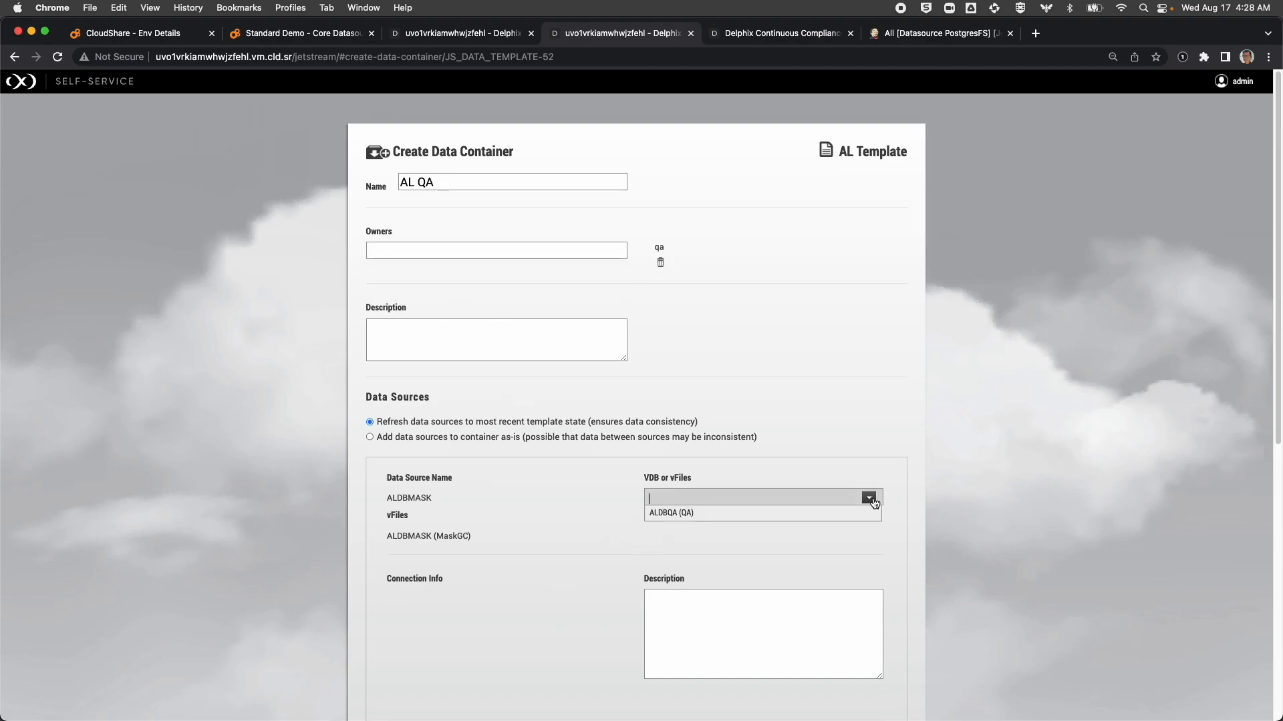
left_click(670, 513)
scroll(719, 535, "down", 4)
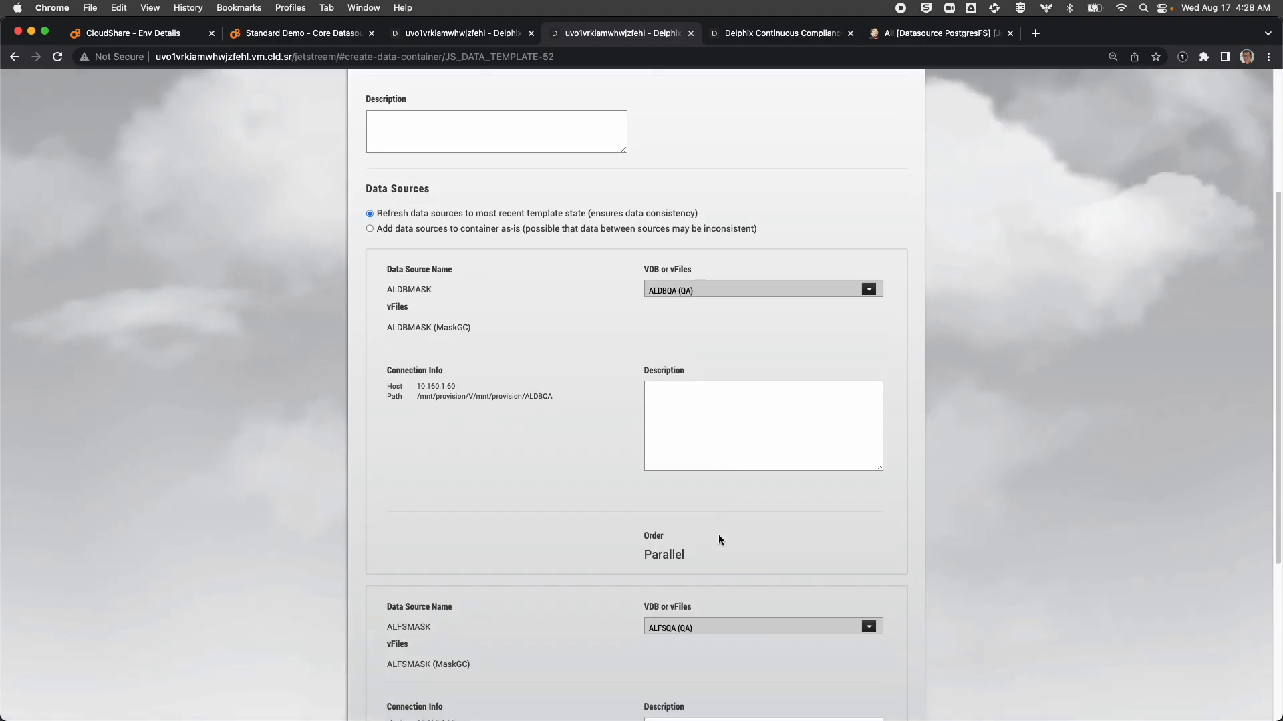
scroll(716, 588, "down", 1)
scroll(712, 612, "down", 4)
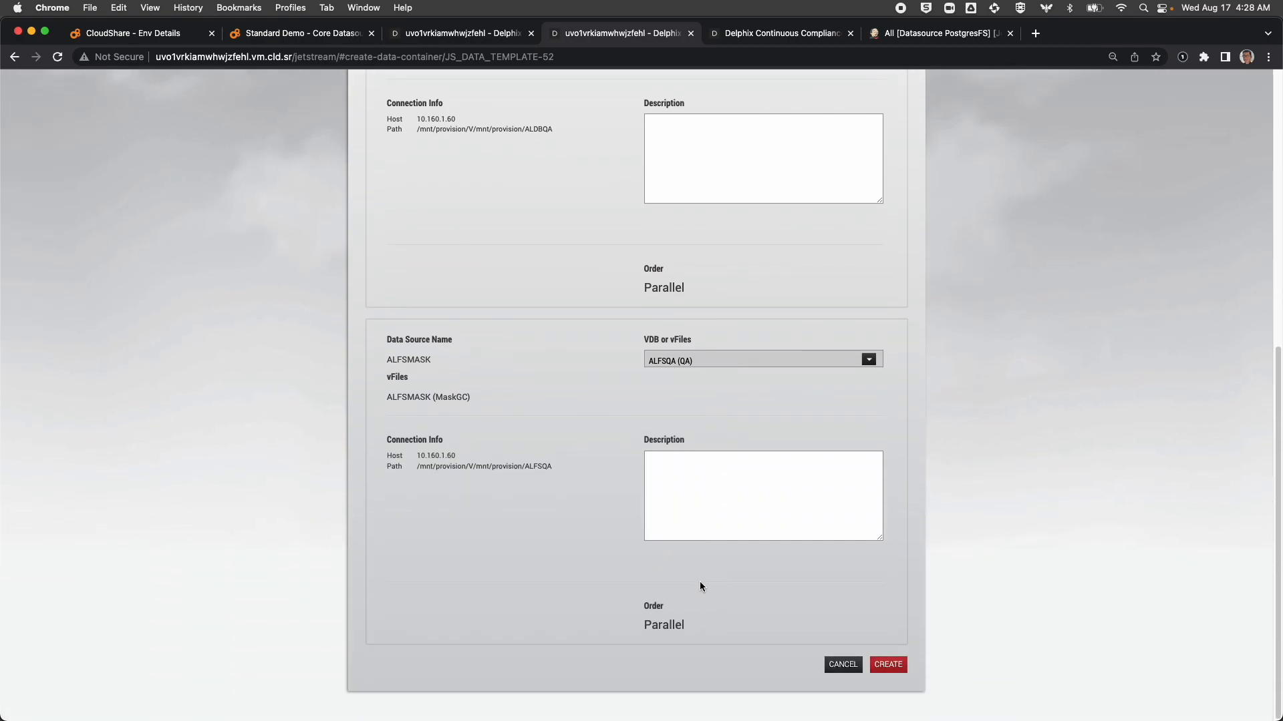
scroll(715, 587, "up", 10)
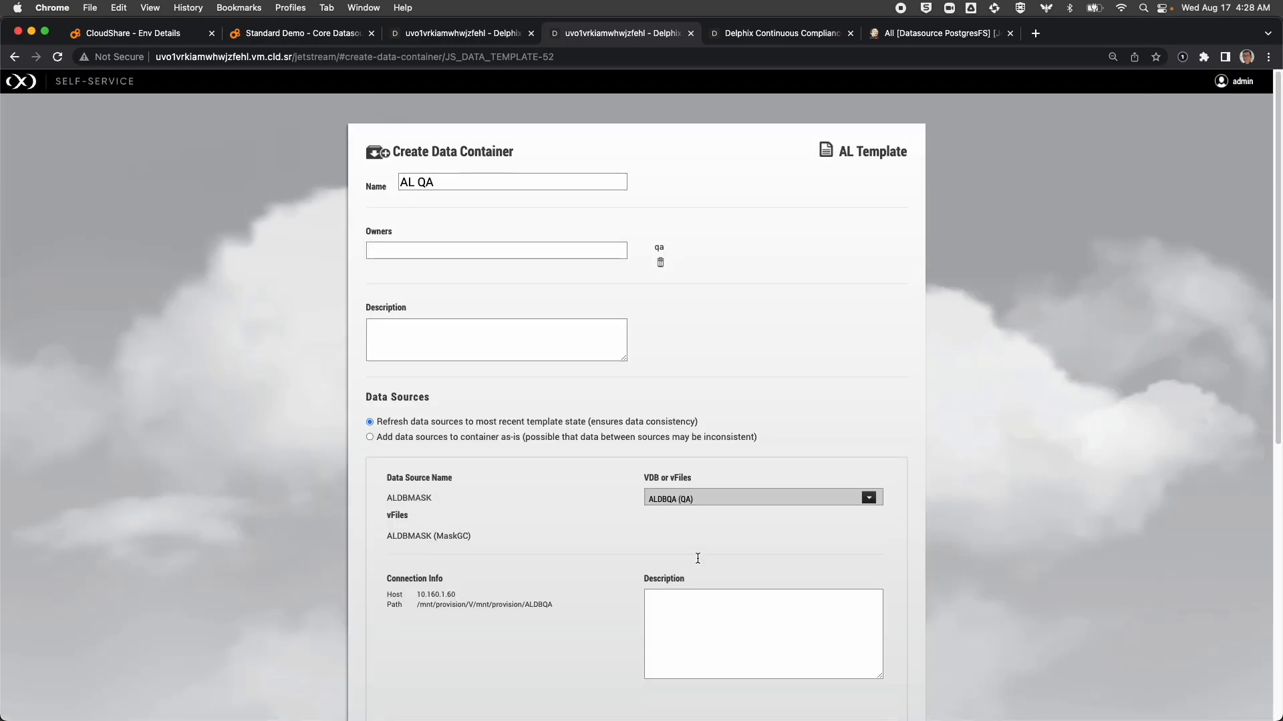
scroll(711, 583, "down", 8)
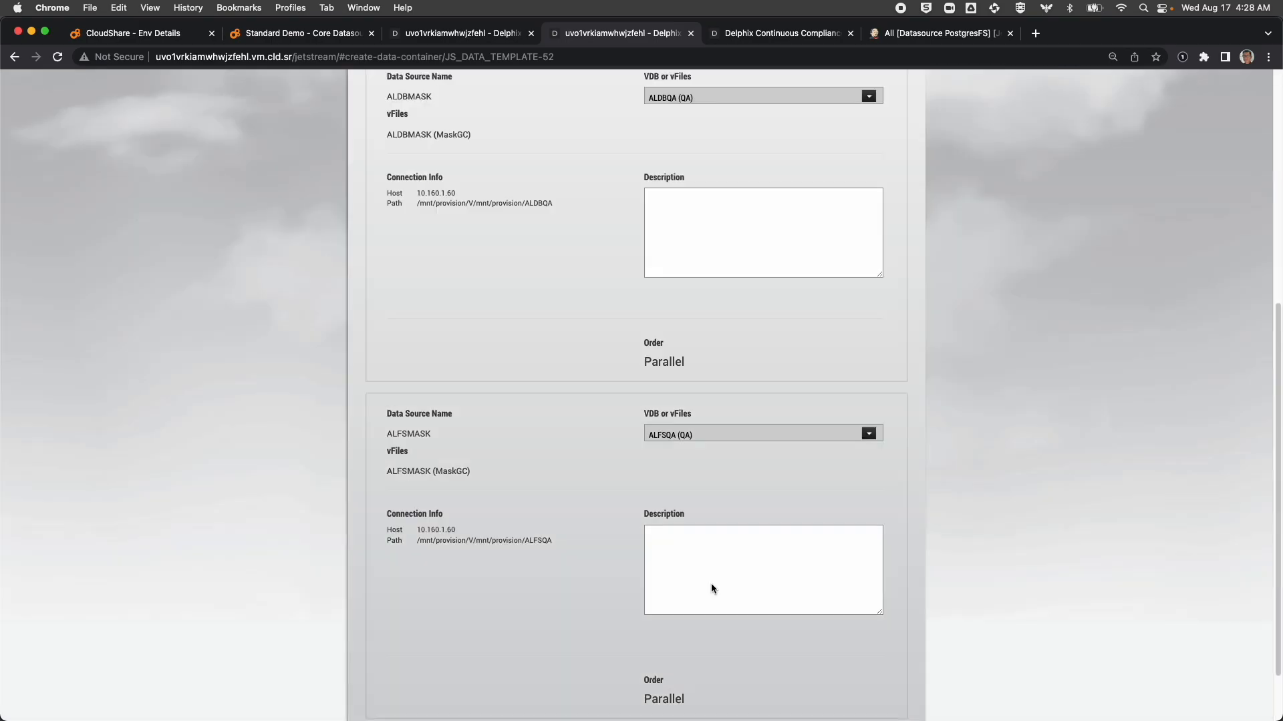
left_click(894, 666)
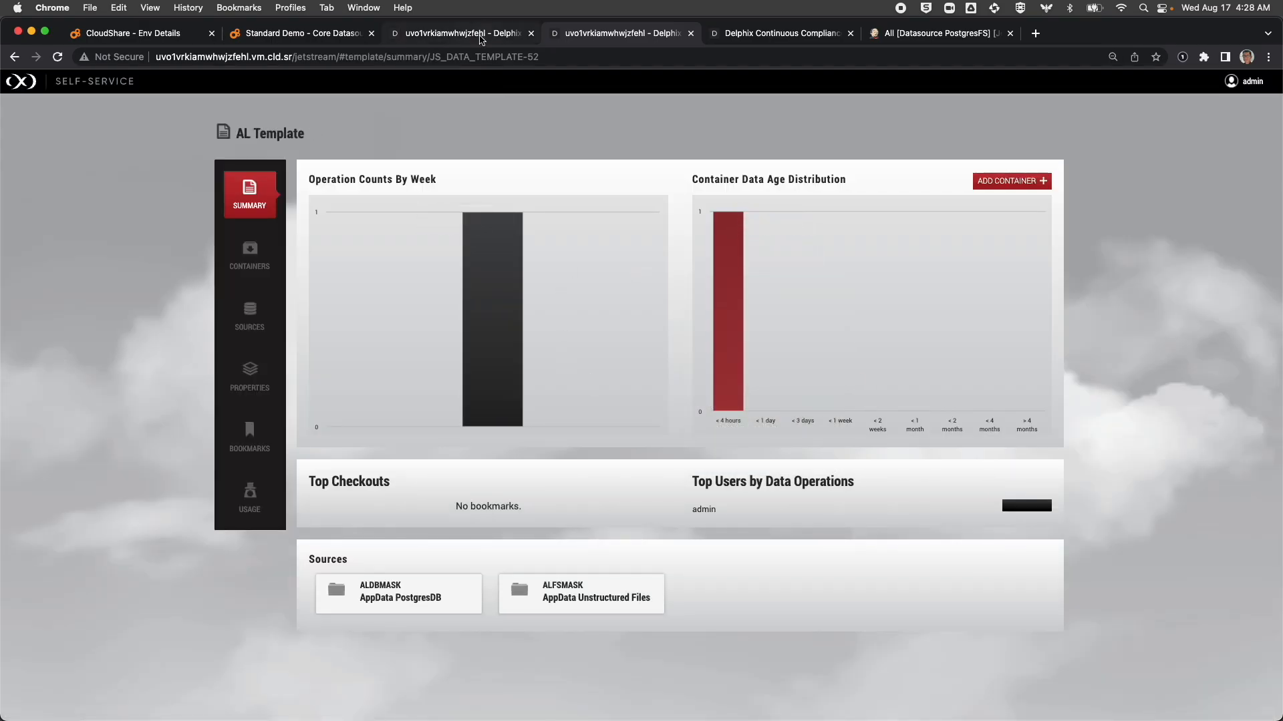
Return to the Management dashboard and expand the running container-creation action to examine the progress of its subtasks.
left_click(461, 33)
left_click(1112, 127)
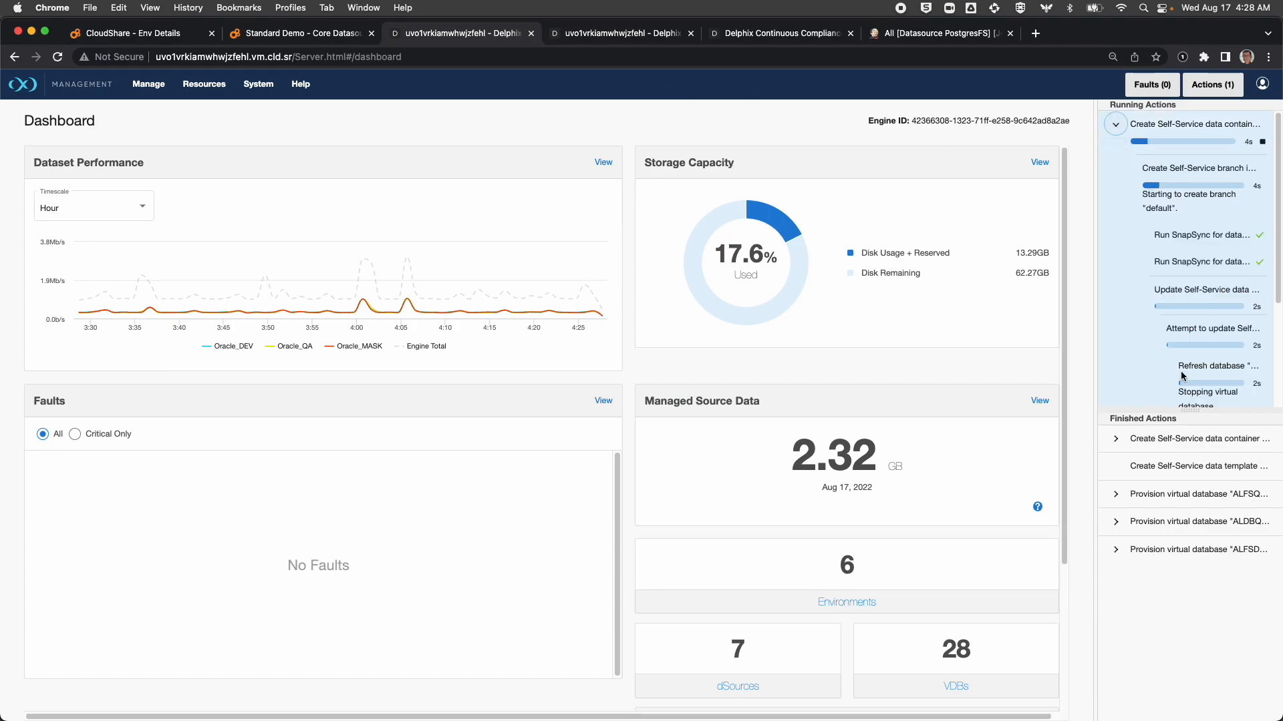
left_click_drag(1194, 410, 1203, 503)
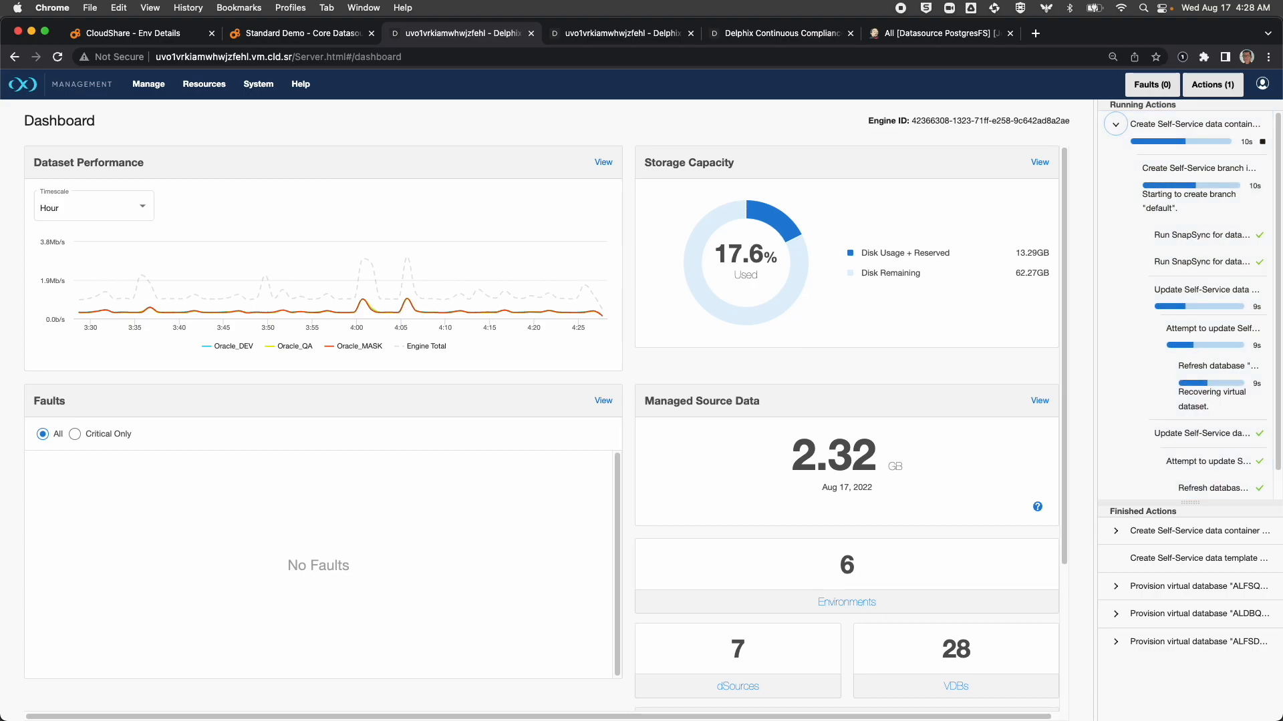
Switch to the Terminal's ALFSDEV session and connect over SSH as root to uvo1wywvohx1n1krkoq.vm.cld.sr with ConnectTimeout=7200, entering the account password.
key("super+Tab")
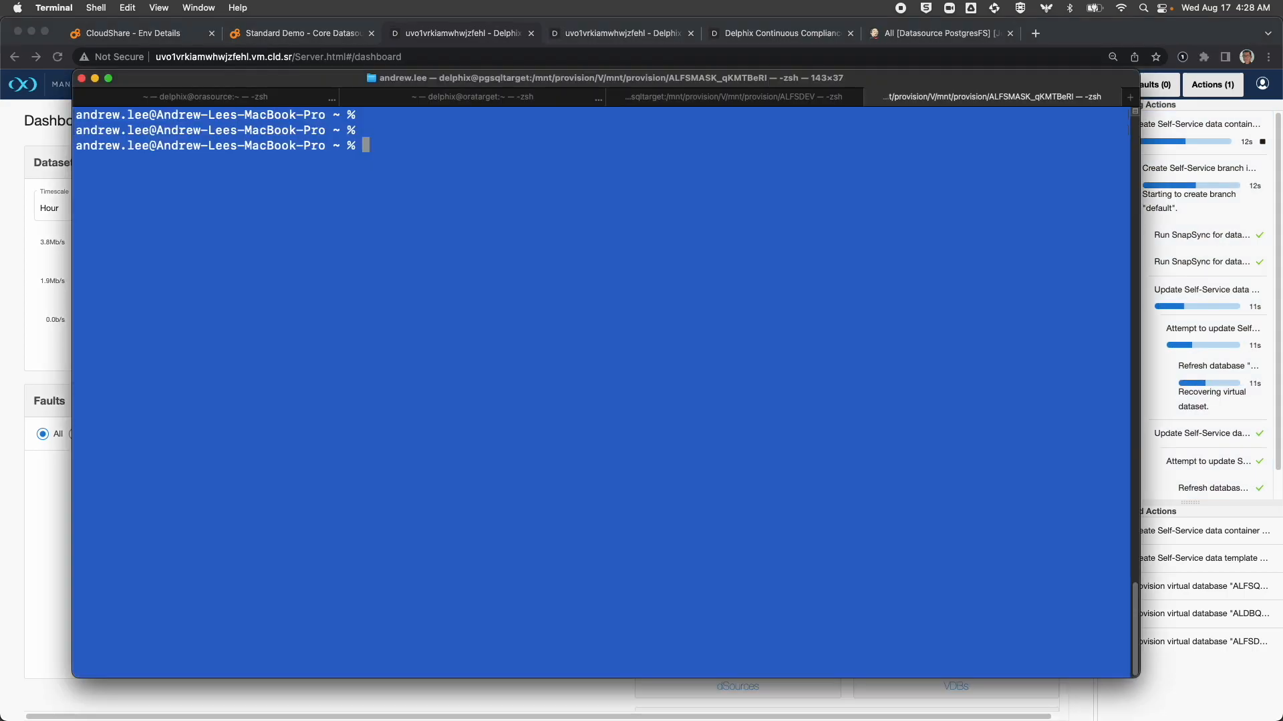
left_click(648, 100)
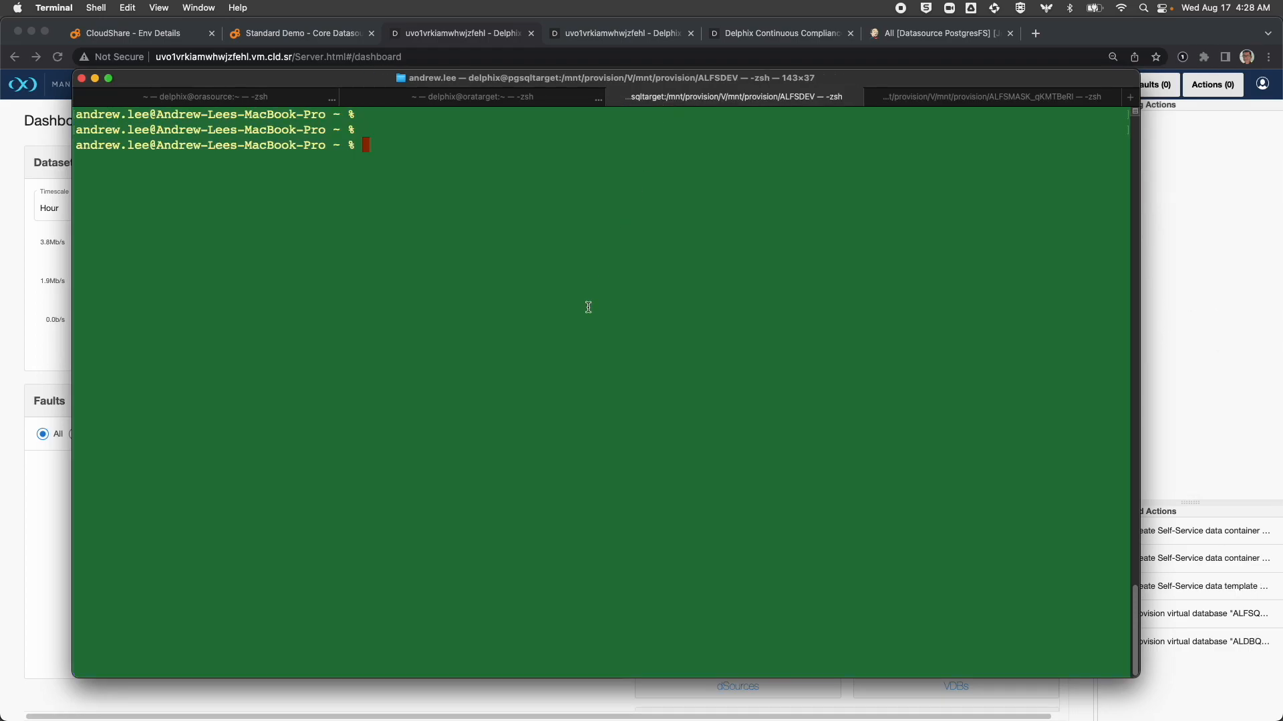
type("clear")
key("Up")
key("Return")
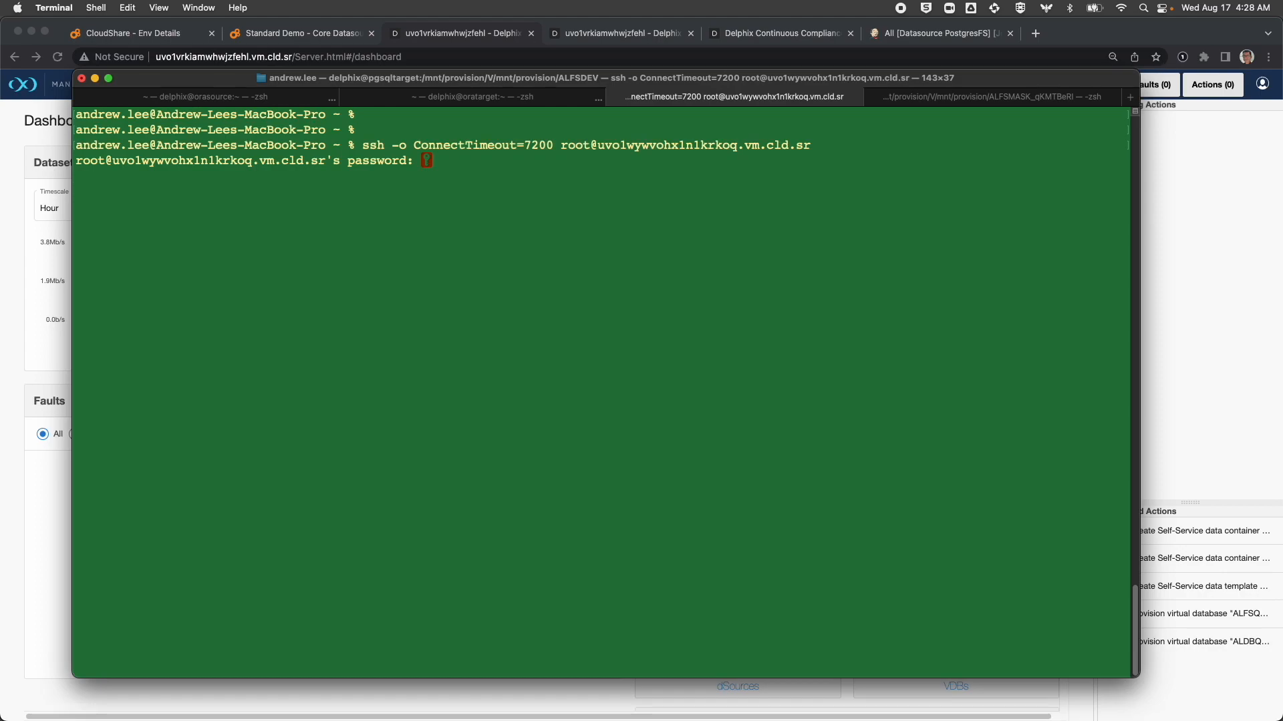
key("Return")
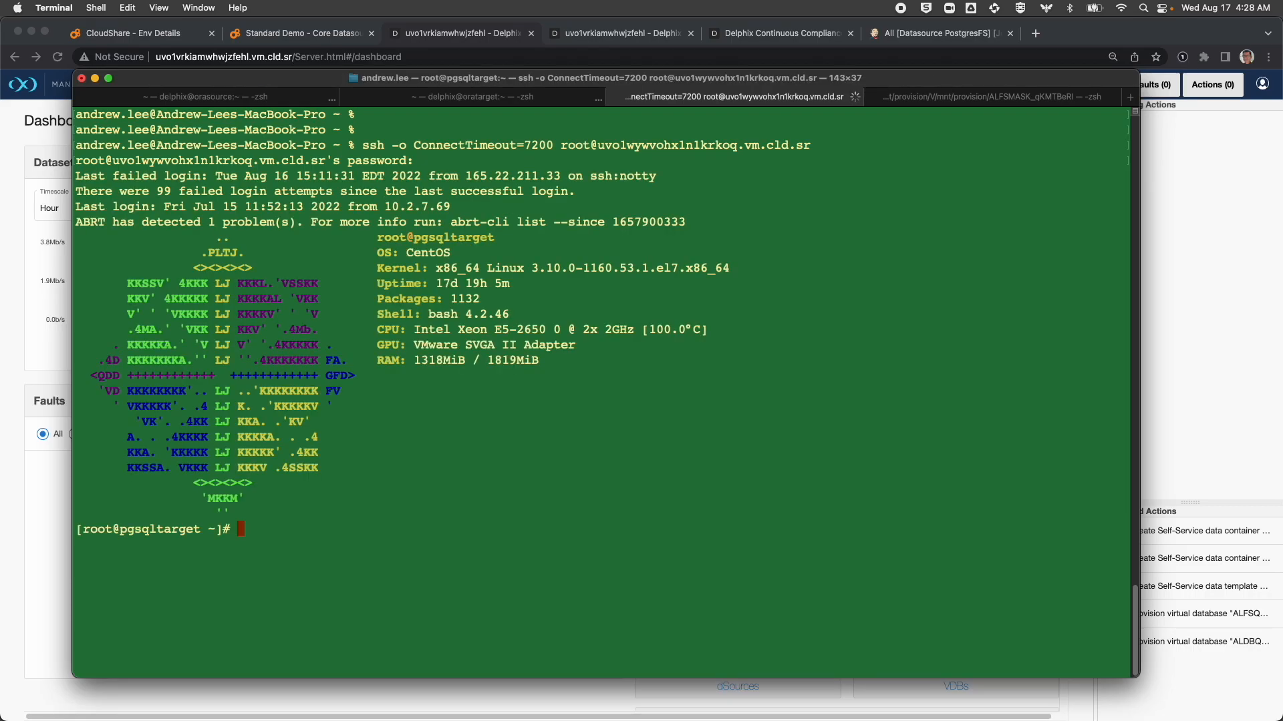
key("Return")
key("Return")
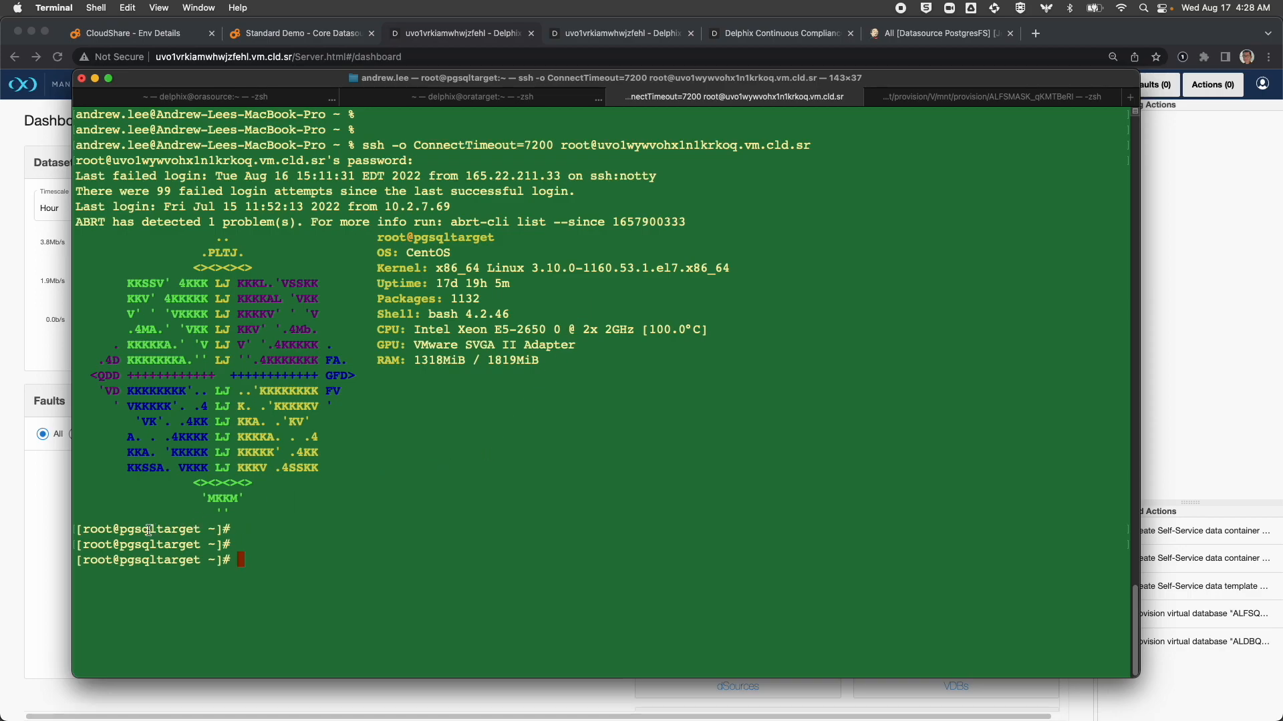
Switch the pgsqltarget shell from root to the delphix user with a login shell.
left_click_drag(157, 531, 200, 531)
key("Return")
key("Return")
type("s")
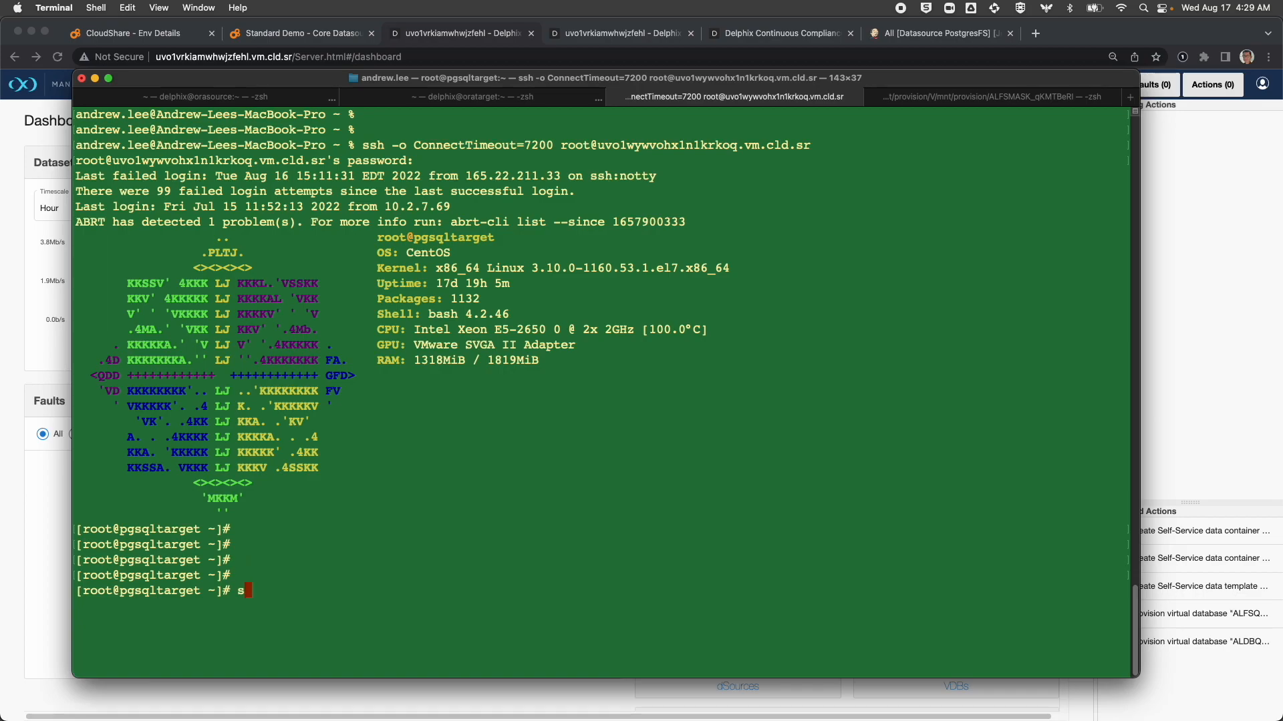
type("u - delphix")
key("Return")
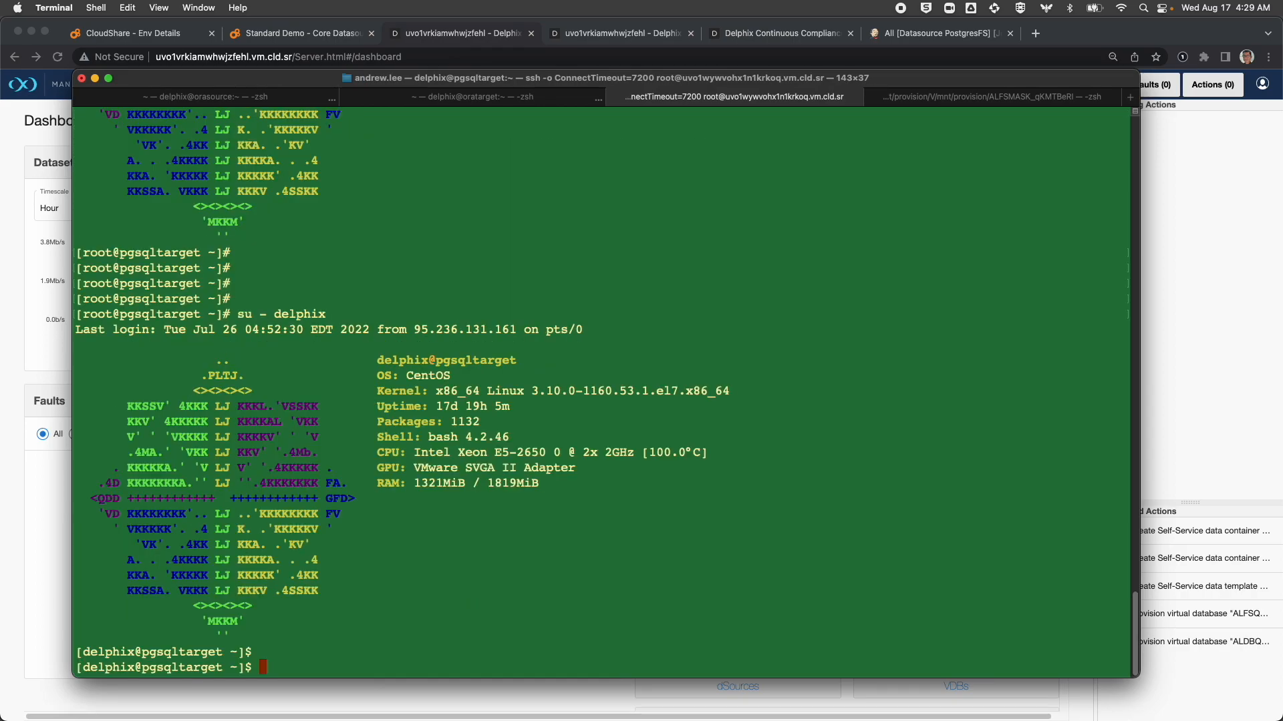
key("Return")
key("Return")
key("Return")
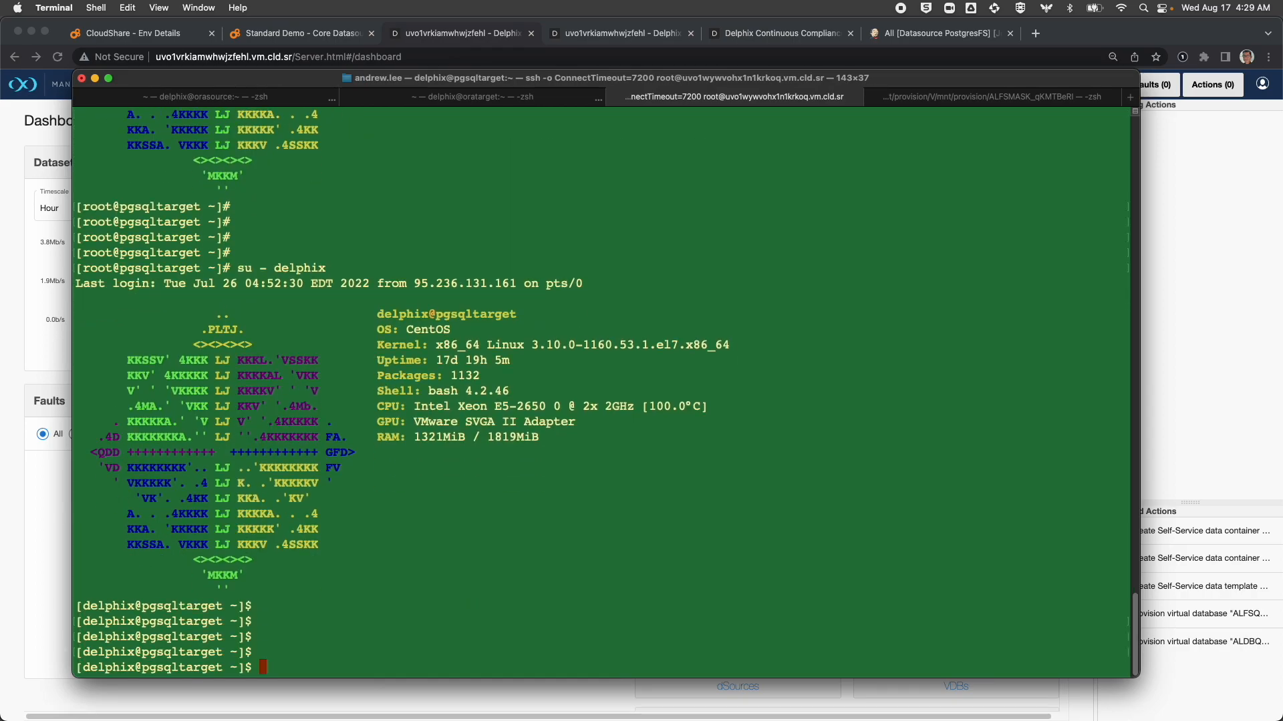
In the ALFSMASK terminal session, open a second root SSH connection to uvo1wywvohx1n1krkoq.vm.cld.sr with ConnectTimeout=7200, entering the account password.
left_click(898, 97)
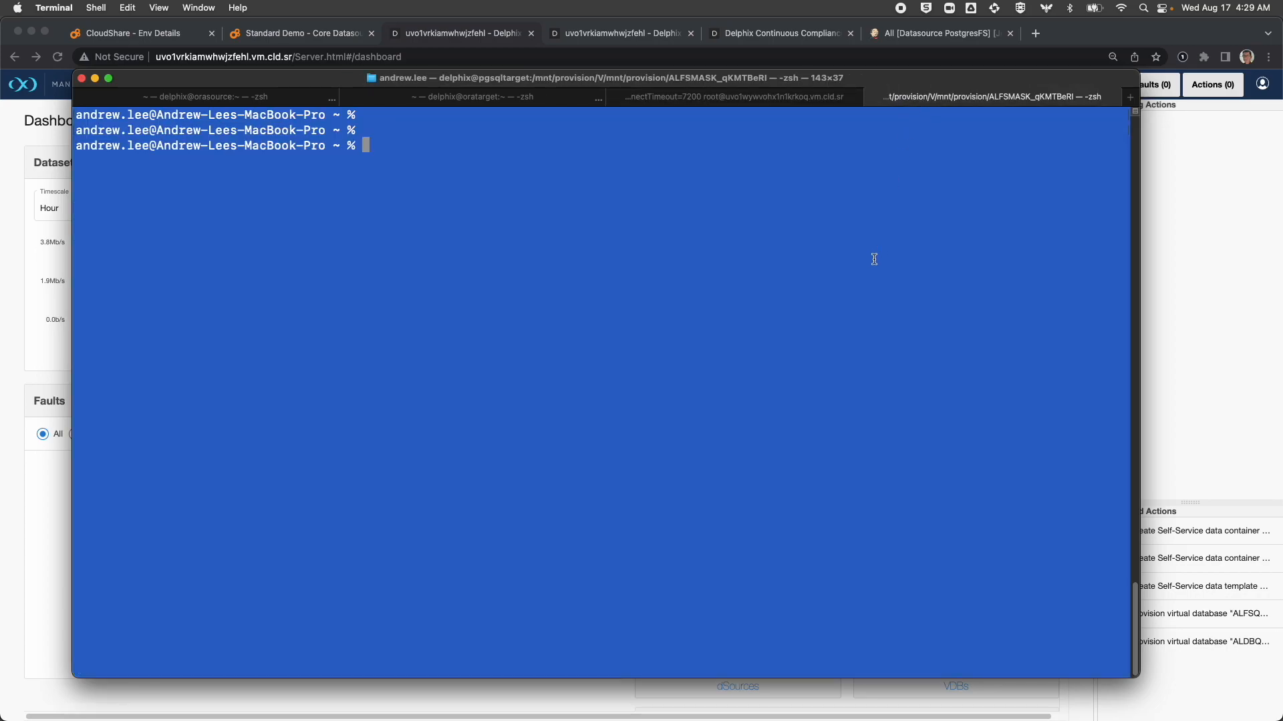
type("clear")
key("Up")
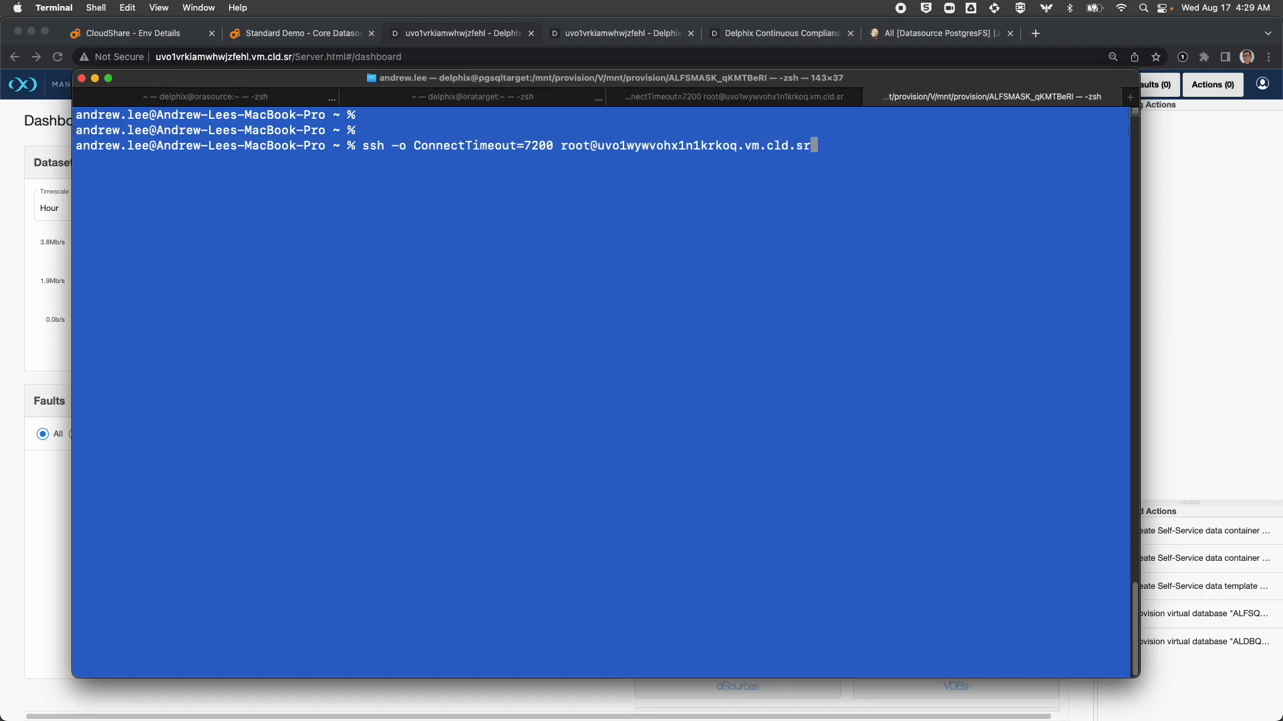
key("Return")
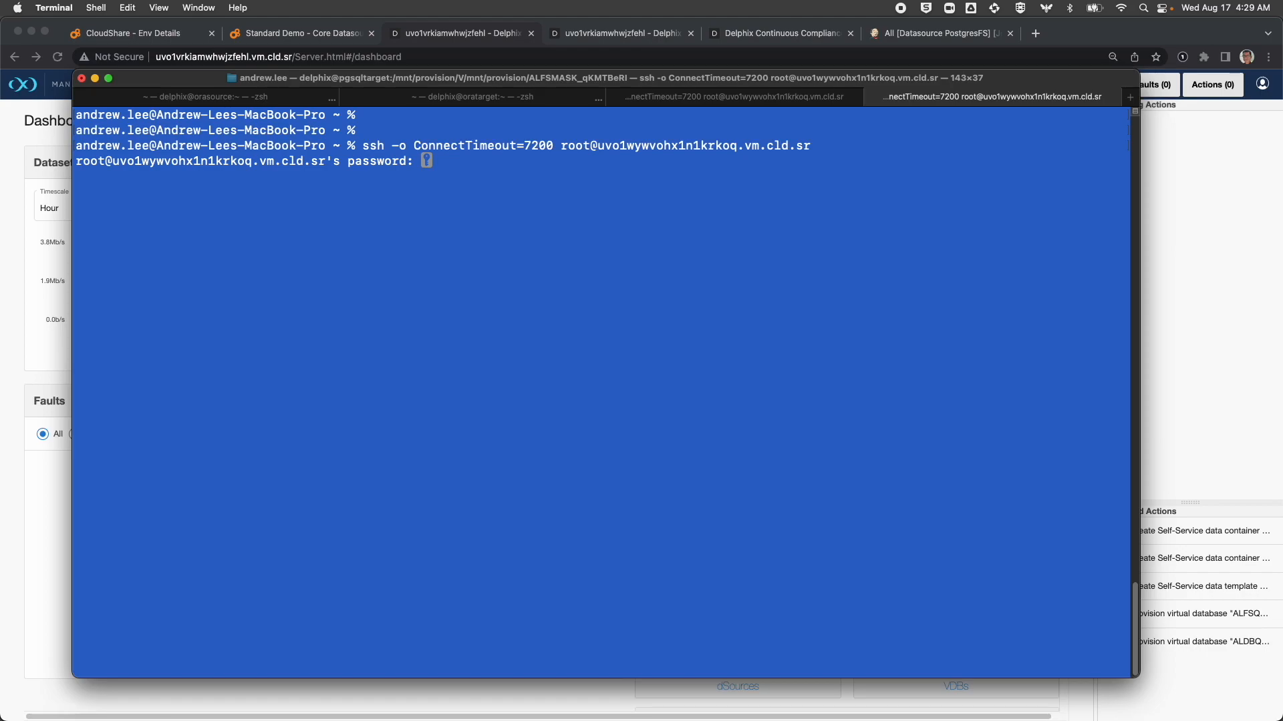
key("Return")
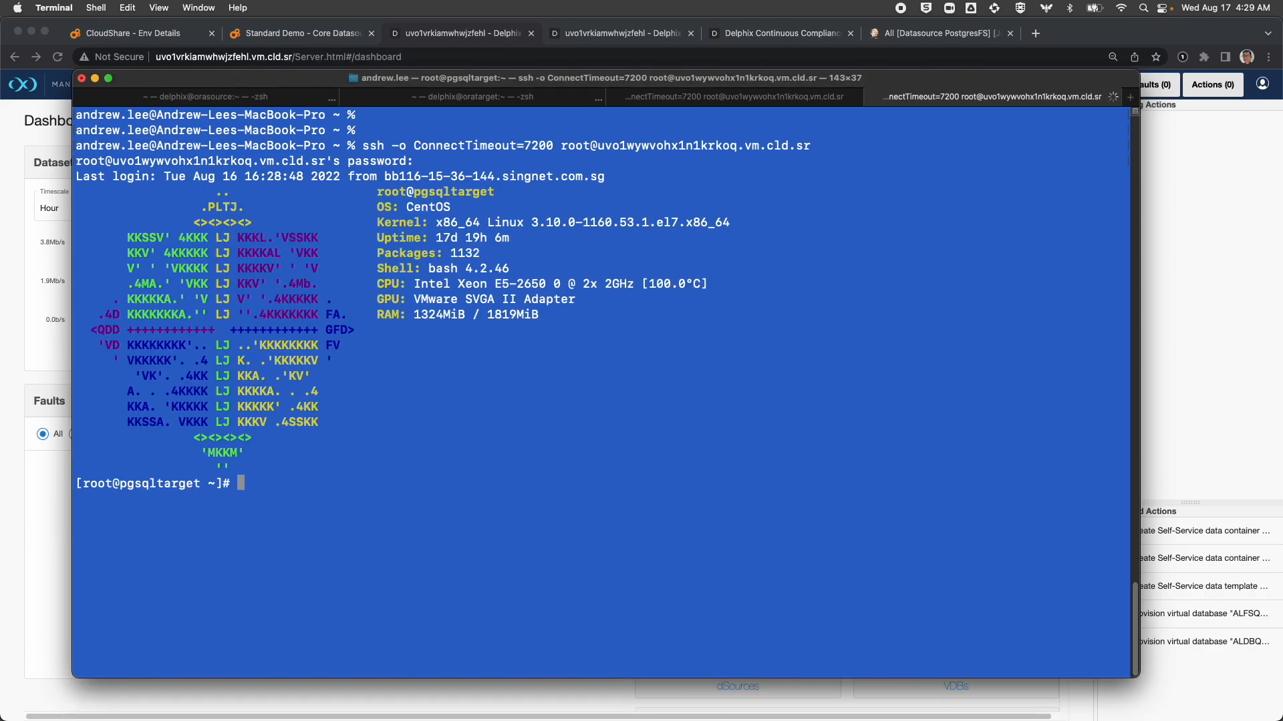
key("Return")
key("Return")
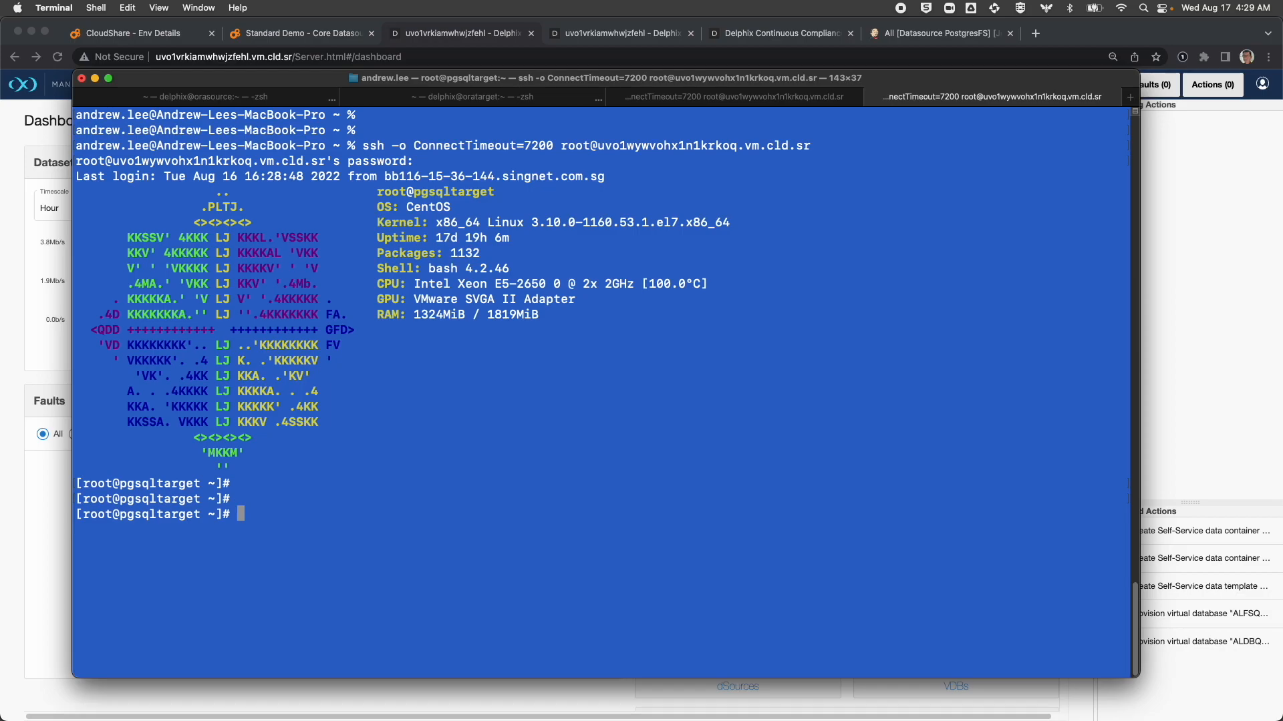
Run su - delphix in the second pgsqltarget connection and go back to the first connected session.
type("su - delphix")
key("Return")
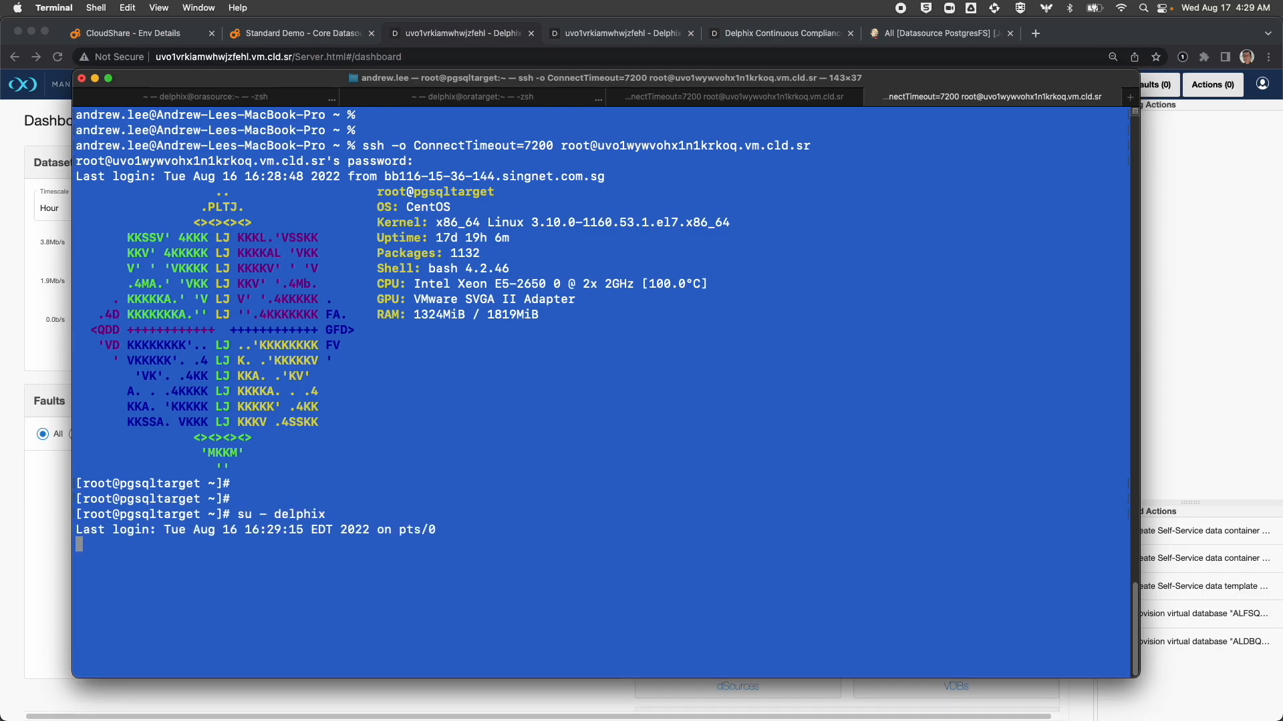
key("Return")
key("Return")
key("Return")
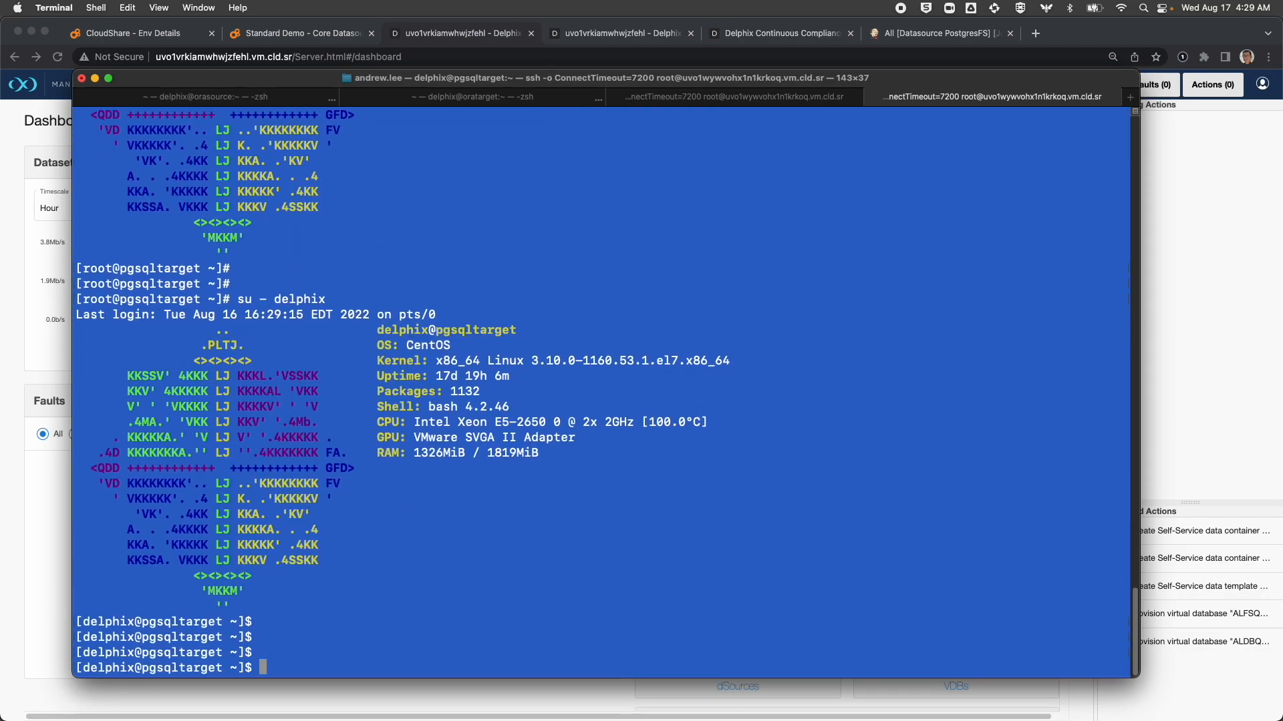
left_click(722, 100)
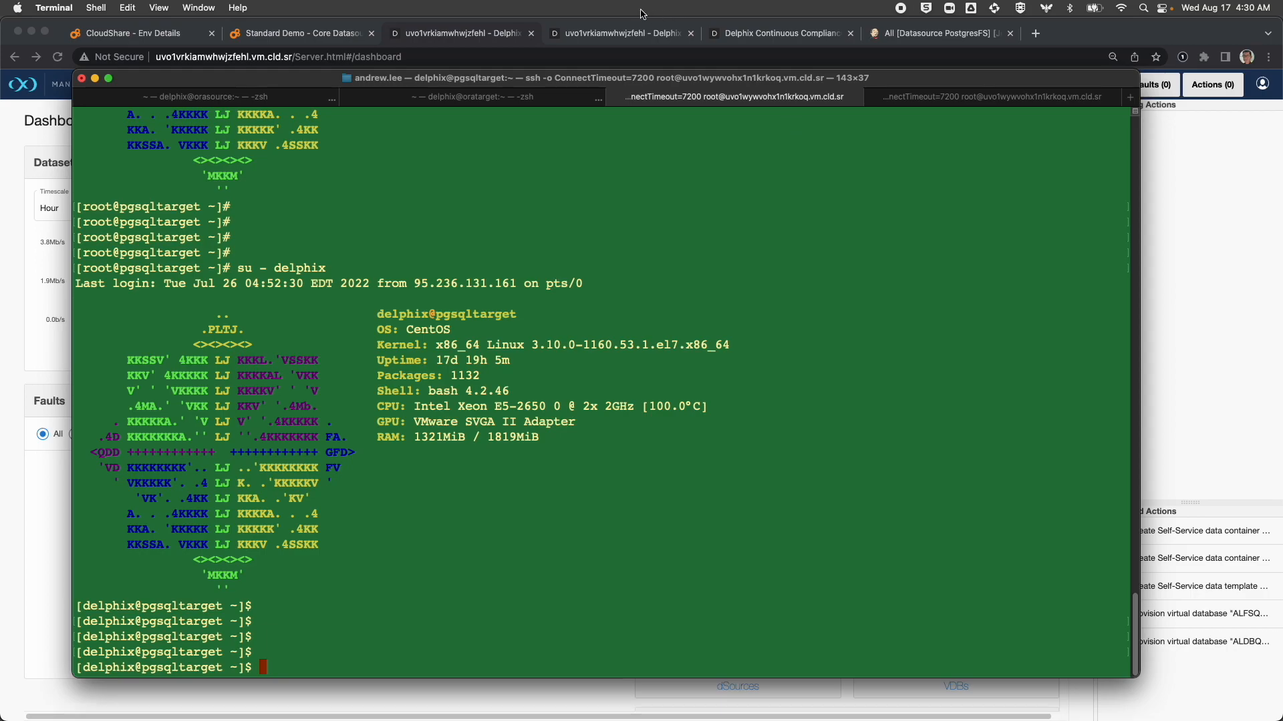
Back in Self-Service, open the AL DEV container's data operations, show its branches, and select the current point on the default timeline.
left_click(603, 32)
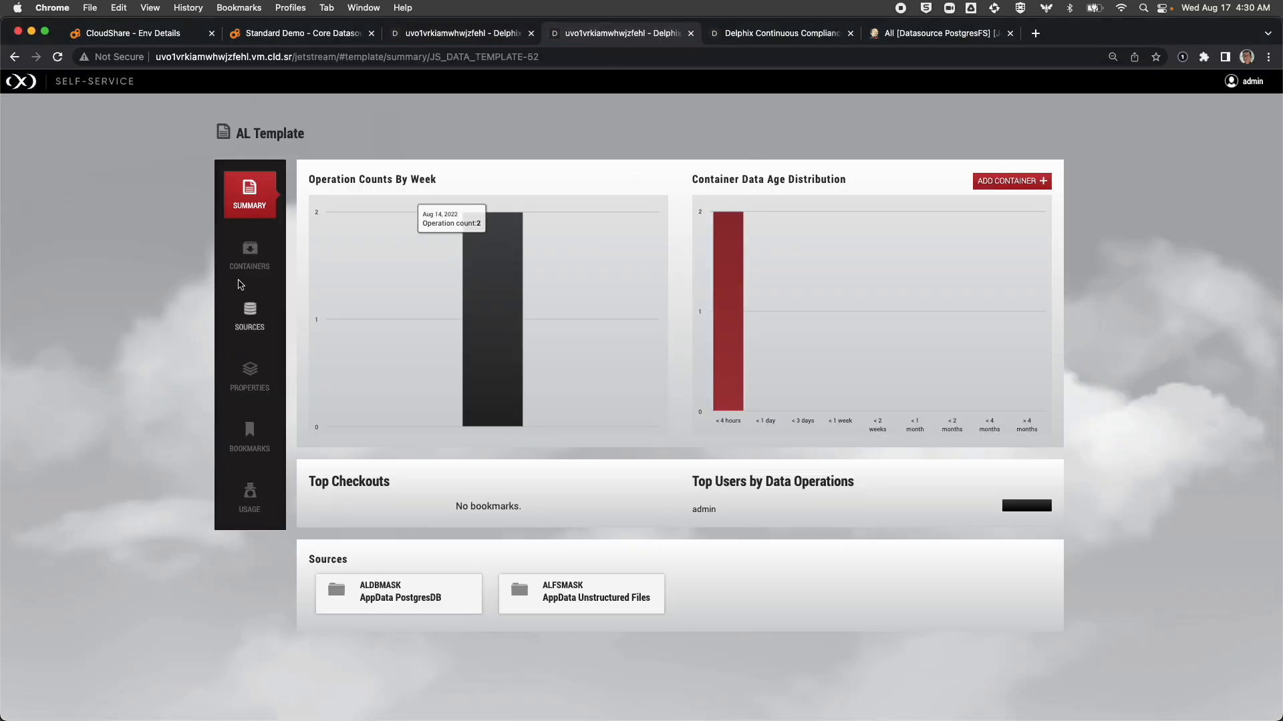
left_click(250, 255)
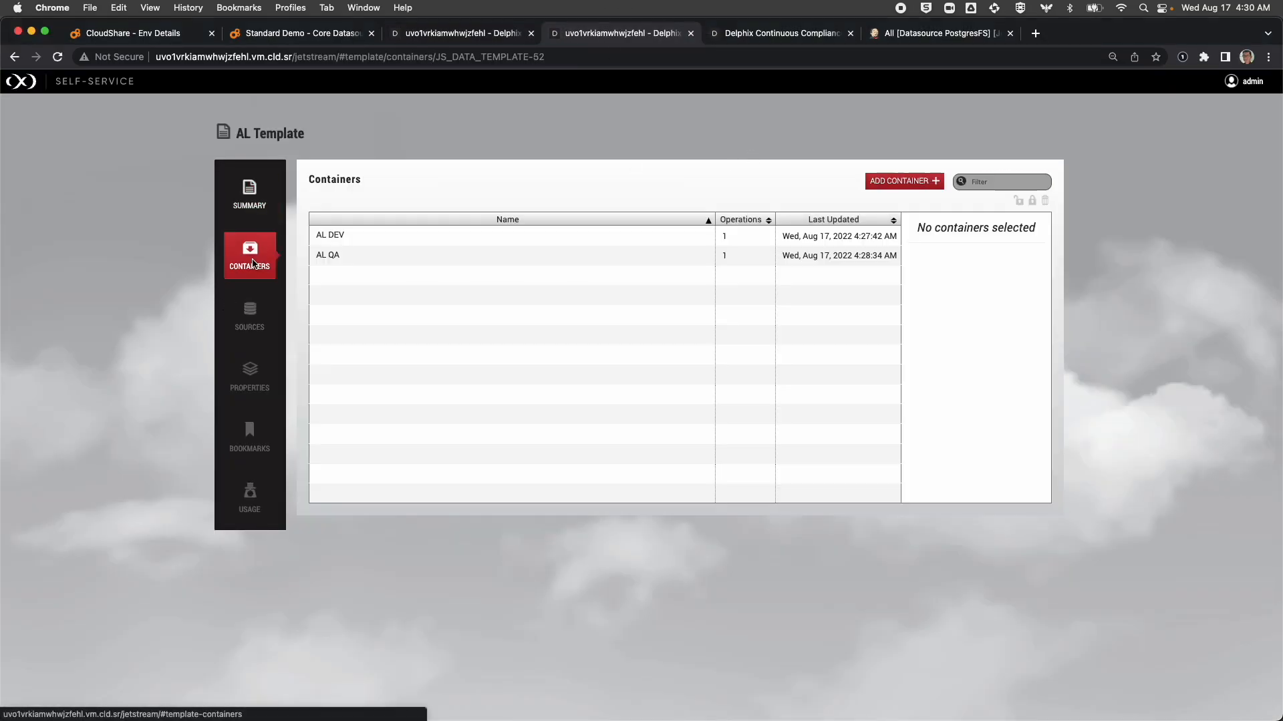
left_click(337, 237)
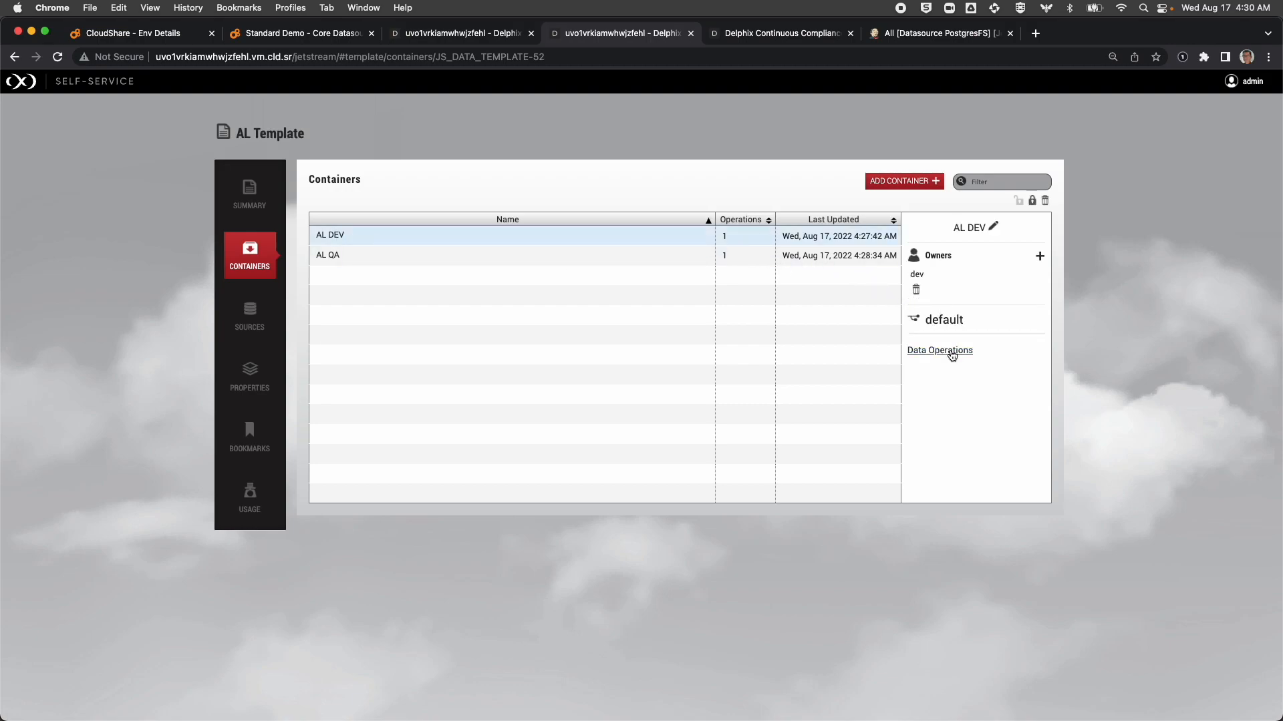
left_click(948, 352)
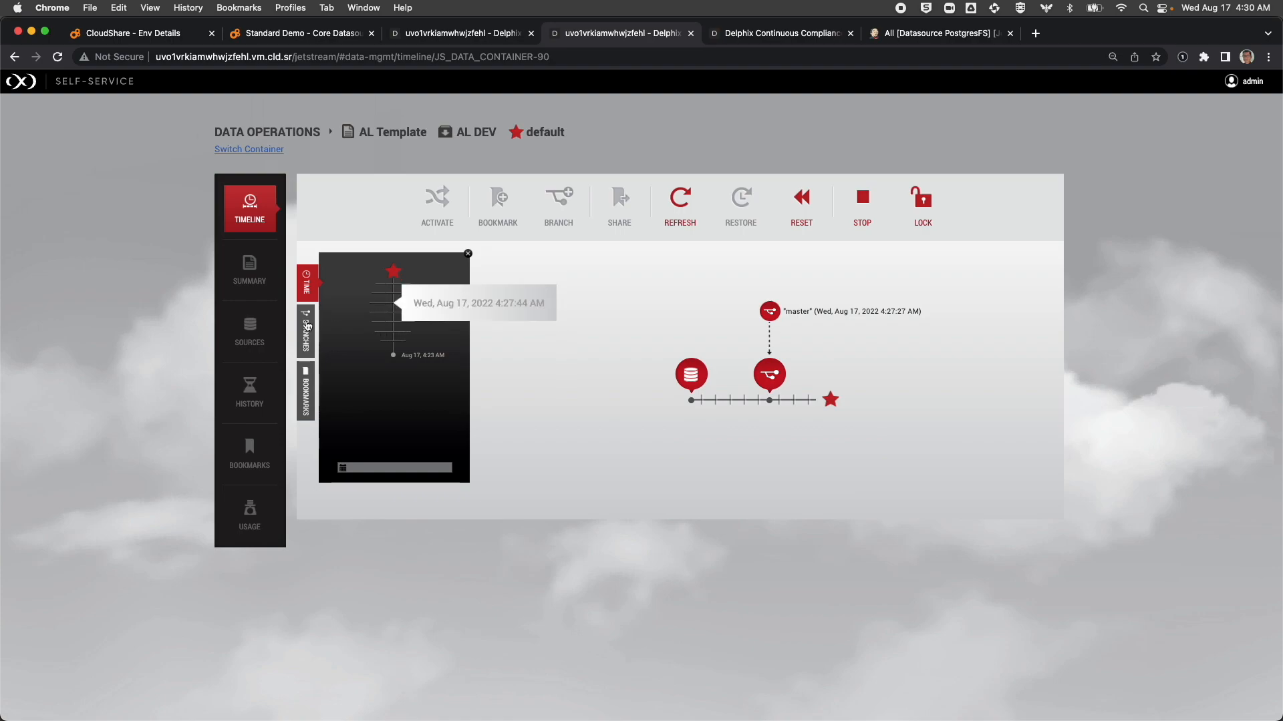
left_click(306, 336)
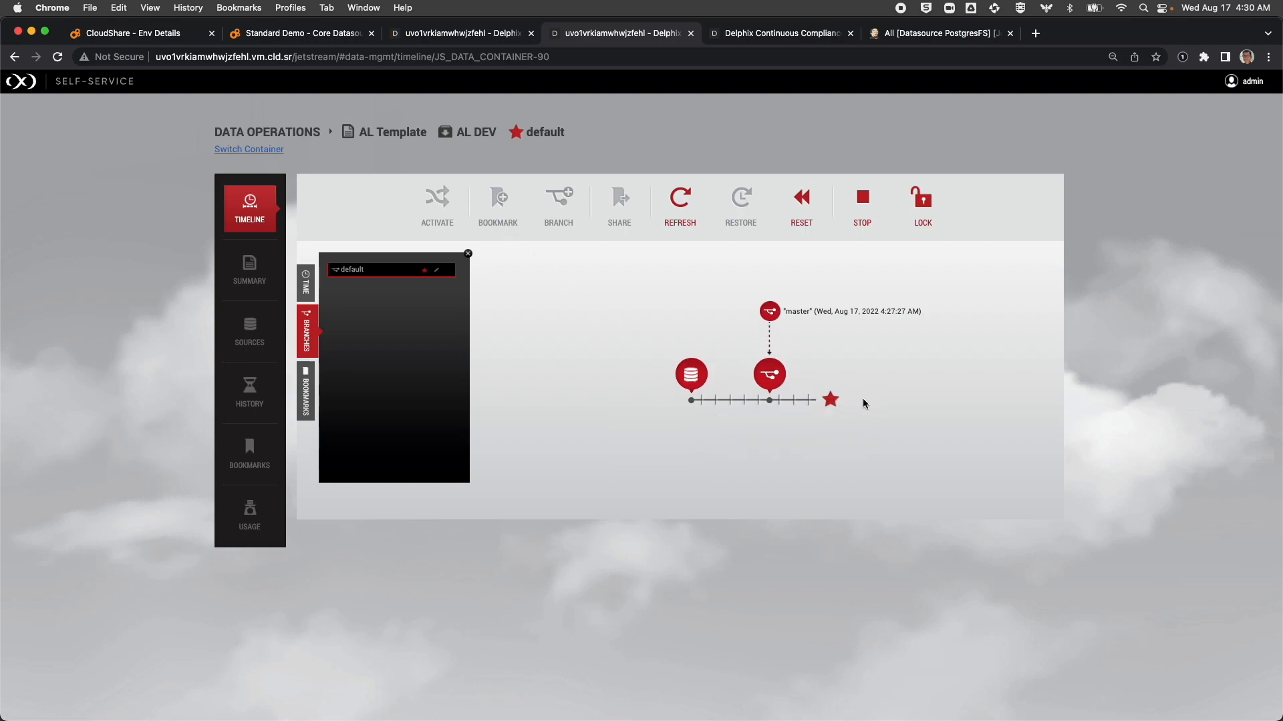
left_click(832, 402)
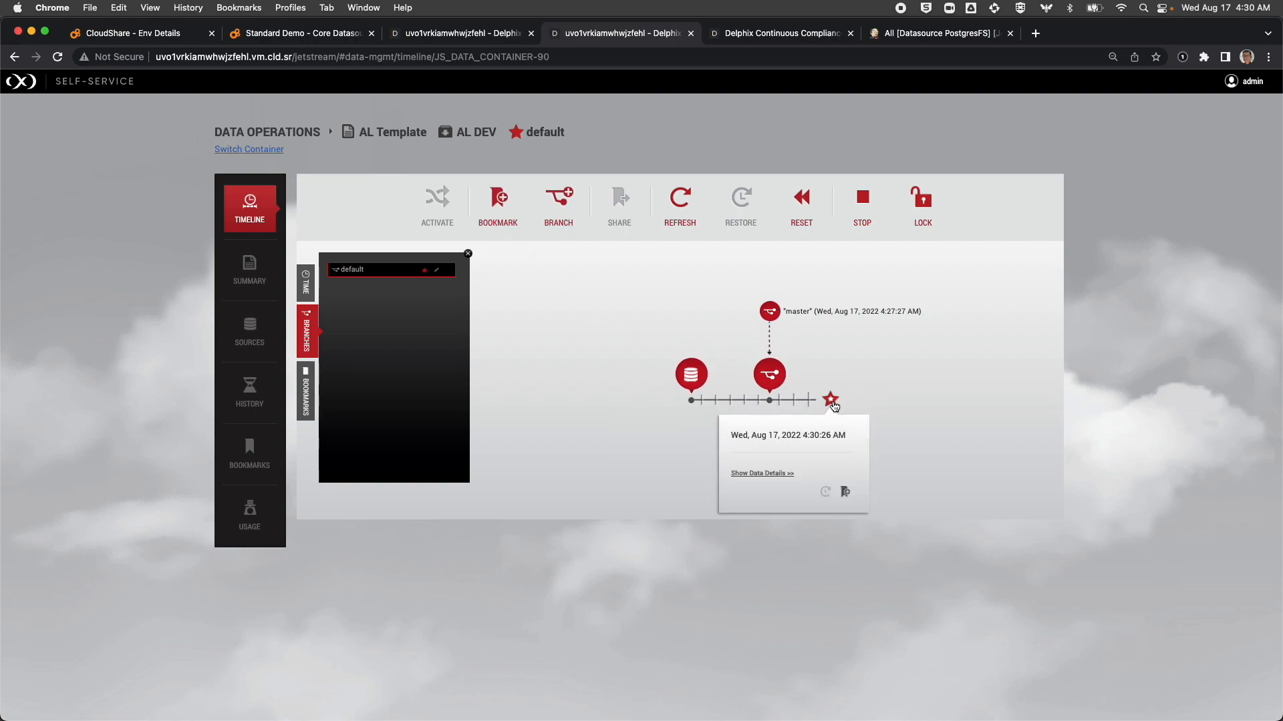
Create a branch named v1.0 from the selected current point of the AL DEV container.
left_click(561, 209)
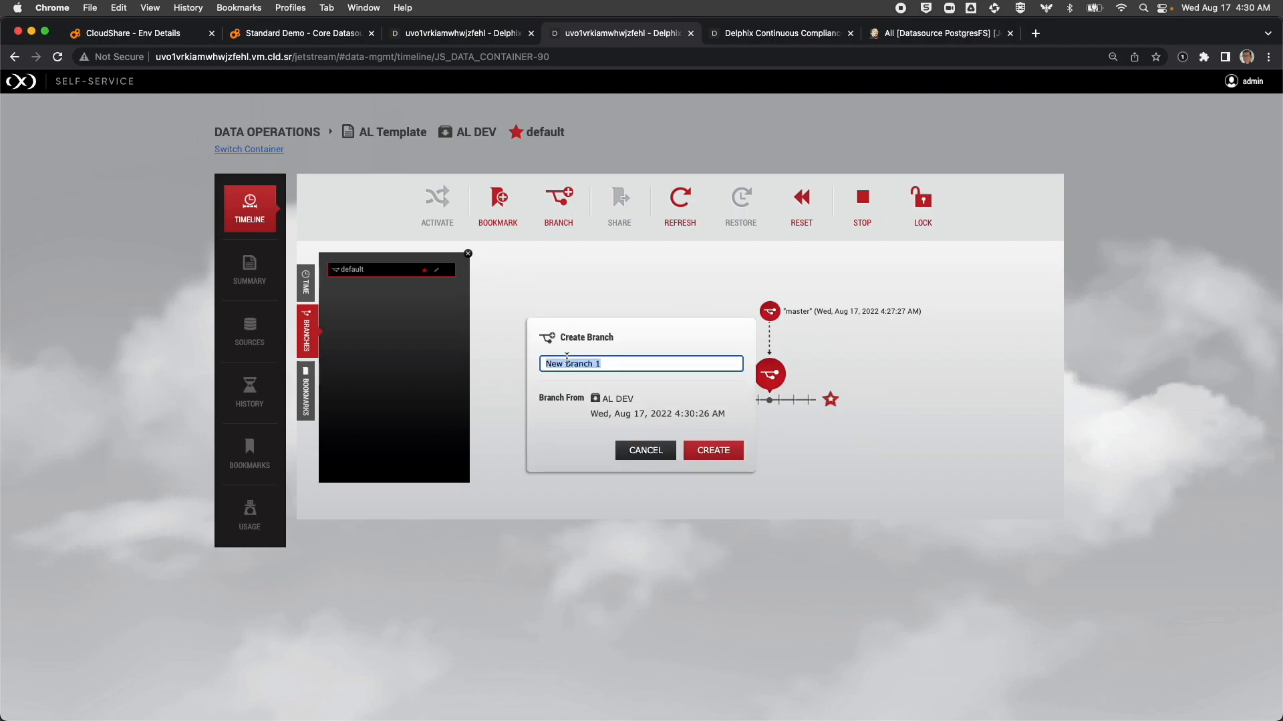
triple_click(611, 364)
type("v1.0")
left_click(714, 450)
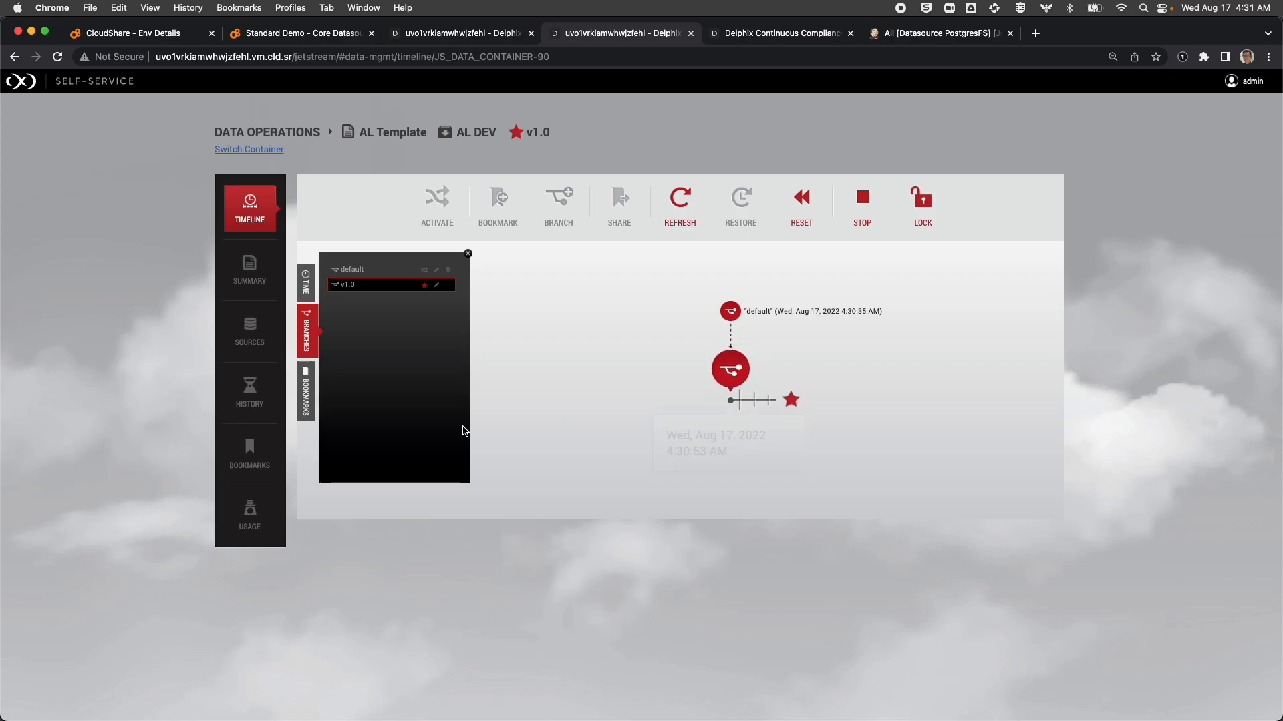
Copy the ALFSMASK source path from AL DEV's sources, switch to Terminal, and change directory to /mnt/provision/V/mnt/provision/ALFSDEV.
left_click(247, 339)
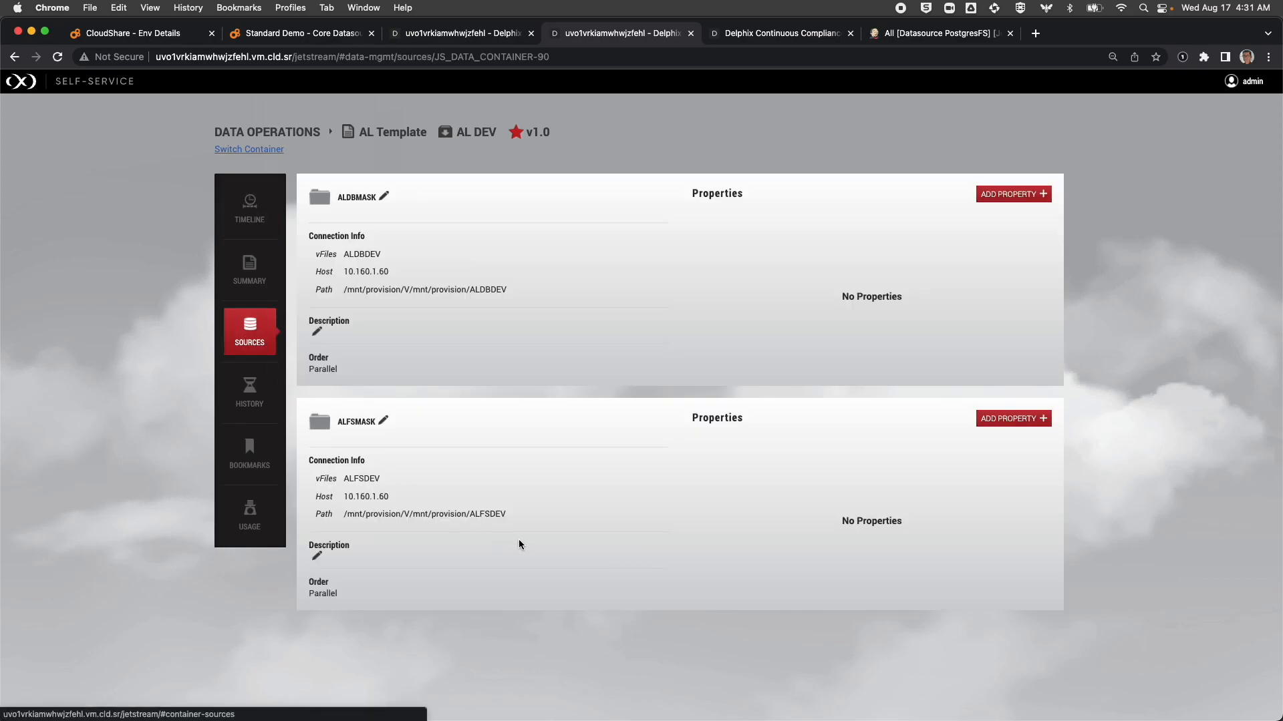
left_click_drag(508, 514, 344, 518)
key("super+c")
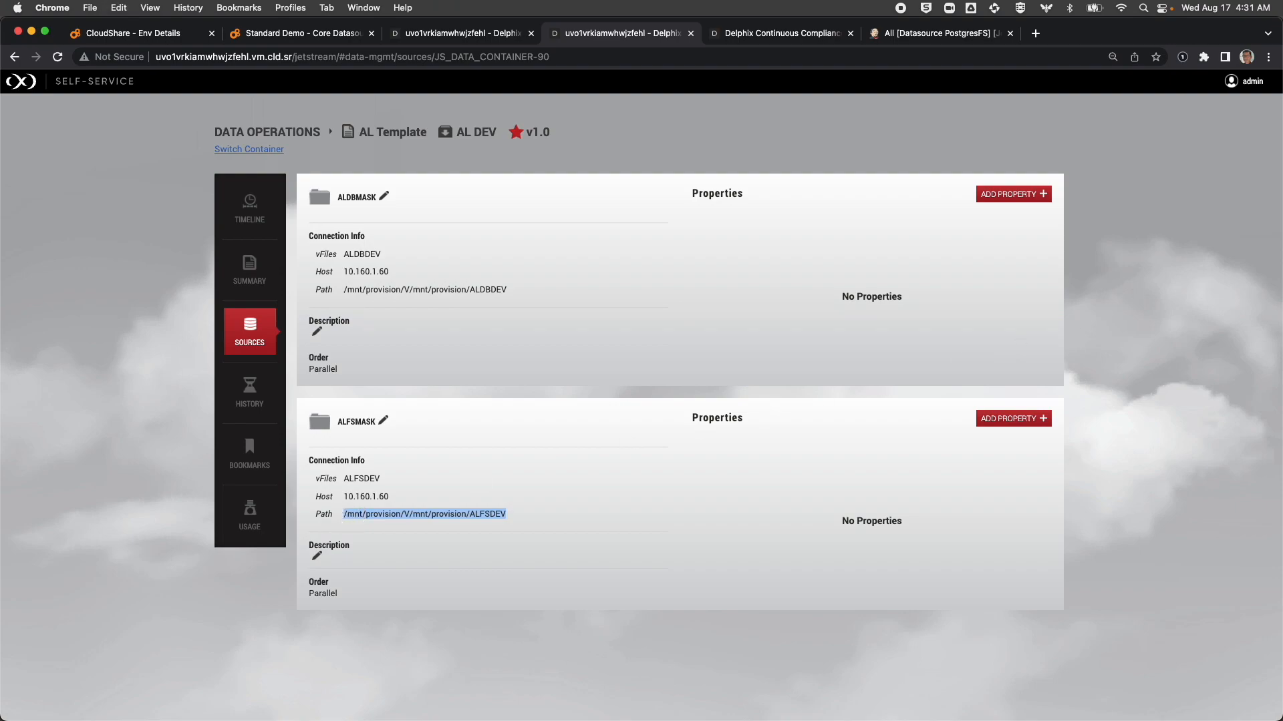
key("super+Tab")
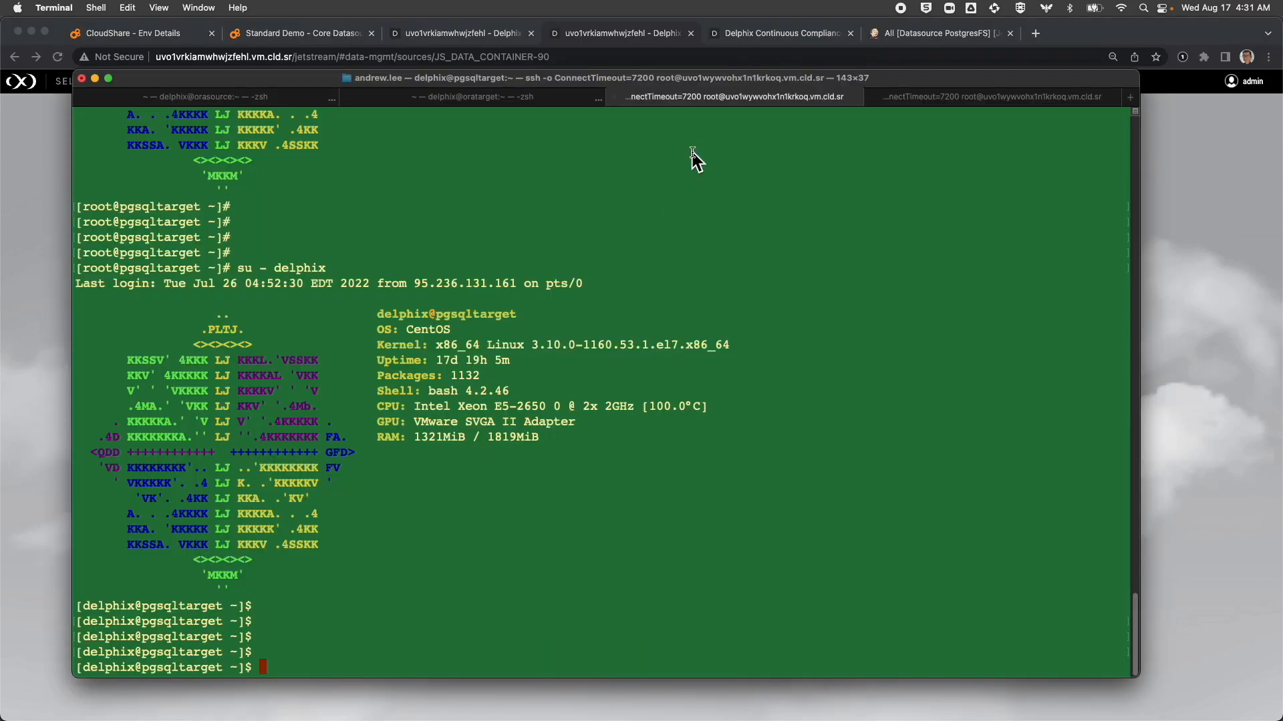
type("cd")
key("super+v")
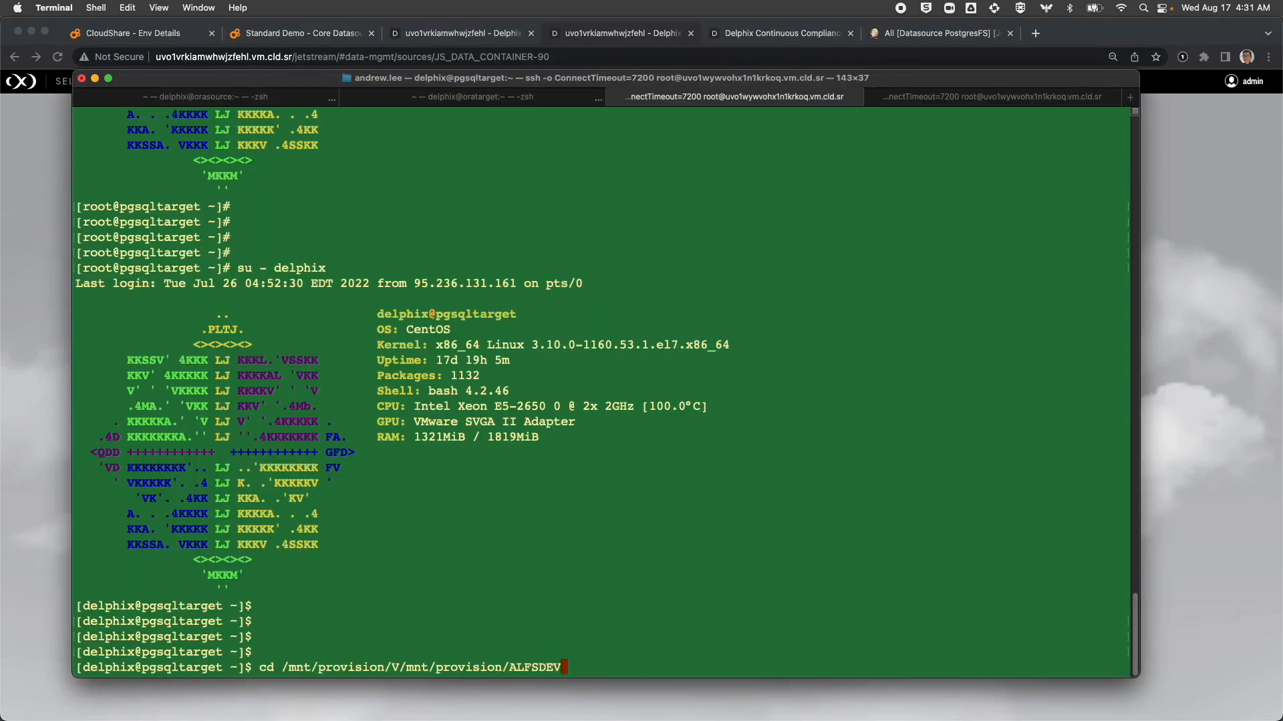
key("Return")
key("Return")
key("Return")
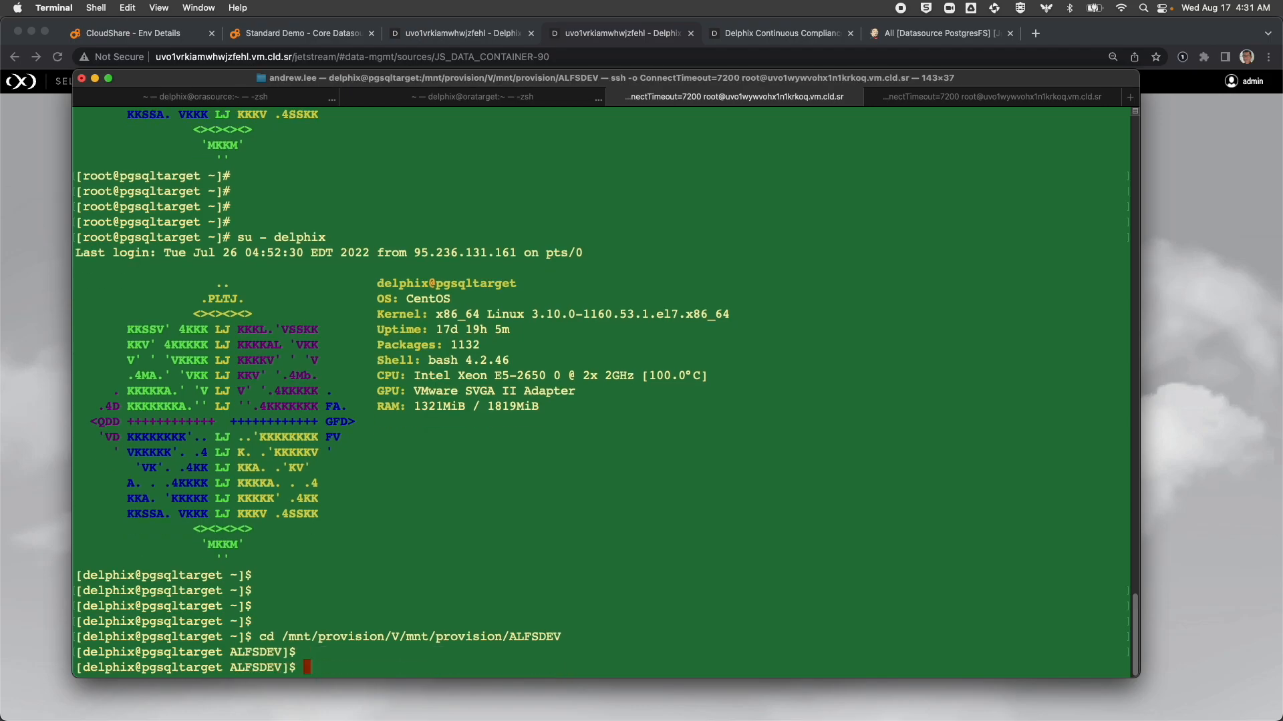
List the contents of the ALFSDEV directory with ls -ltr.
type("ls -ltr")
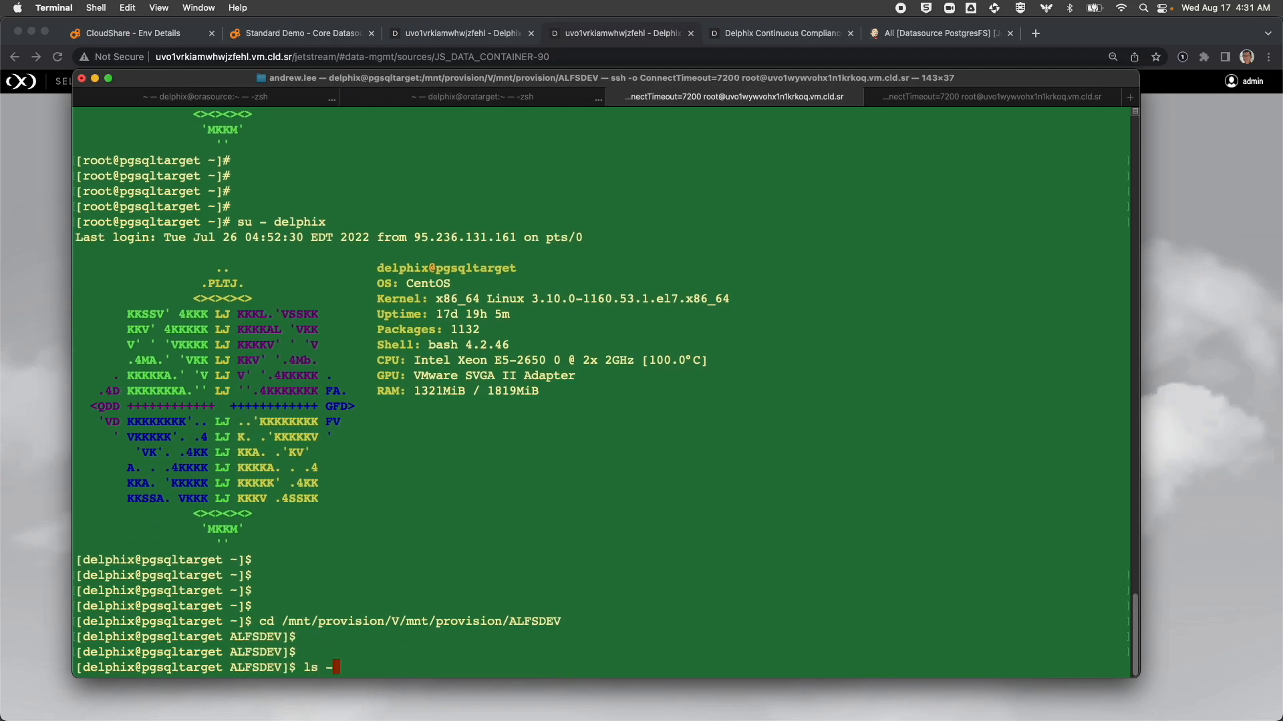
key("Return")
key("Return")
key("Return")
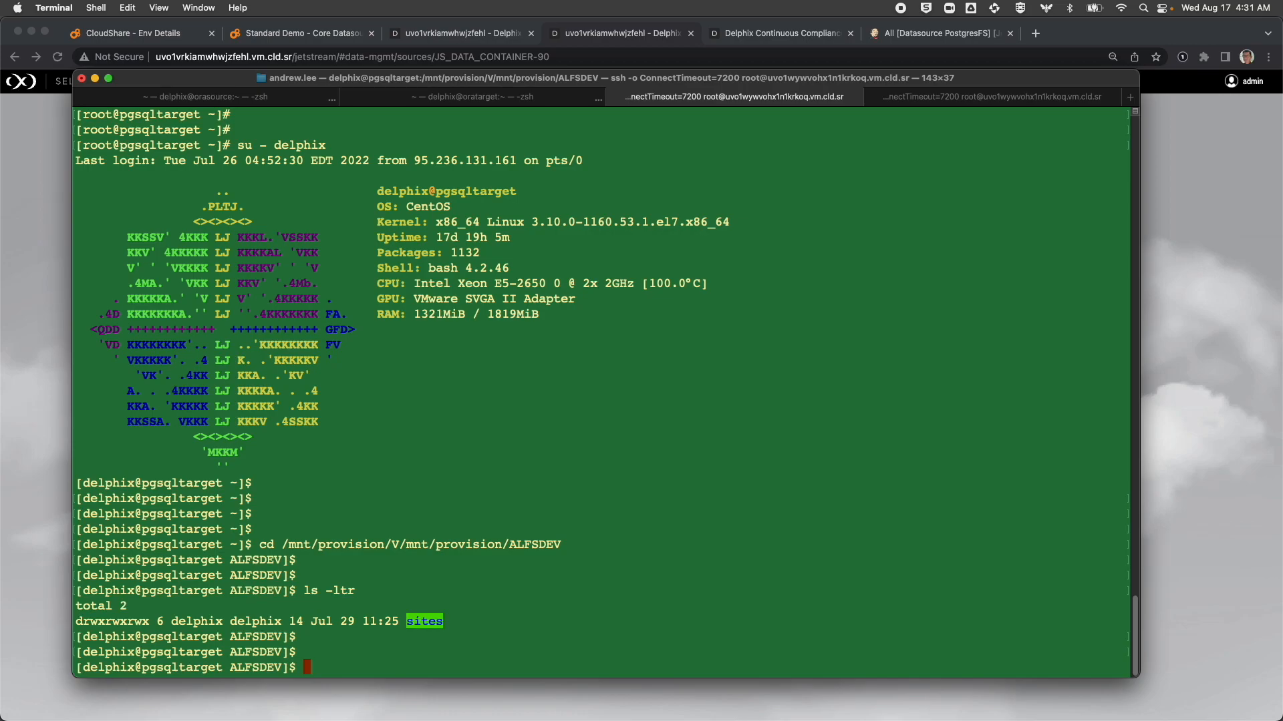
Create an empty file named app_v1_0 in the ALFSDEV directory and list the directory with ls -ltr.
type("touch app_v1_0")
key("Return")
key("Return")
type("ls -ltr")
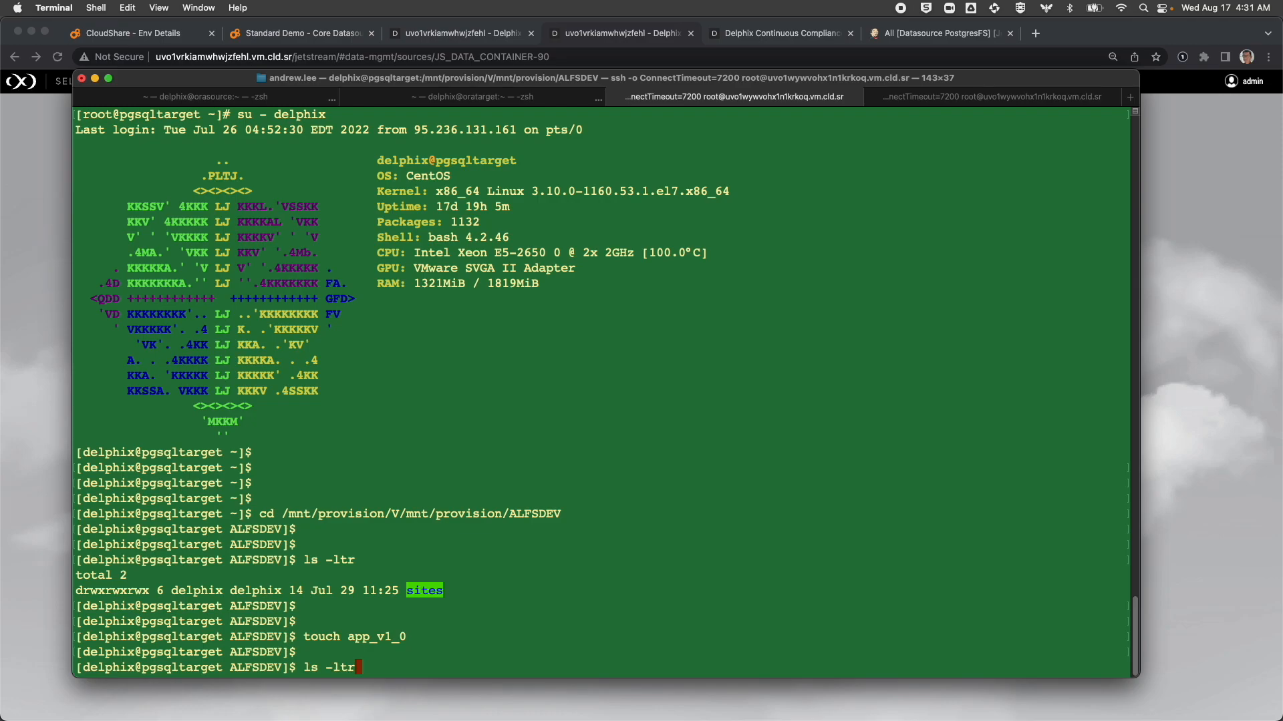
key("Return")
key("Return")
key("Return")
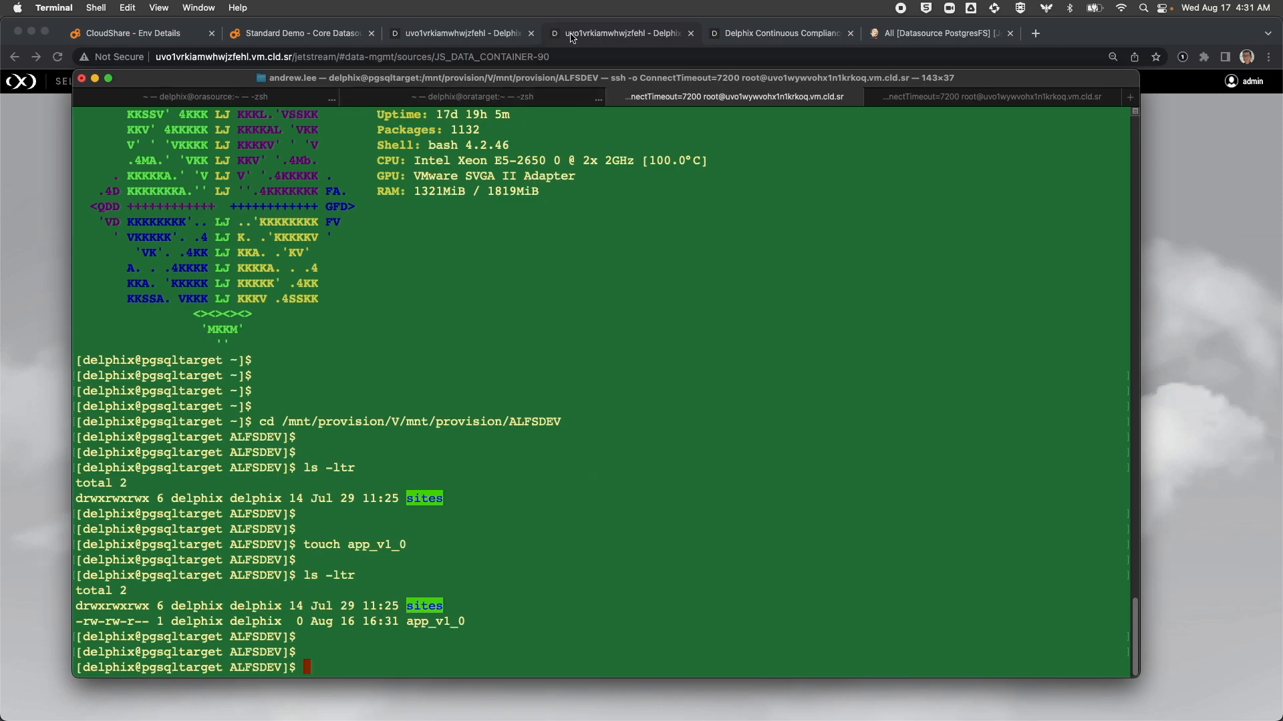
In Self-Service, bookmark the current point of AL DEV's v1.0 timeline as "v1.0 Ready for QA Testing" and share the bookmark.
left_click(593, 38)
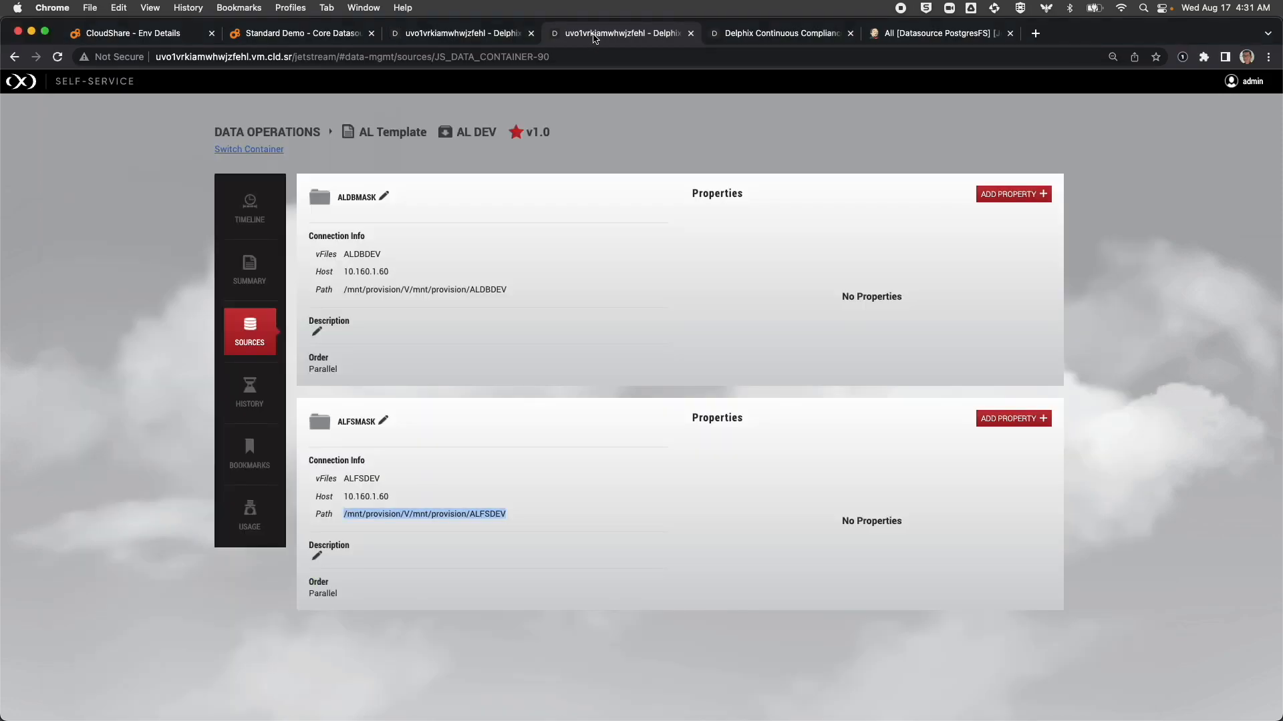
left_click(249, 208)
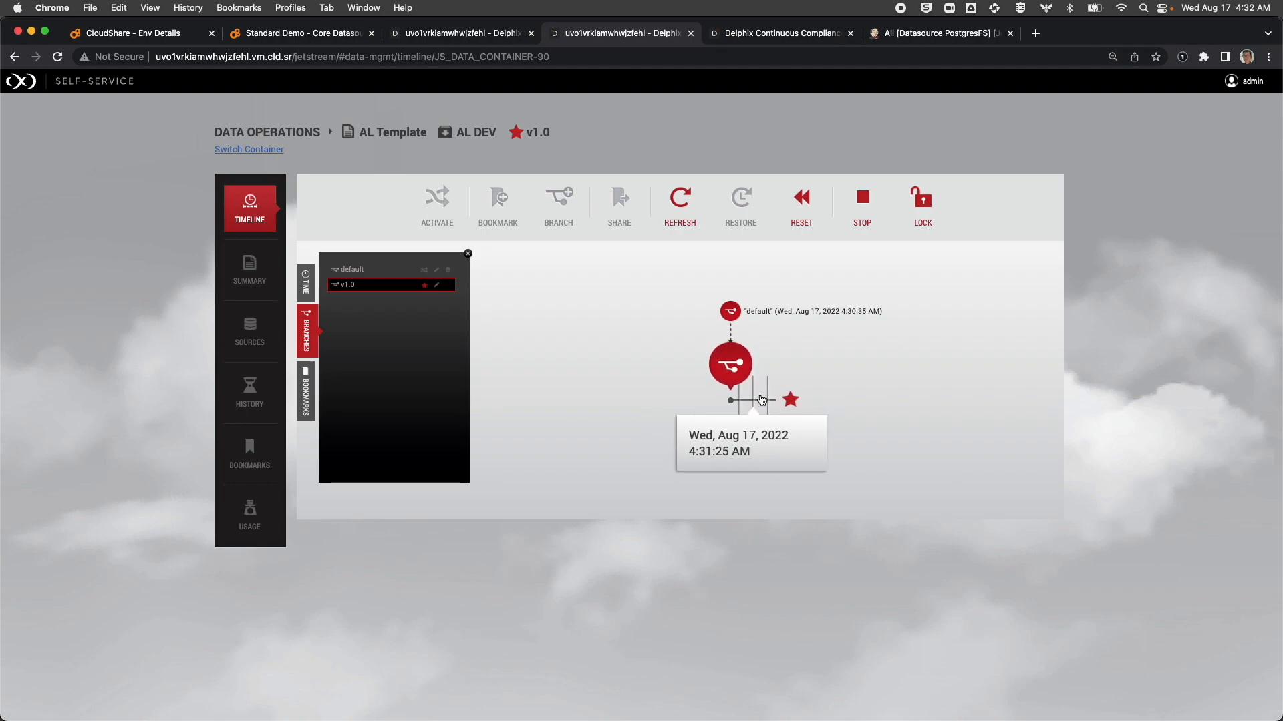
left_click(792, 403)
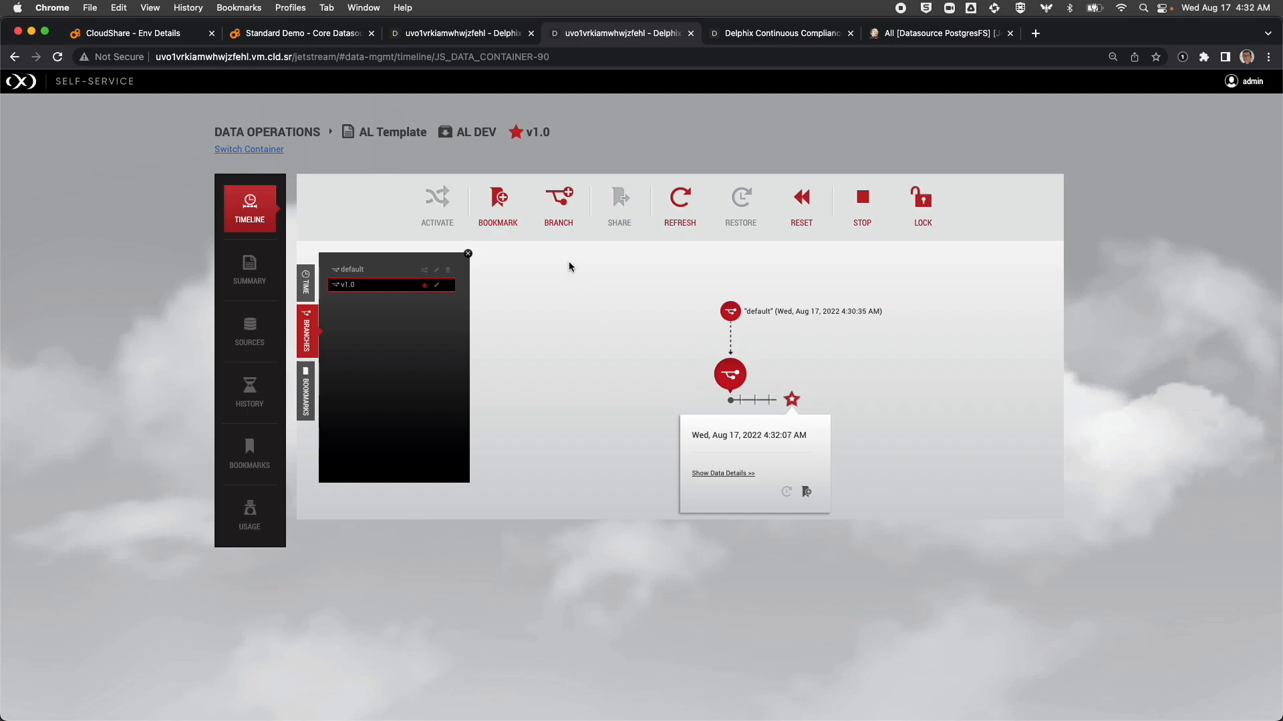
left_click(498, 200)
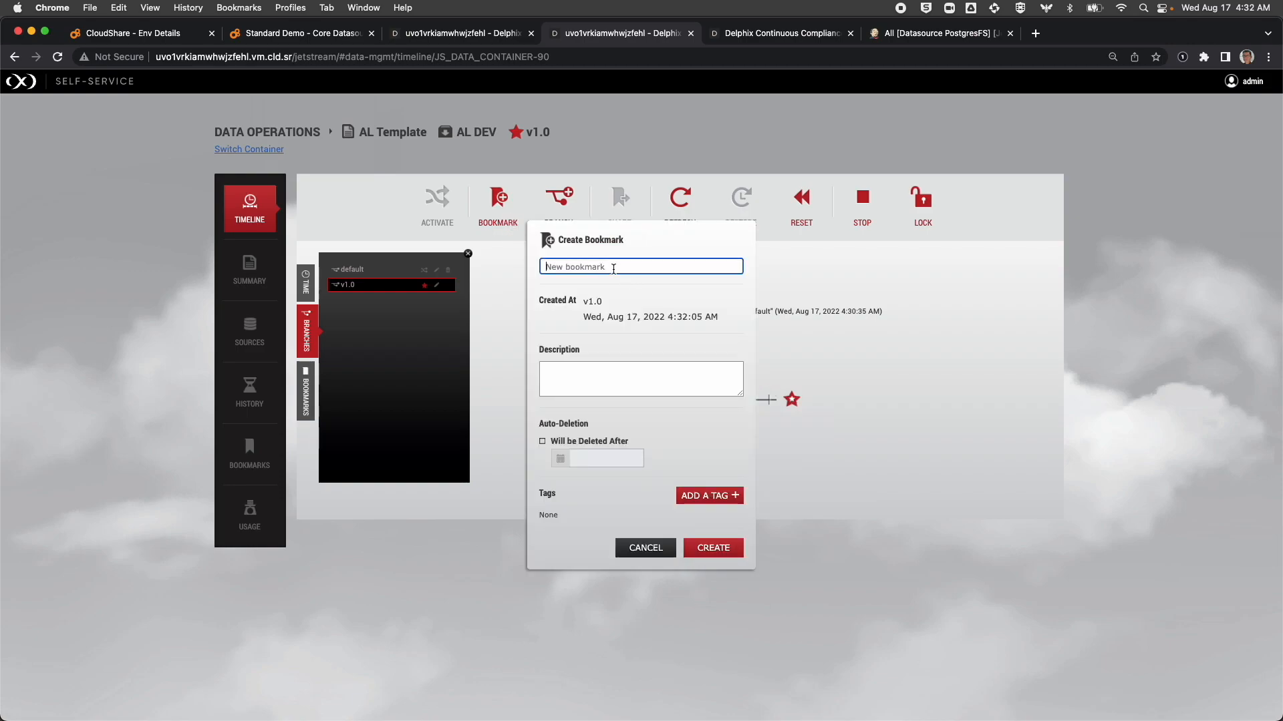
type("v1.0 Ready for QA Testing")
left_click(721, 553)
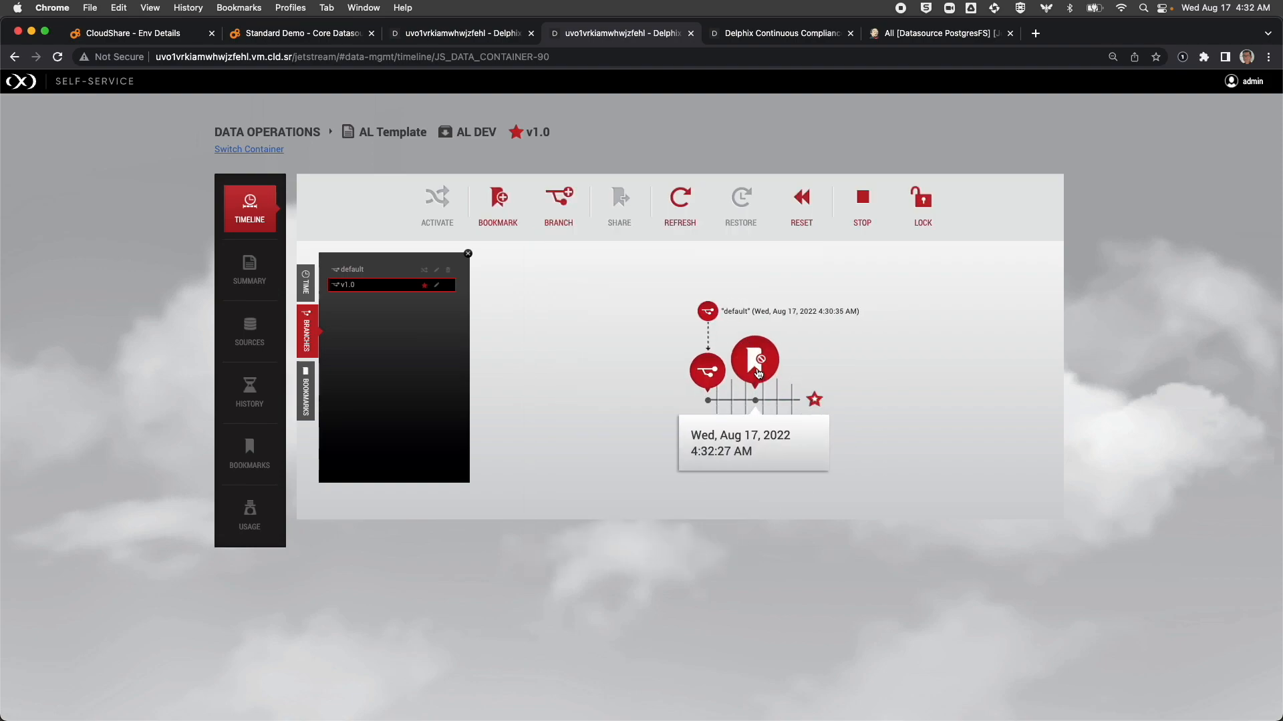
left_click(757, 372)
left_click(742, 573)
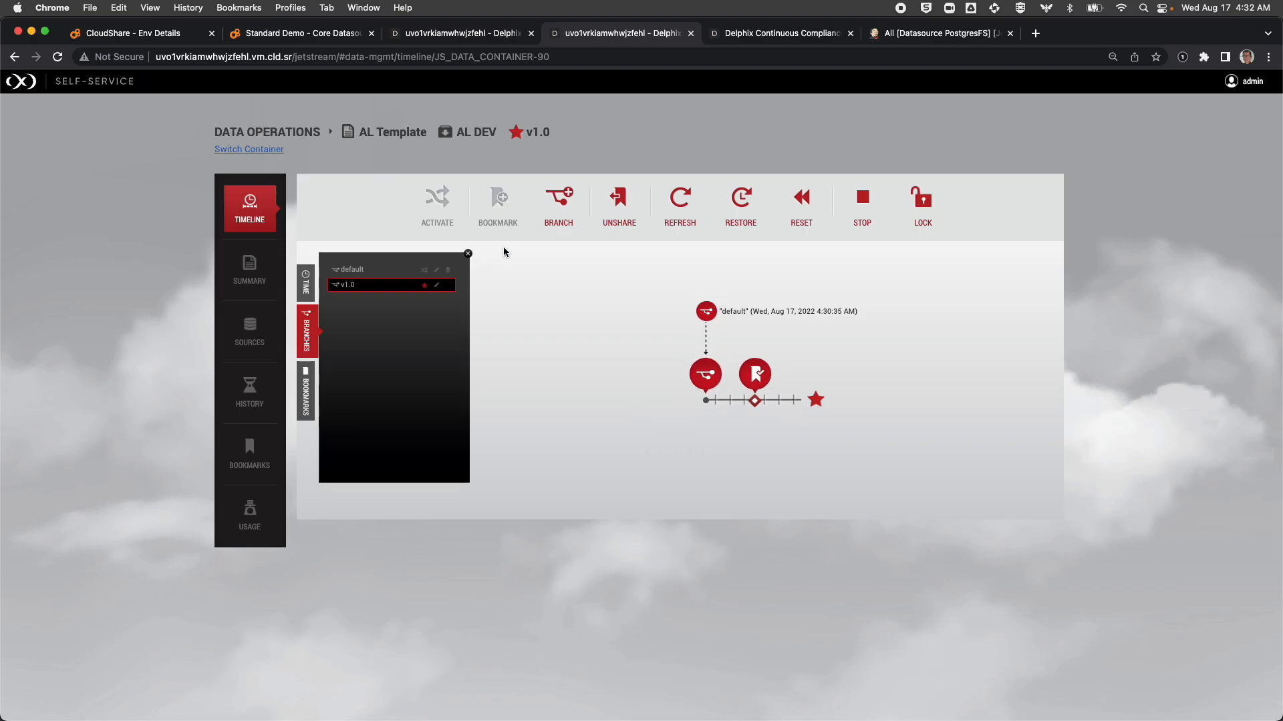
Switch to the AL QA container and include available bookmarks in its bookmark overview.
left_click(254, 151)
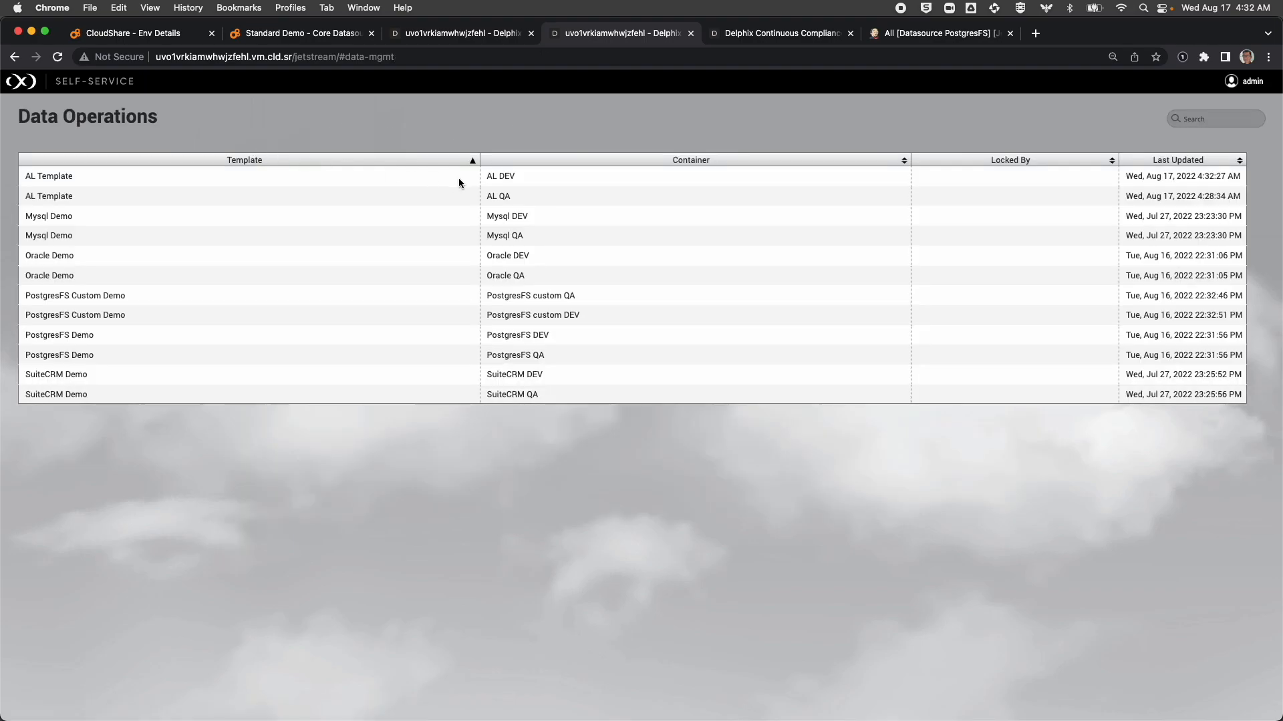
left_click(504, 196)
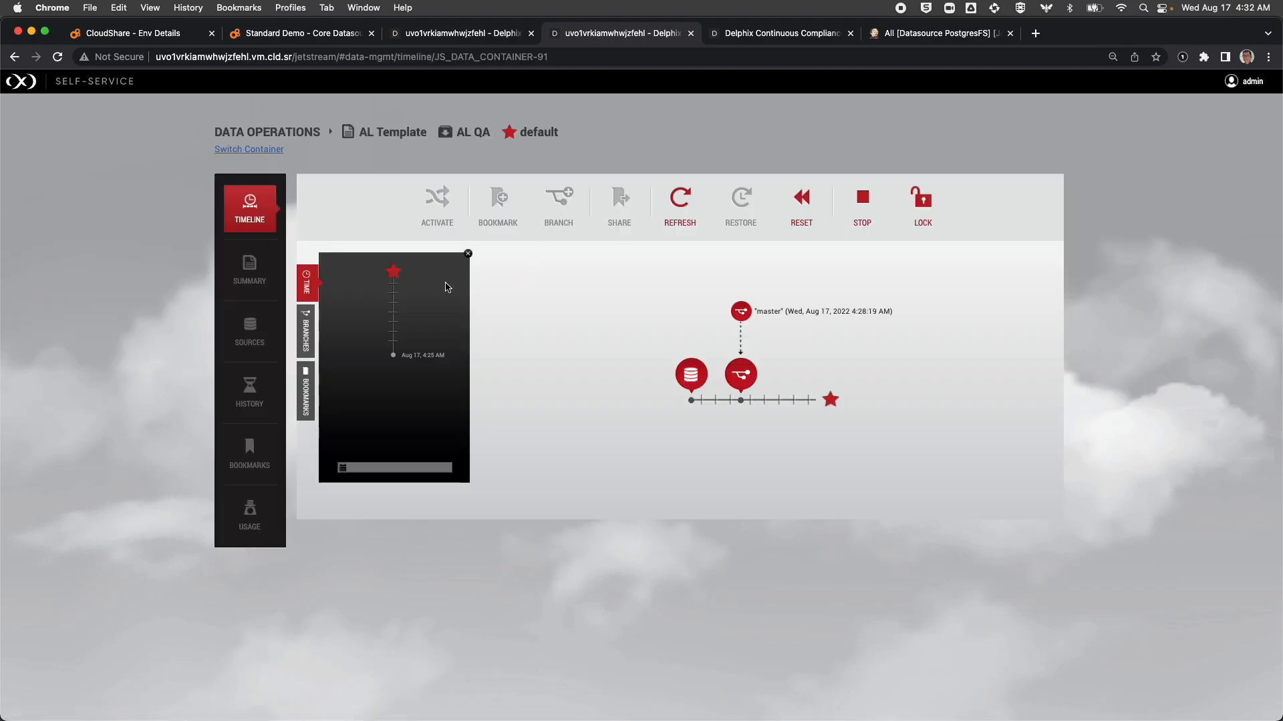
left_click(310, 326)
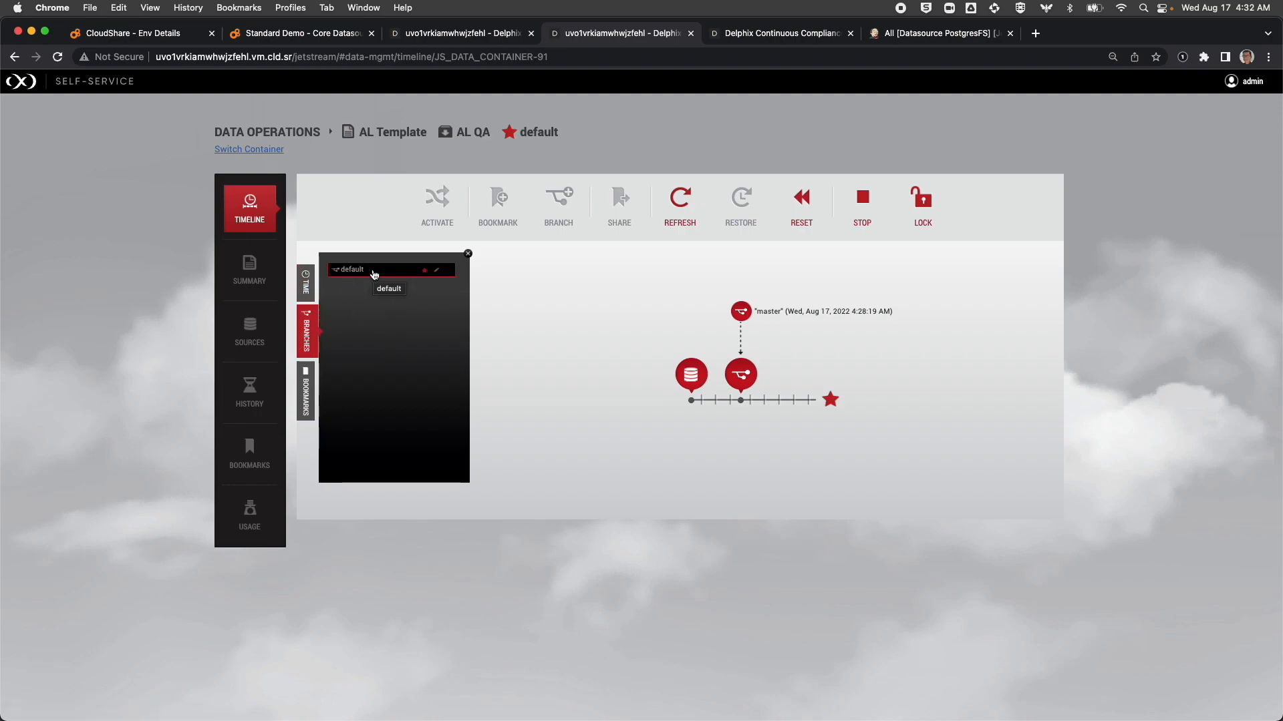
left_click(247, 457)
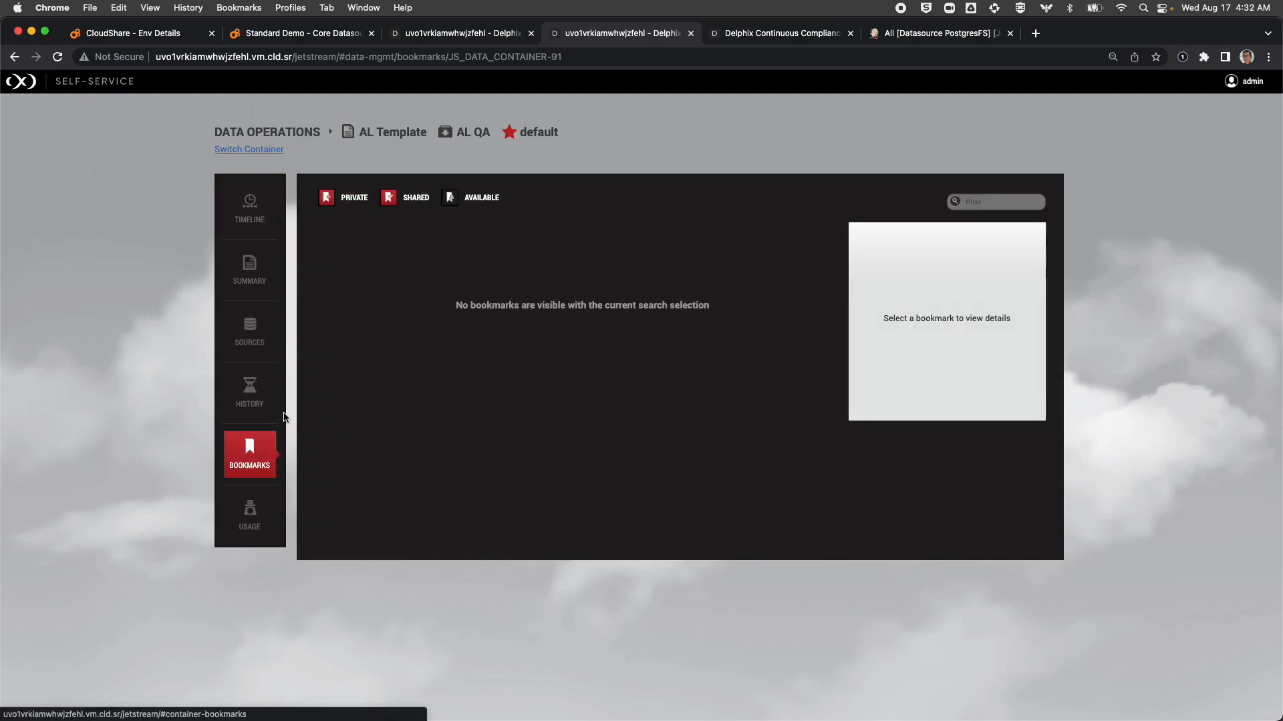
left_click(479, 199)
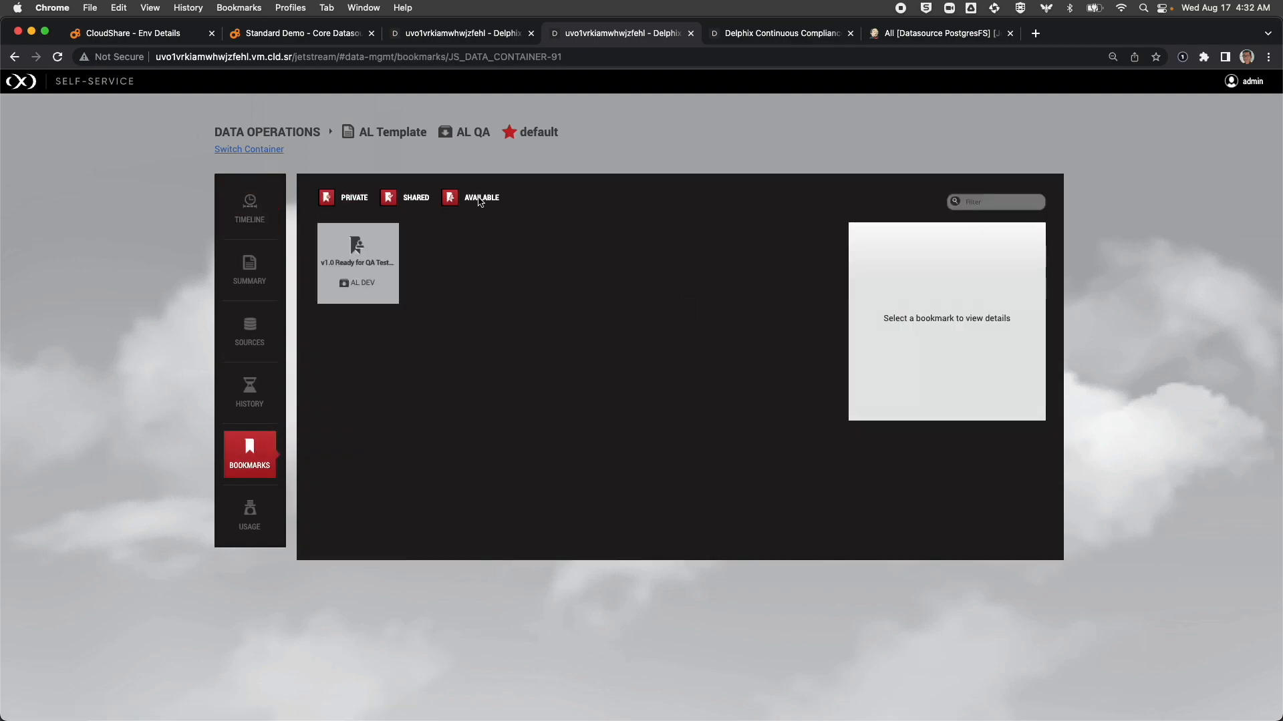
Create a branch named "v1.0 QA testing" in AL QA from the shared "v1.0 Ready for QA Testing" bookmark.
left_click(372, 256)
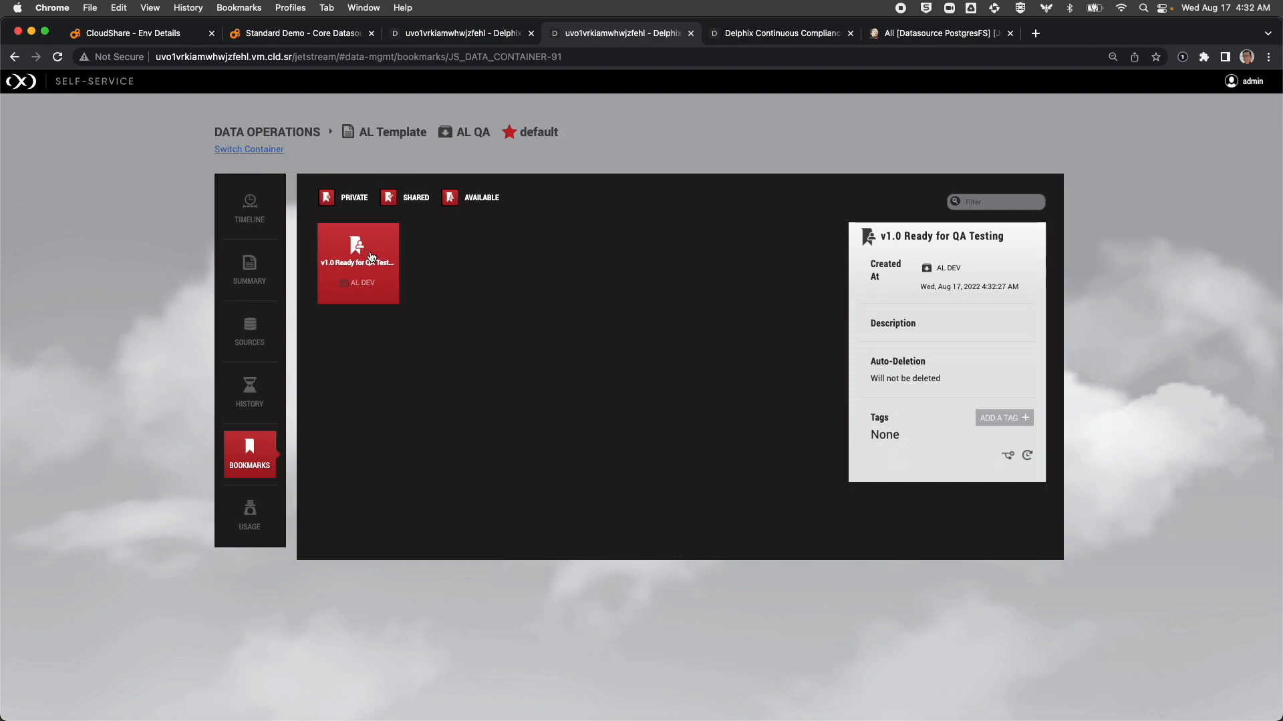
left_click(1007, 457)
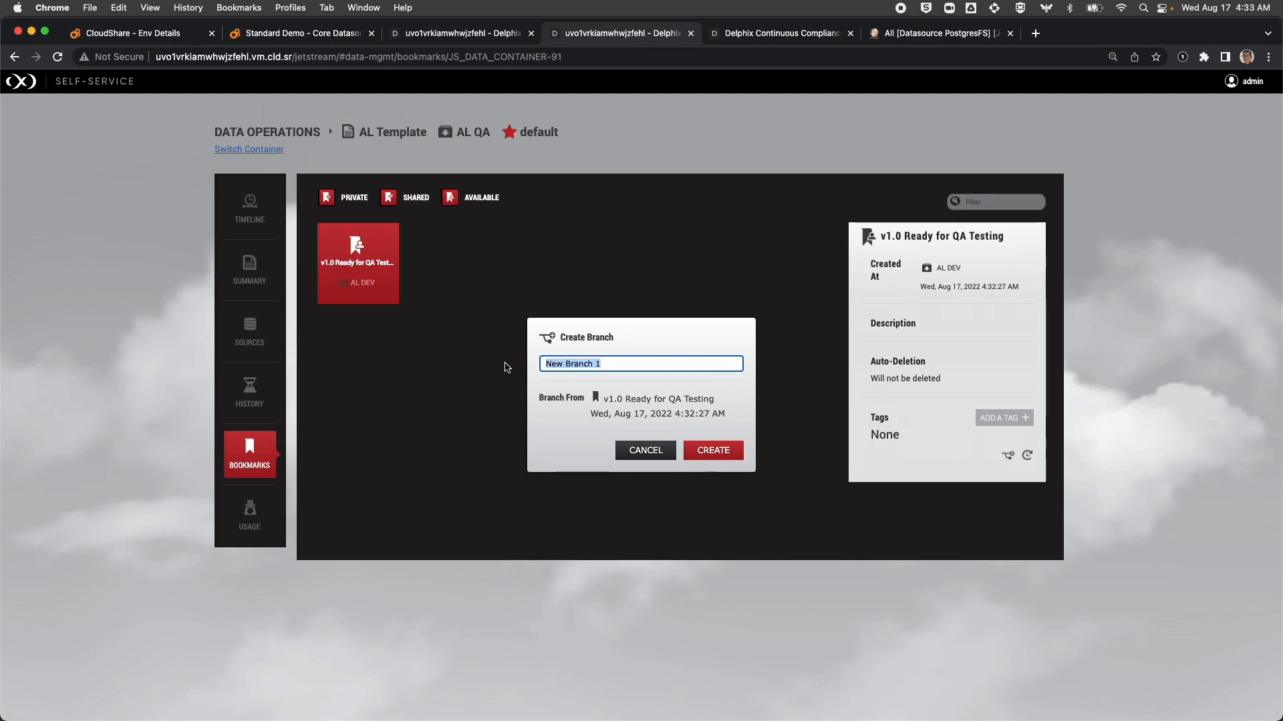
type("v1.0")
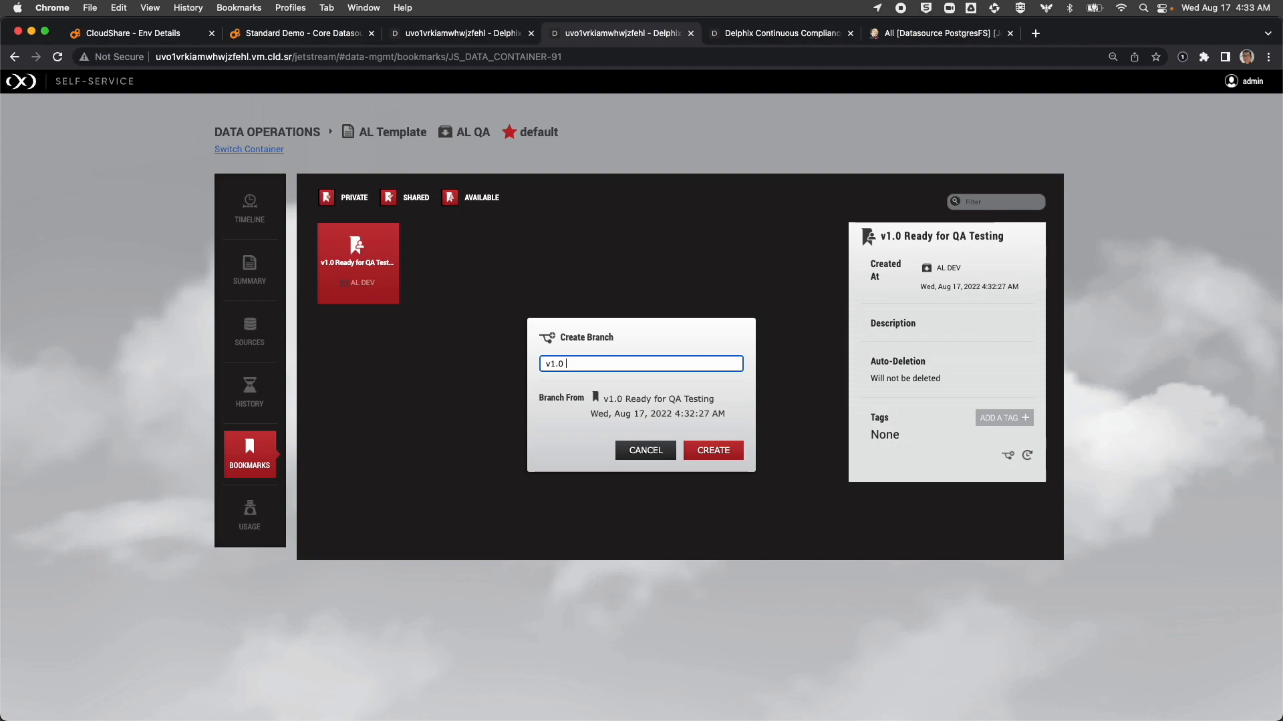
type(" QA testing")
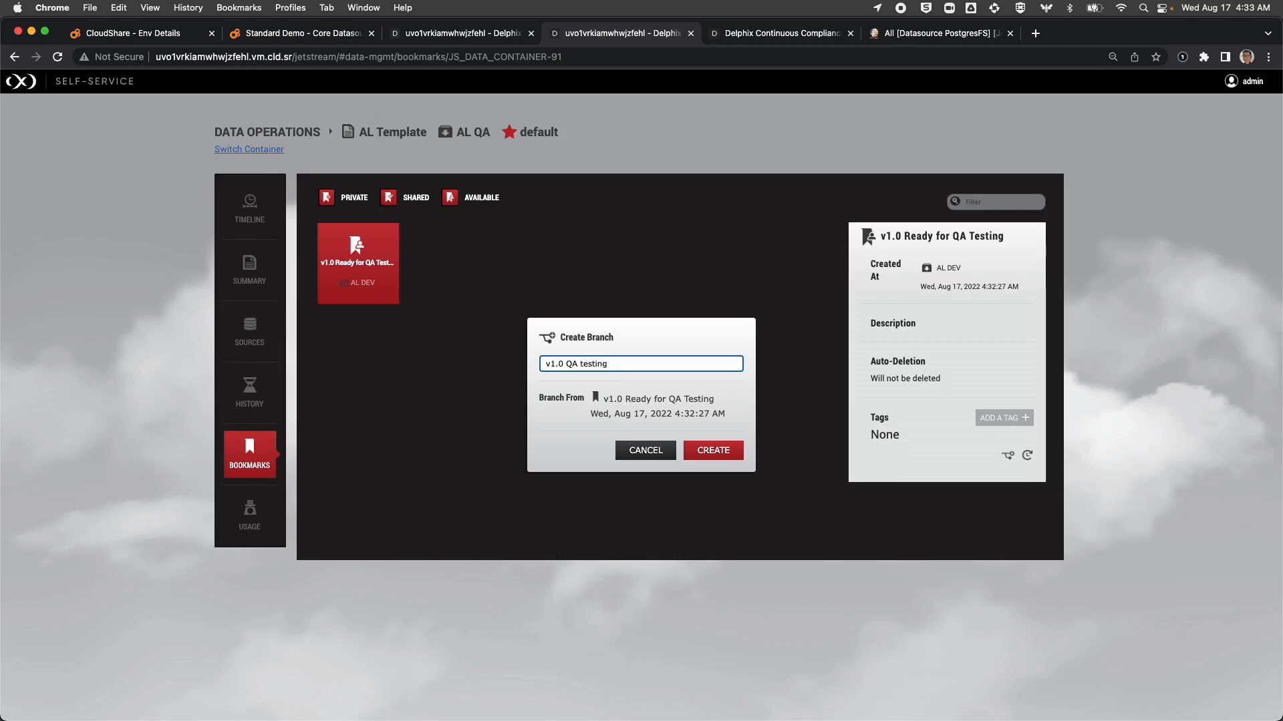
left_click(714, 452)
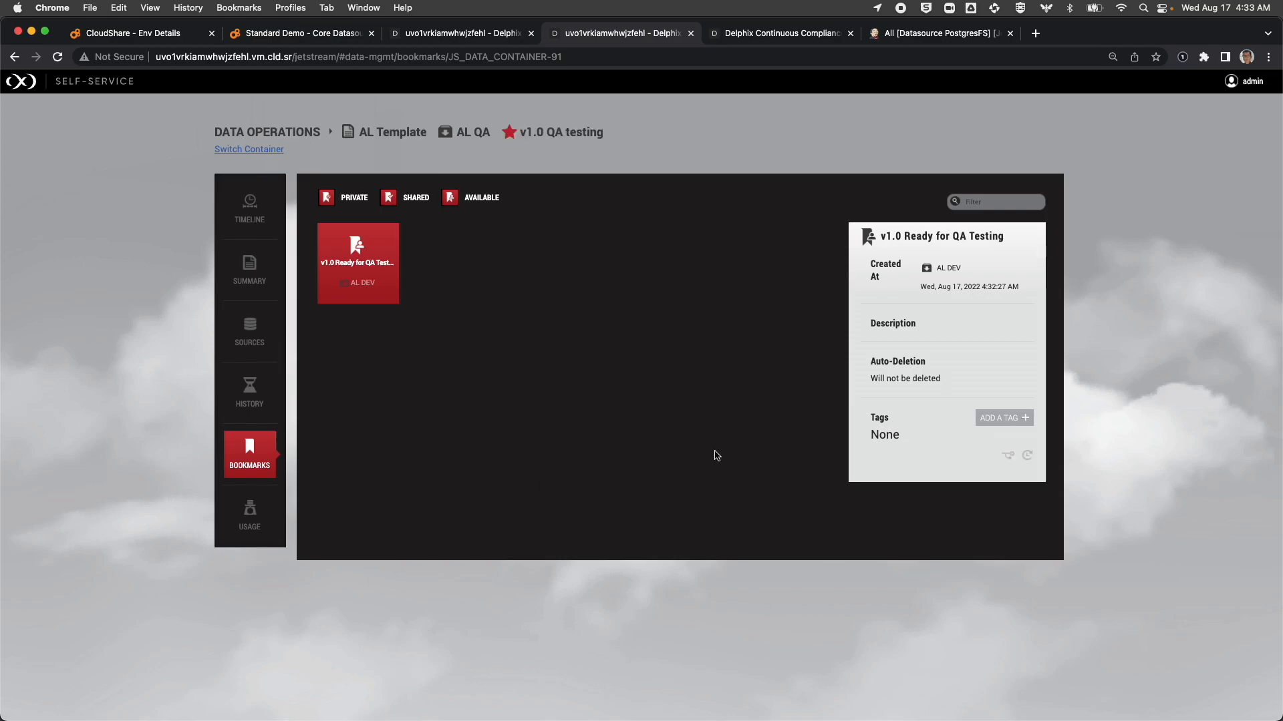
Bookmark the current point on AL QA's "v1.0 QA testing" timeline as "v1.0 QA Pre Test".
left_click(249, 208)
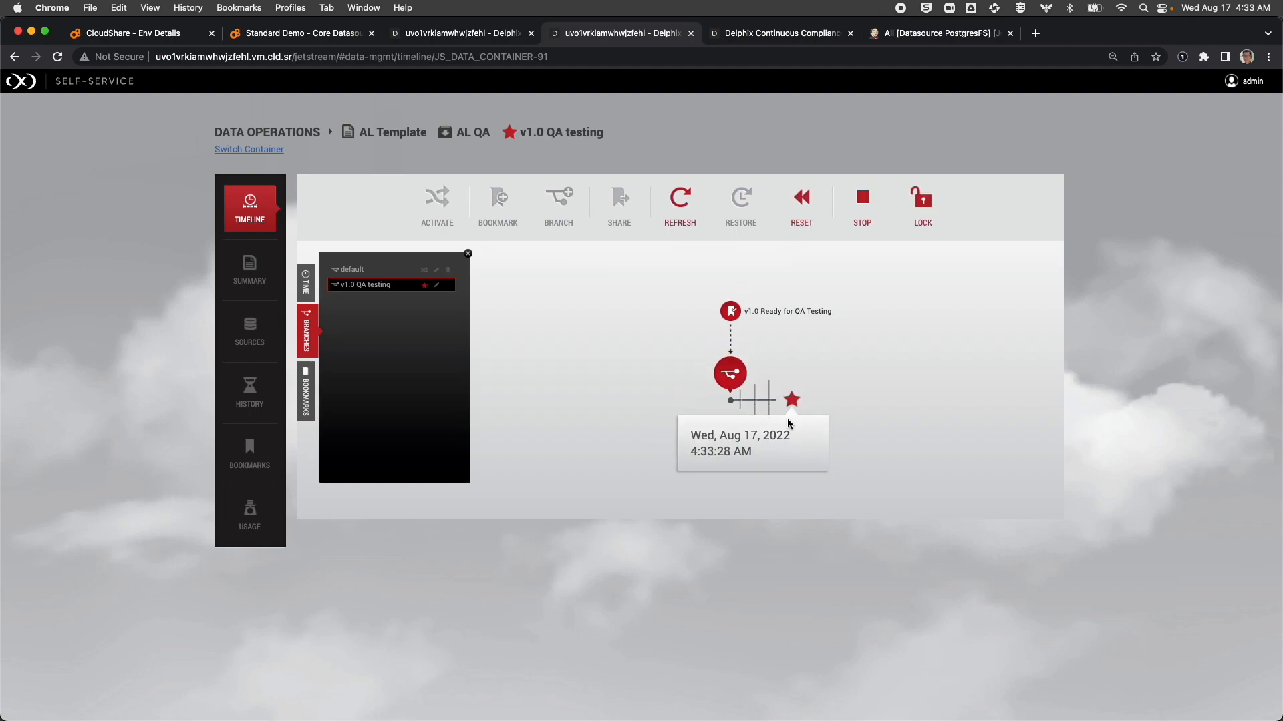
left_click(792, 401)
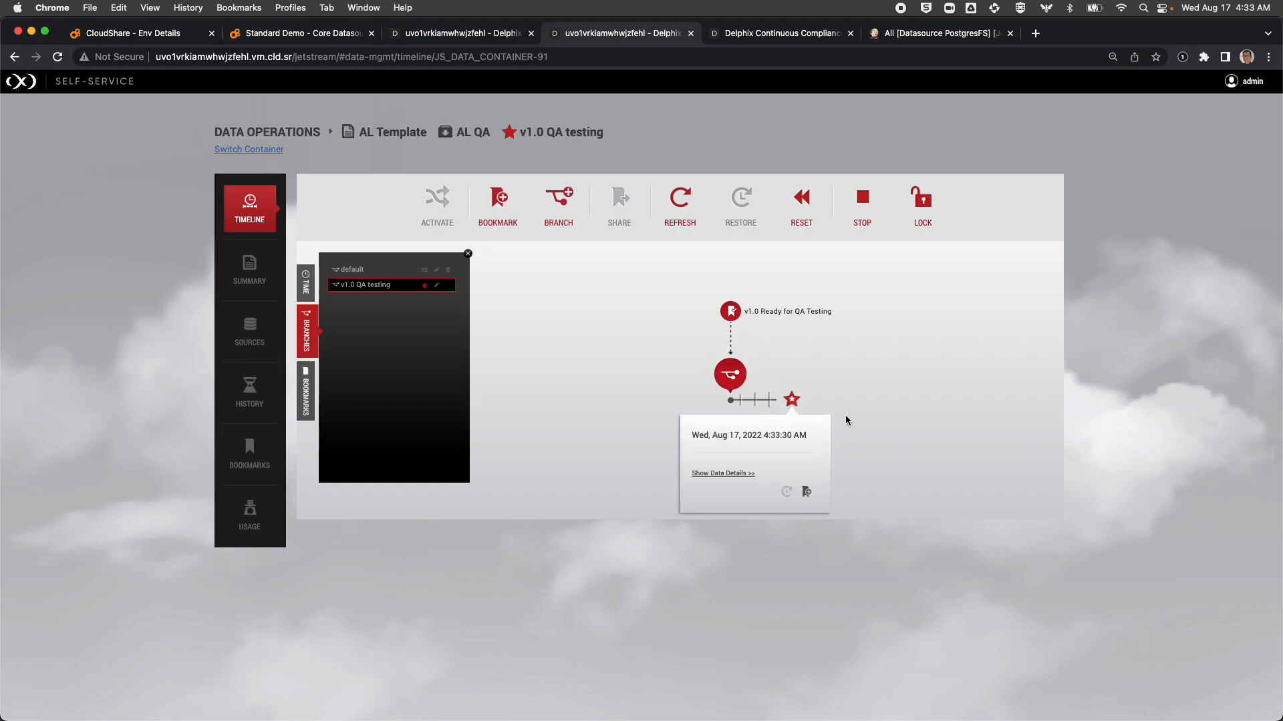
left_click(499, 223)
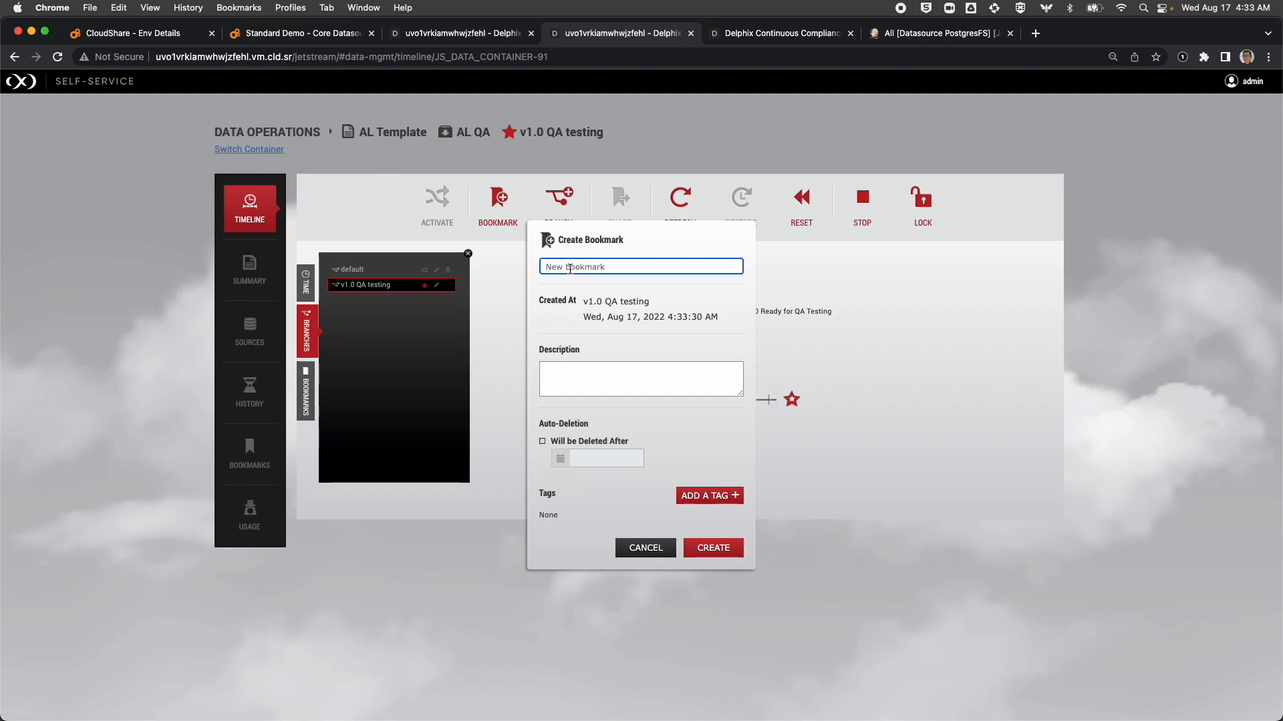
type("v1.0 QA Pre Test")
left_click(714, 548)
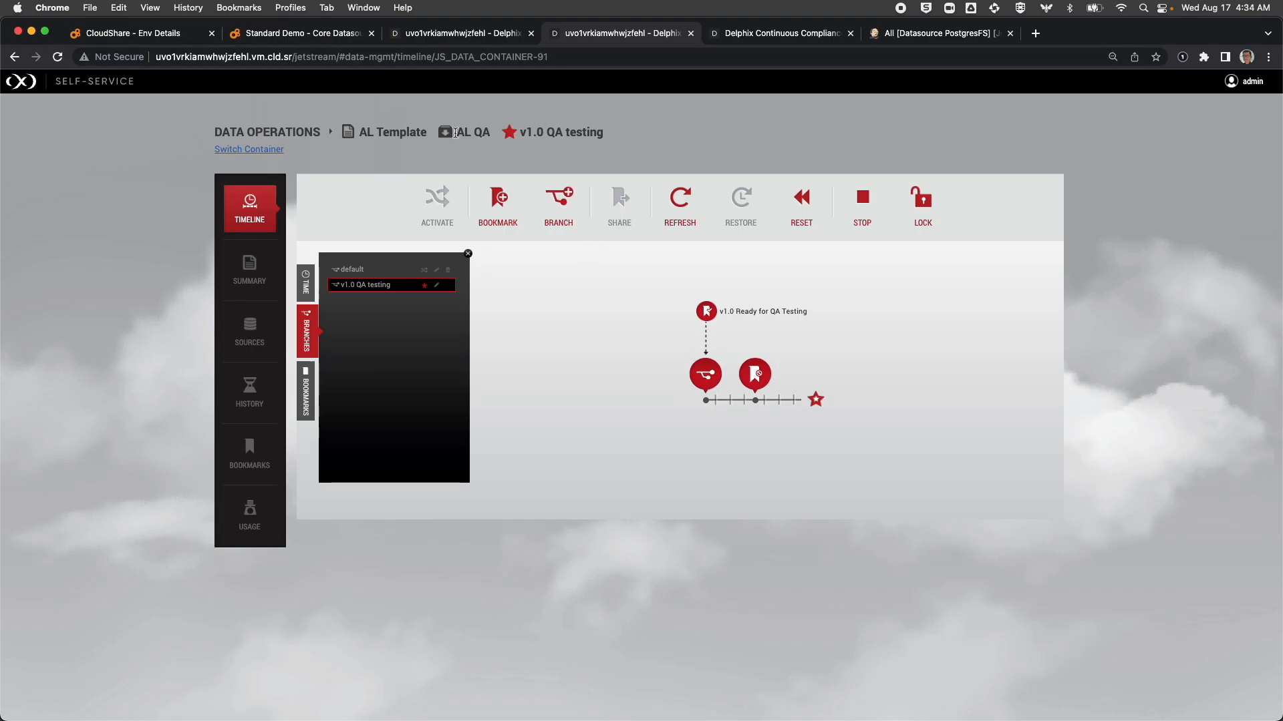
Open the AL QA container's sources and copy the ALFSQA vFiles mount path.
left_click(257, 340)
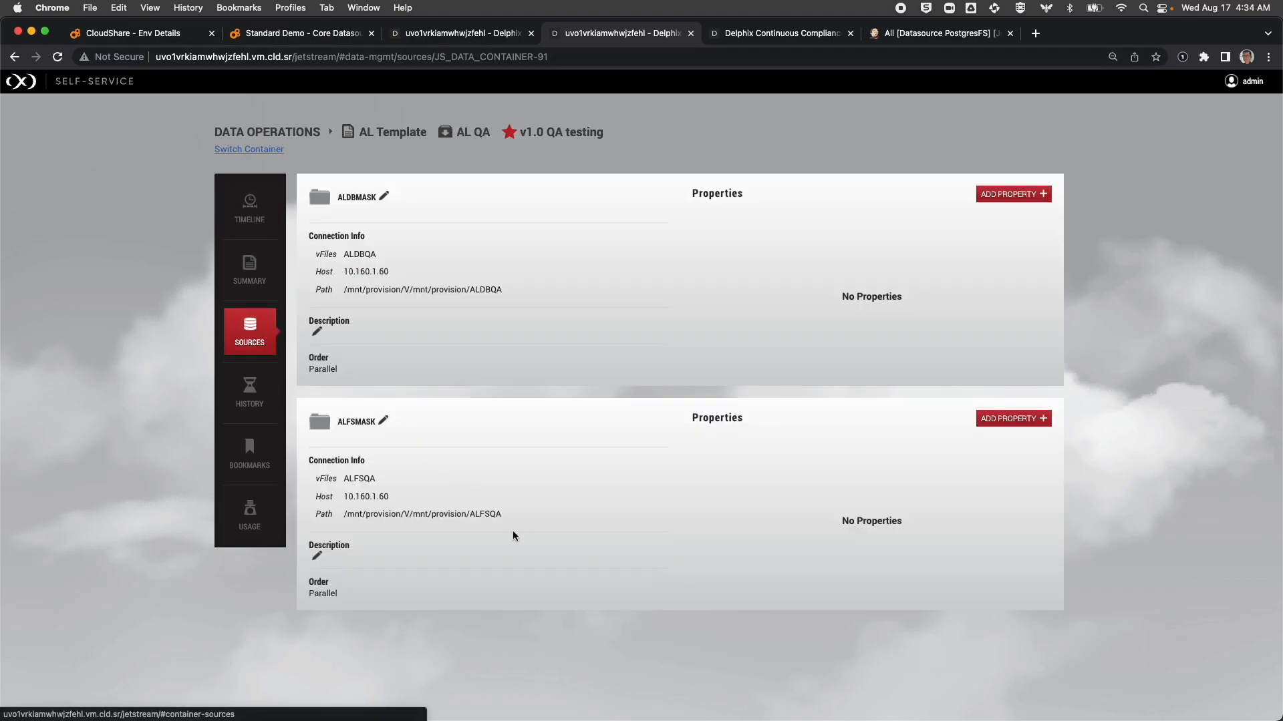
left_click_drag(506, 515, 342, 515)
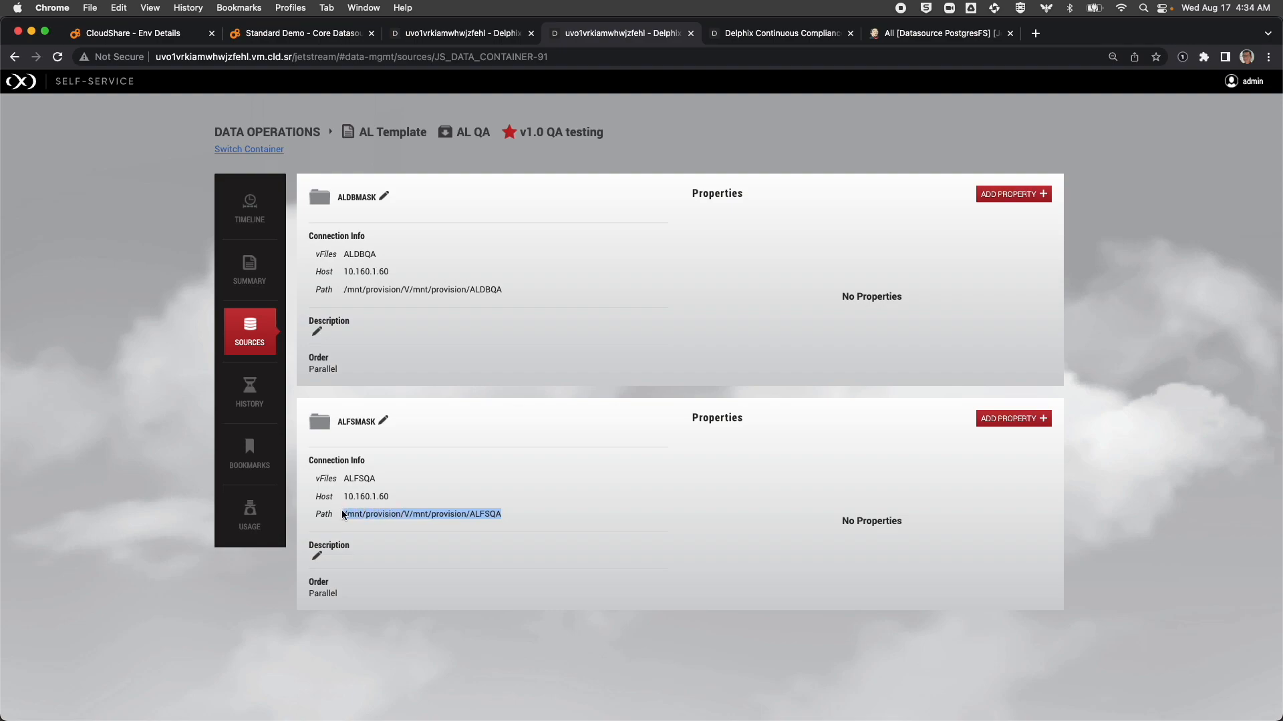
right_click(384, 518)
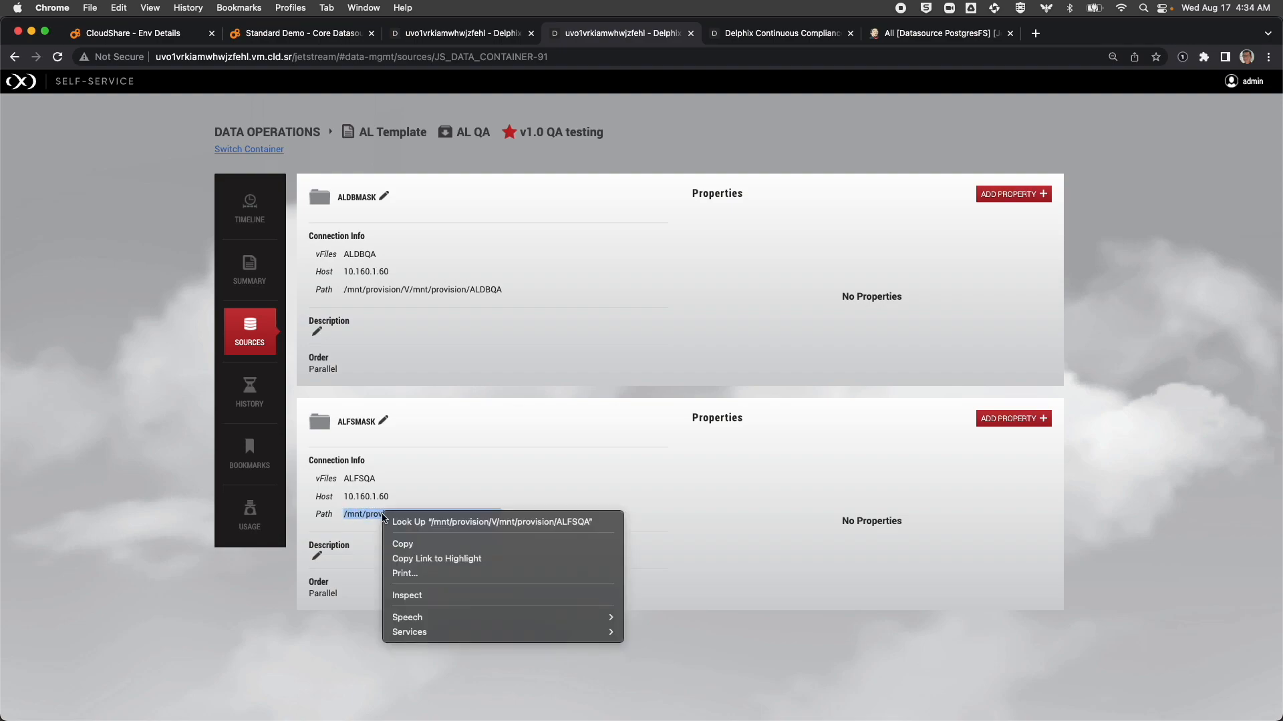
left_click(433, 545)
Switch to the blue QA terminal session and change directory to /mnt/provision/V/mnt/provision/ALFSQA.
key("super+Tab")
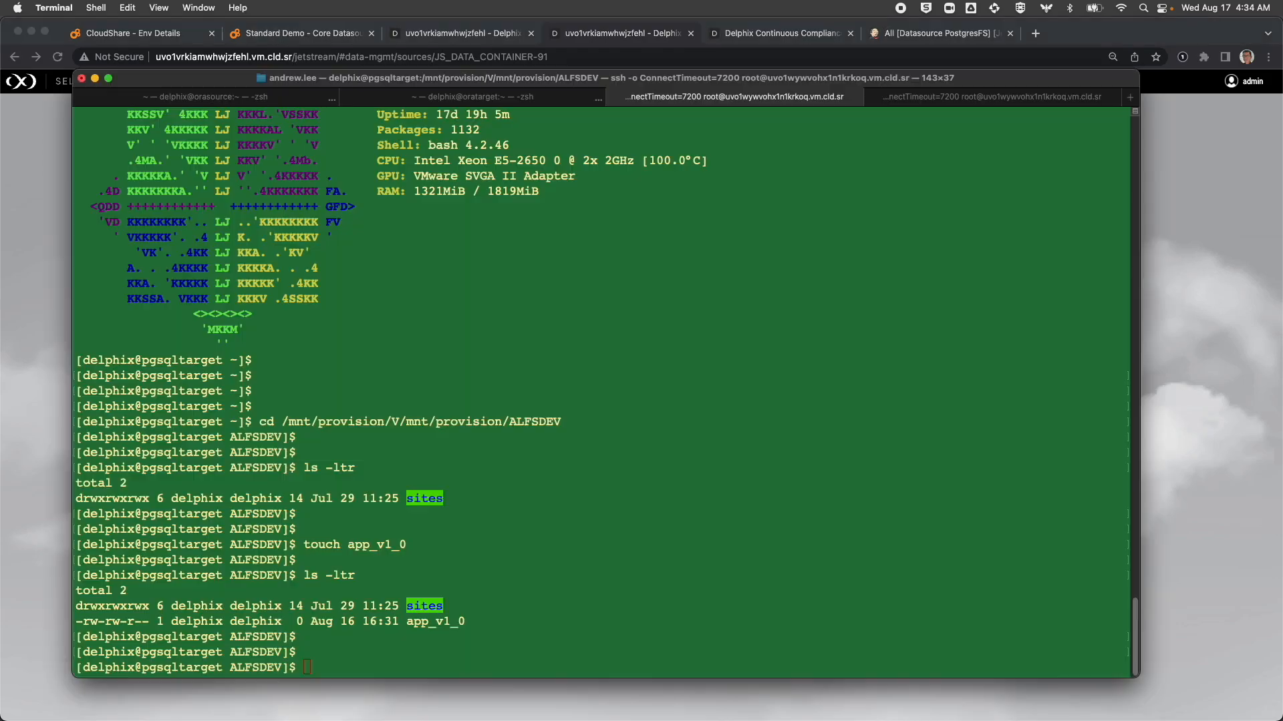
left_click(952, 99)
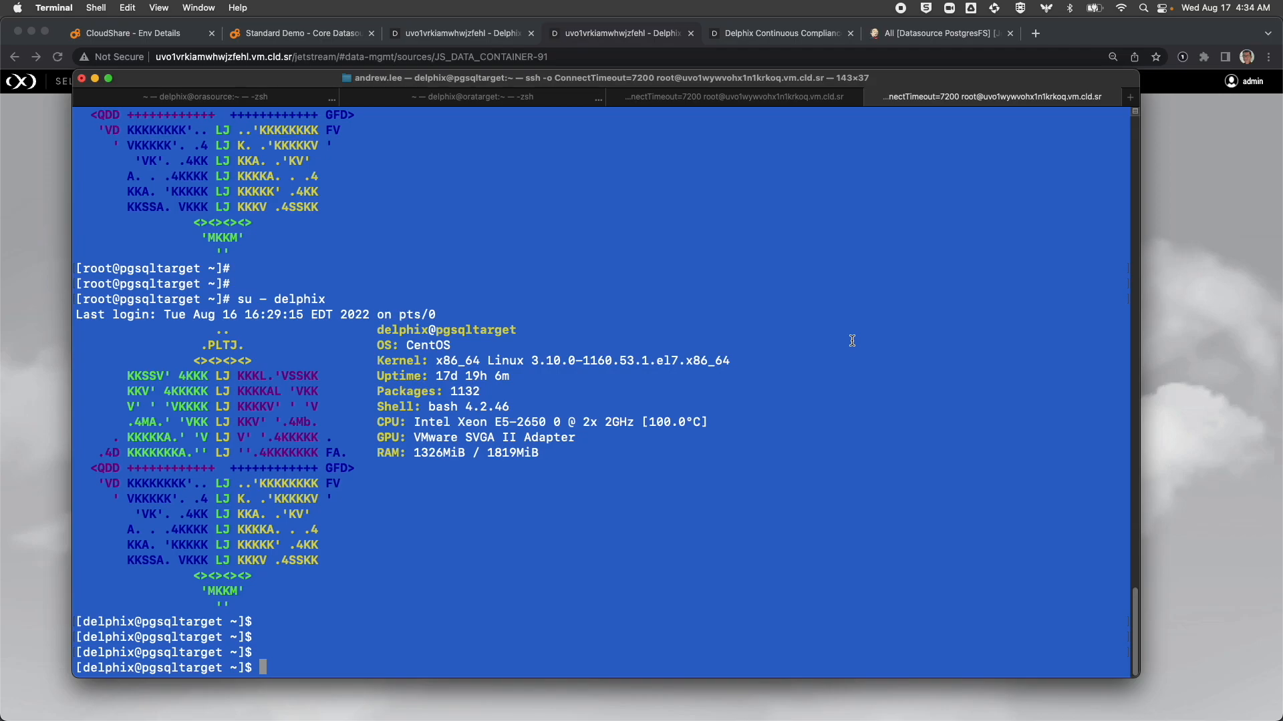
type("cd")
key("super+v")
key("Return")
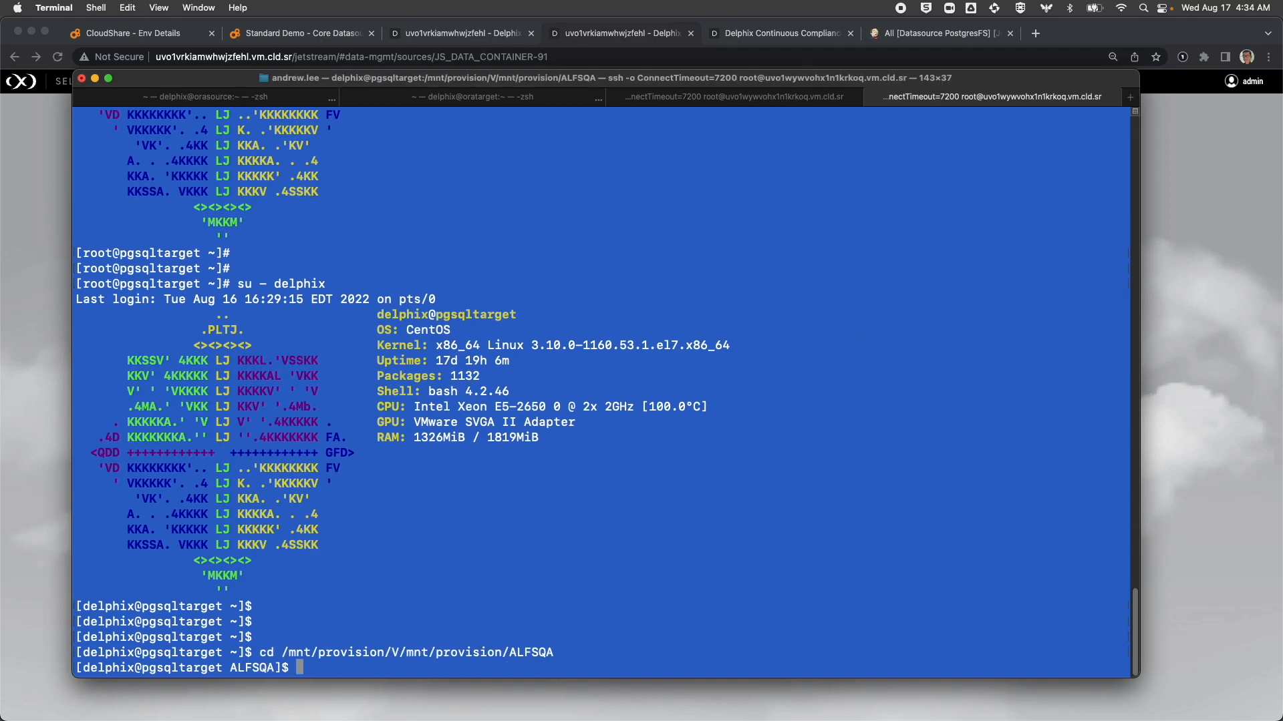
key("Return")
key("Return")
List the ALFSQA directory with ls -ltr to check which files came over from the DEV branch.
type("ls -")
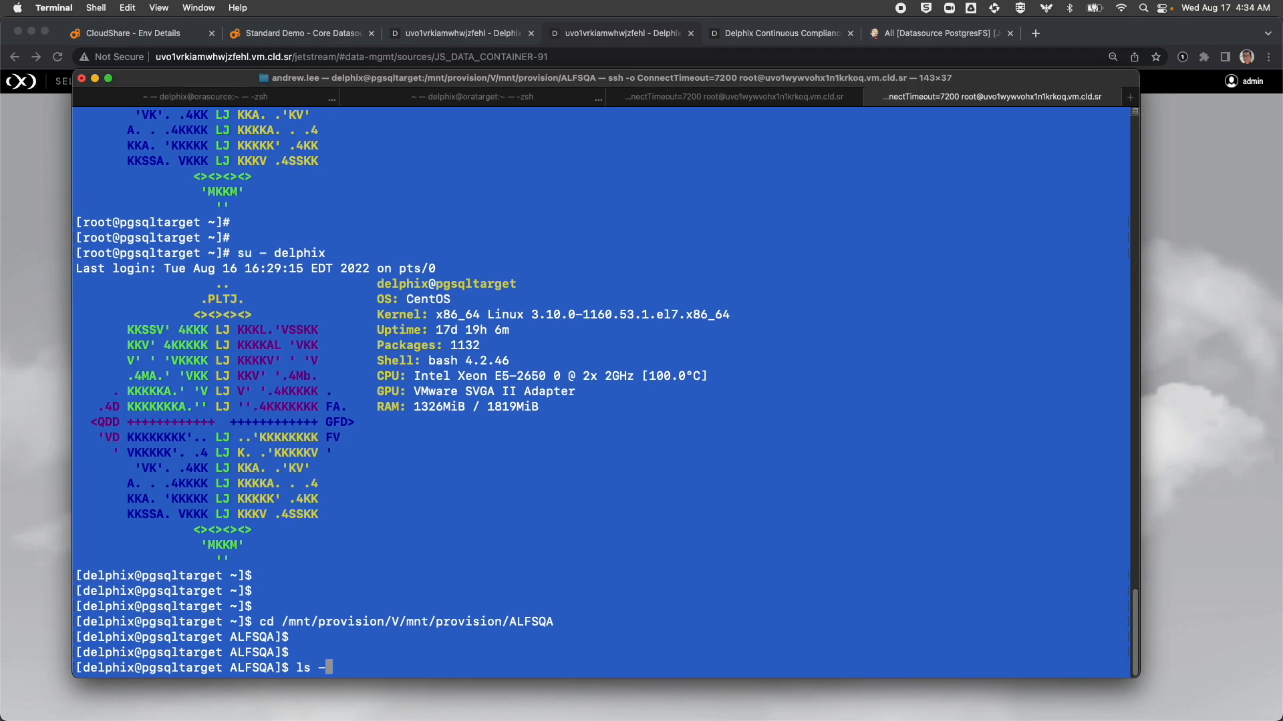
type("ltr")
key("Return")
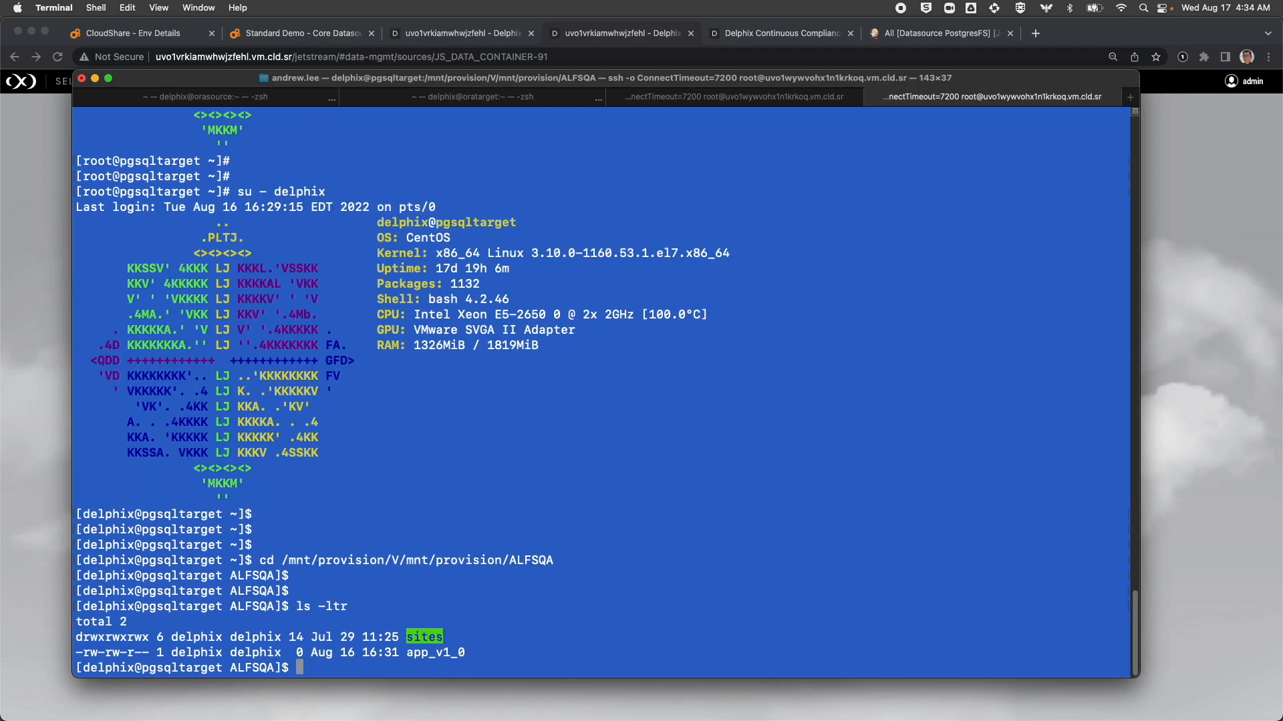
key("Return")
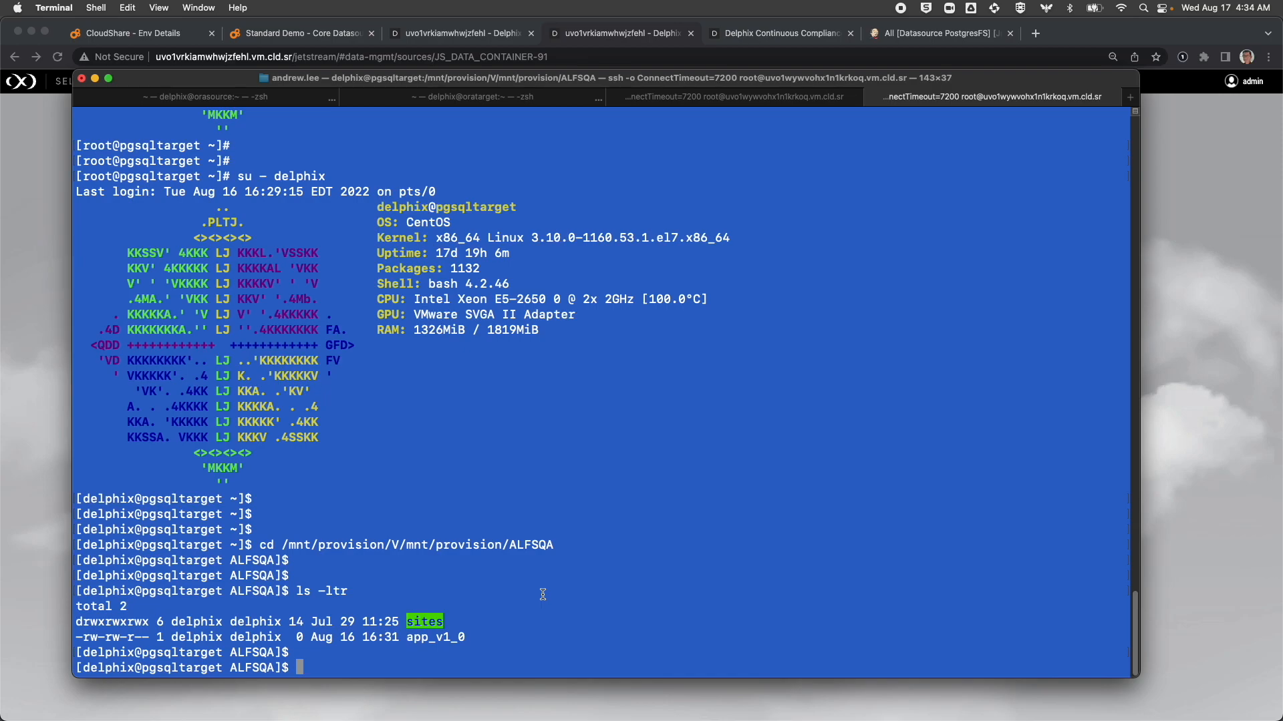
Create an empty file named QA_running_tests in the ALFSQA directory with touch.
type("touch")
type(" QA")
type("_")
type("r")
type("unnu")
key("BackSpace")
key("BackSpace")
type("ning_")
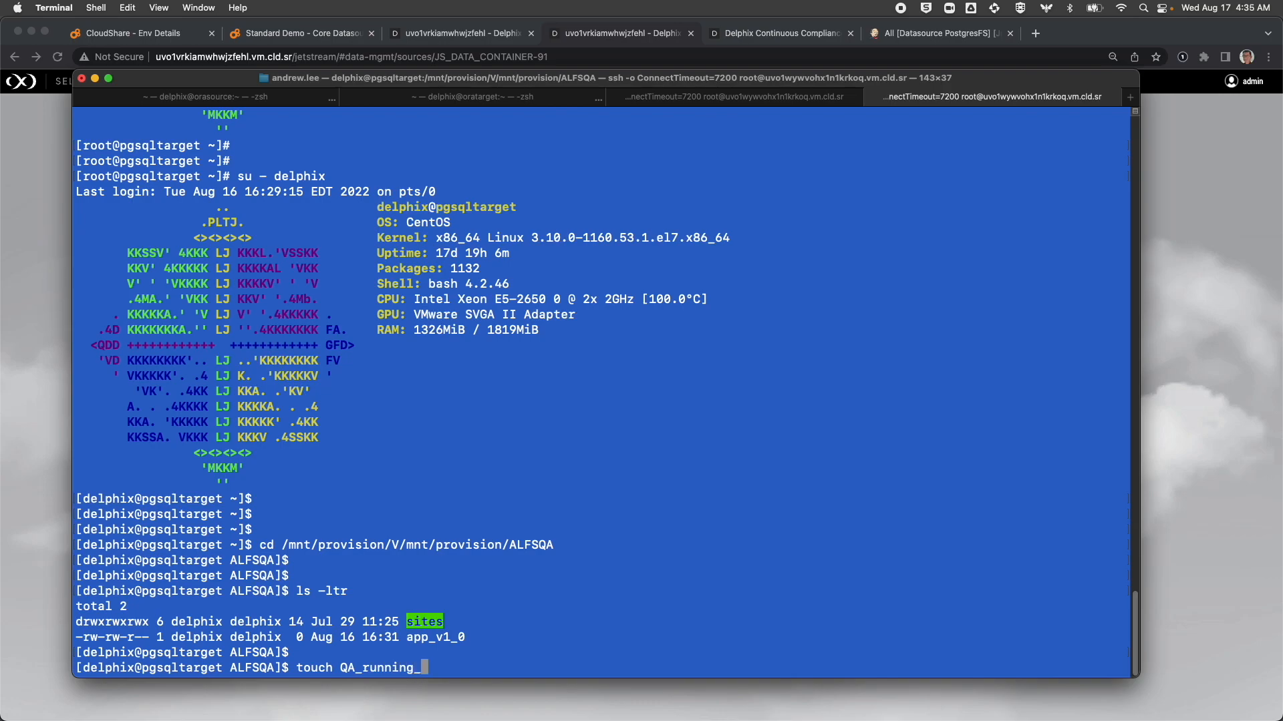
type("tests")
key("Return")
key("Return")
key("Return")
List the ALFSQA directory again with ls -ltr to check for the QA_running_tests file.
type("ls -ltr")
key("Return")
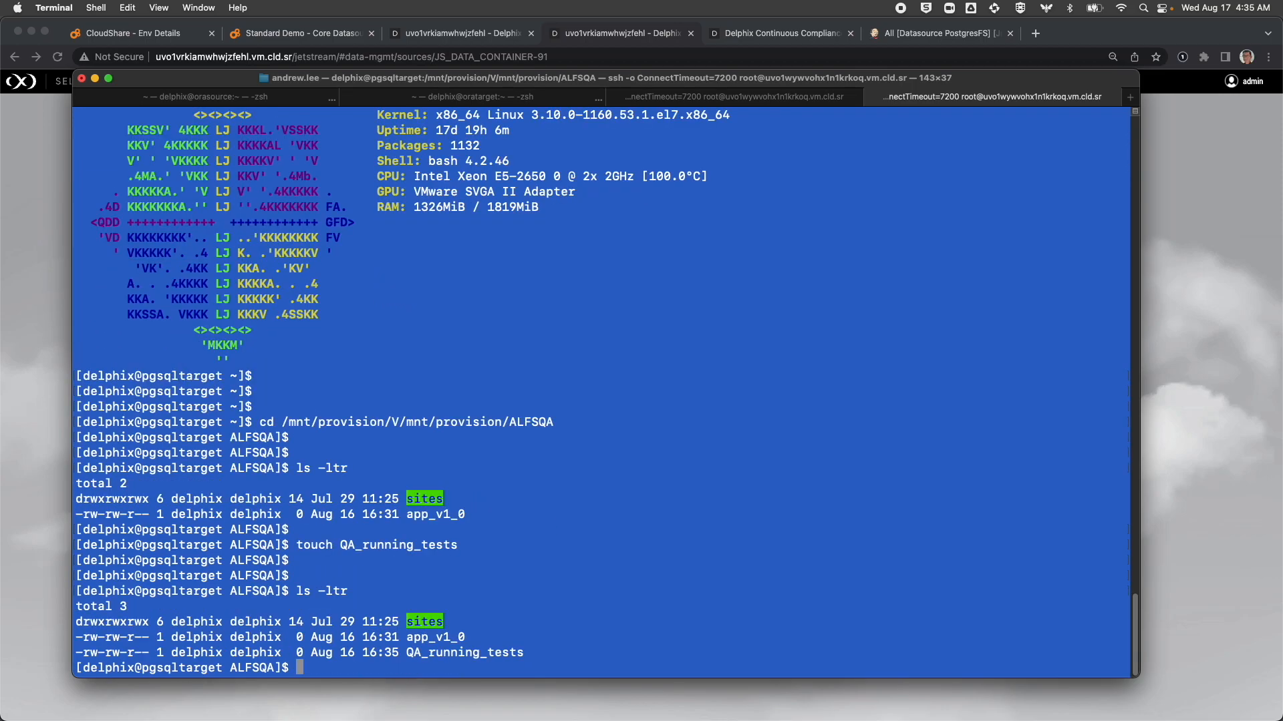
key("Return")
key("Return")
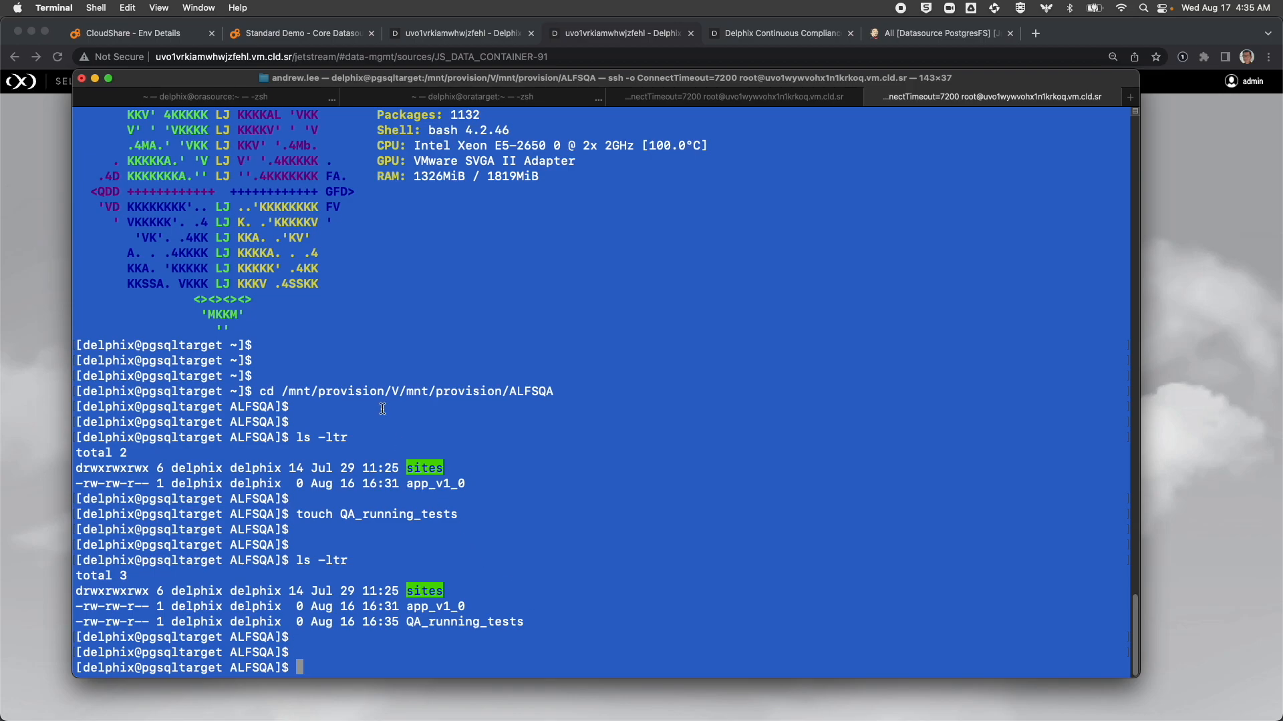
Switch to DBeaver on the Developer VM and run the select query against the DEV connection in a new result tab.
left_click(329, 37)
left_click(163, 276)
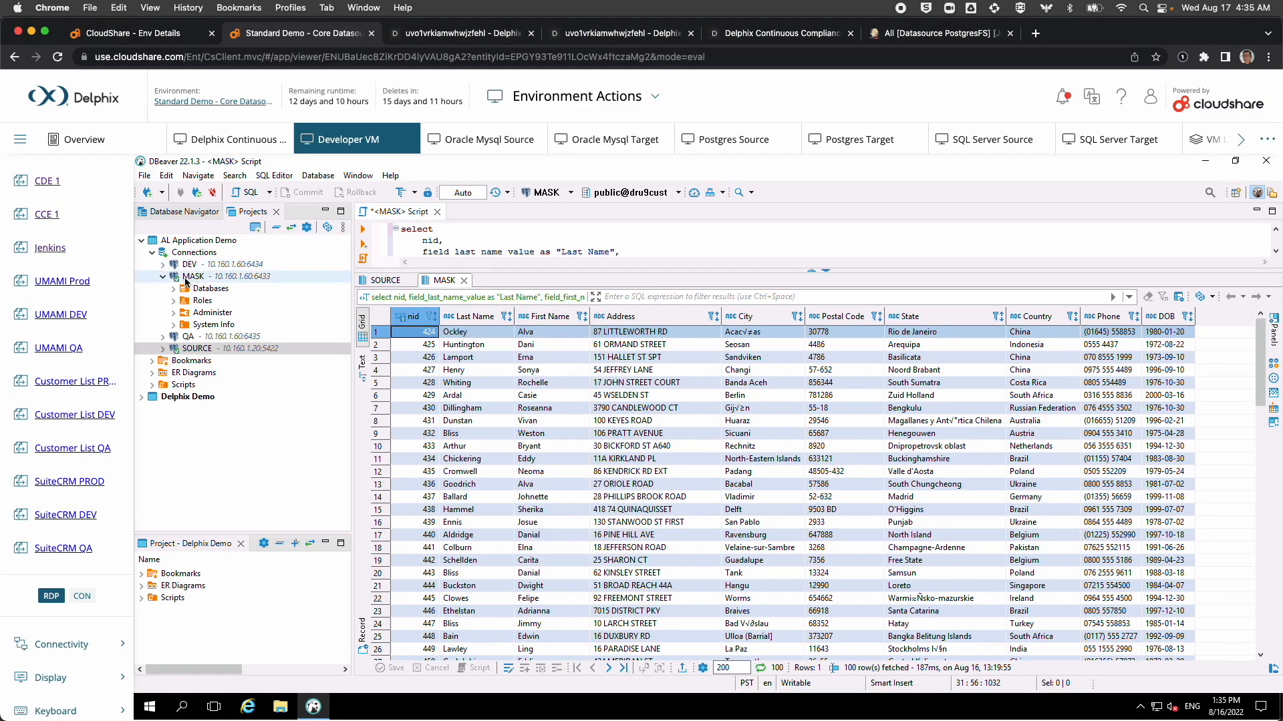
left_click(161, 277)
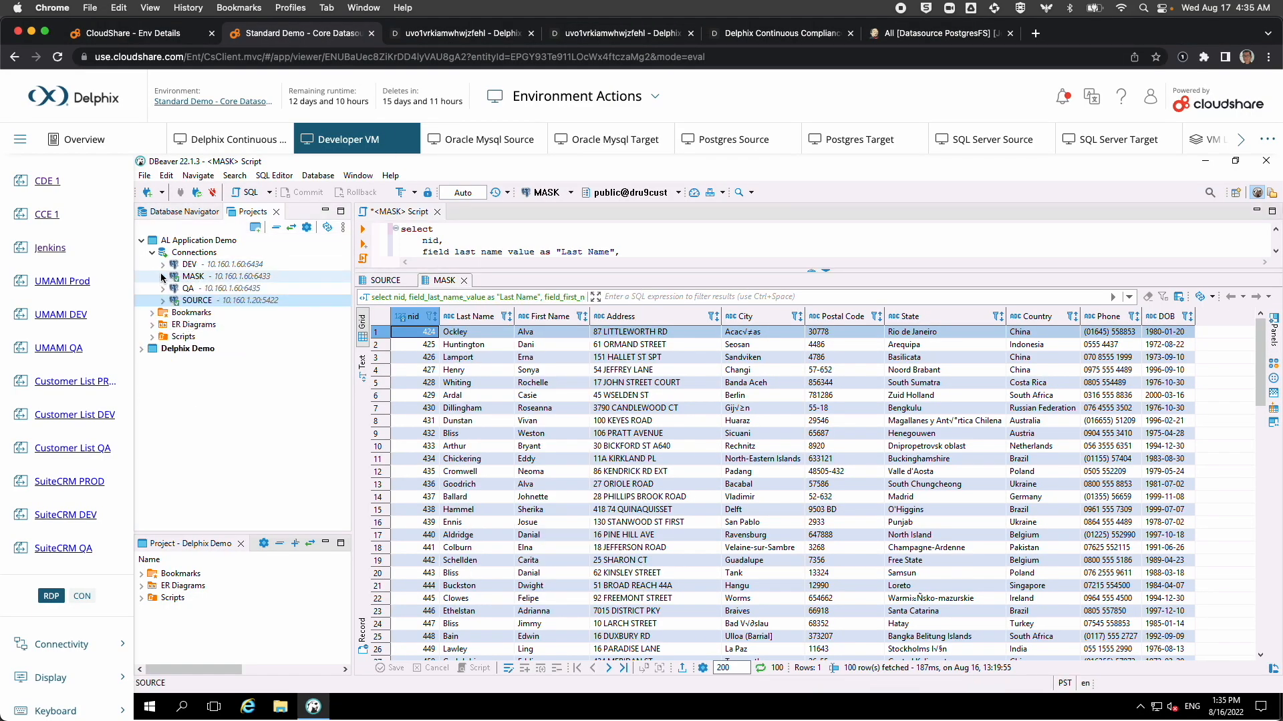
left_click(164, 266)
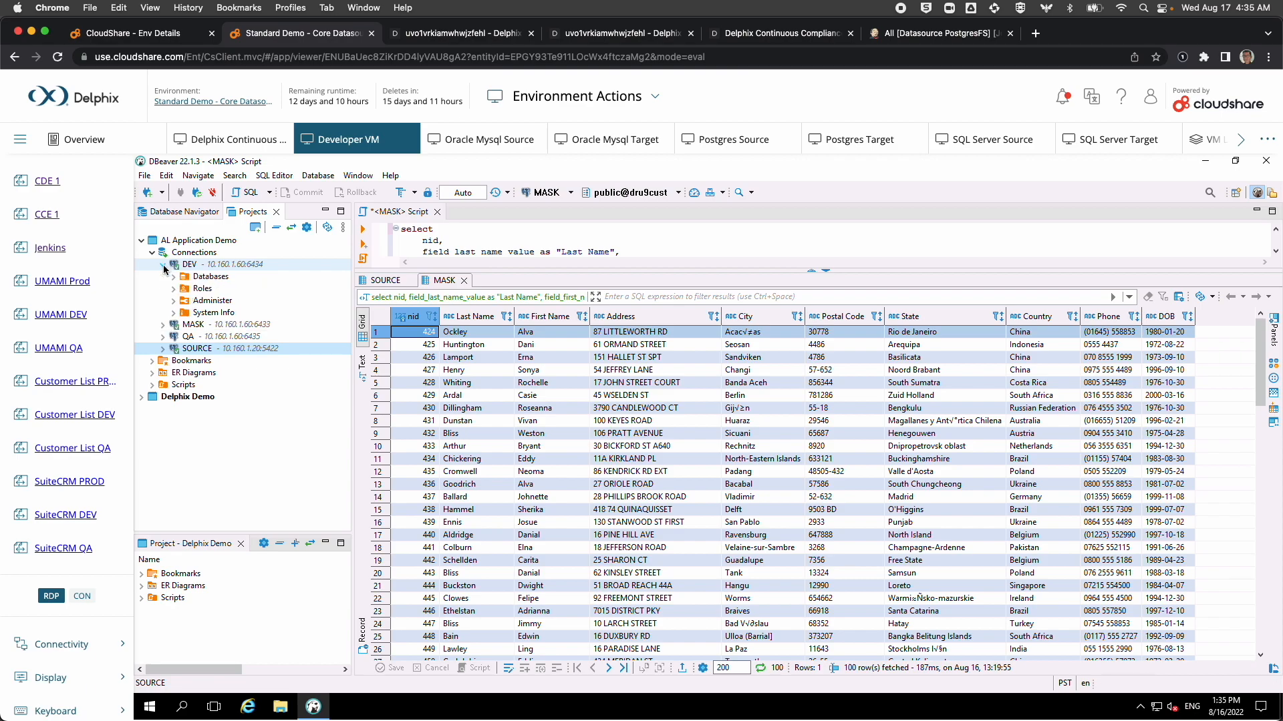
left_click(201, 265)
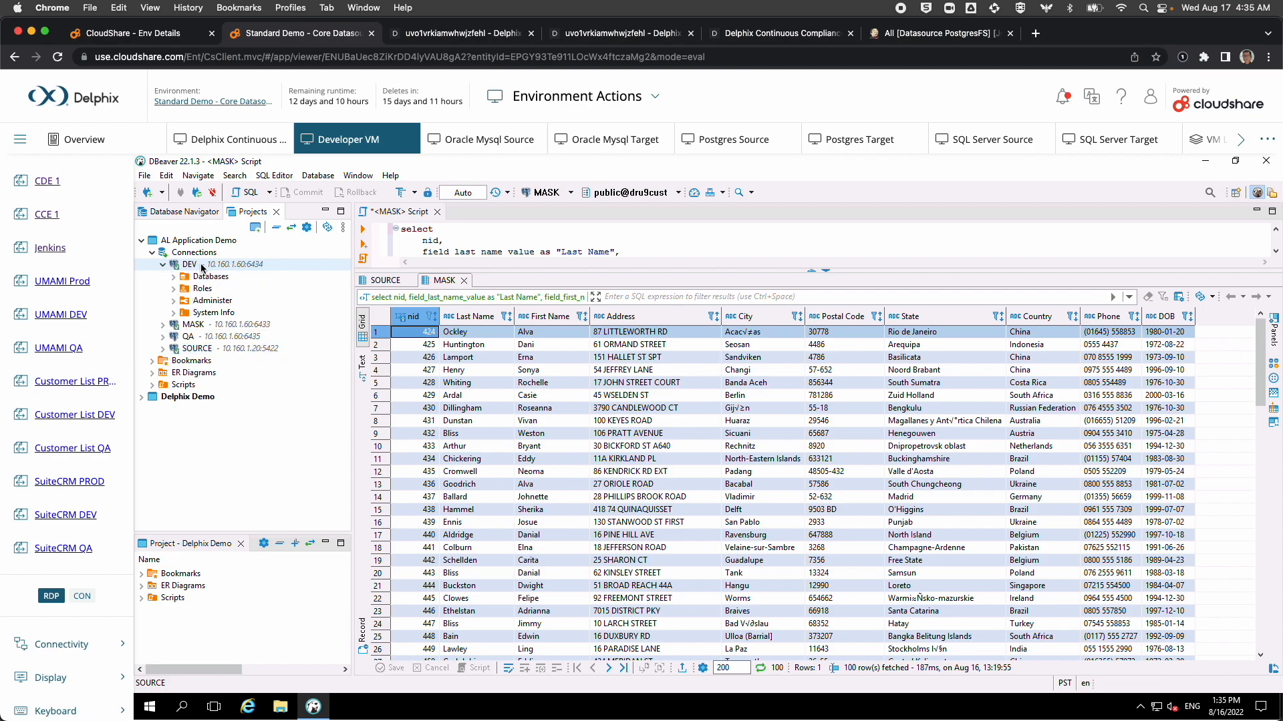
left_click(572, 195)
left_click(545, 208)
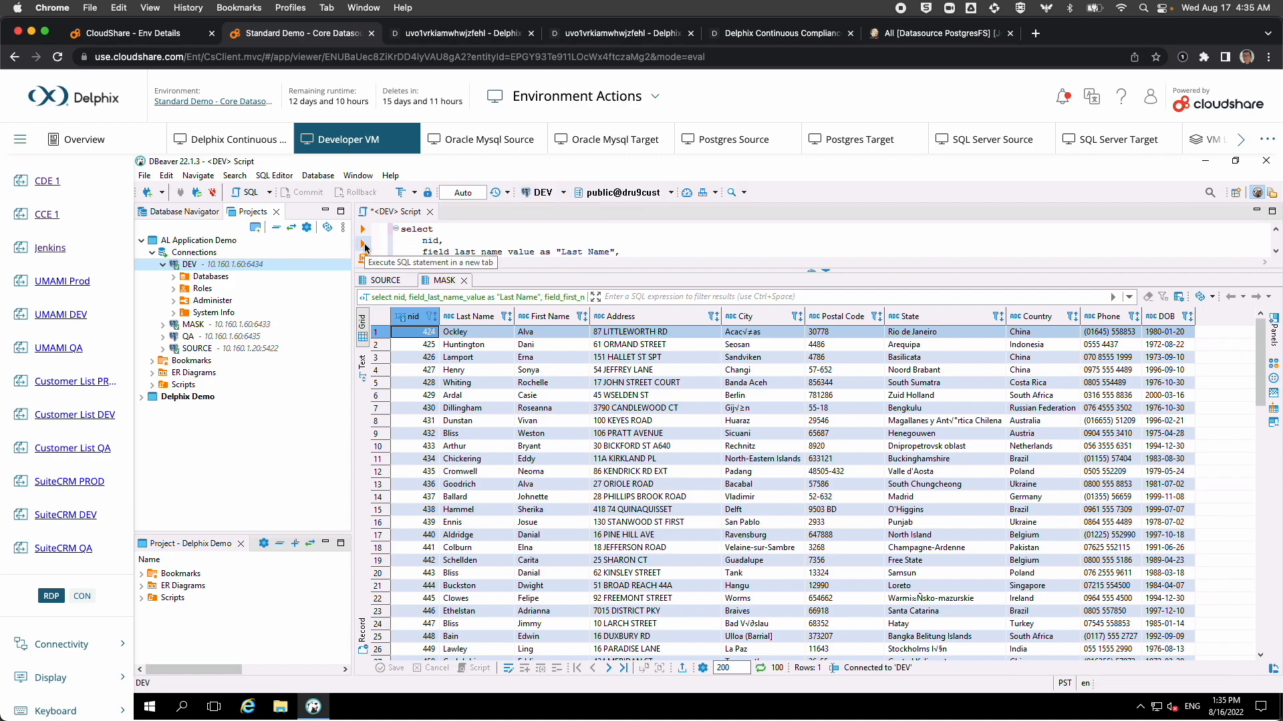
left_click(364, 245)
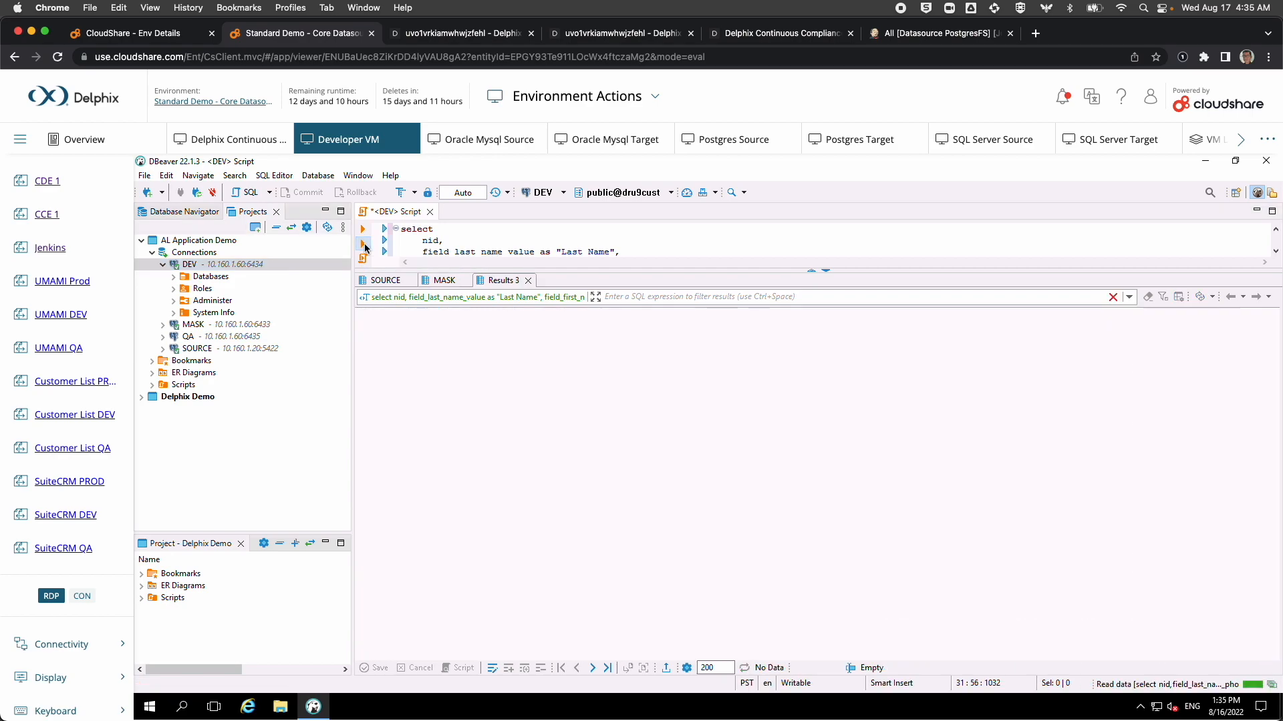
Rename the new query result tab to DEV.
right_click(509, 286)
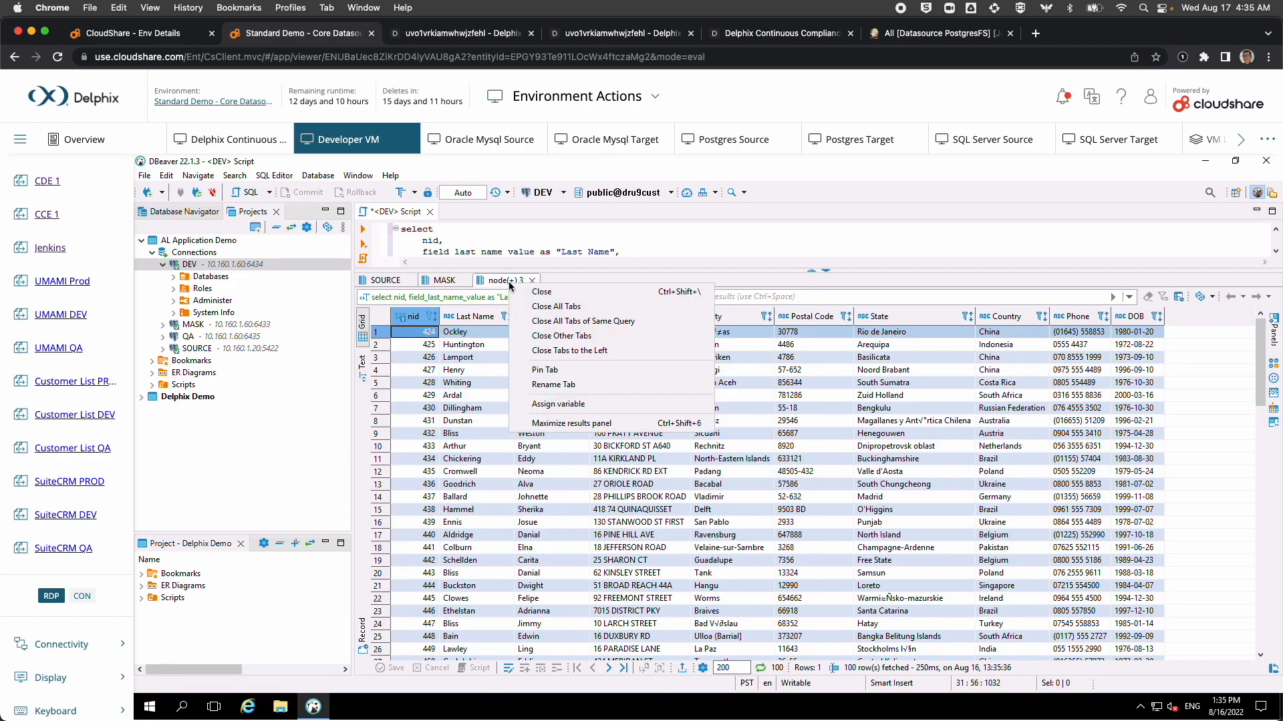
left_click(560, 390)
type("DEV")
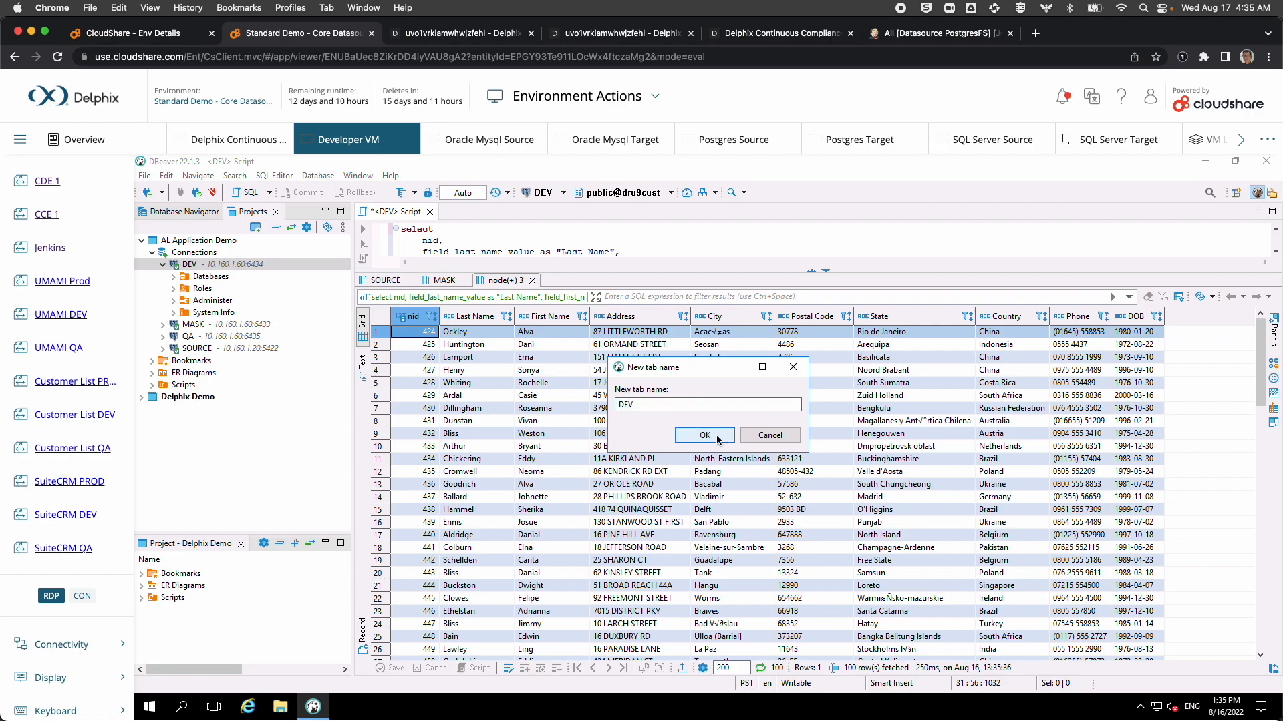
left_click(709, 435)
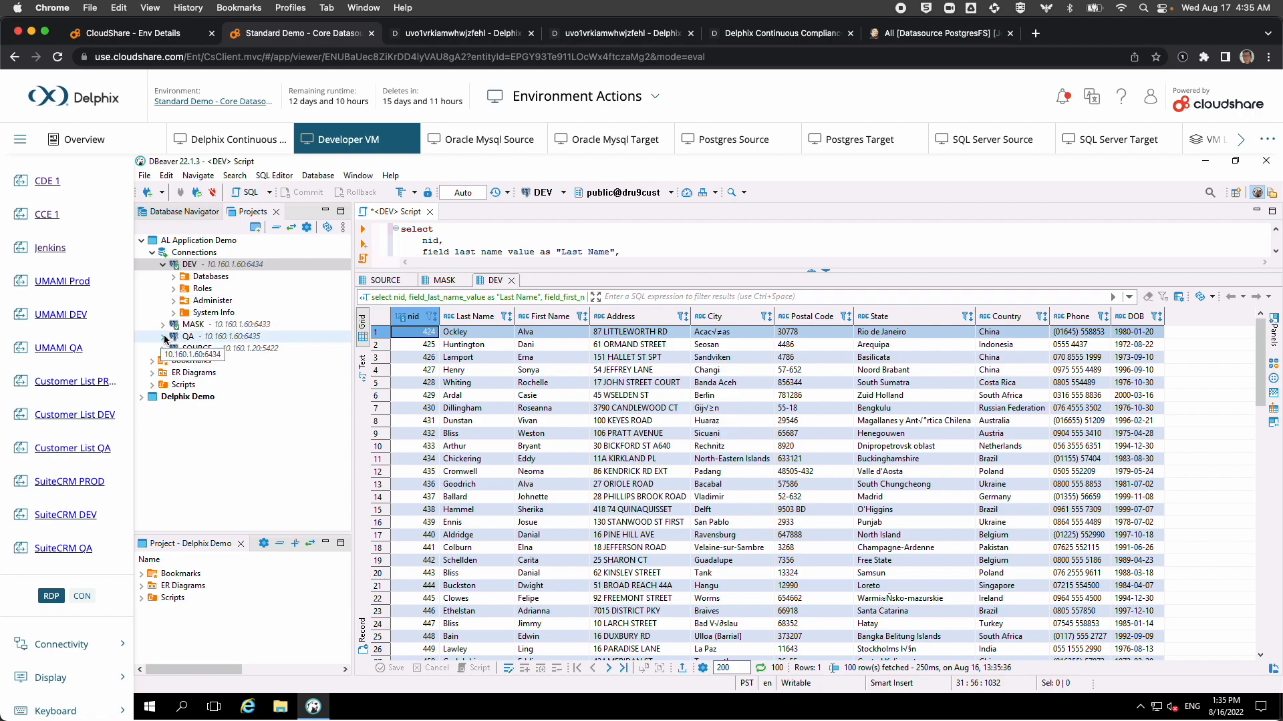
Set the script's connection to QA and run the select query in a new result tab.
left_click(163, 338)
left_click(163, 338)
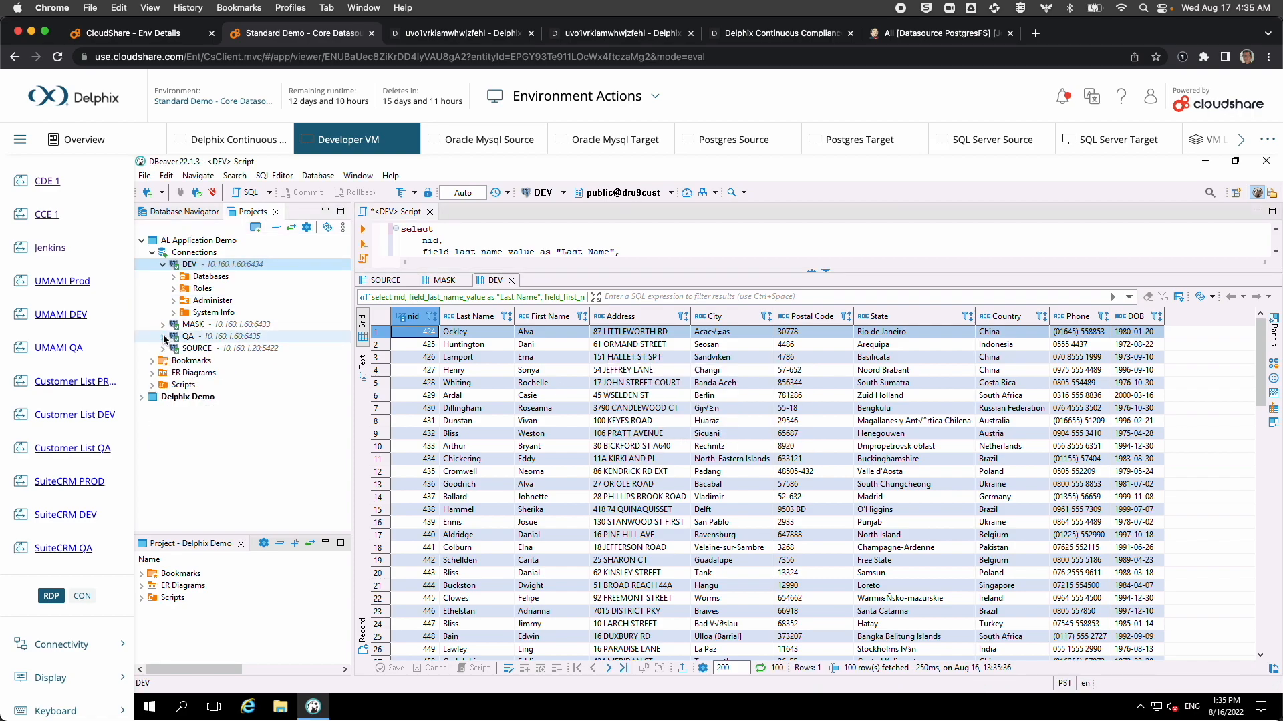
left_click(563, 193)
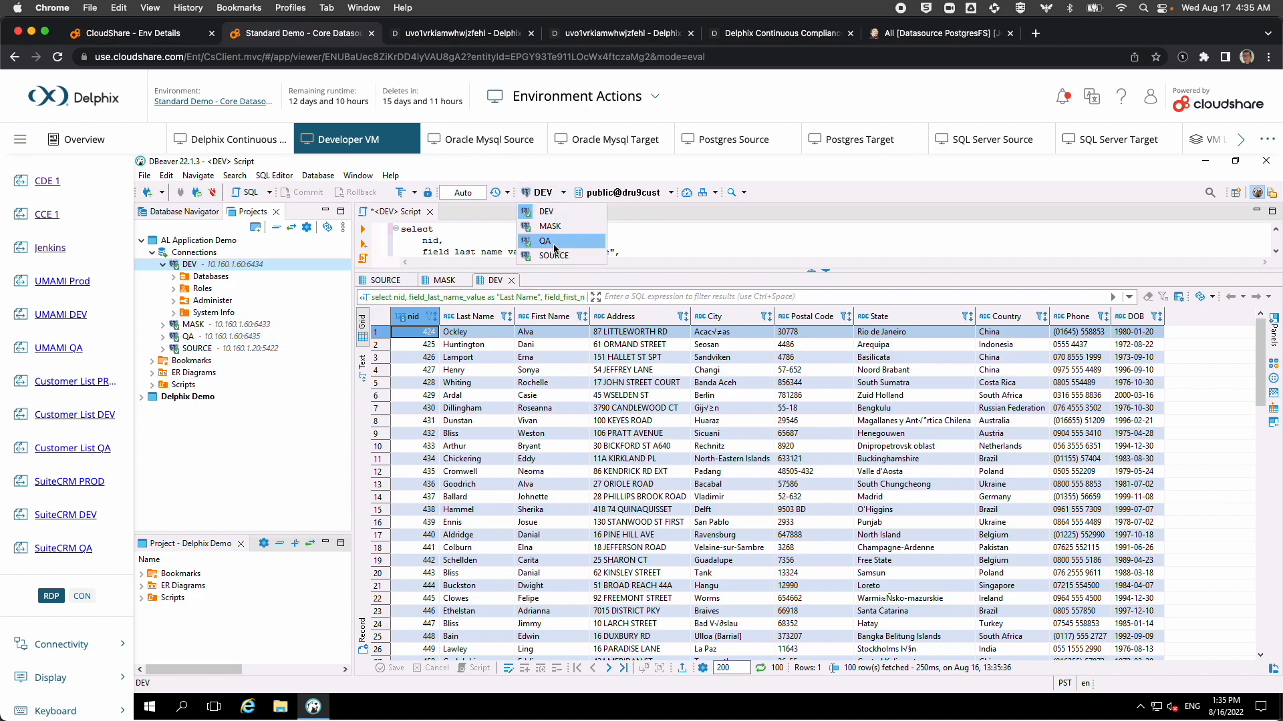
left_click(557, 241)
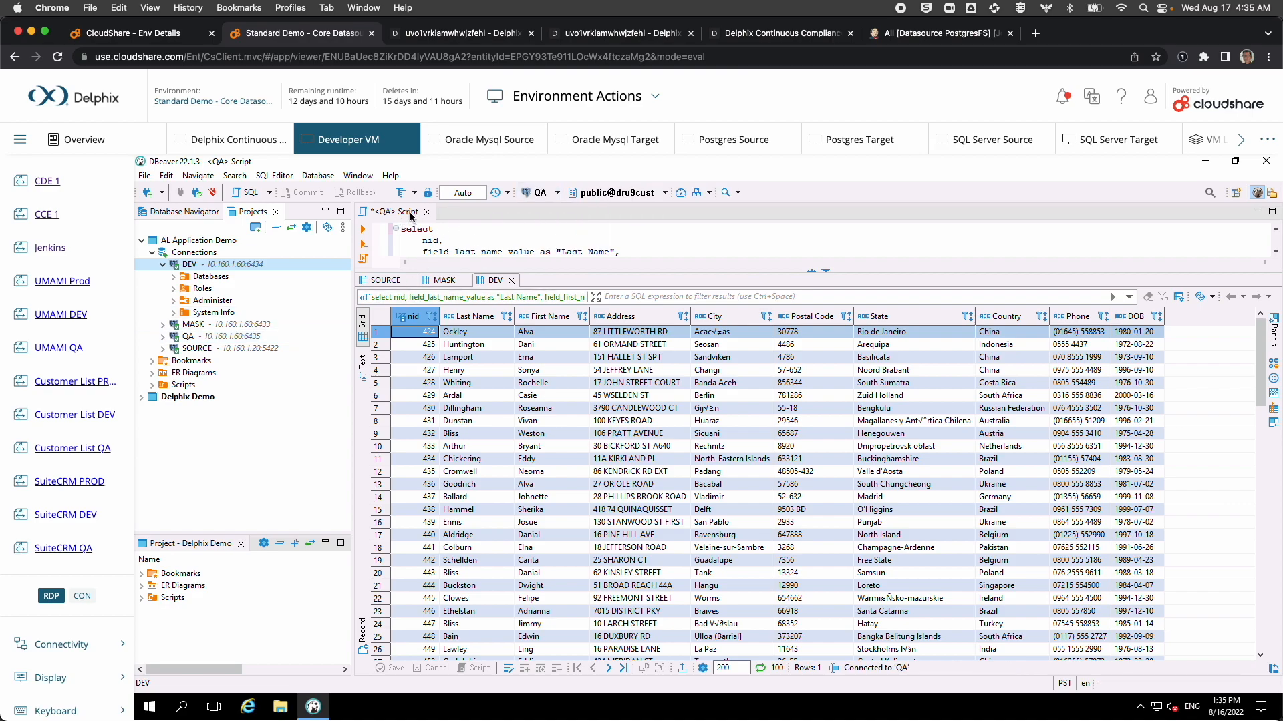
left_click(363, 245)
Rename the newest query result tab to QA.
right_click(556, 281)
left_click(600, 383)
type("QA")
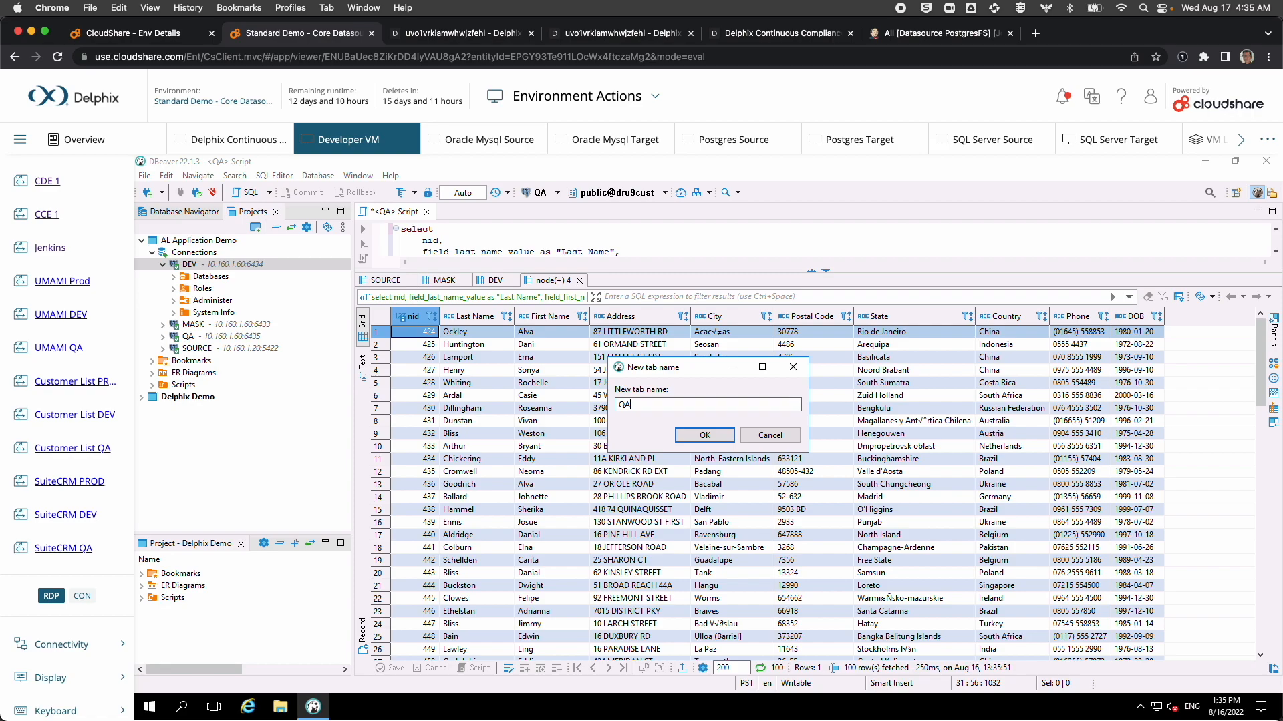
key("Return")
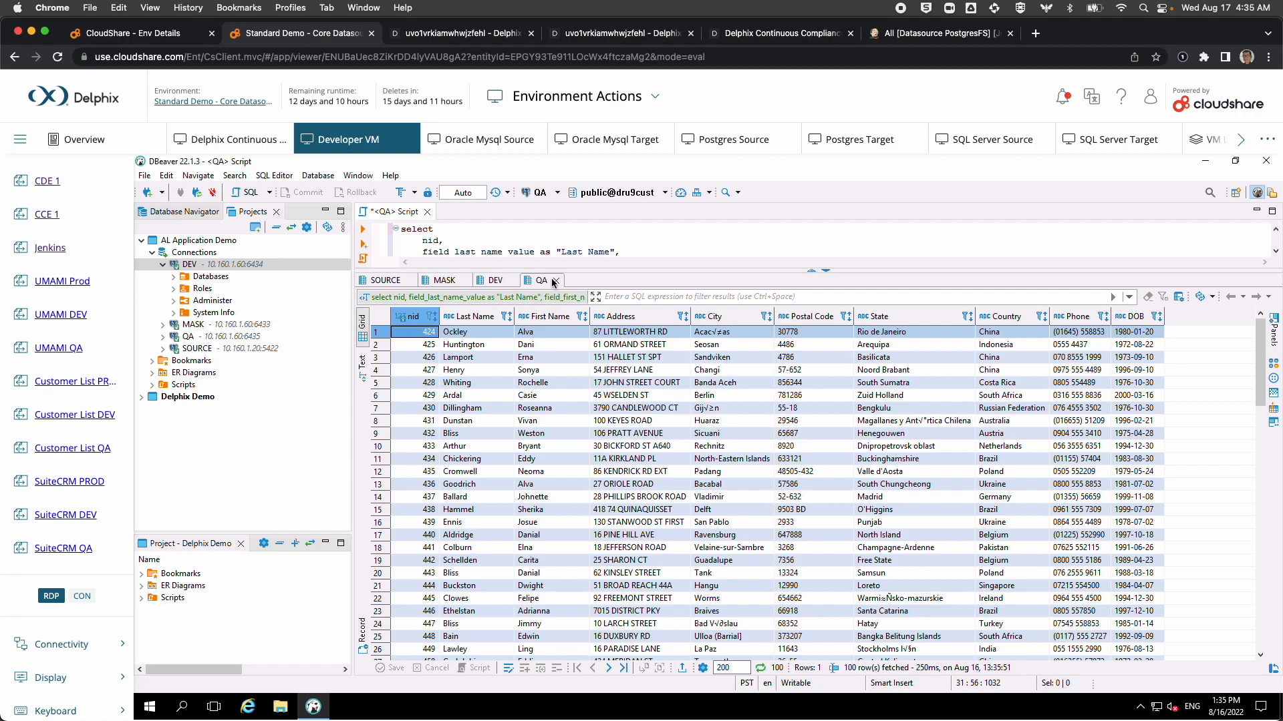
Compare the customer records in the DEV, MASK, SOURCE and QA query results.
left_click(494, 280)
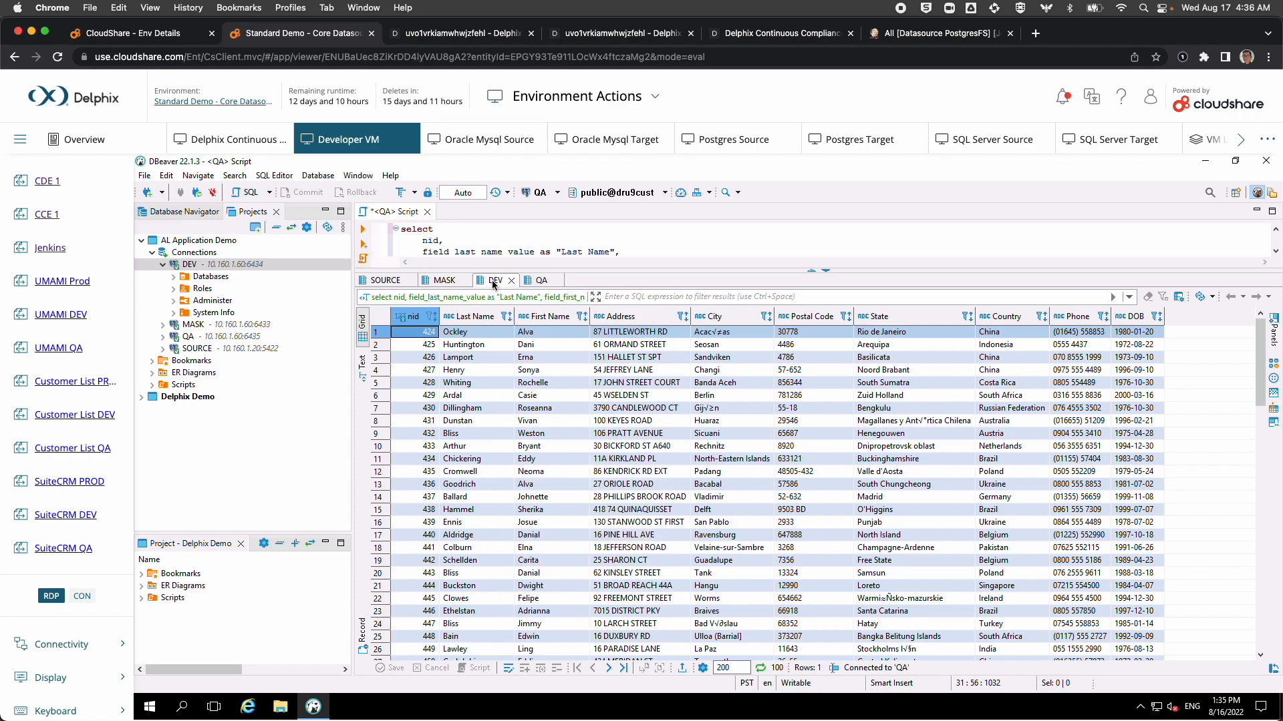
left_click(447, 282)
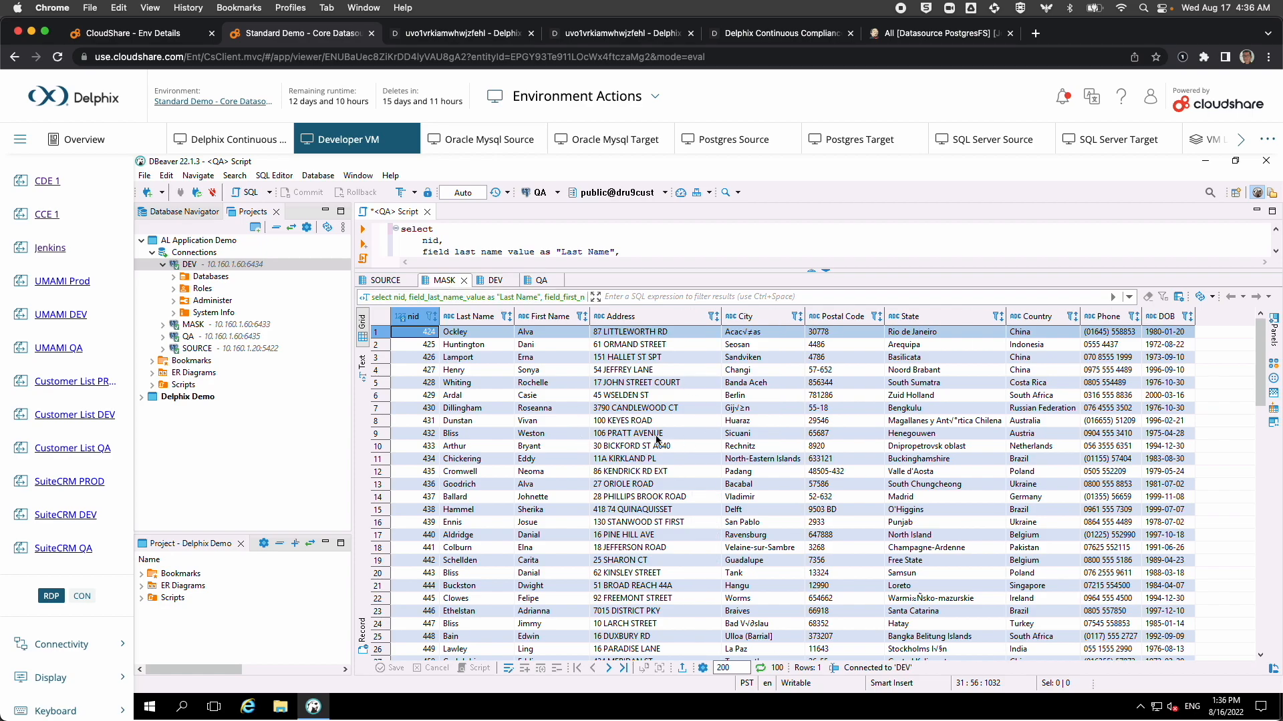
mouse_move(539, 282)
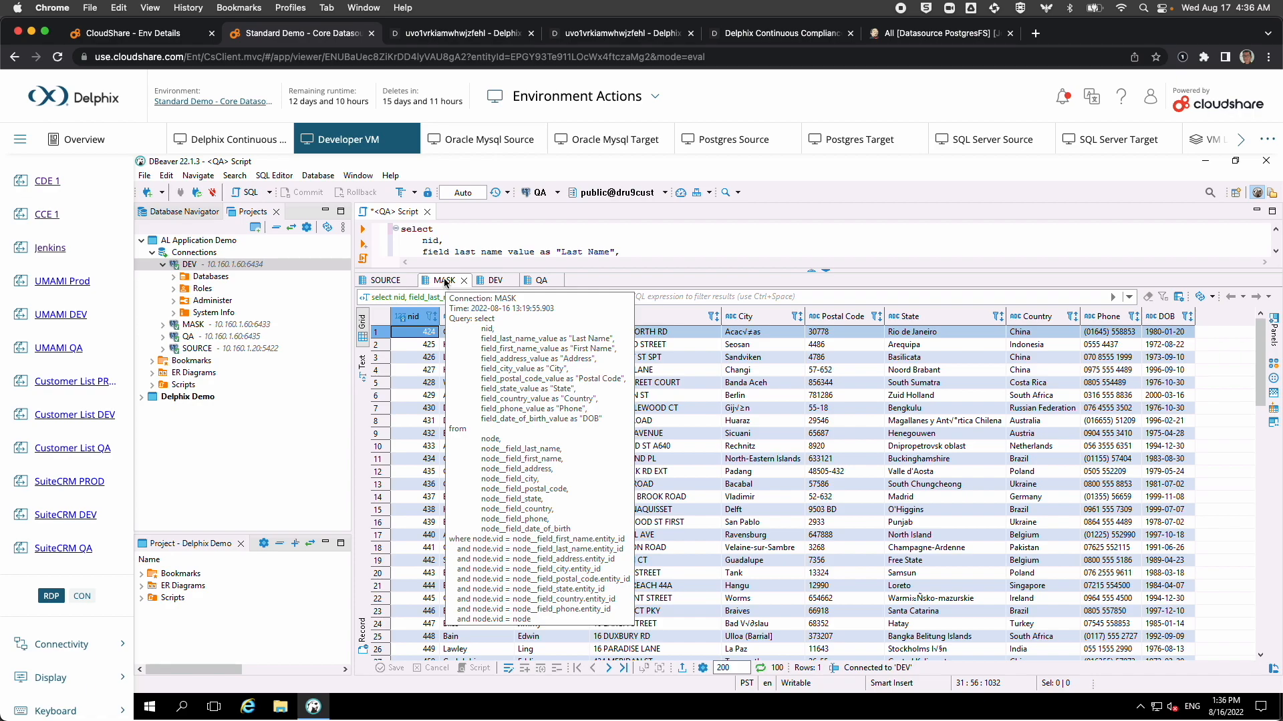
left_click(394, 280)
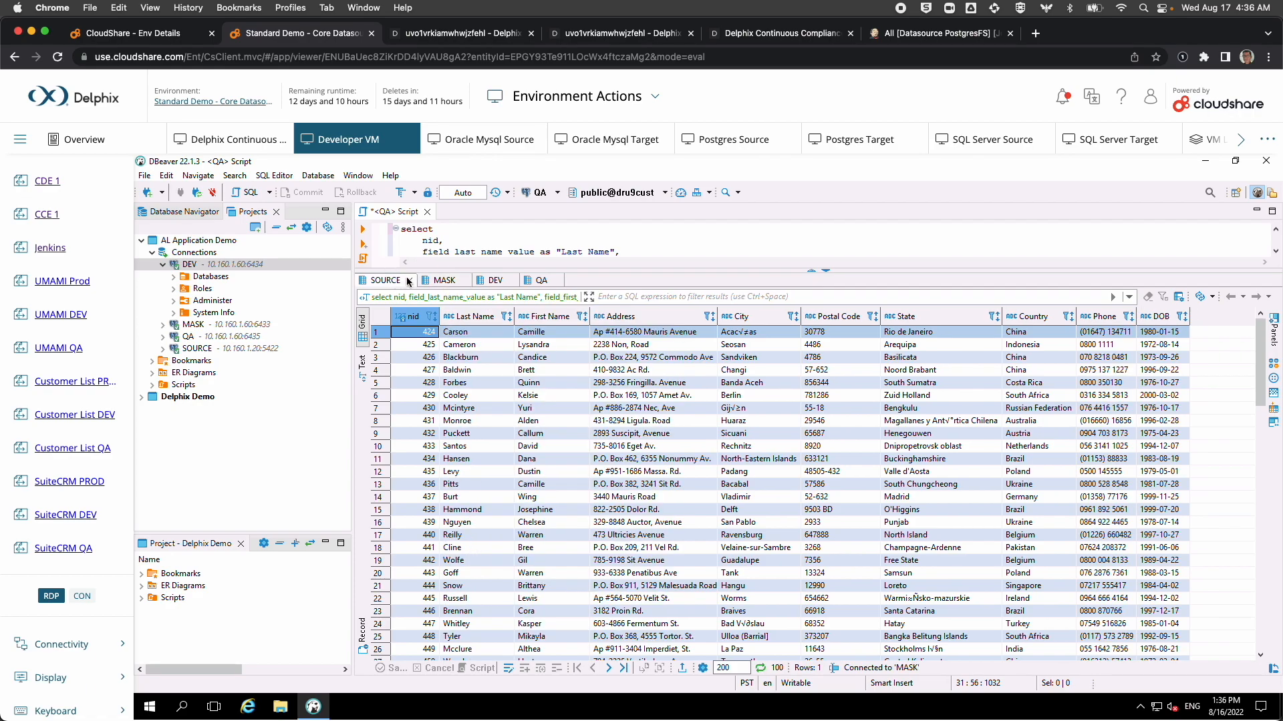
left_click(442, 280)
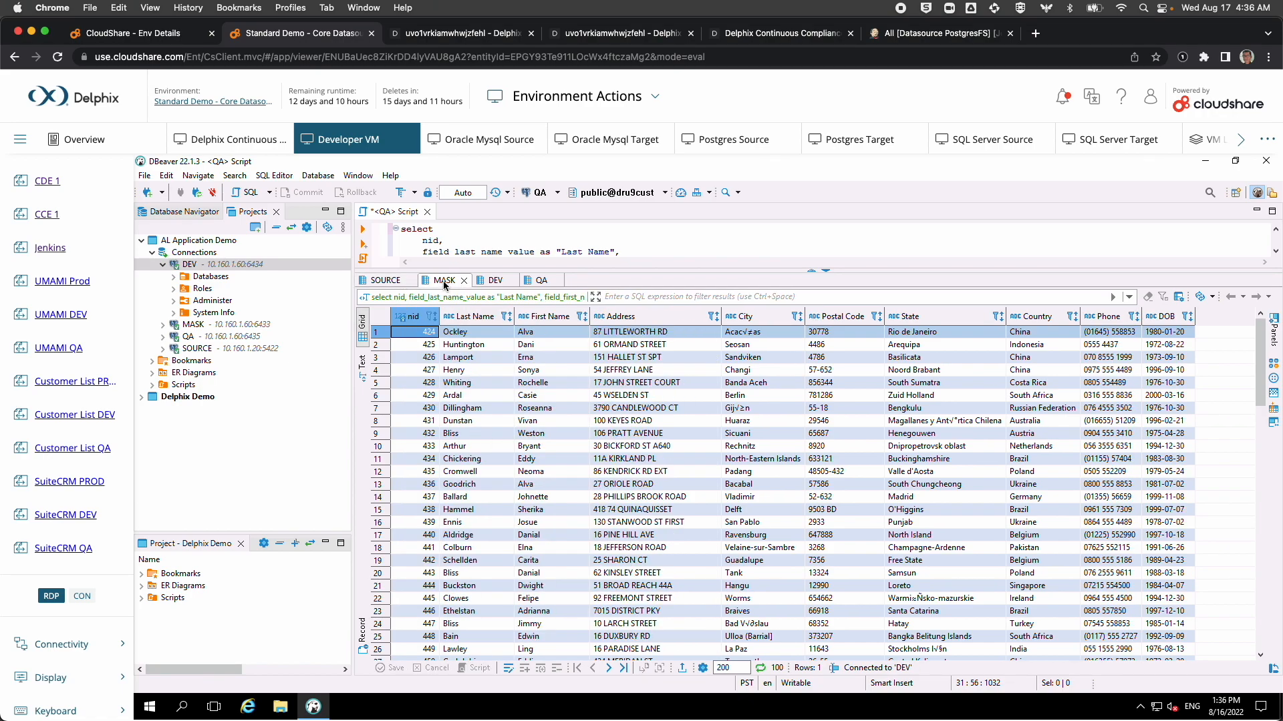
left_click(539, 281)
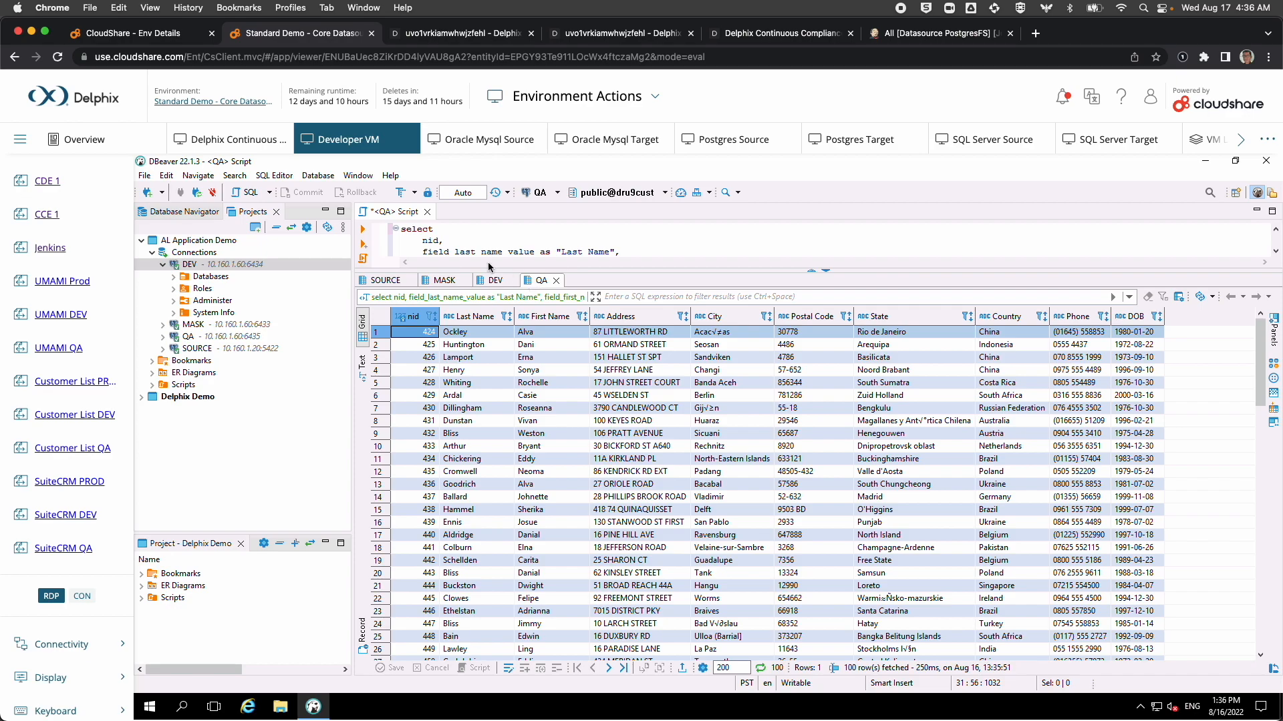
In a new QA script, write an update of node__field_last_name that sets field_last_name_value to the demo surname for all rows.
left_click(247, 193)
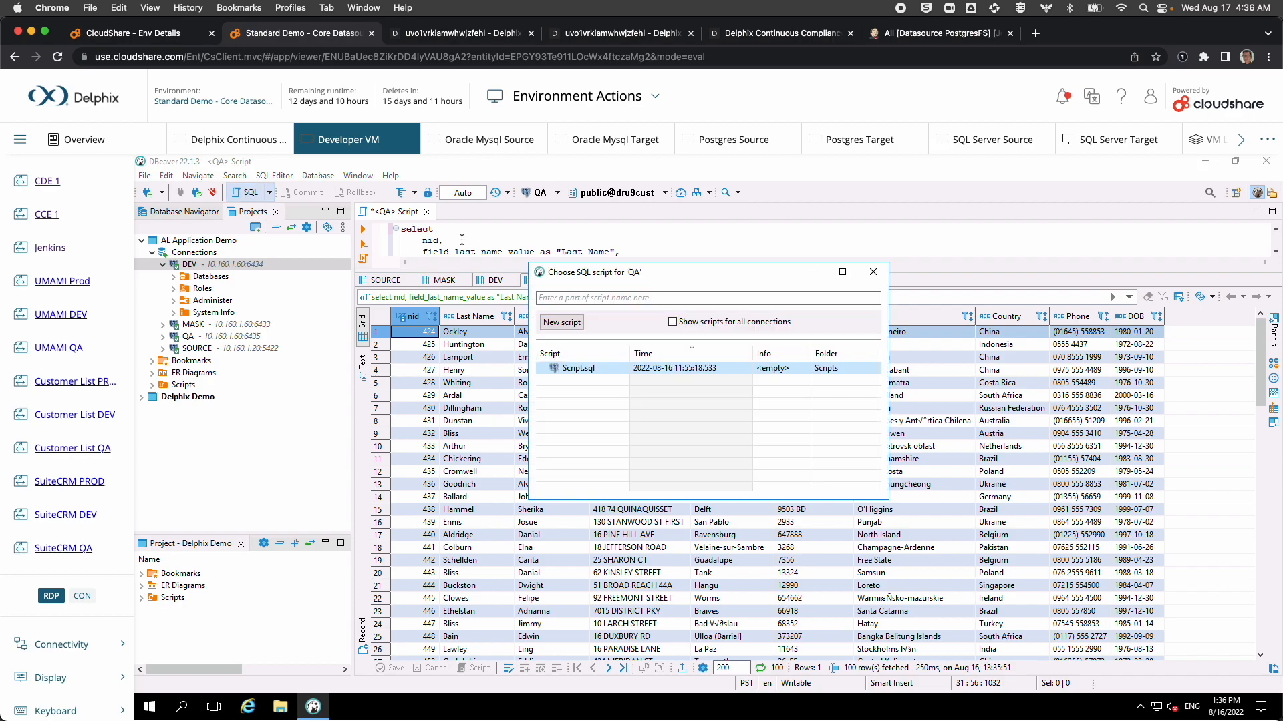
left_click(561, 323)
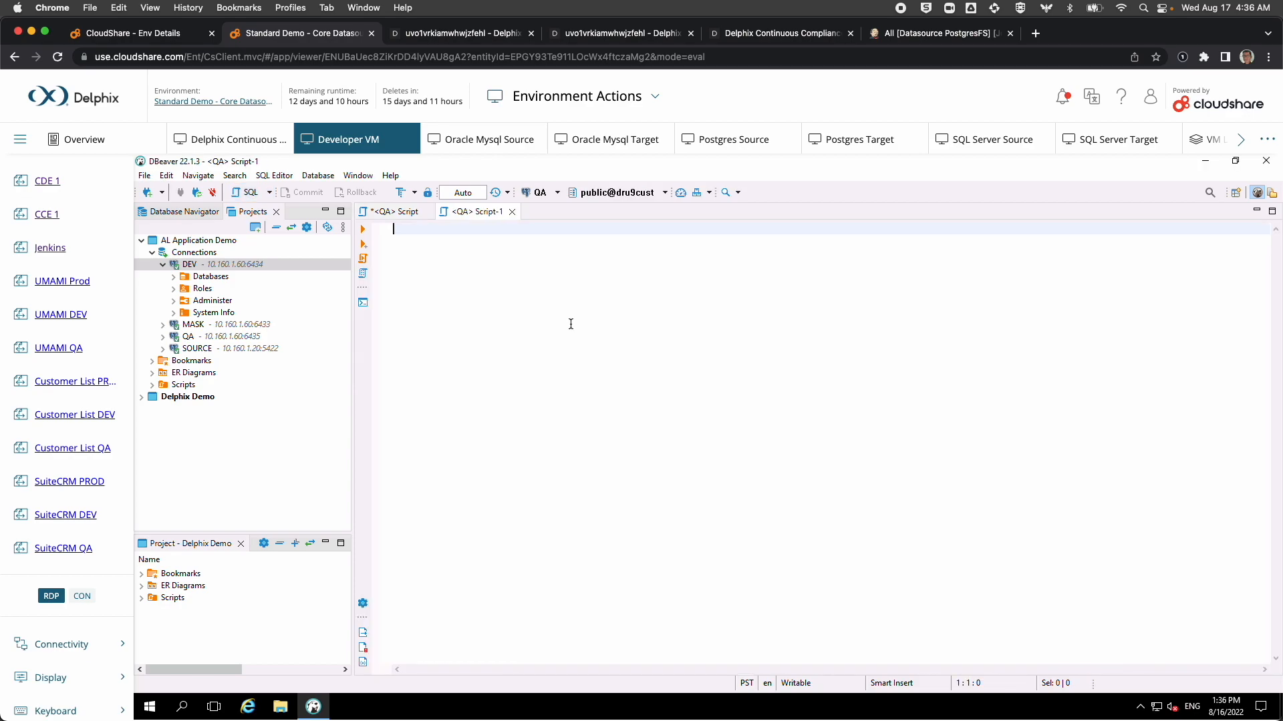
type("update node")
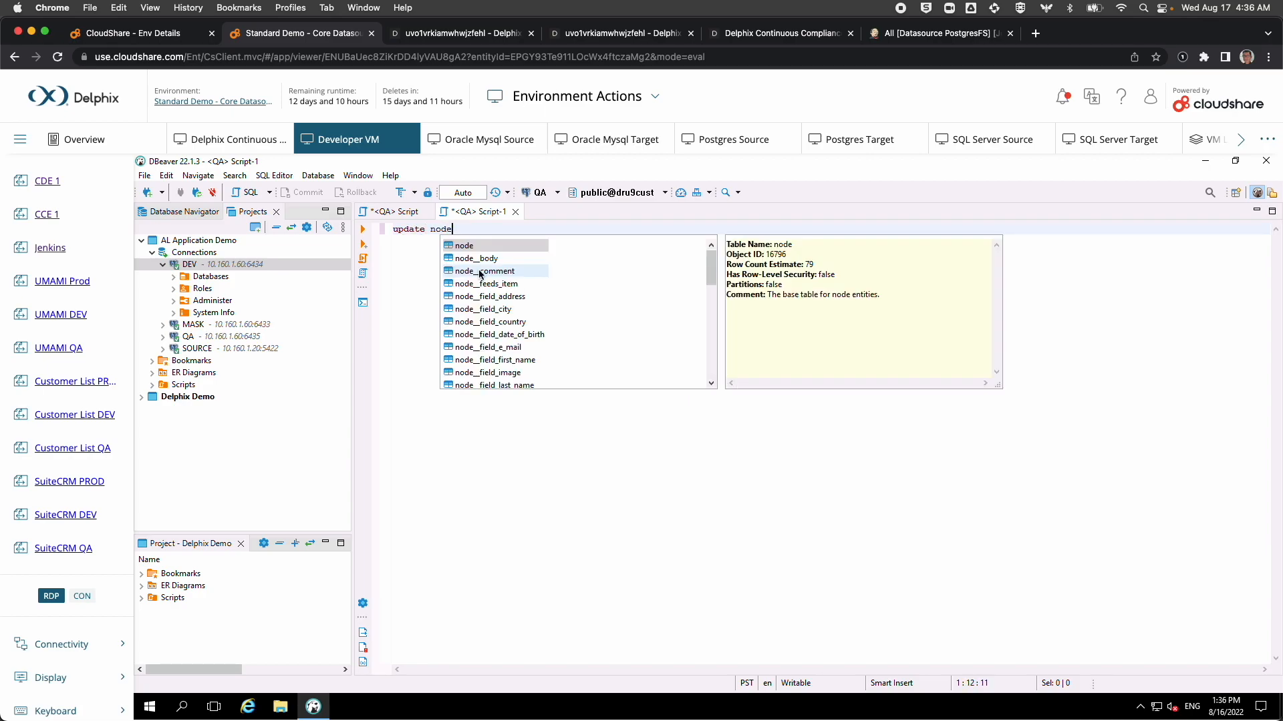
left_click(518, 383)
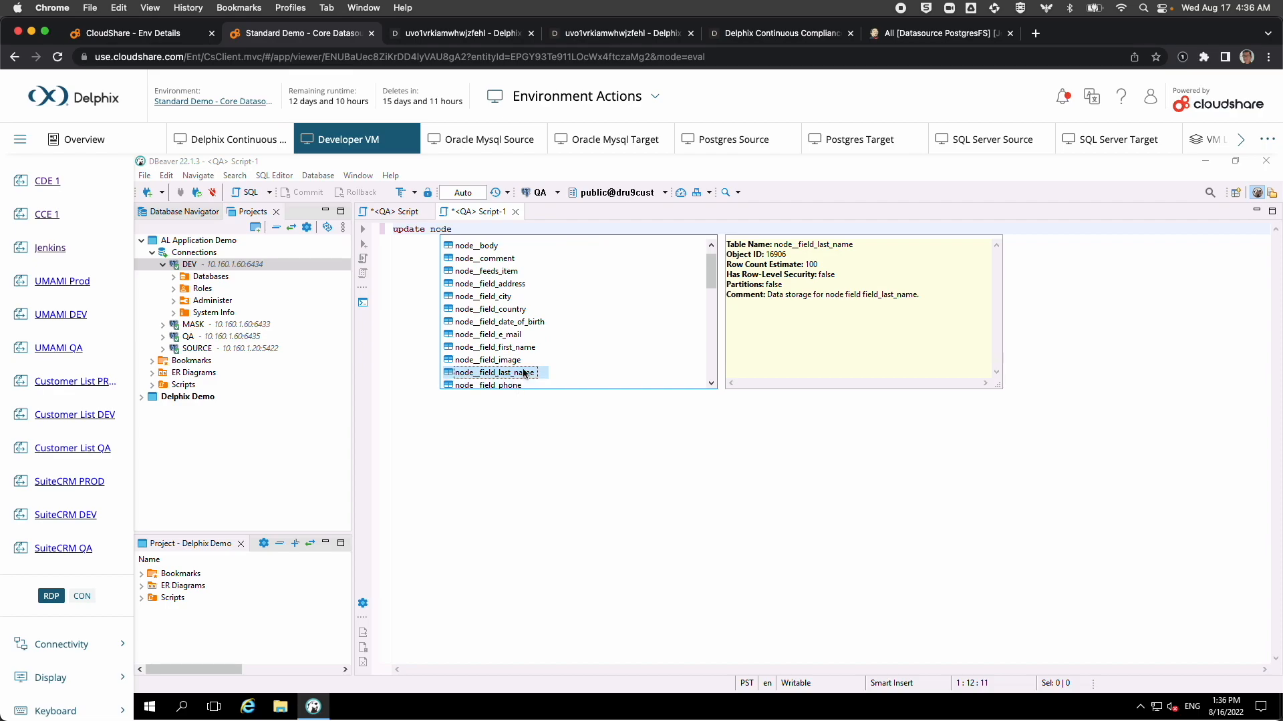
double_click(522, 373)
type("s")
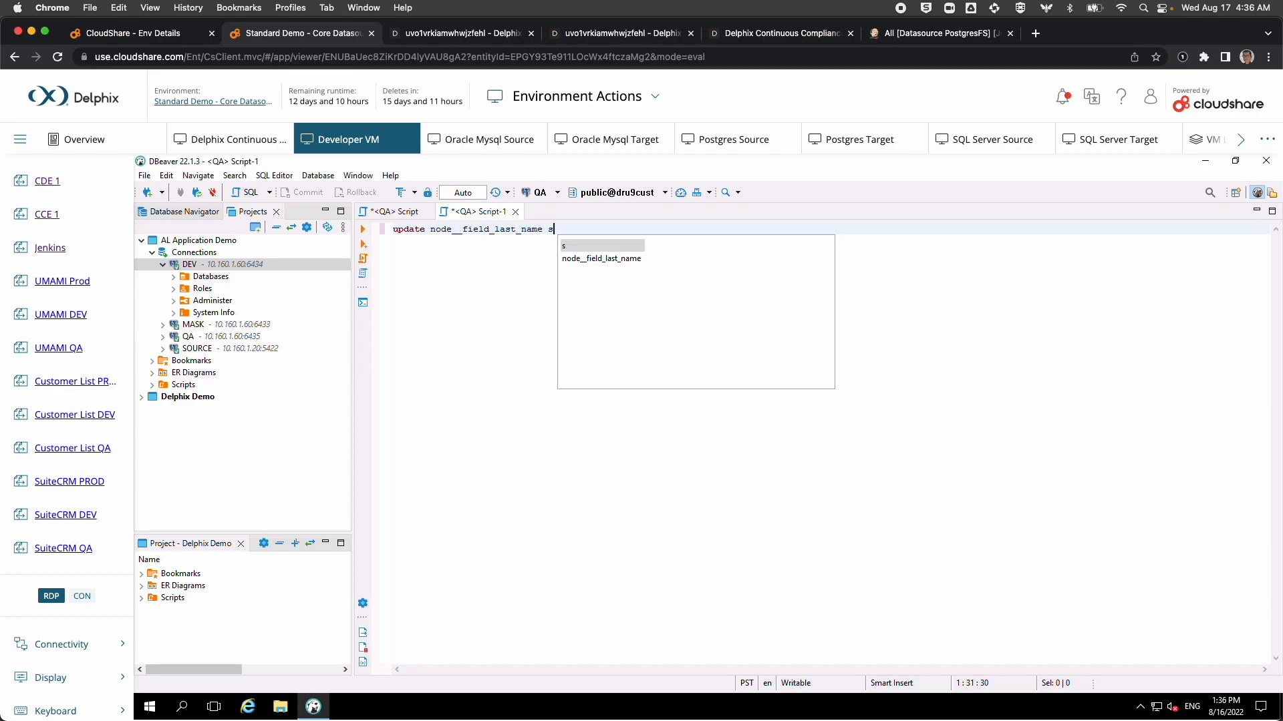
type("et field")
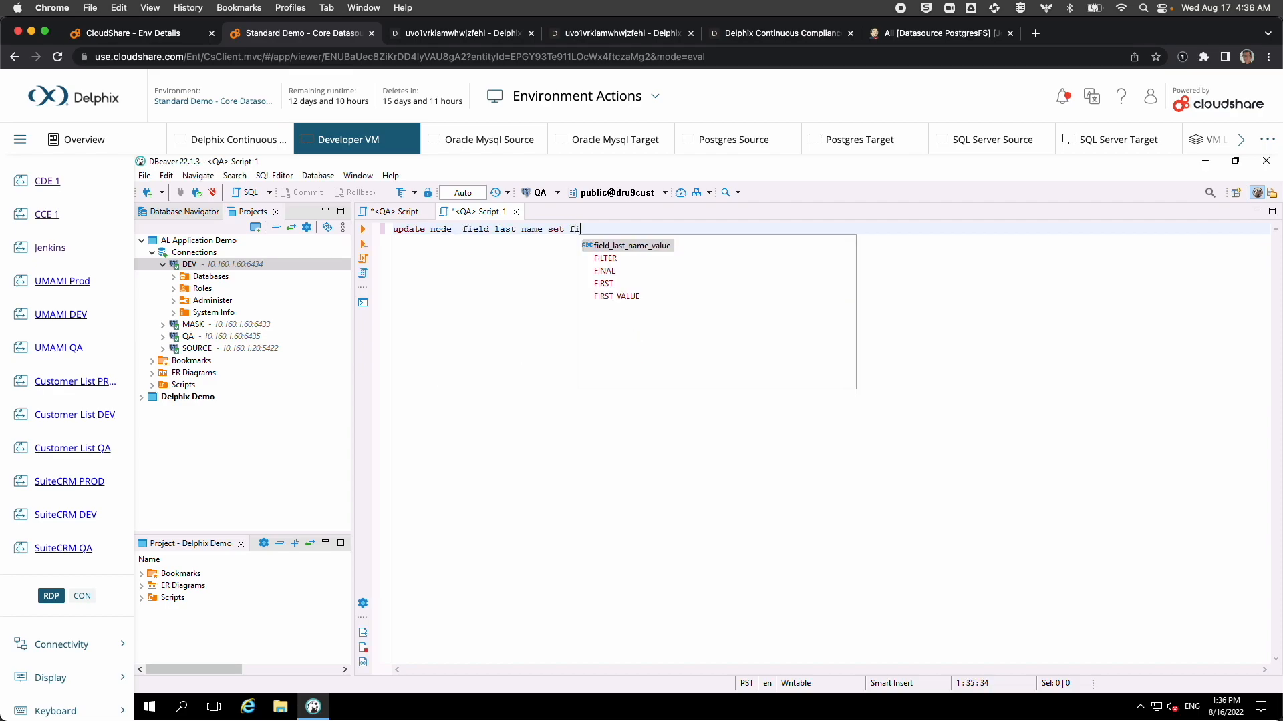
double_click(655, 245)
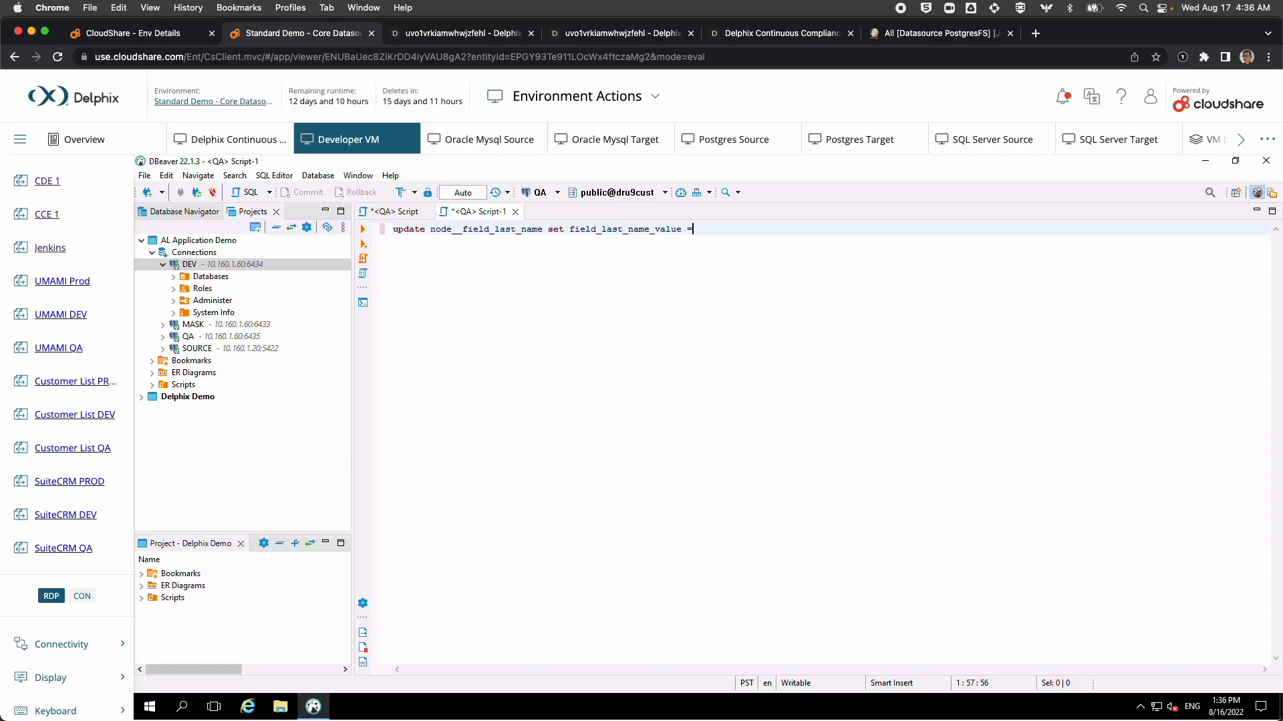
type("= 'Lee';")
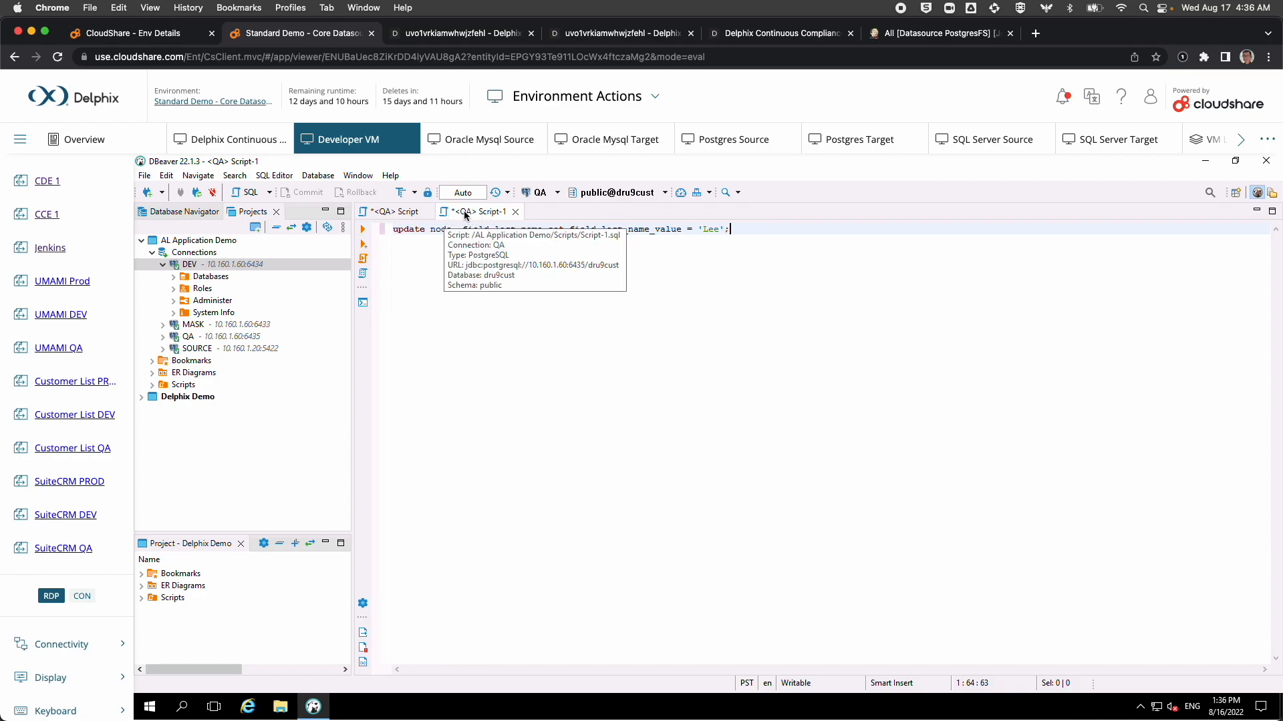
Execute the update on the QA database despite its missing WHERE clause, and rerun the select query in the QA result tab.
left_click(364, 232)
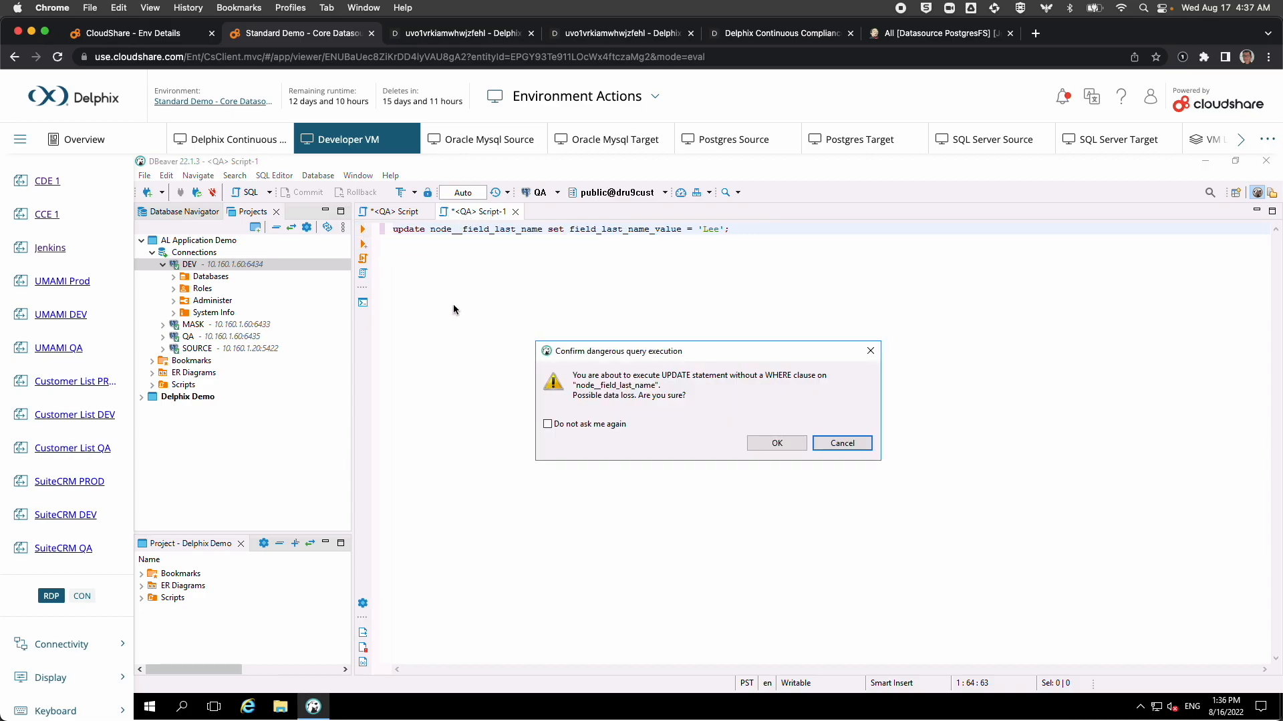
left_click(776, 444)
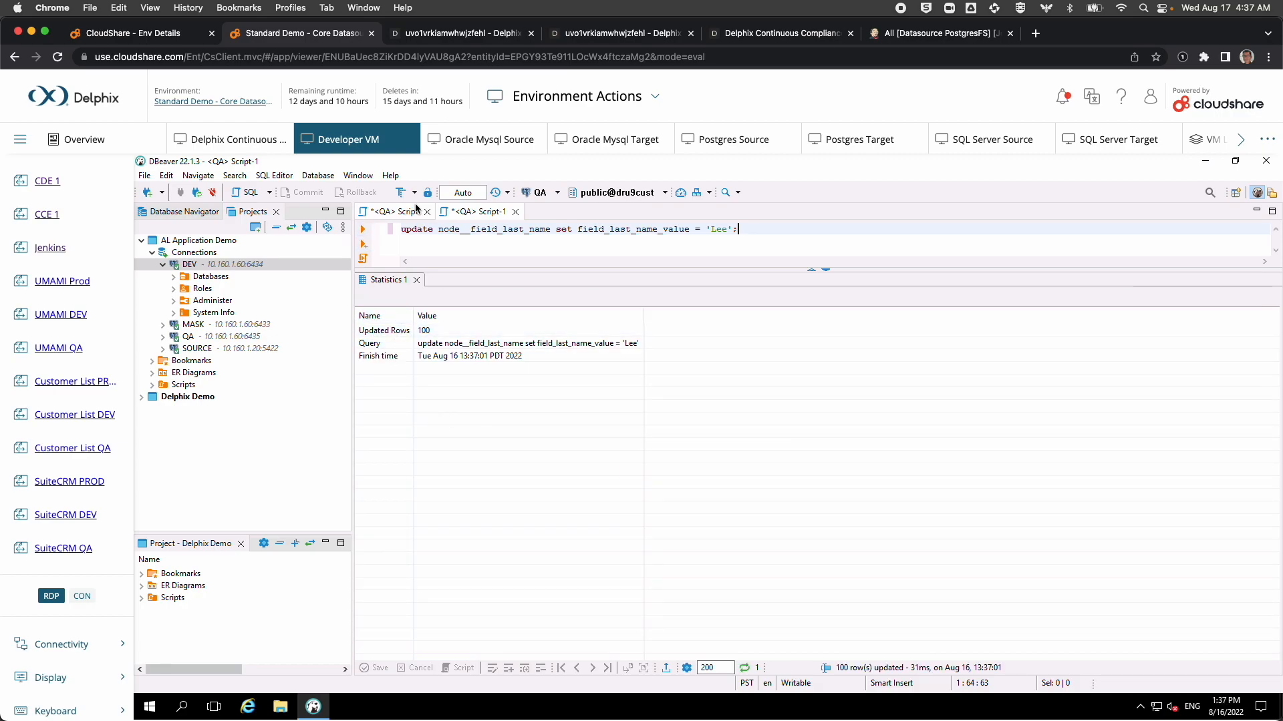
left_click(397, 211)
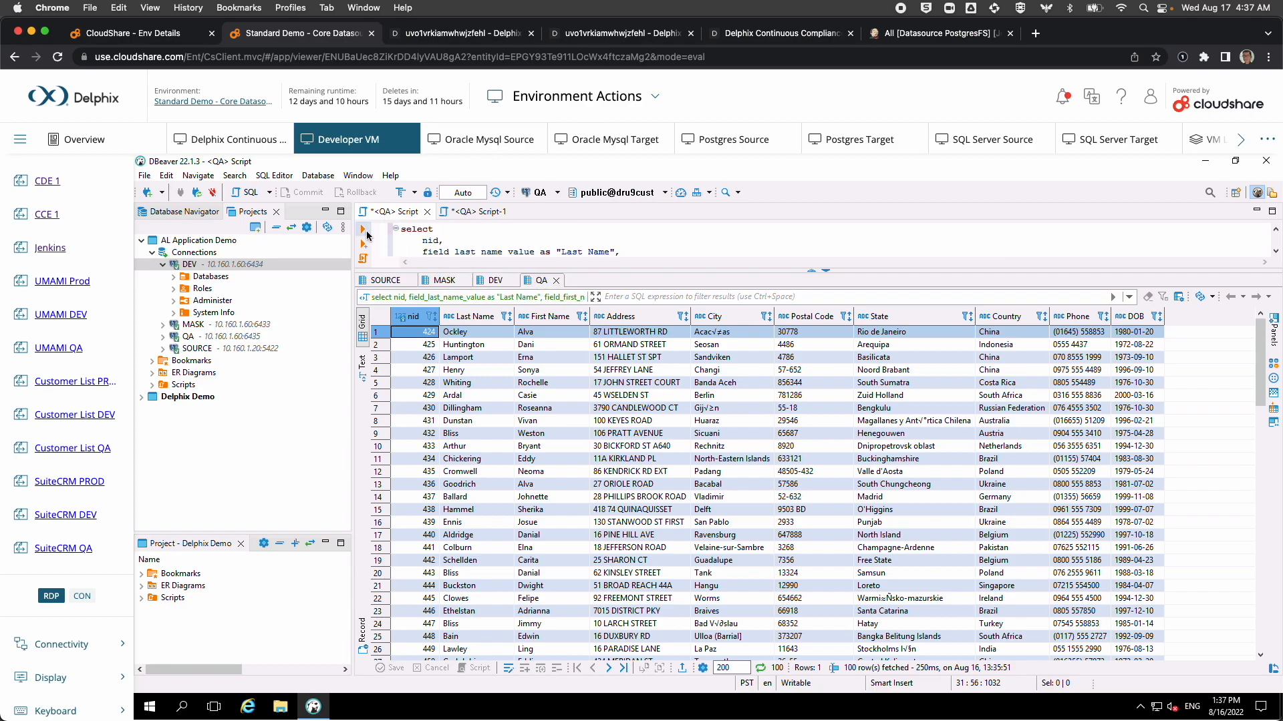
left_click(364, 231)
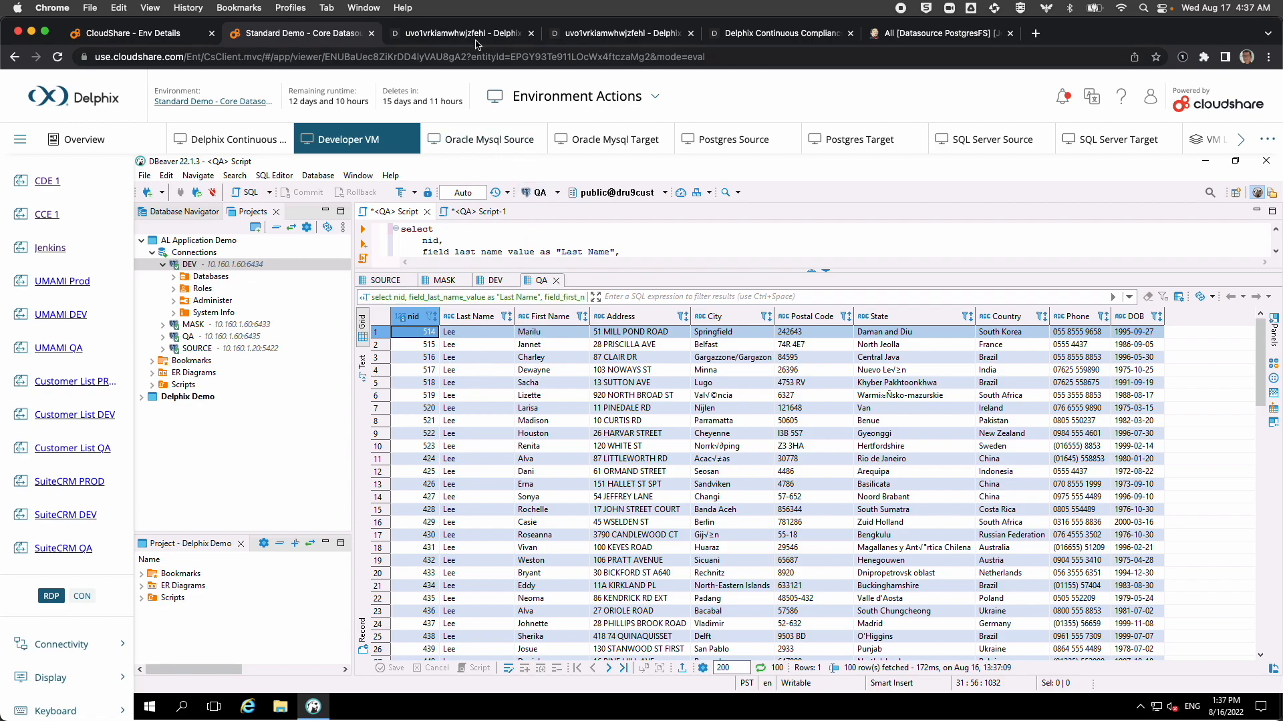
In the AL QA timeline, create a bookmark named "v1.0 test3 failed error" plus the demo surname, and share it.
left_click(609, 39)
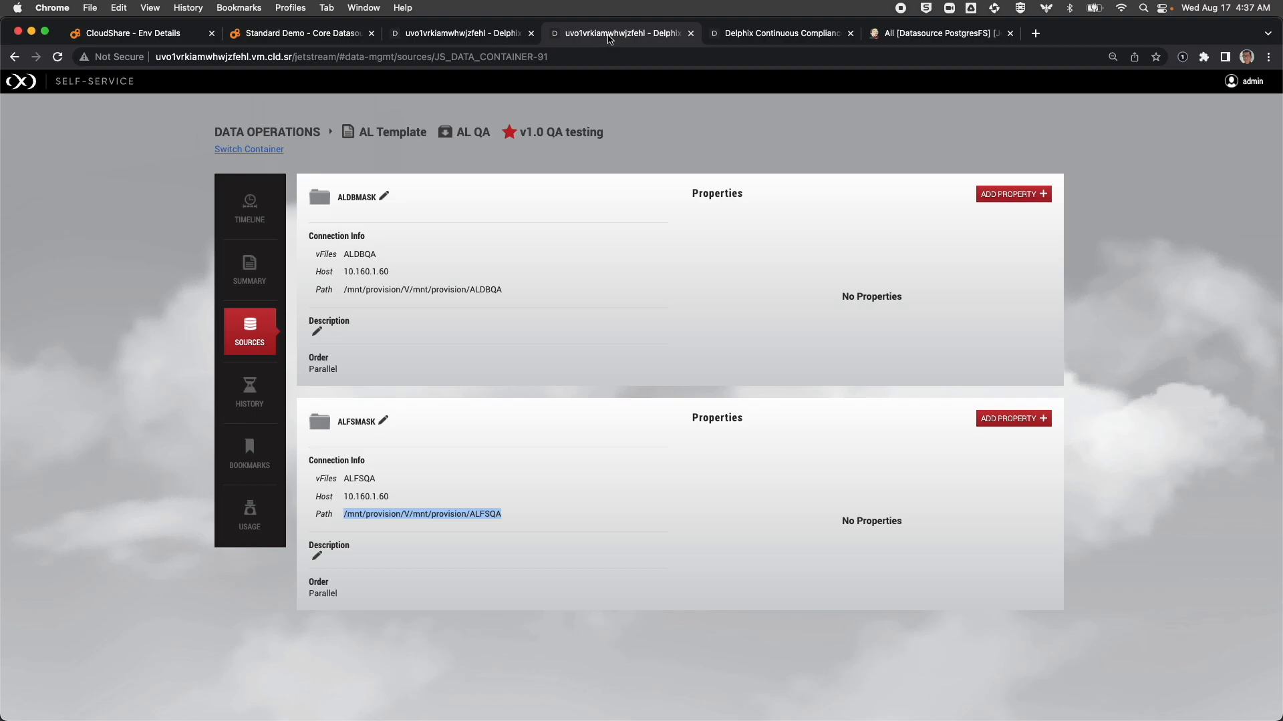
left_click(258, 215)
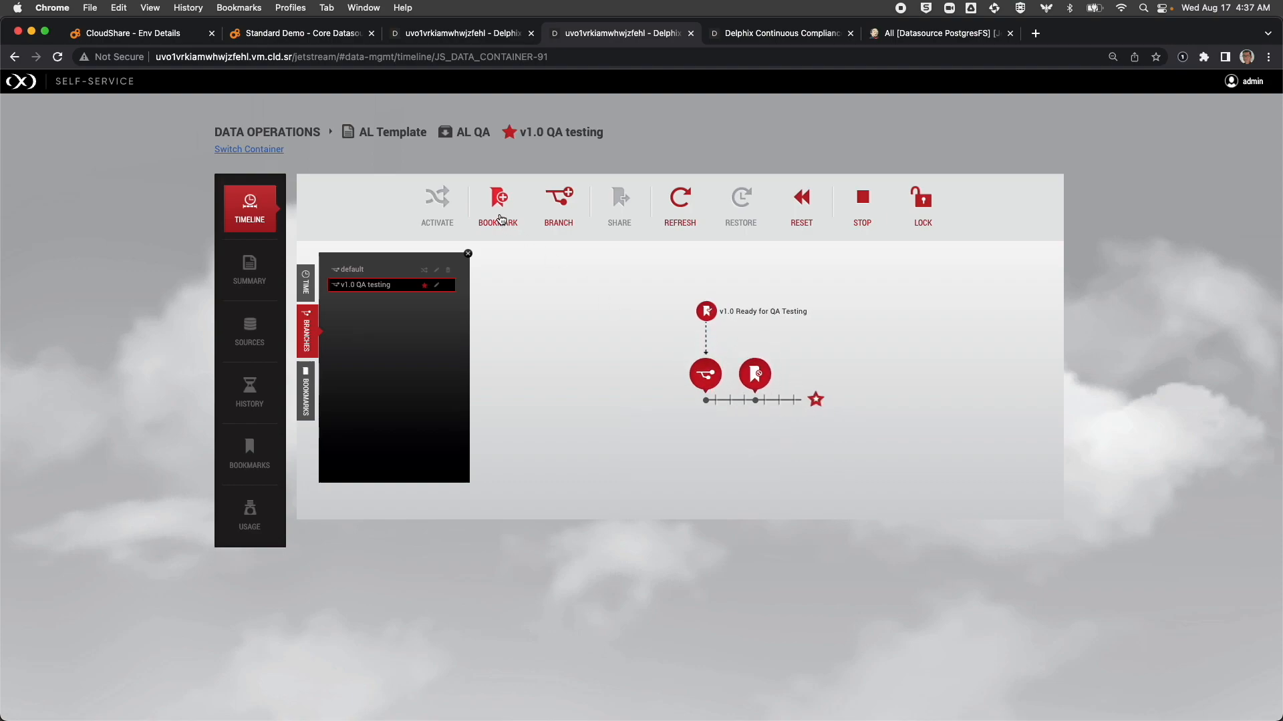
left_click(501, 220)
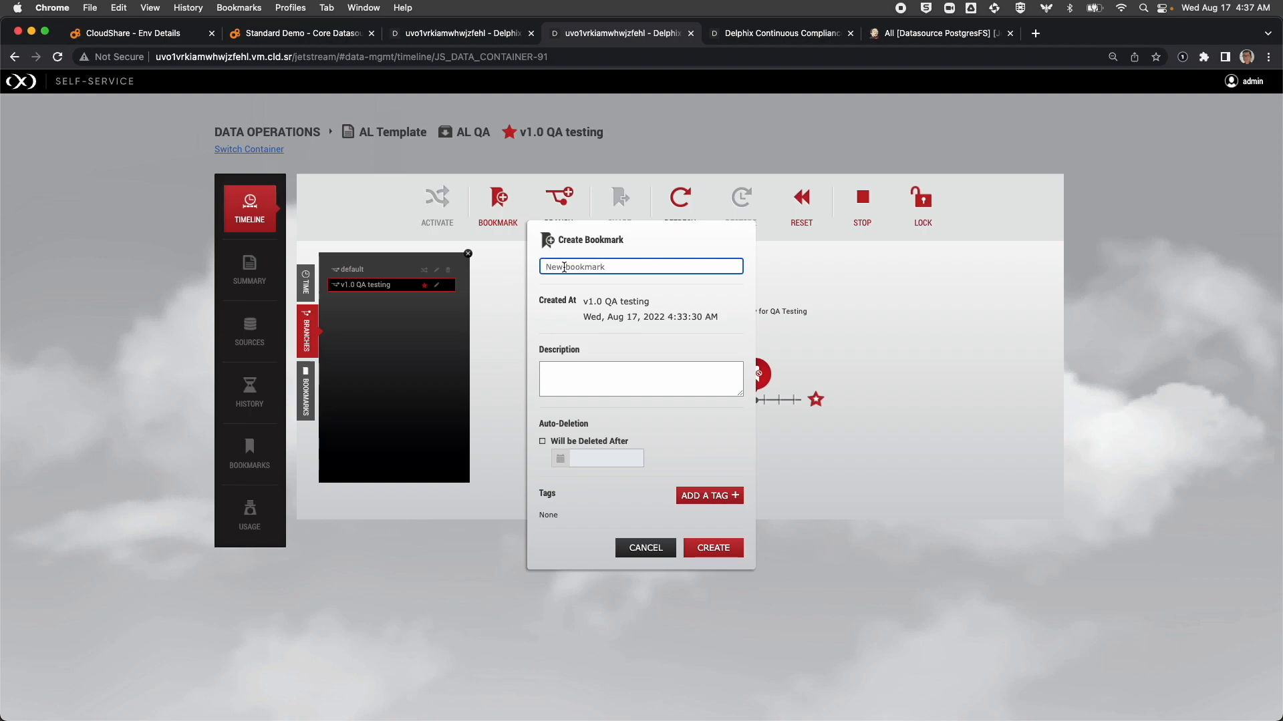
type("v1.0 test3 failed error Lee")
left_click(713, 547)
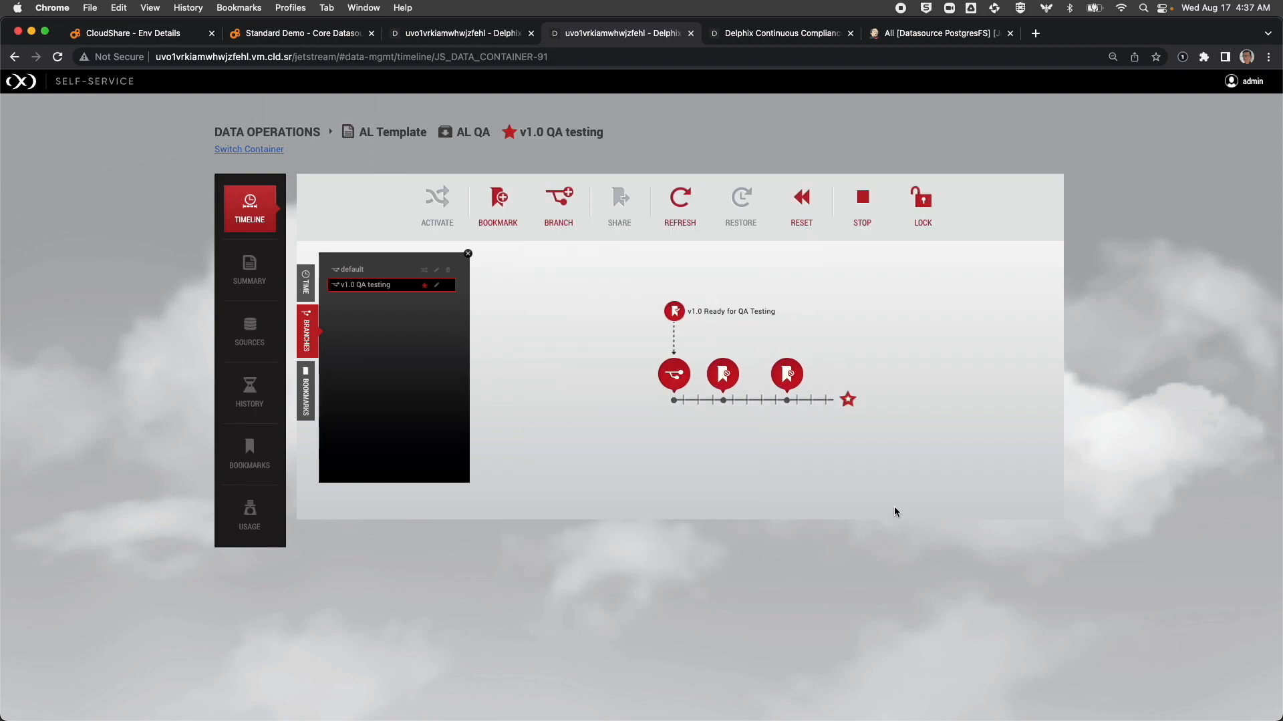
left_click(790, 373)
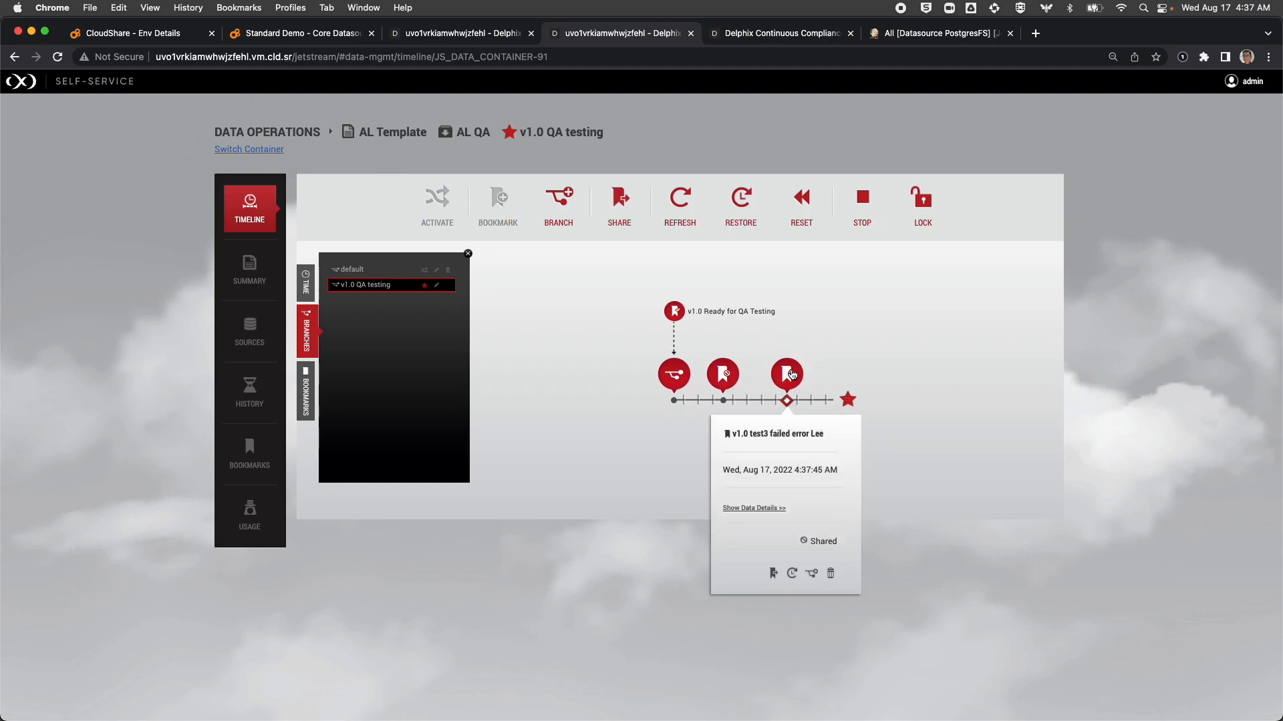
left_click(772, 573)
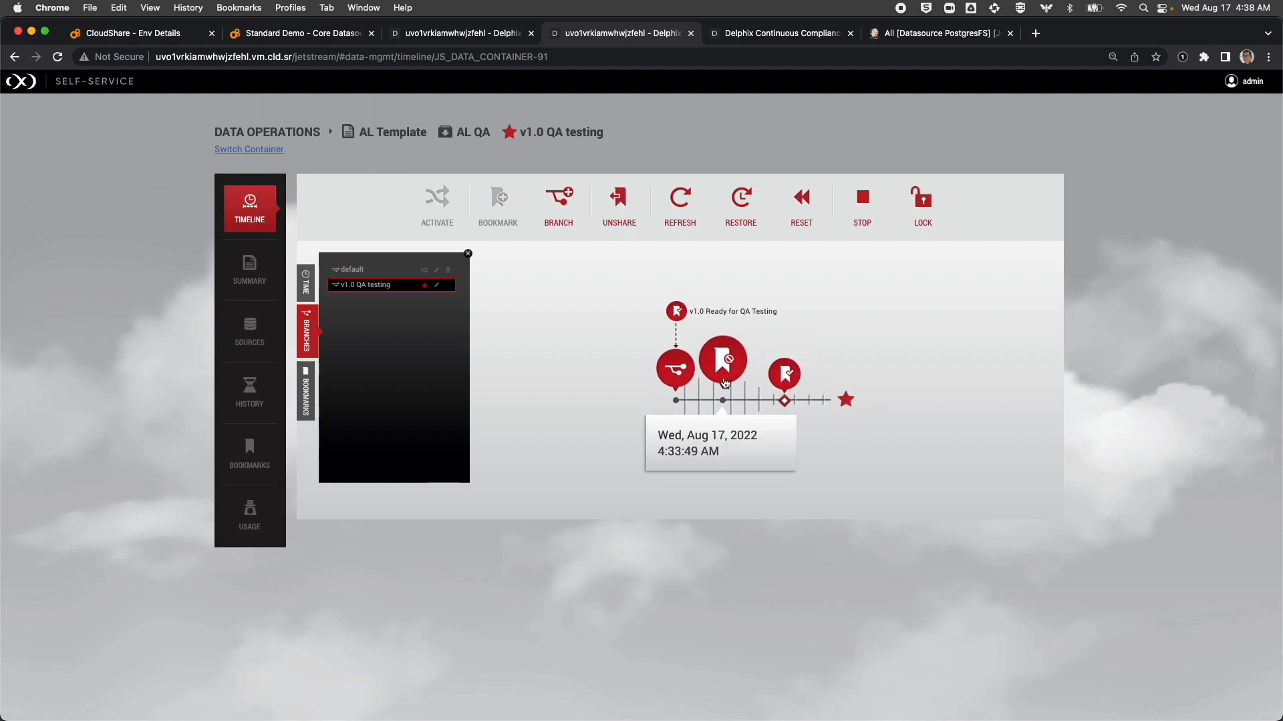
Restore the v1.0 QA testing branch from the V1.0 QA Pre Test bookmark.
left_click(723, 371)
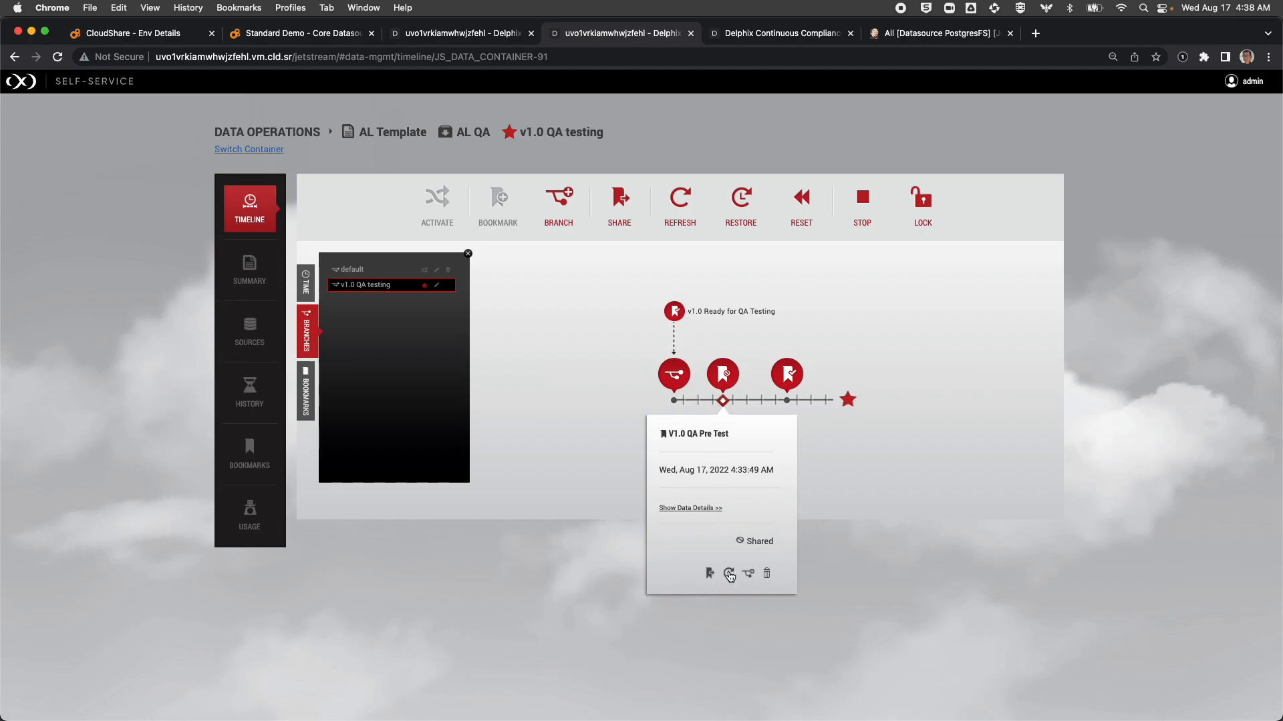
left_click(728, 574)
left_click(724, 415)
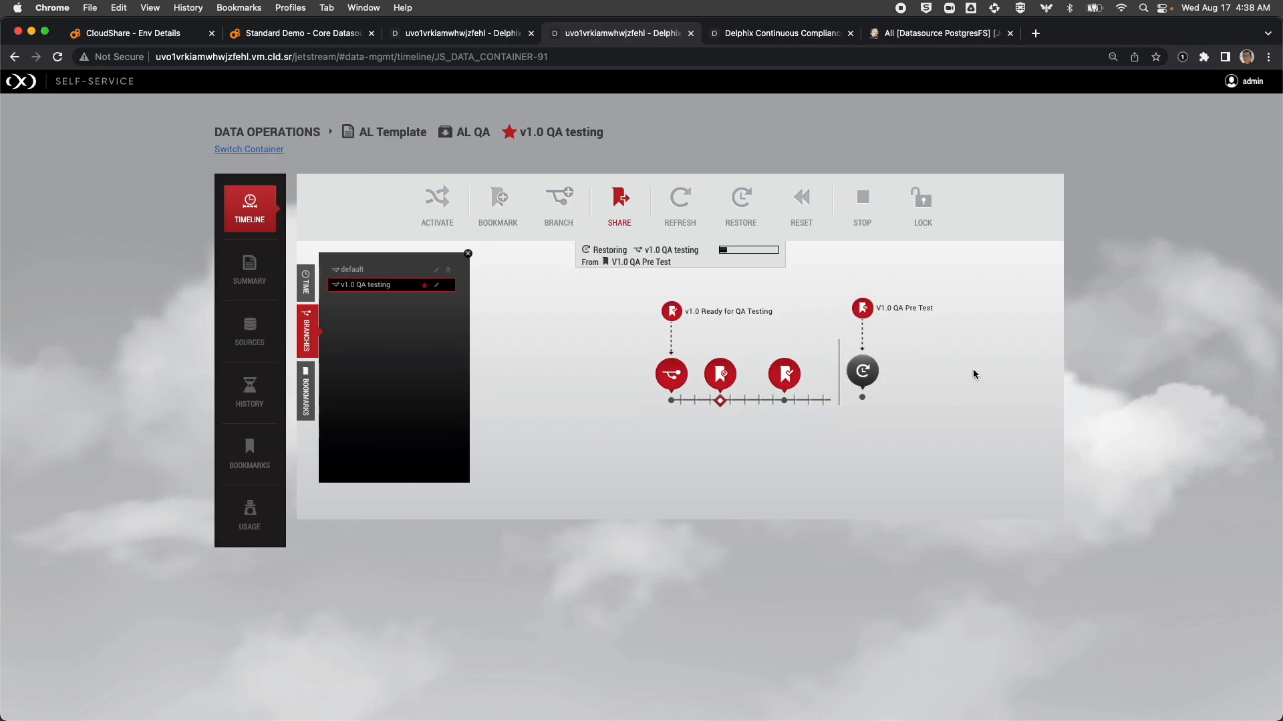
mouse_move(878, 374)
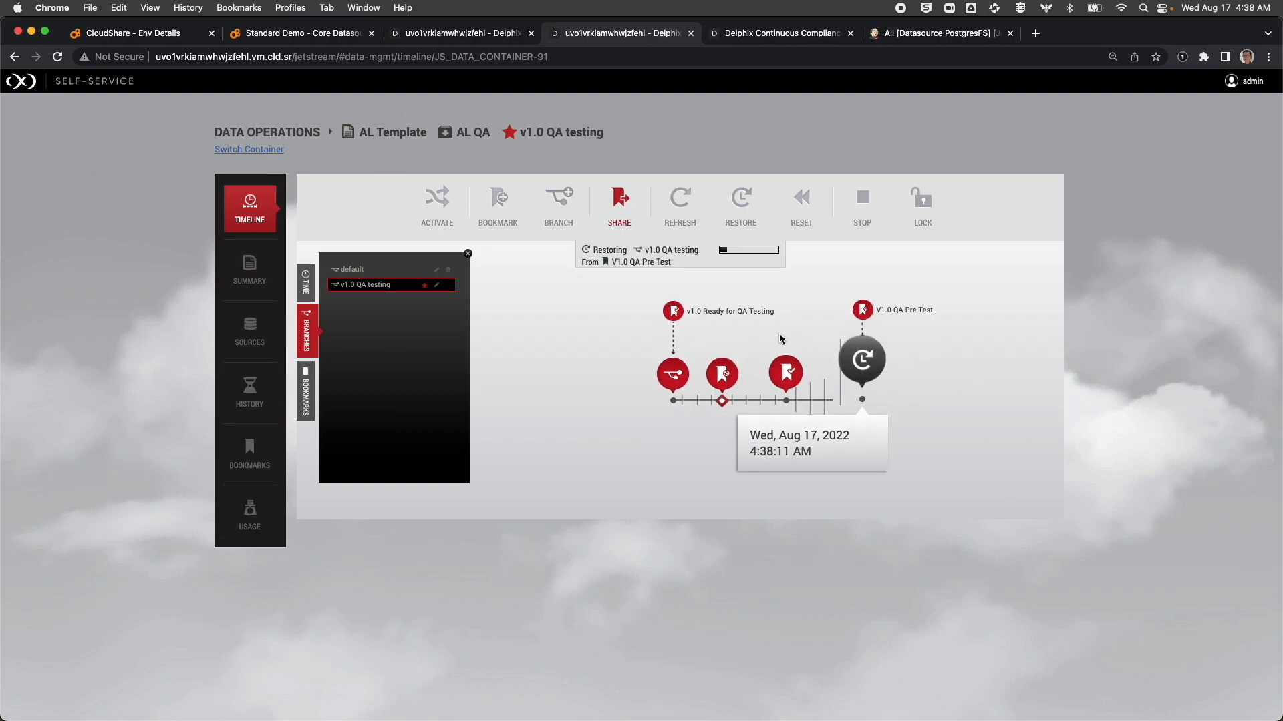
mouse_move(793, 353)
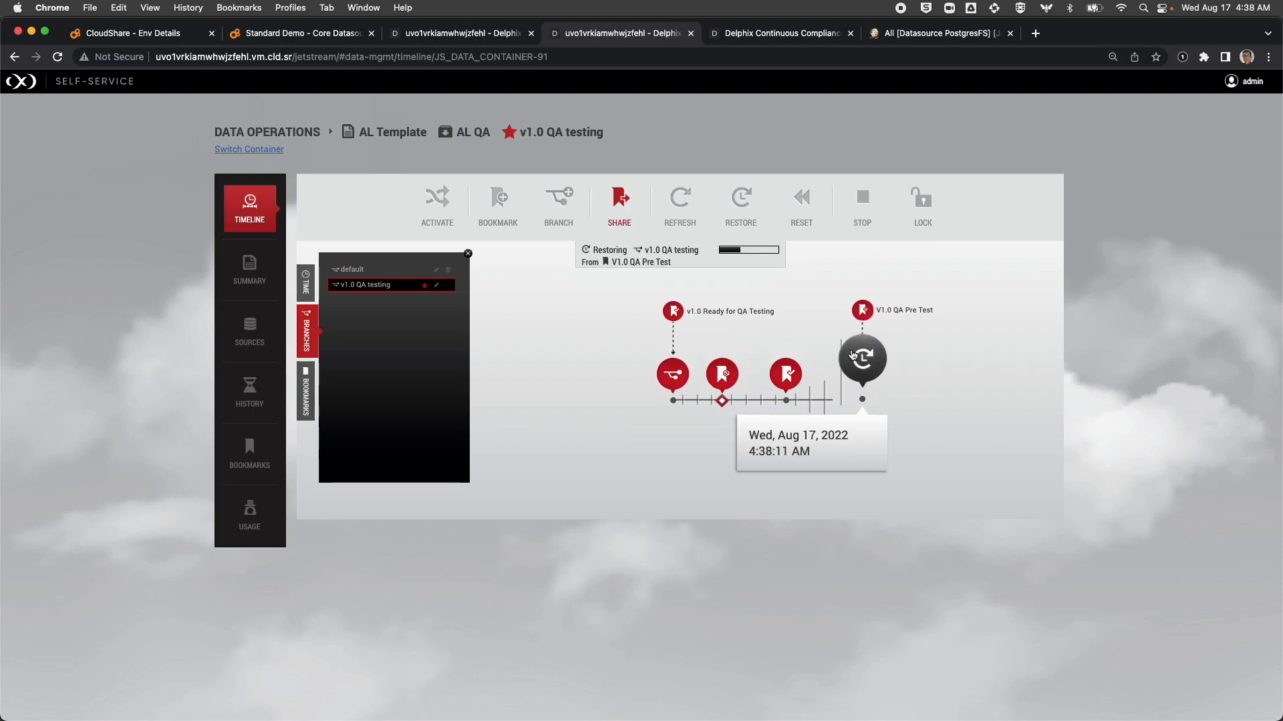
mouse_move(843, 361)
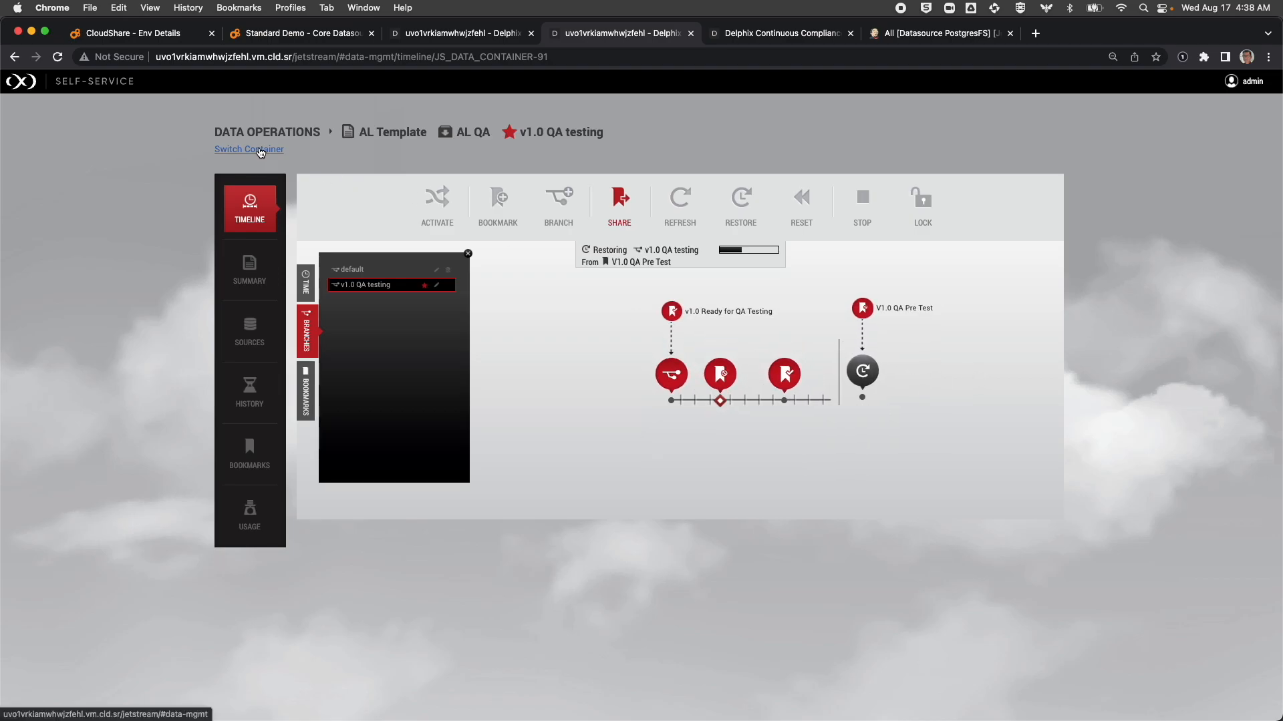
Switch to the AL DEV container and include available bookmarks in its bookmark list.
left_click(262, 148)
left_click(503, 177)
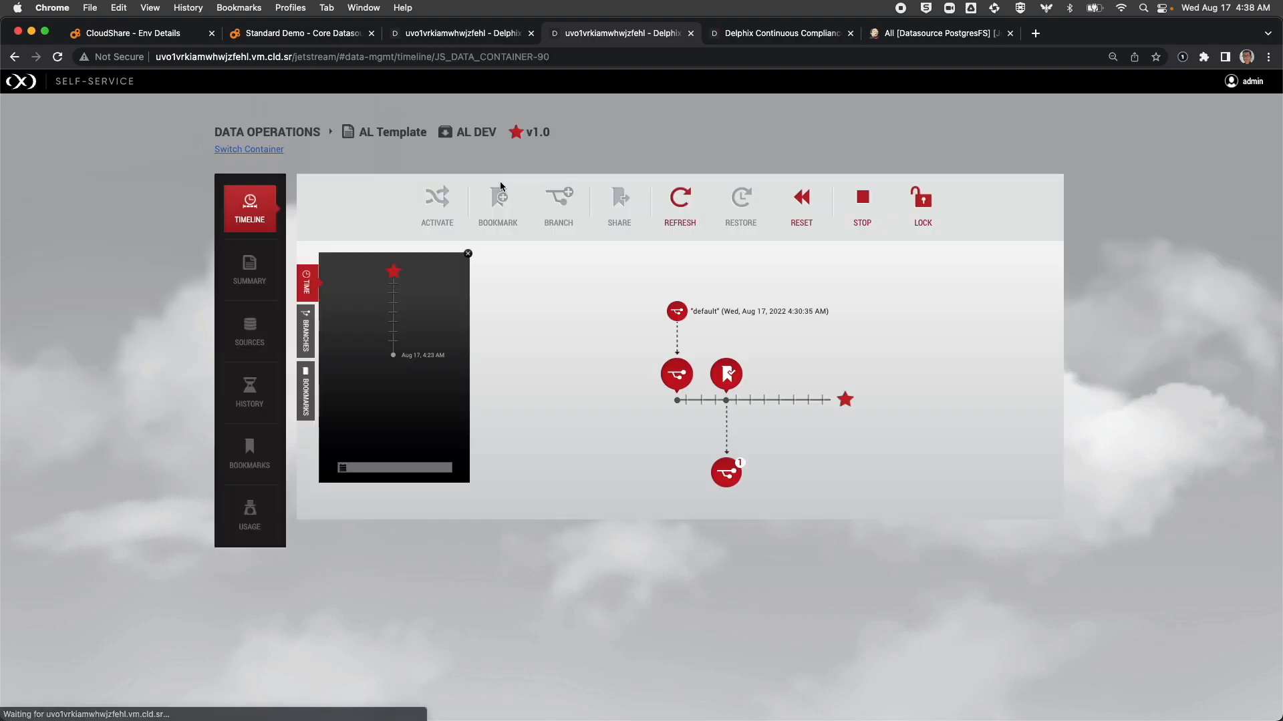
left_click(249, 455)
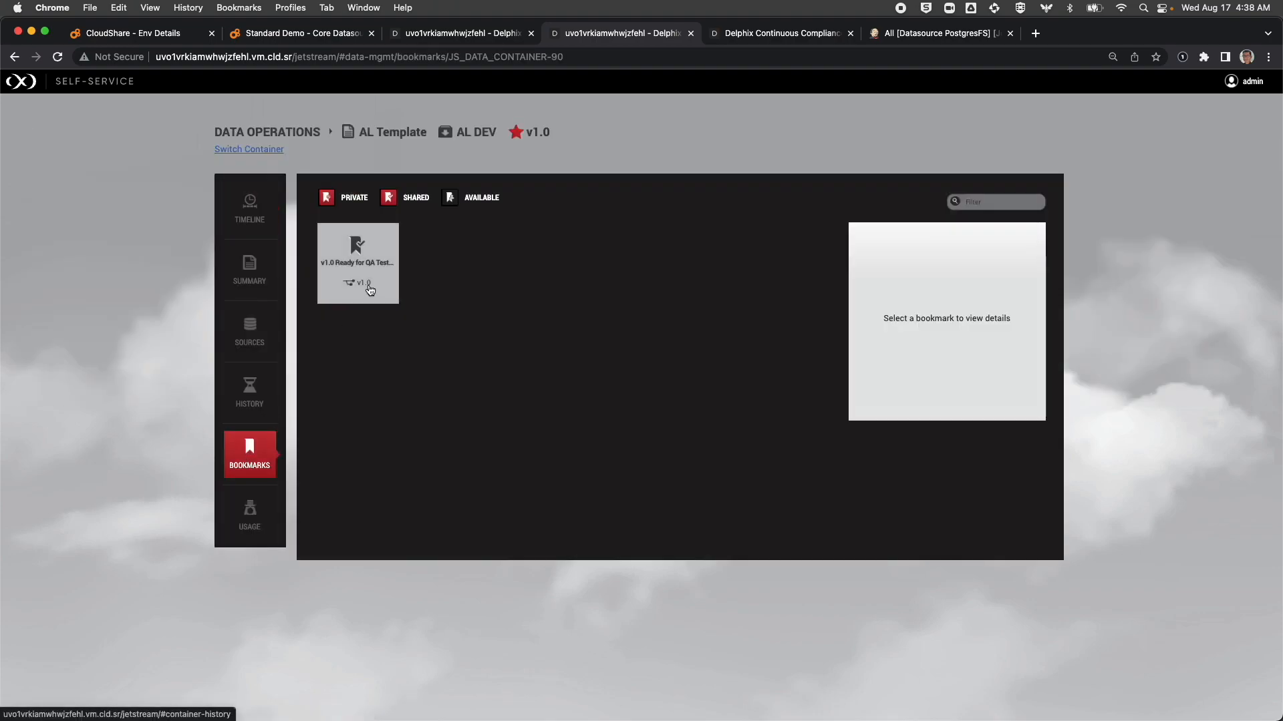
left_click(479, 199)
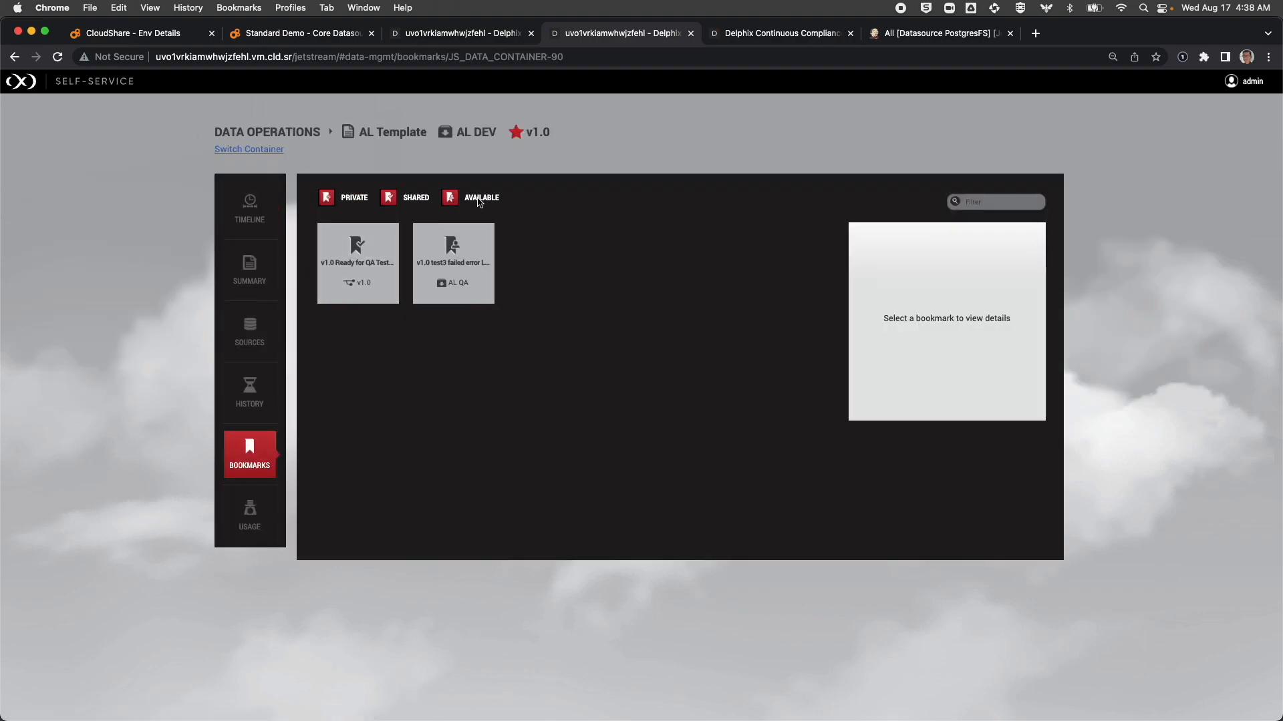
Create an AL DEV branch named "v1.0 bug fix for" plus the demo surname from AL QA's shared v1.0 test3 failed error bookmark.
left_click(461, 272)
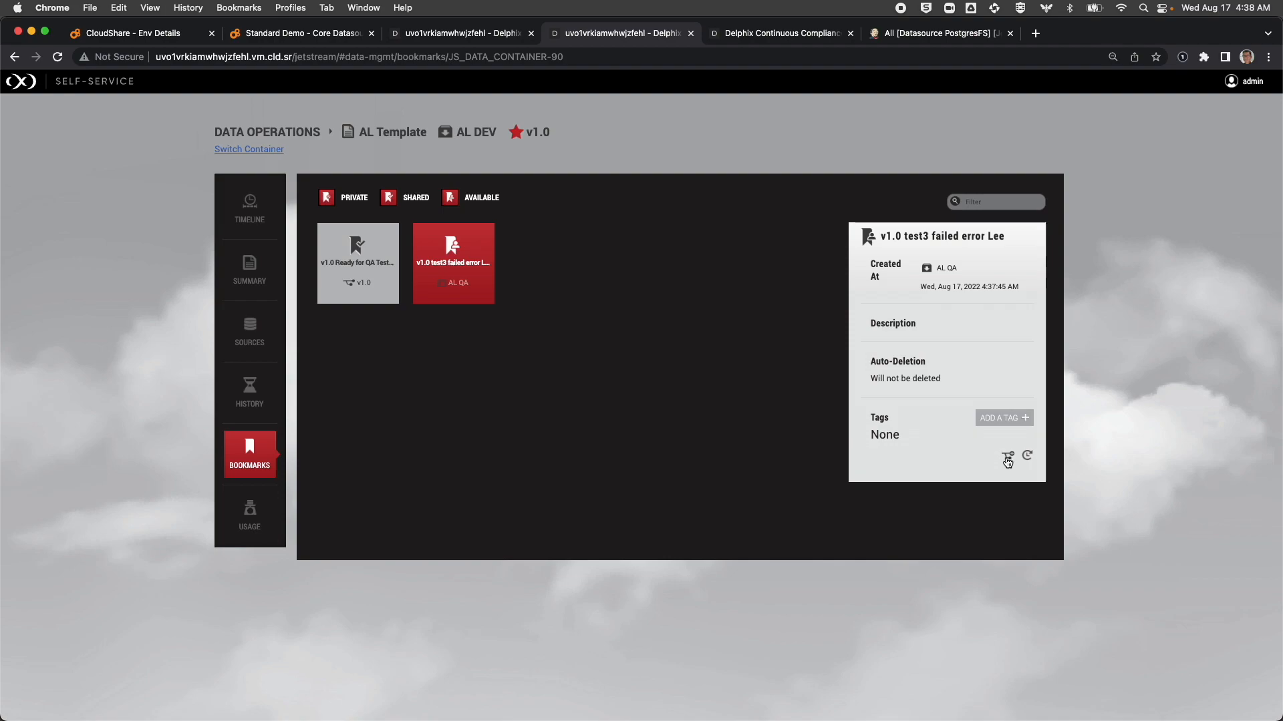
left_click(1007, 461)
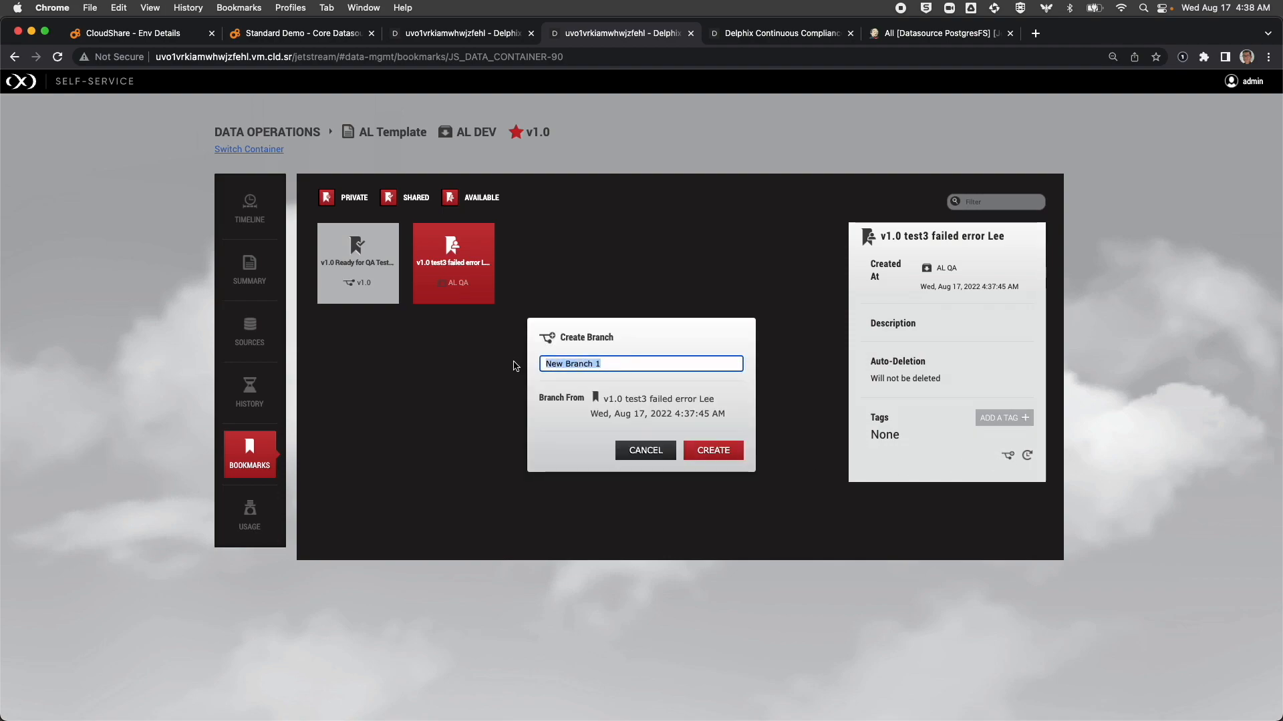
type("v1.0 bug fix for Lee")
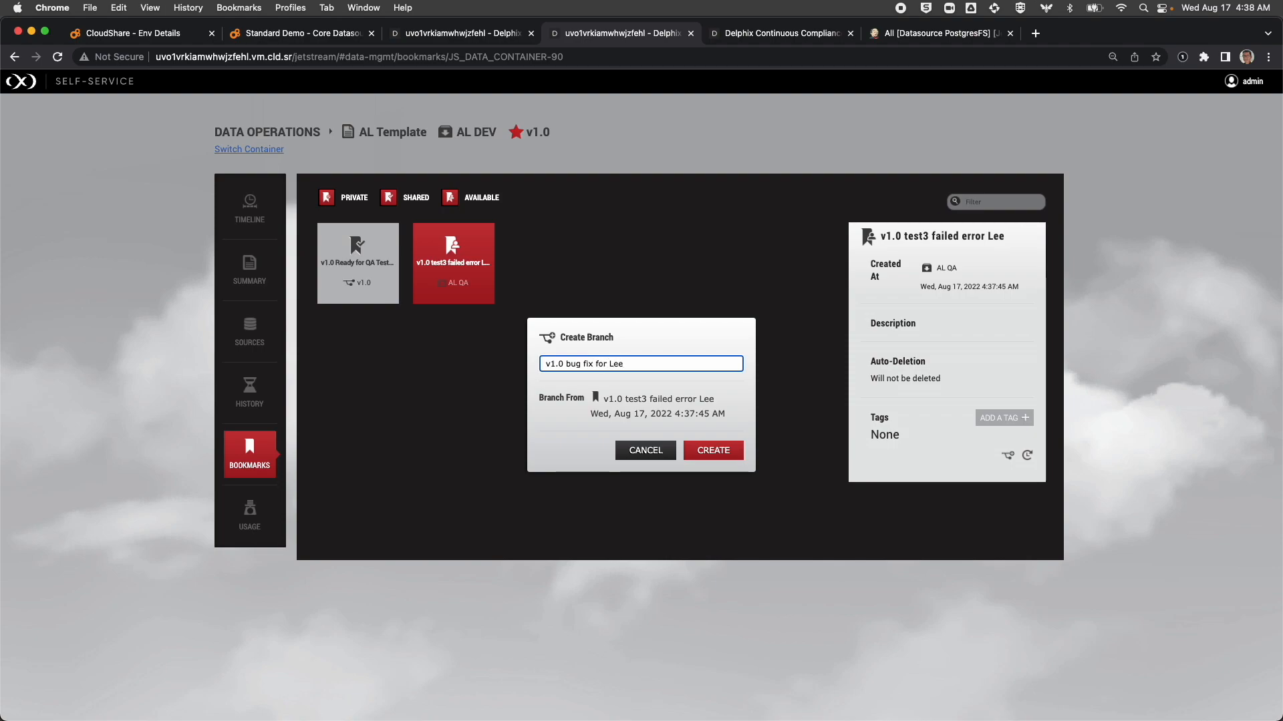
left_click(713, 450)
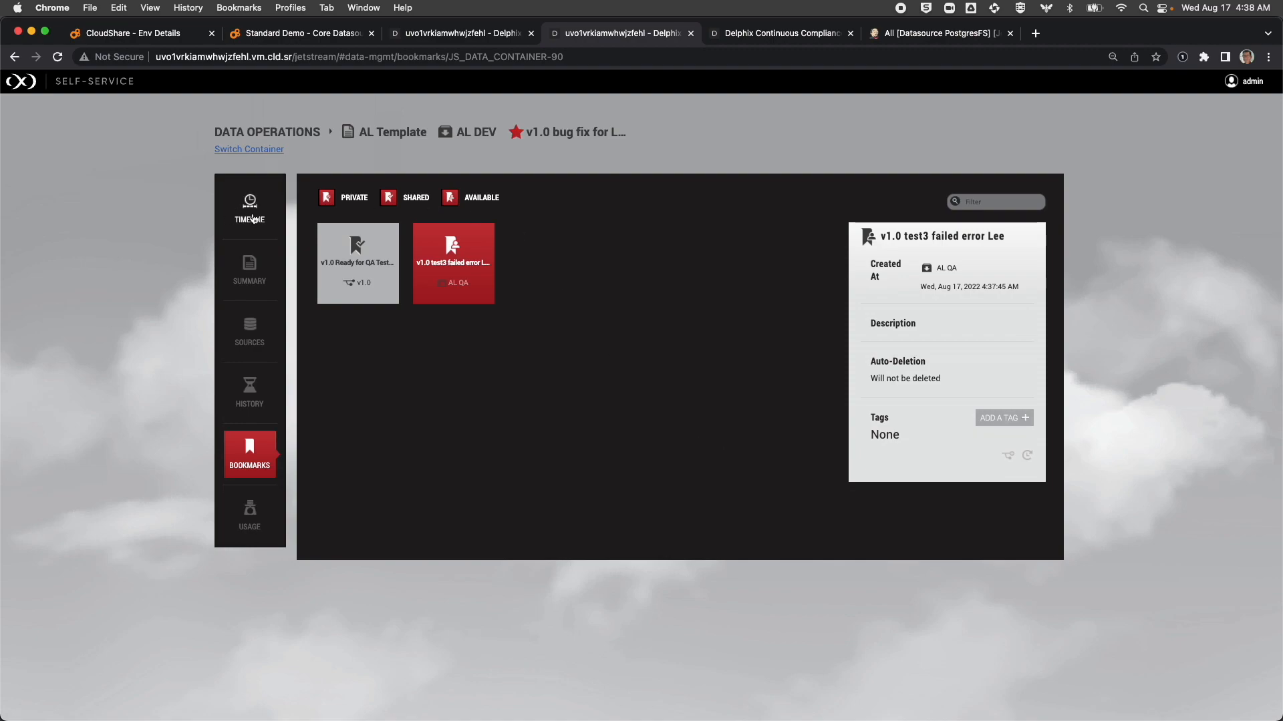
Review the timelines of AL DEV's default, v1.0 and v1.0 bug fix branches.
left_click(252, 215)
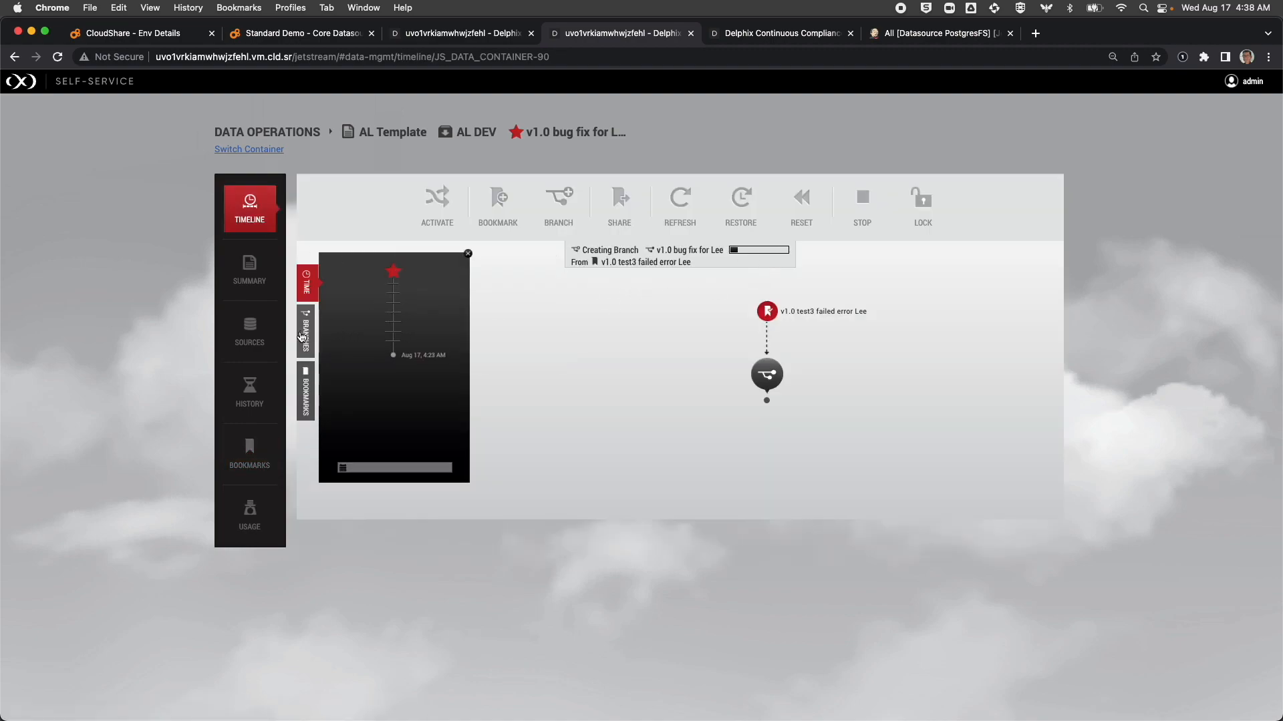
left_click(305, 334)
left_click(364, 271)
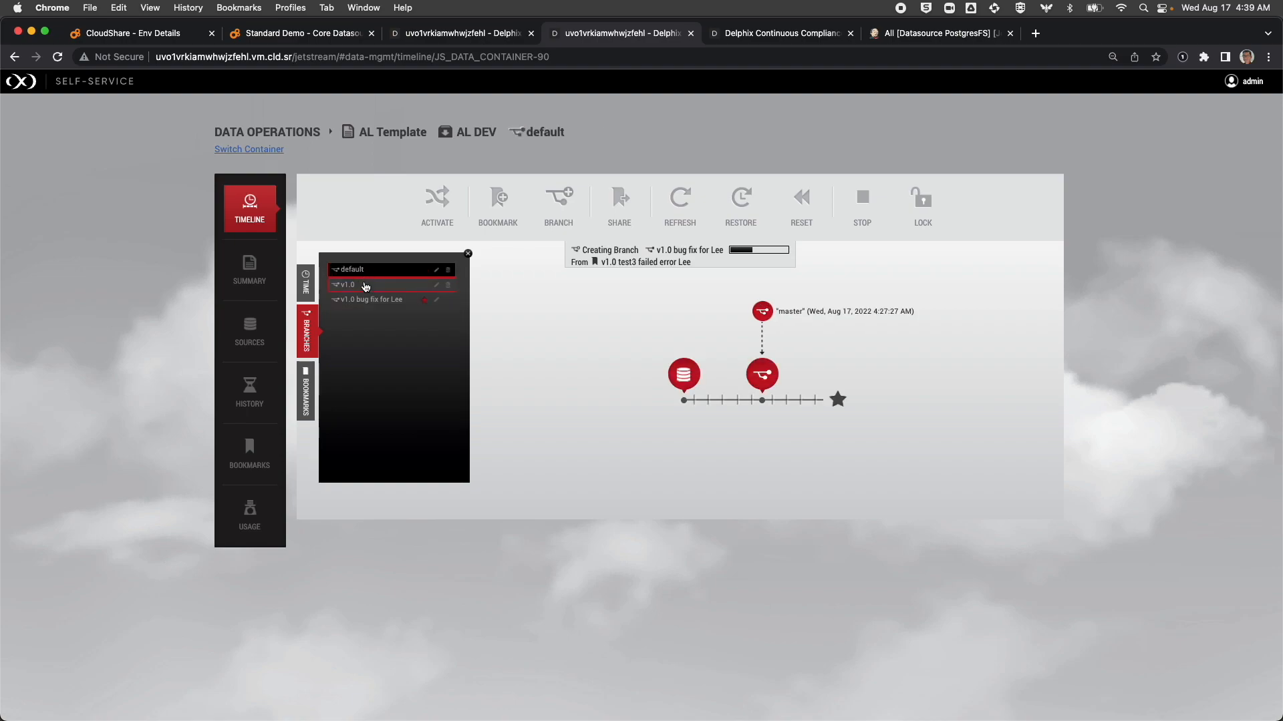
left_click(365, 288)
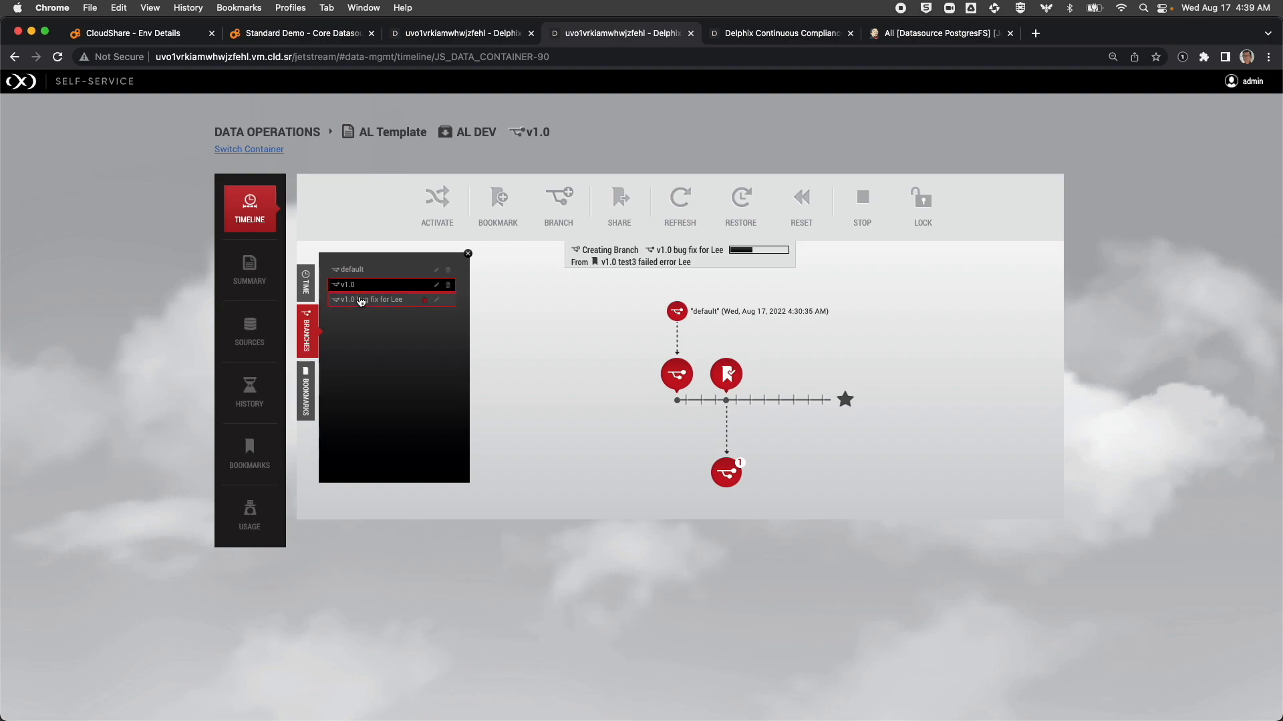
left_click(363, 302)
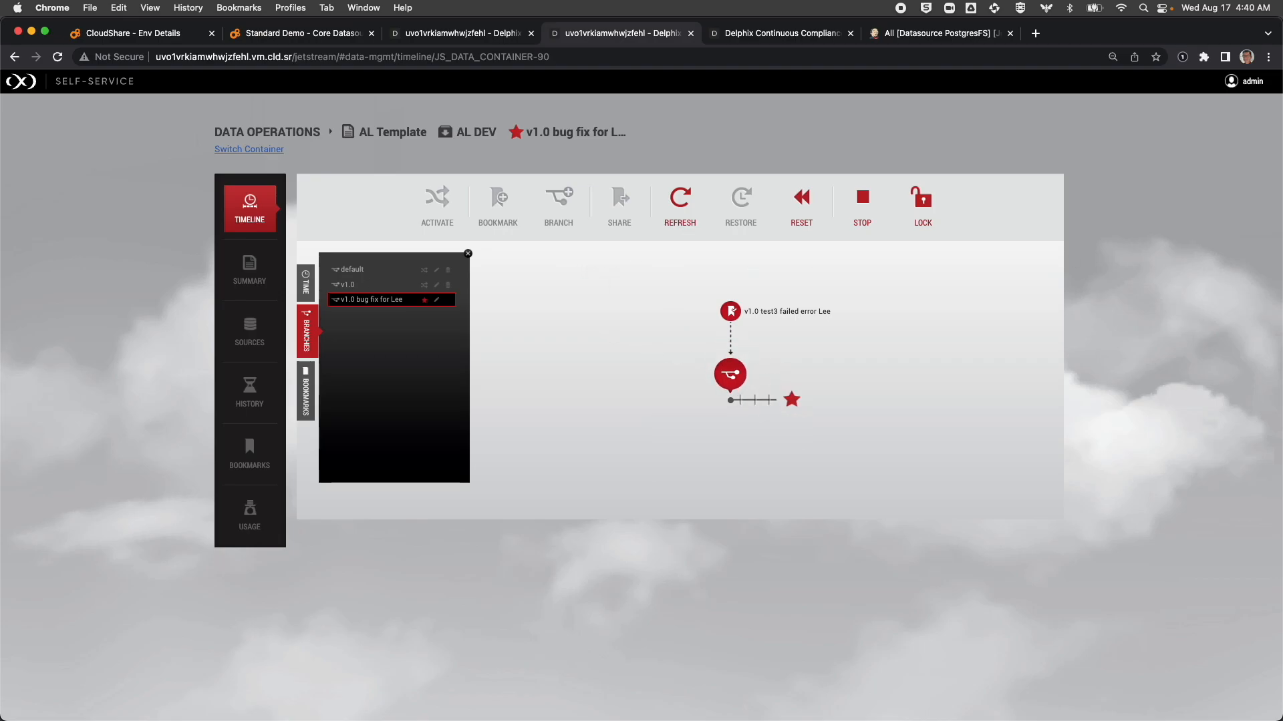
Switch to the terminal's ALFSDEV session and list the directory's files in long format, sorted by reverse modification time.
key("super+Tab")
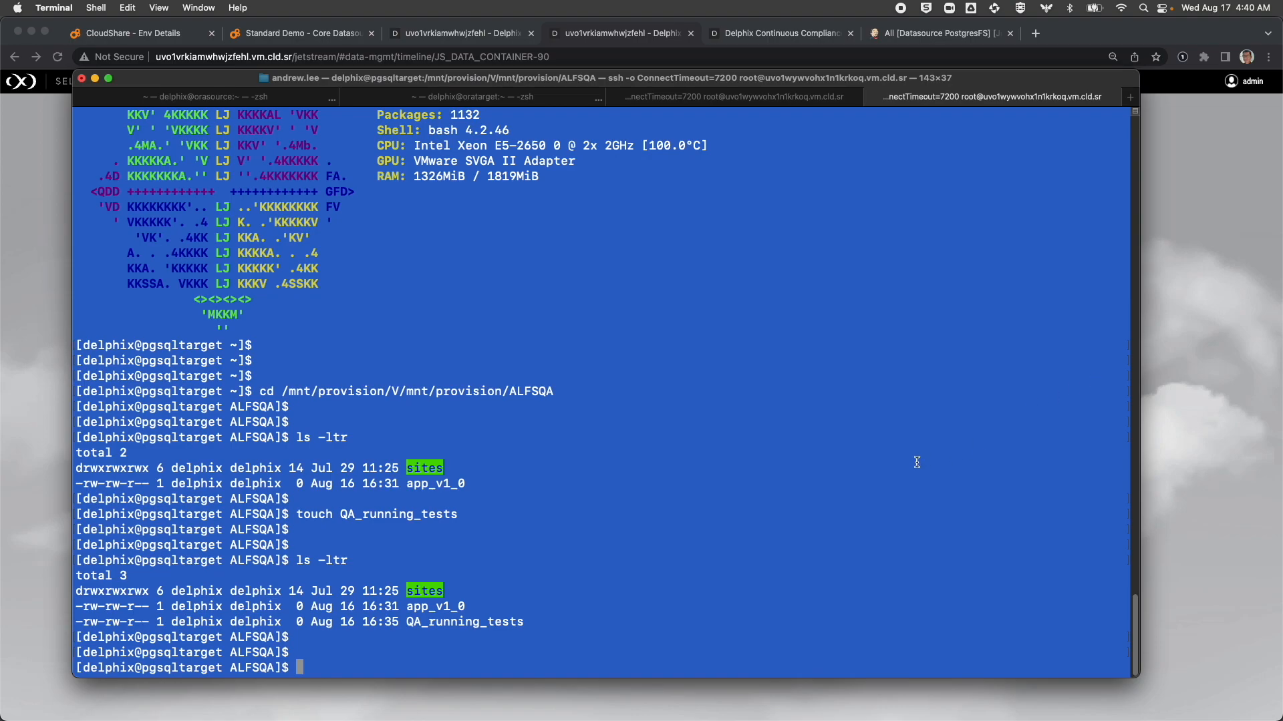
left_click(686, 98)
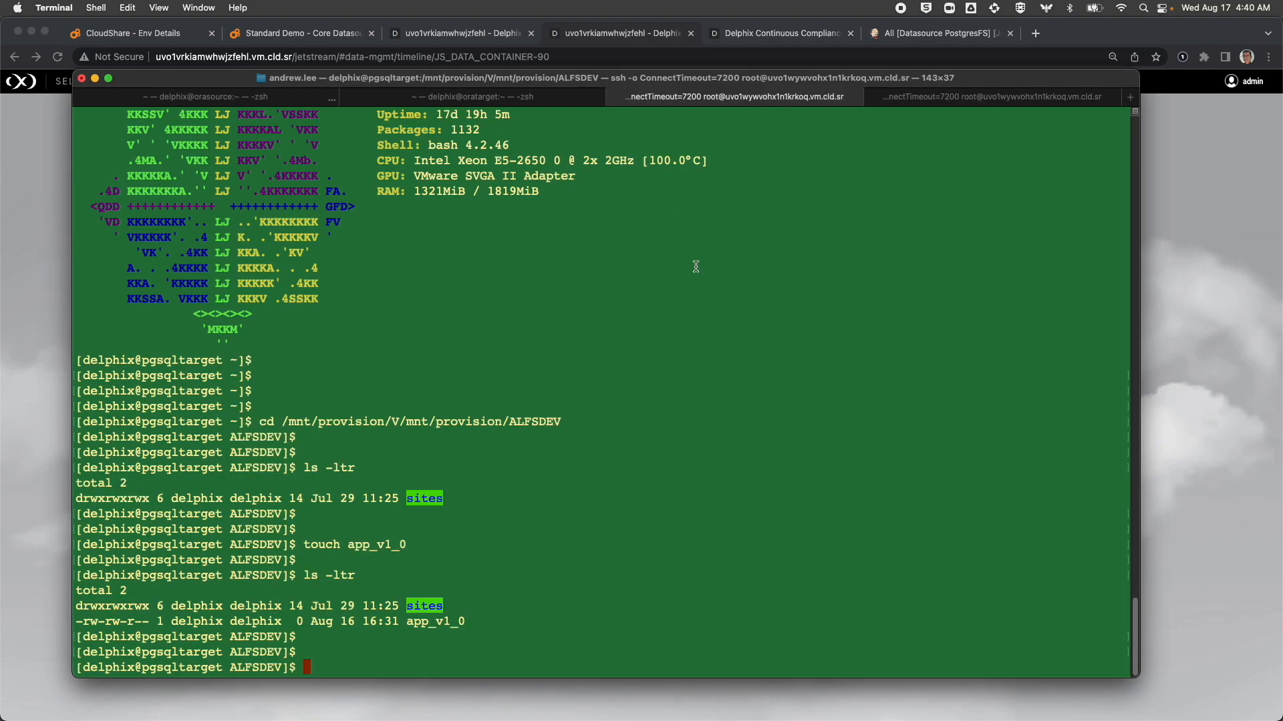
type("ls -ltr")
key("Return")
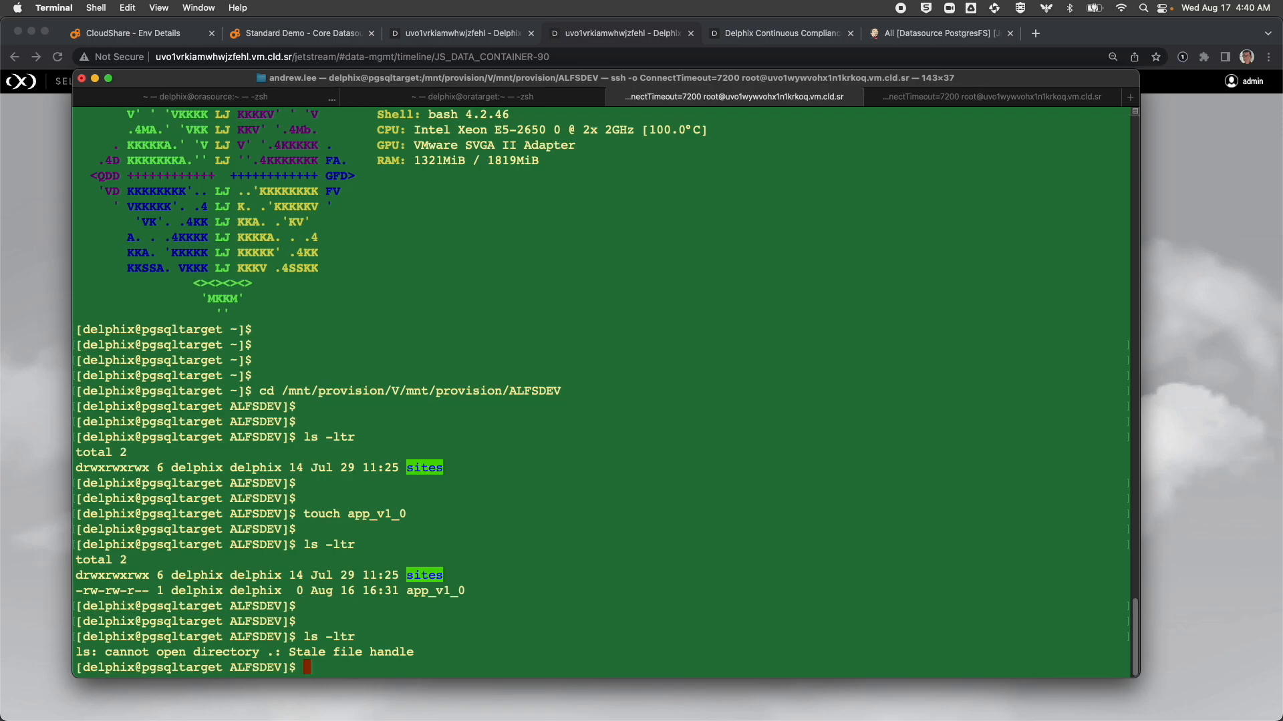
Exit the delphix shell, log back in with su - delphix, and return to /mnt/provision/V/mnt/provision/ALFSDEV.
type("exit")
key("Return")
key("Up")
key("Return")
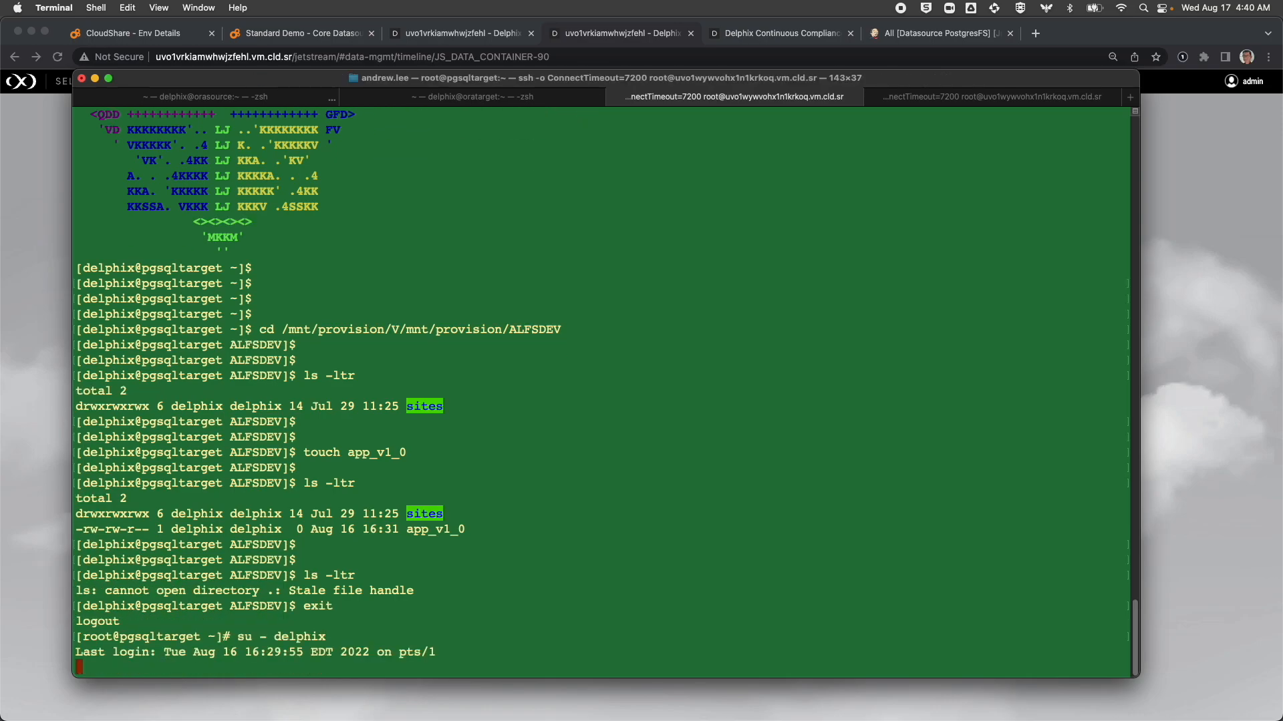
key("Up")
key("Up")
key("Up")
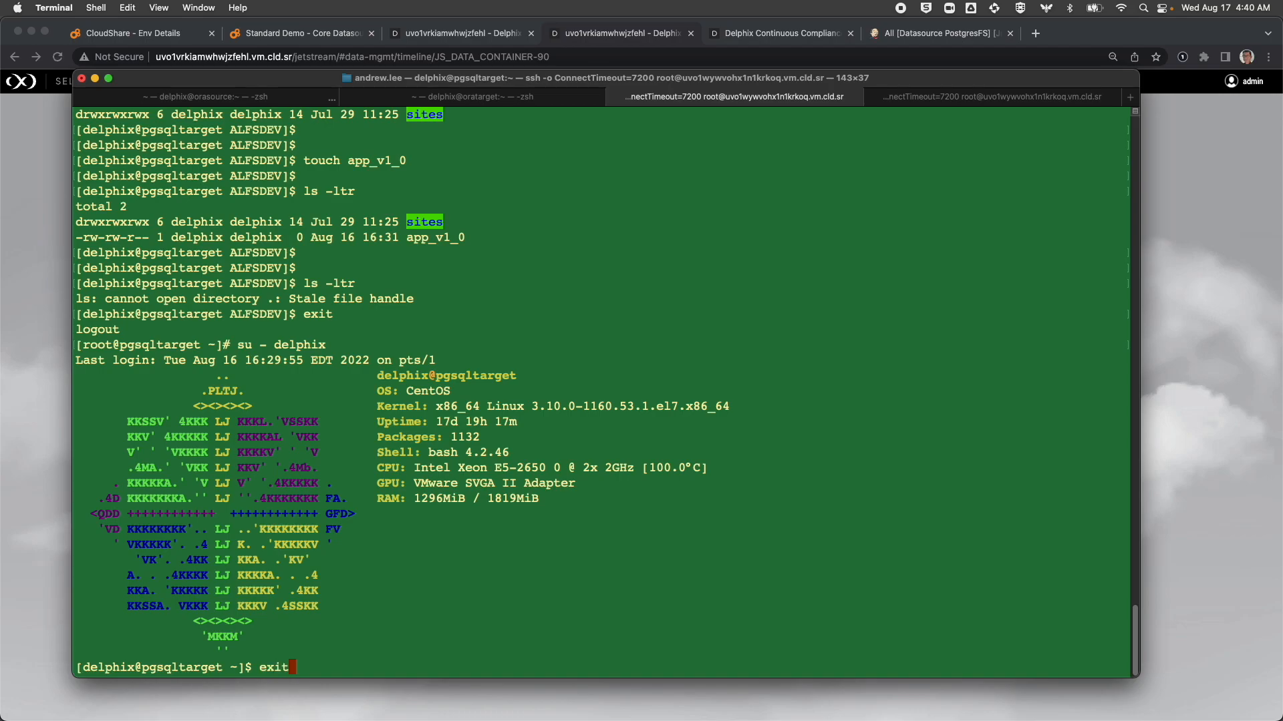
key("Down")
key("Up")
key("Up")
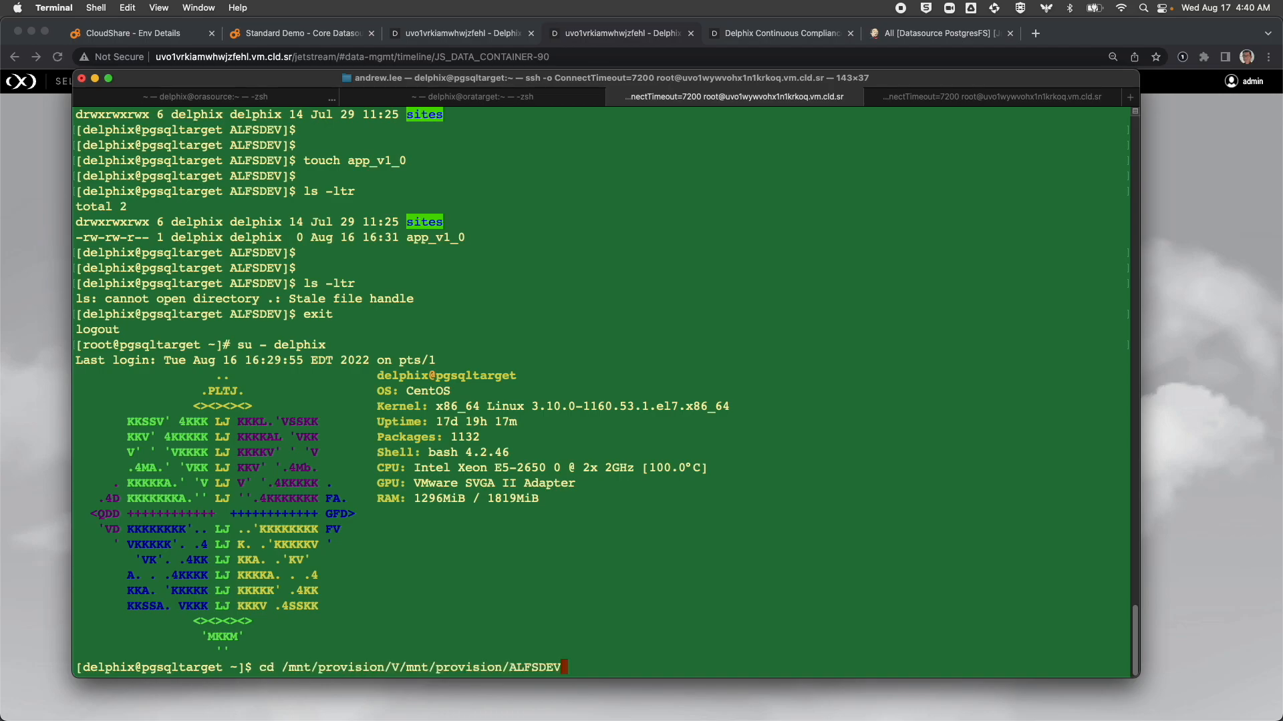
key("Return")
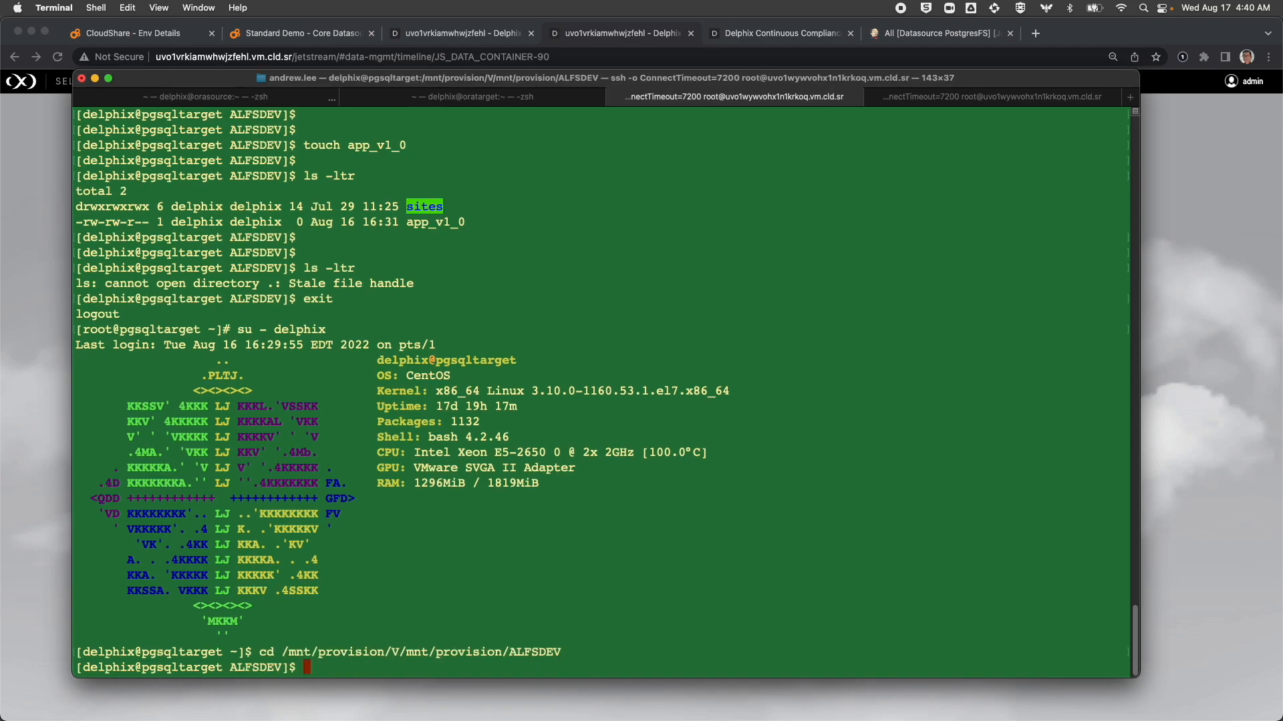
List the files in the remounted ALFSDEV directory with ls -ltr to check the branched content.
key("Return")
key("Return")
type("ls -ltr")
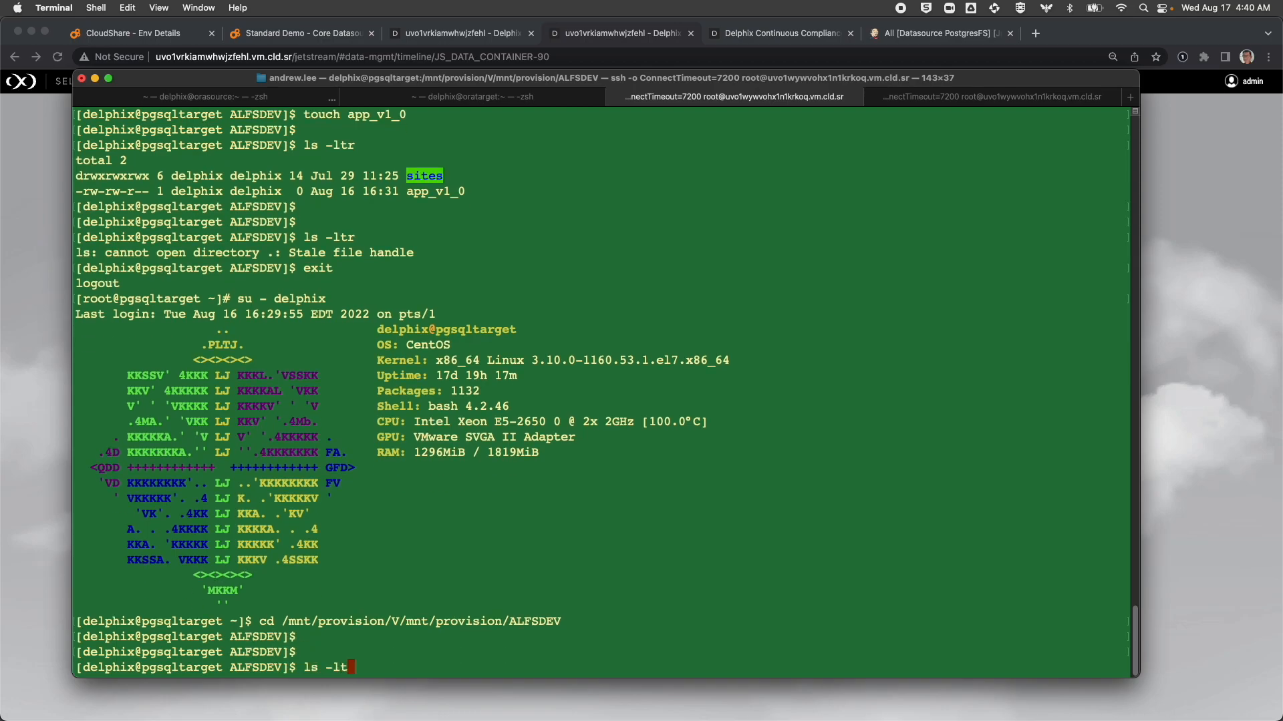
key("Return")
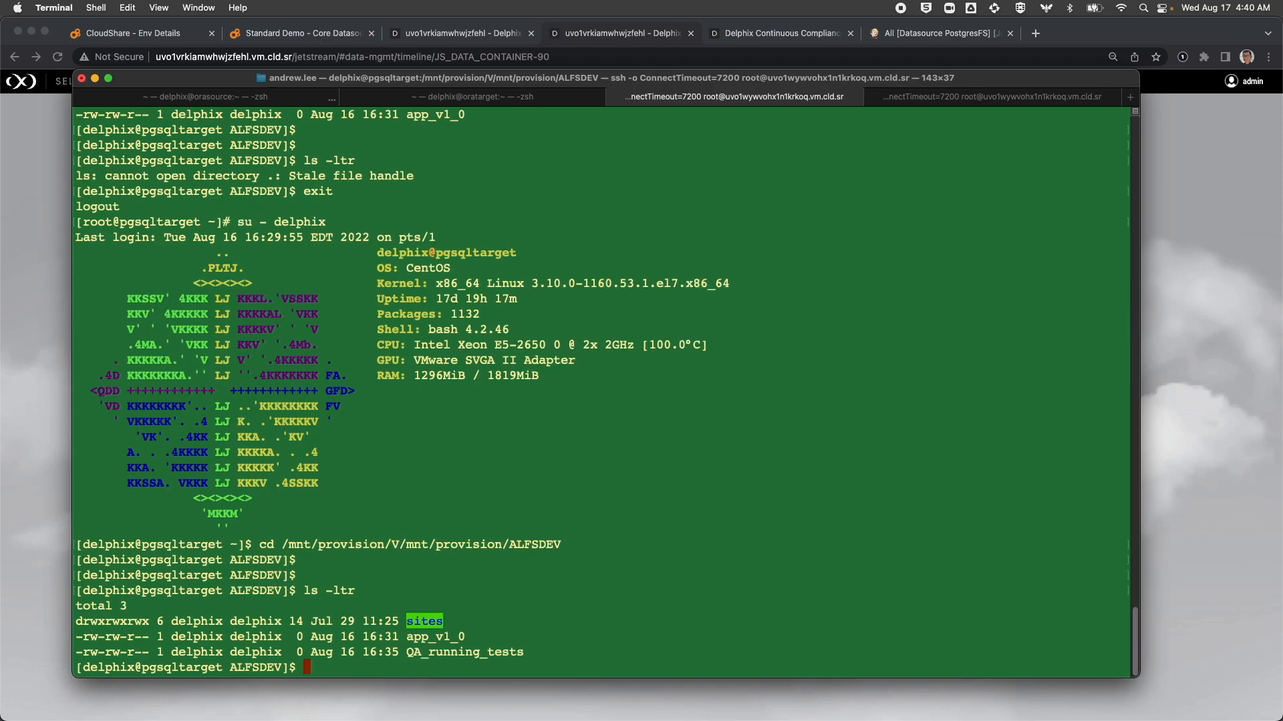
key("Return")
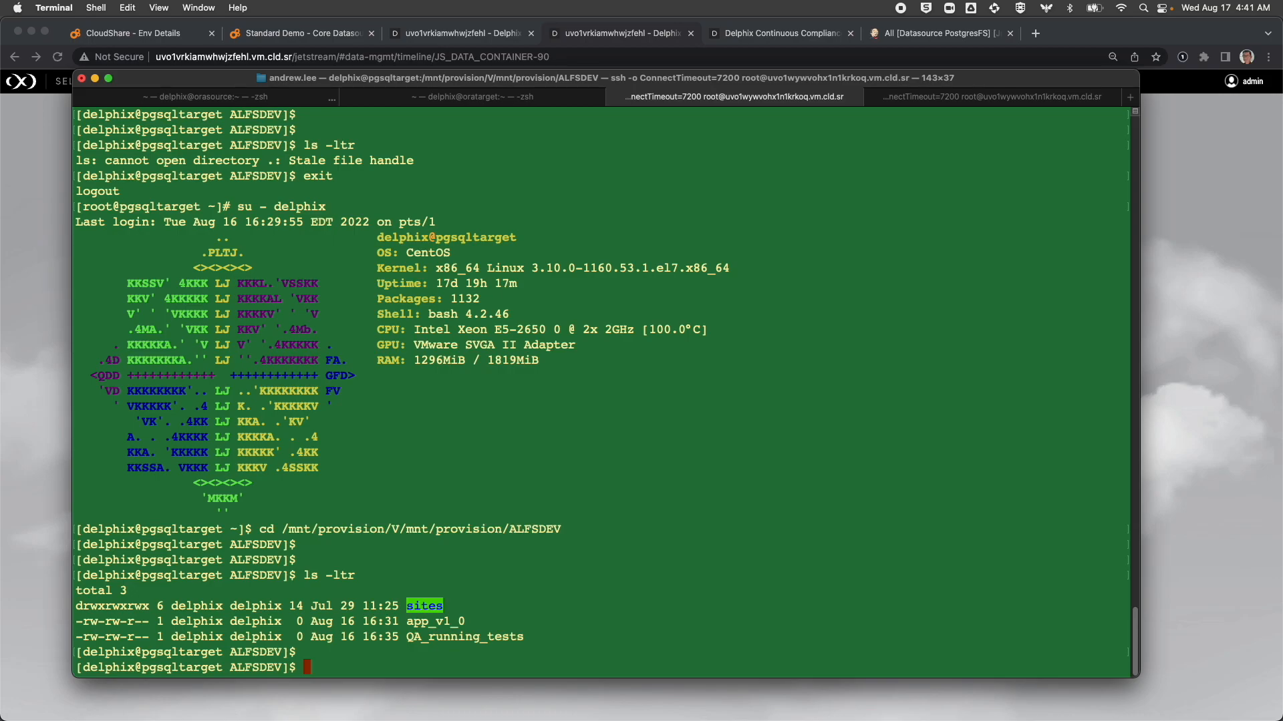
Switch to DBeaver on the Developer VM, set the script's connection to DEV, and rerun the customer query in the DEV result set.
left_click(319, 34)
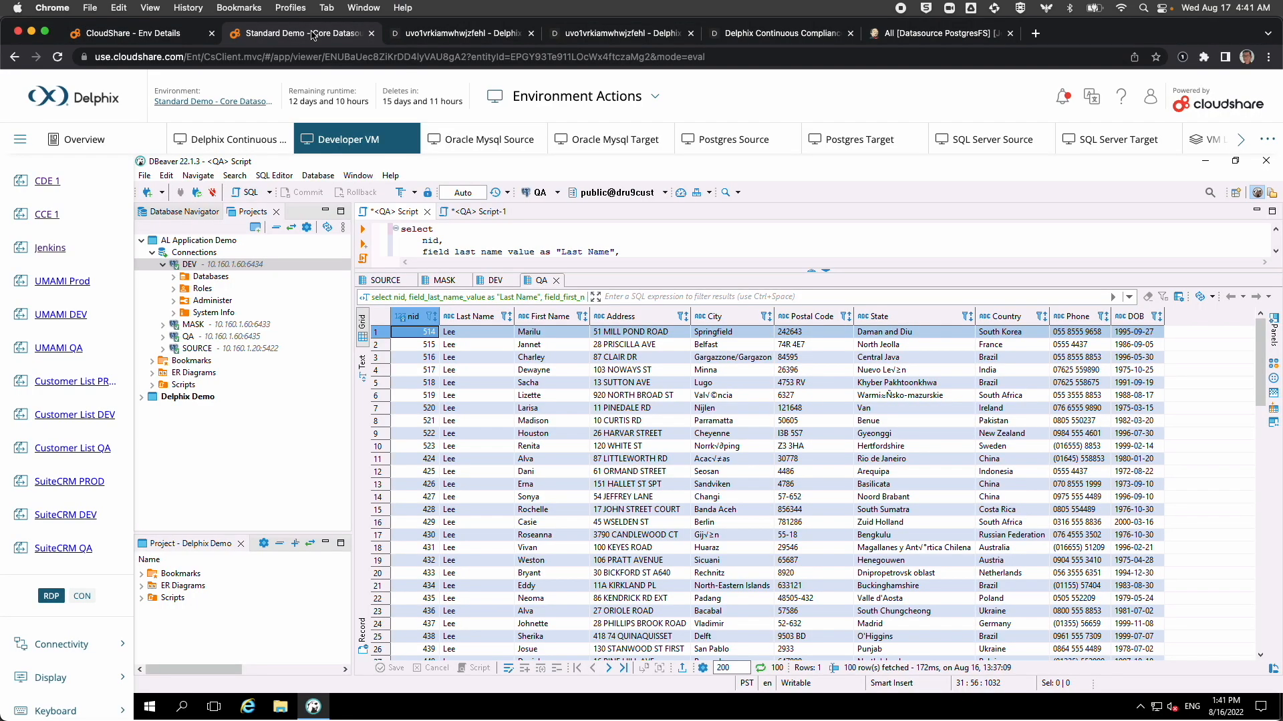
left_click(496, 281)
left_click(559, 194)
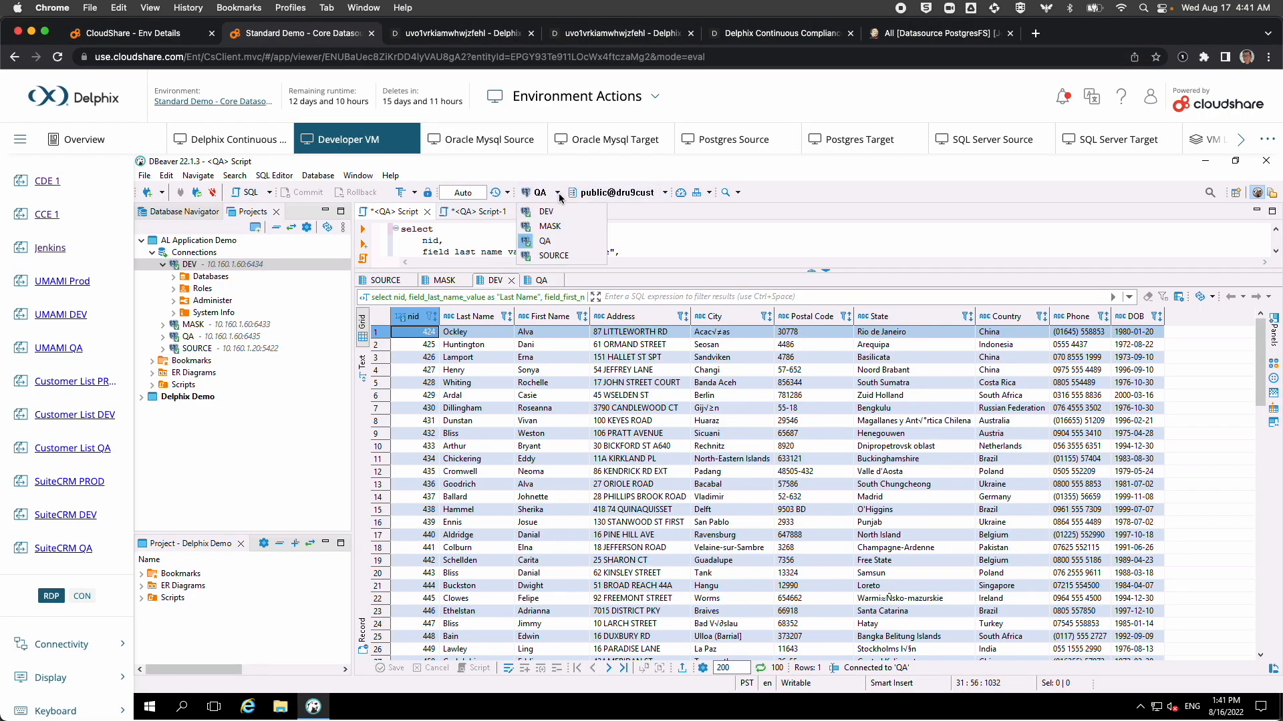
left_click(556, 212)
key("ctrl+Return")
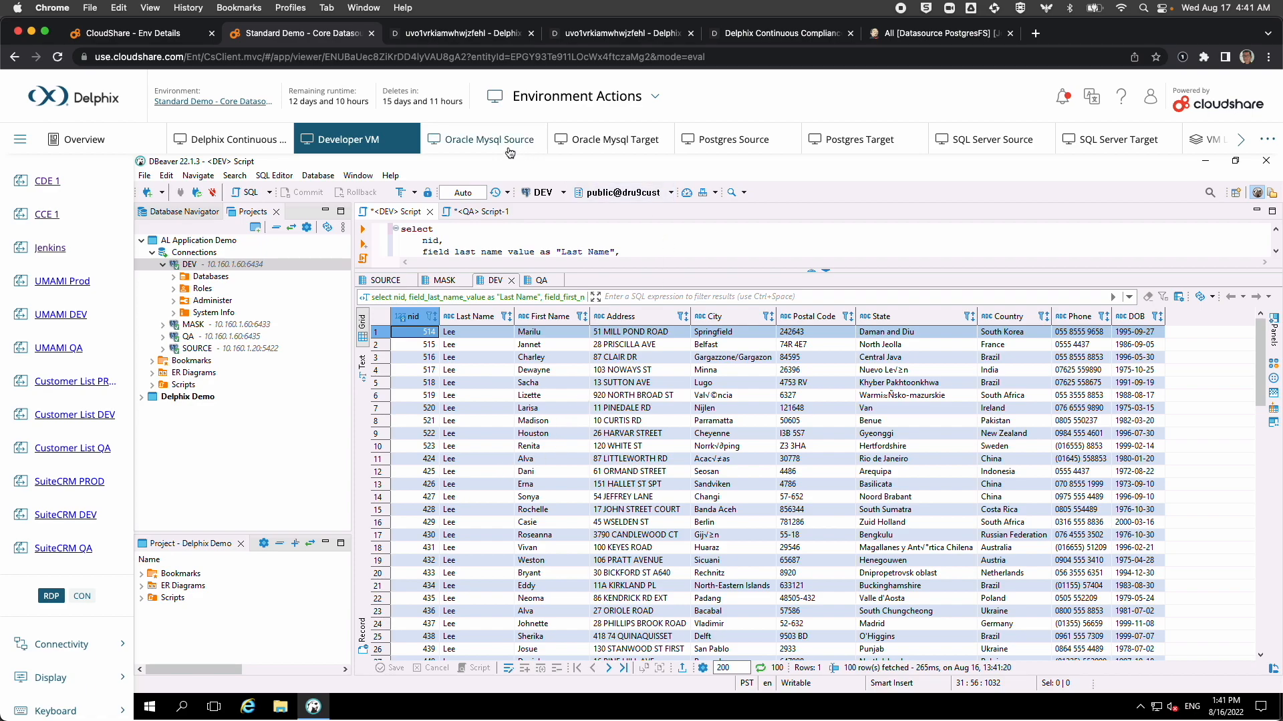
Switch to Jenkins and open run 26 of "Run automated test with error and share result with DEV" in Blue Ocean.
left_click(461, 39)
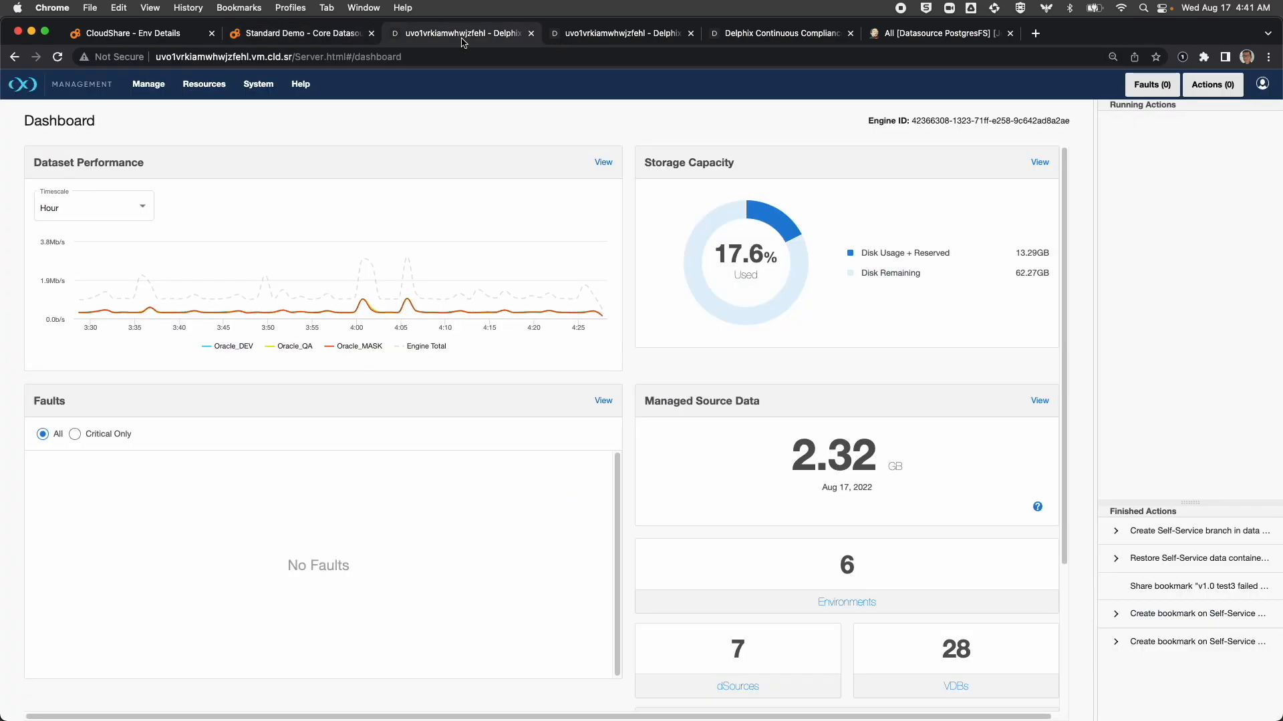
left_click(590, 35)
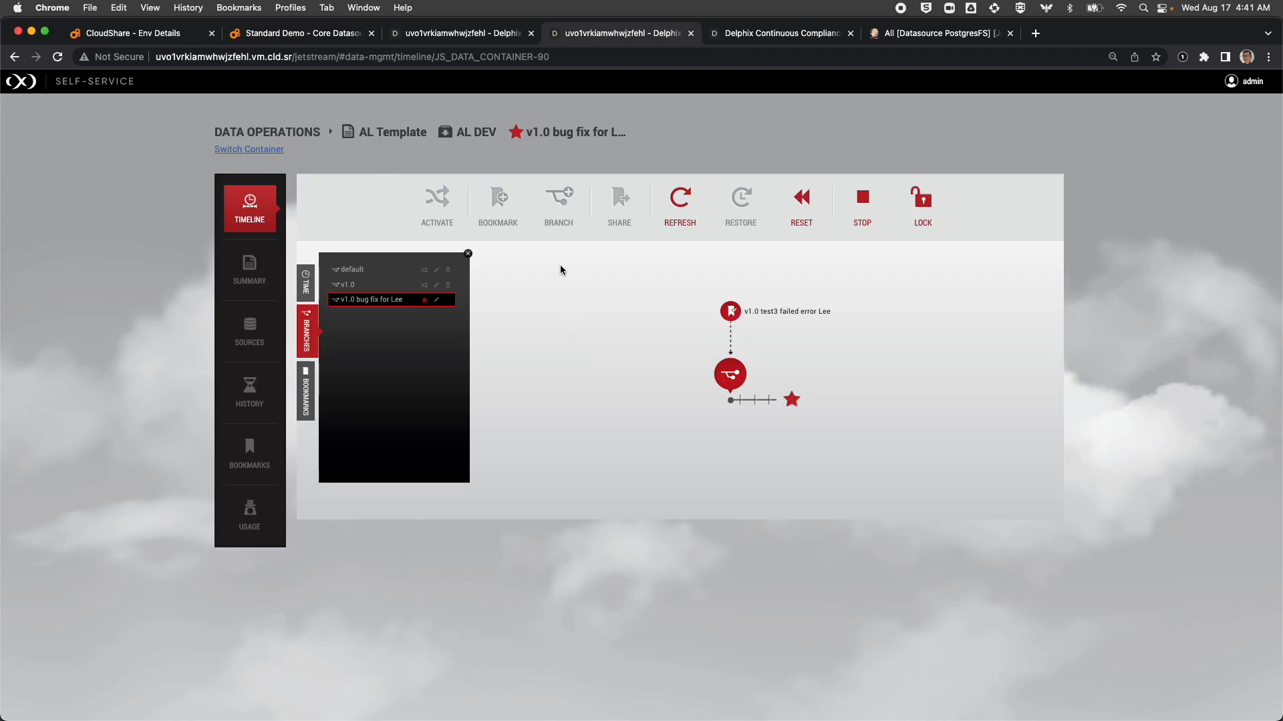
left_click(893, 36)
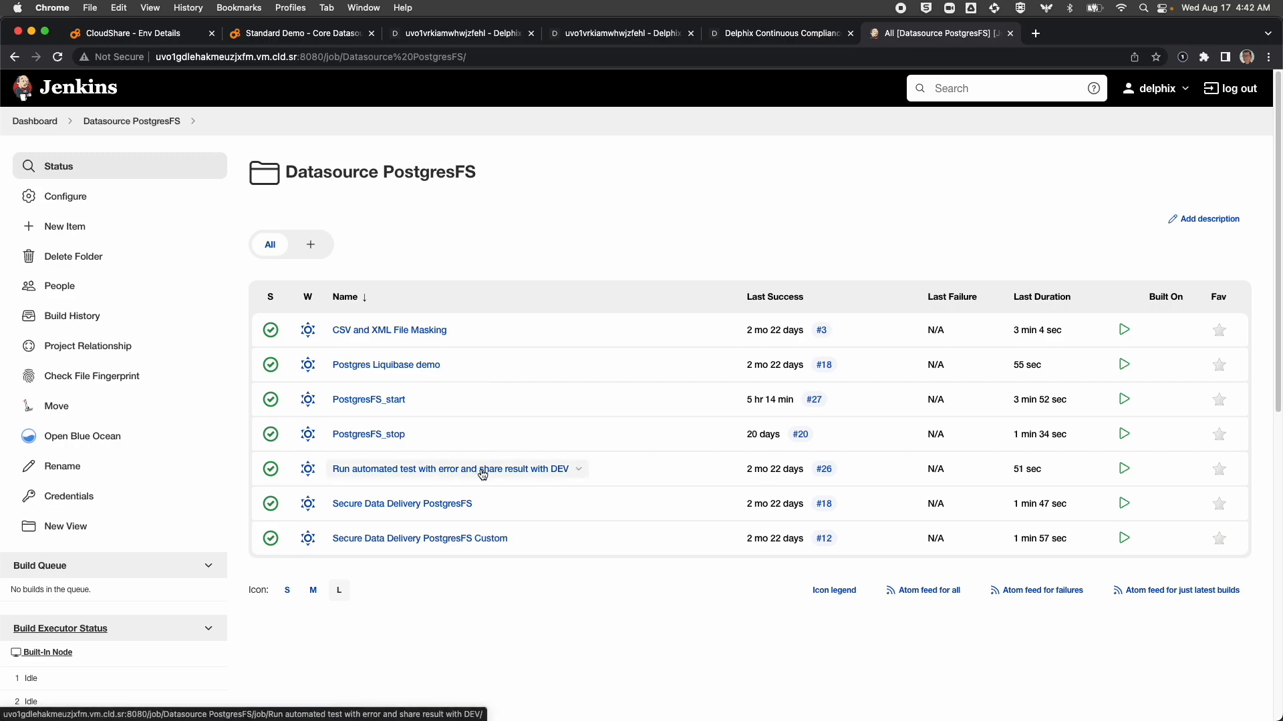
left_click(405, 471)
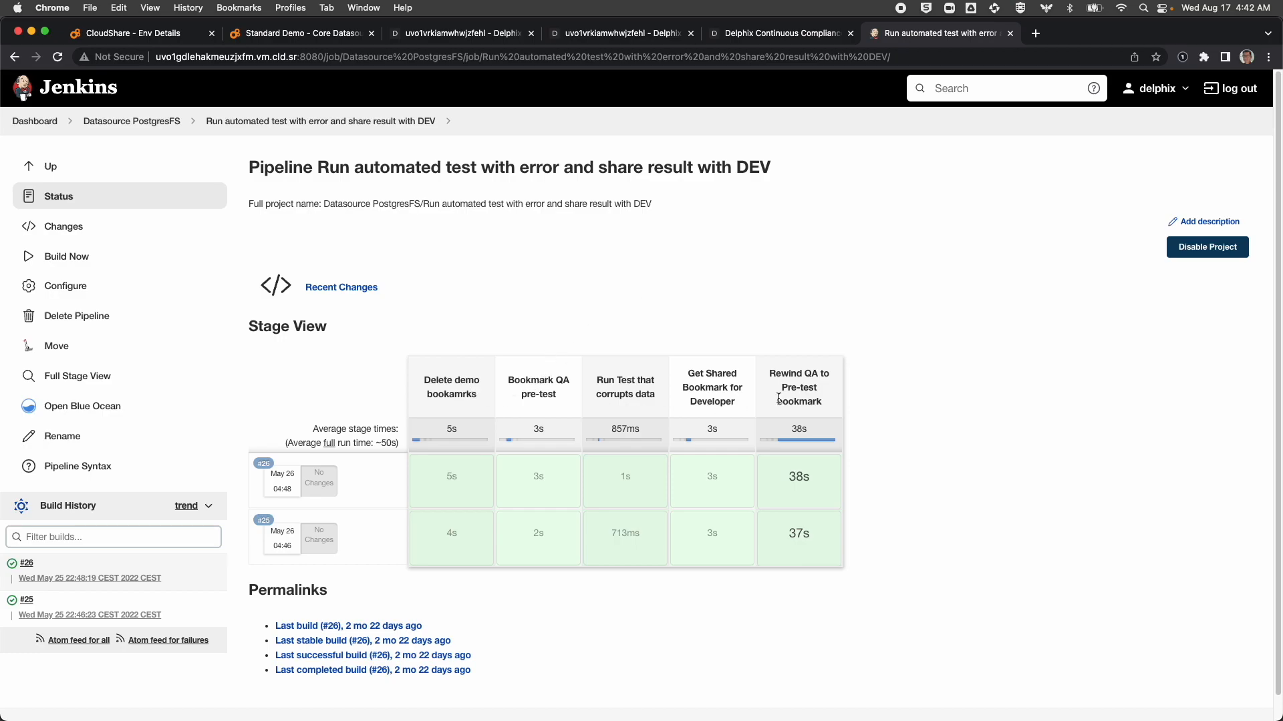
left_click(79, 409)
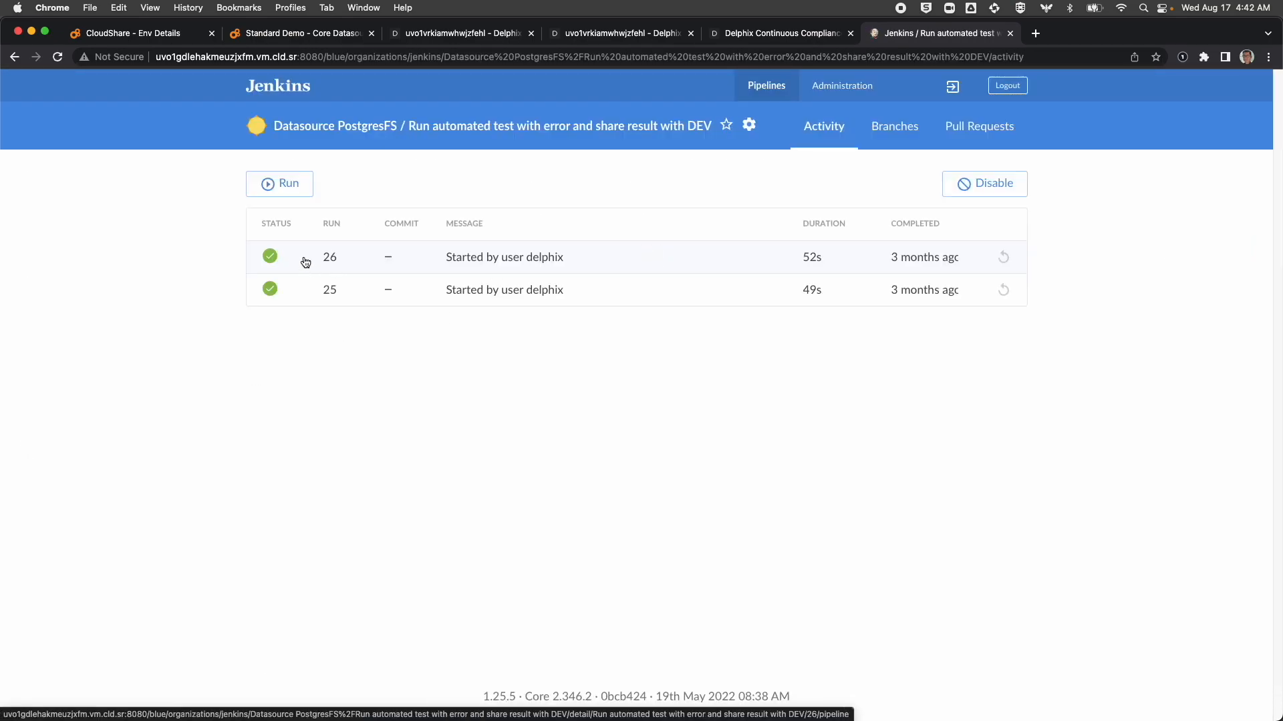
left_click(273, 258)
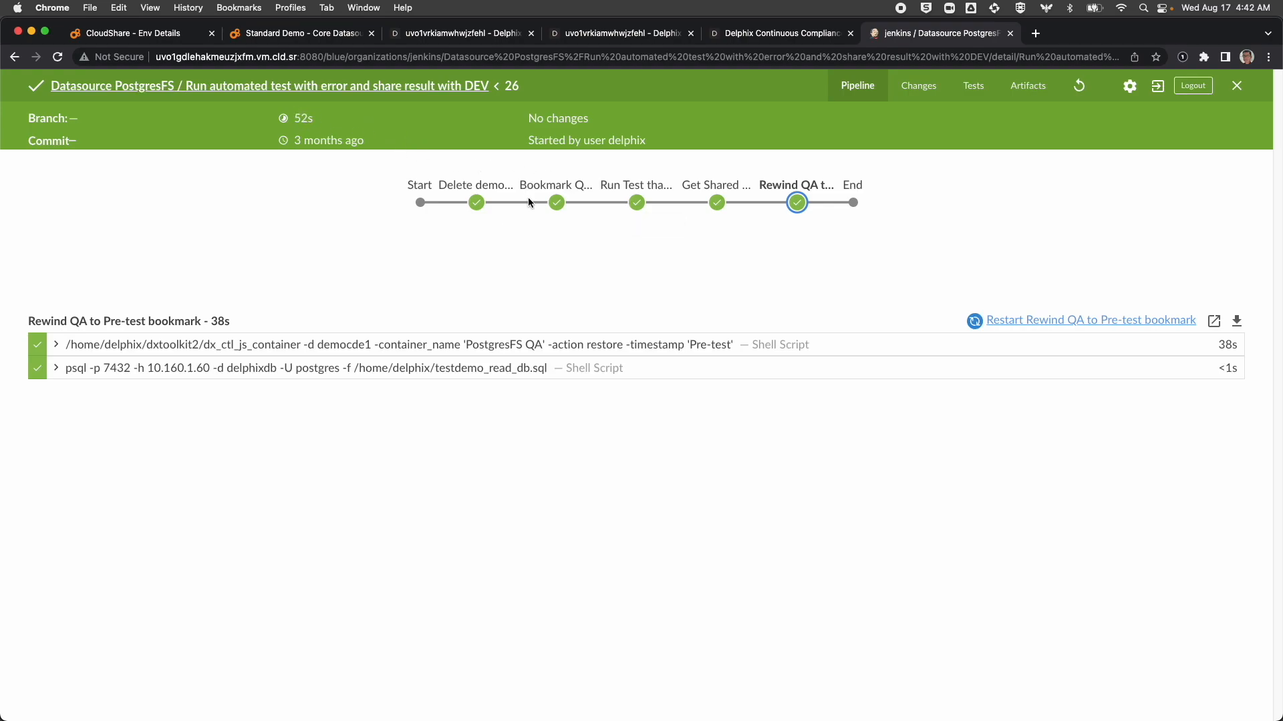
Examine the Delete demo bookmarks stage's commands and logs for removing the Pre-test and QA Error # 12345 bookmarks.
left_click(478, 204)
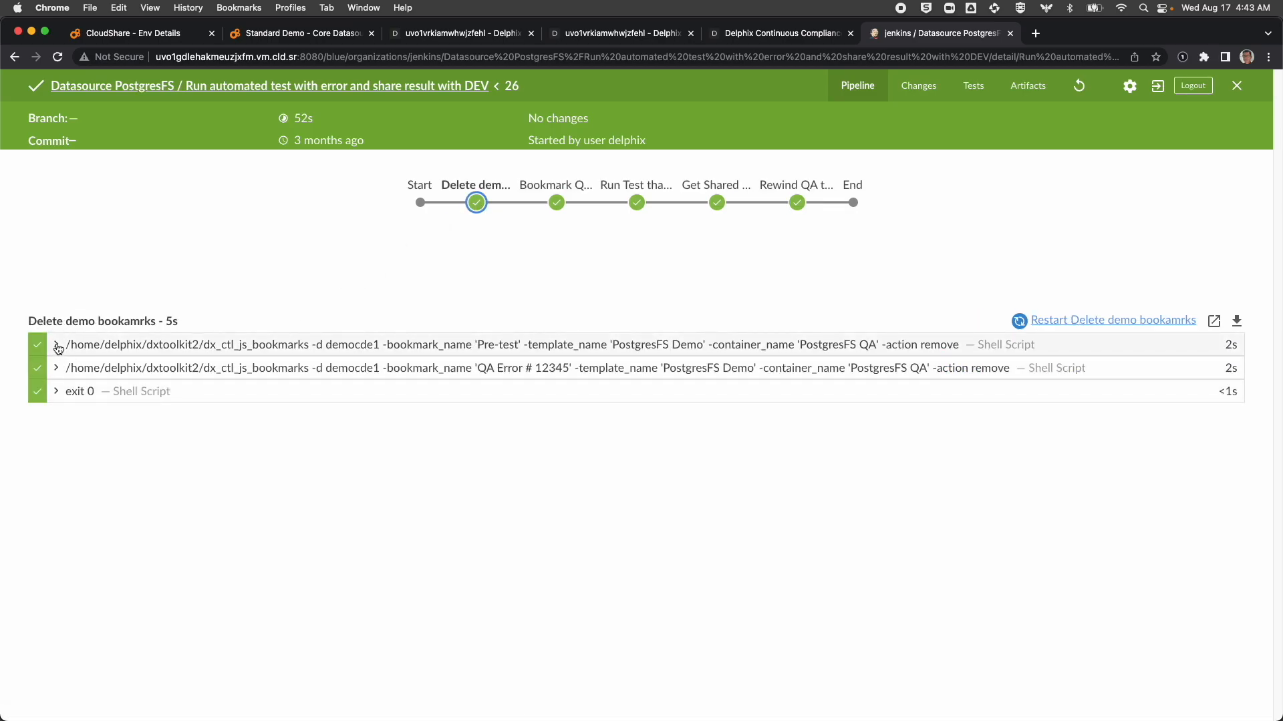
left_click(57, 346)
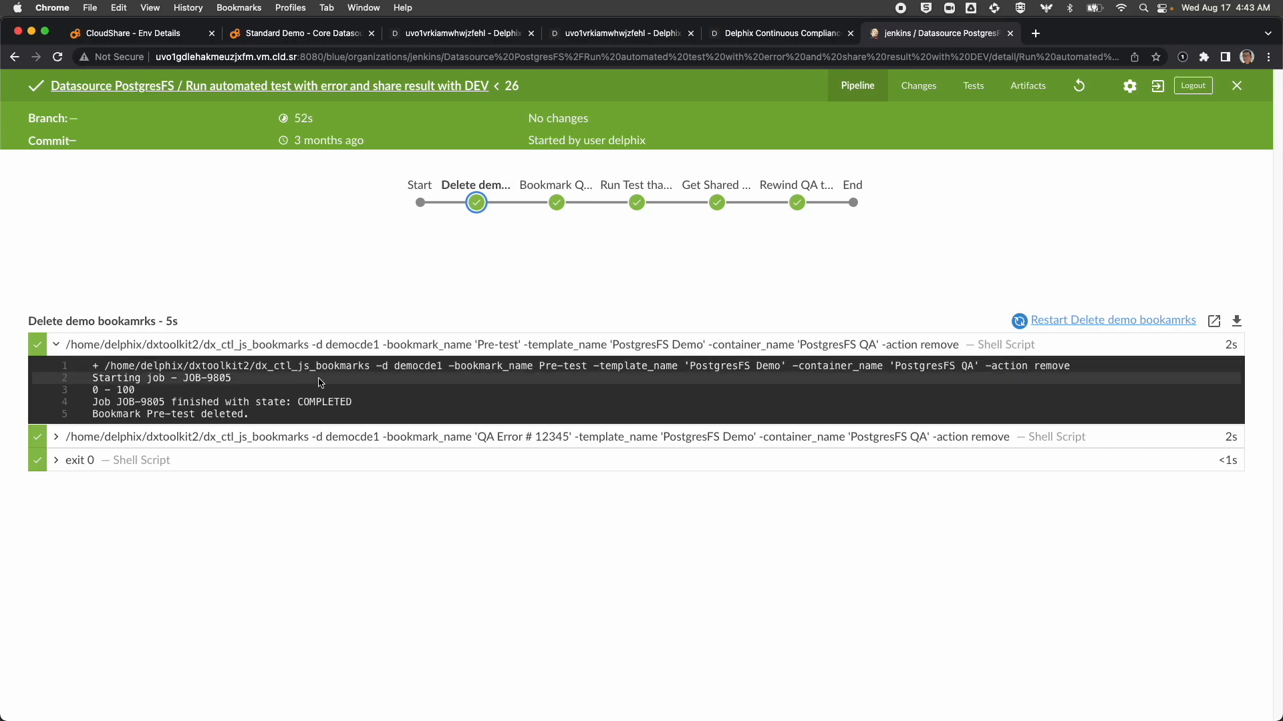
left_click_drag(370, 366, 273, 366)
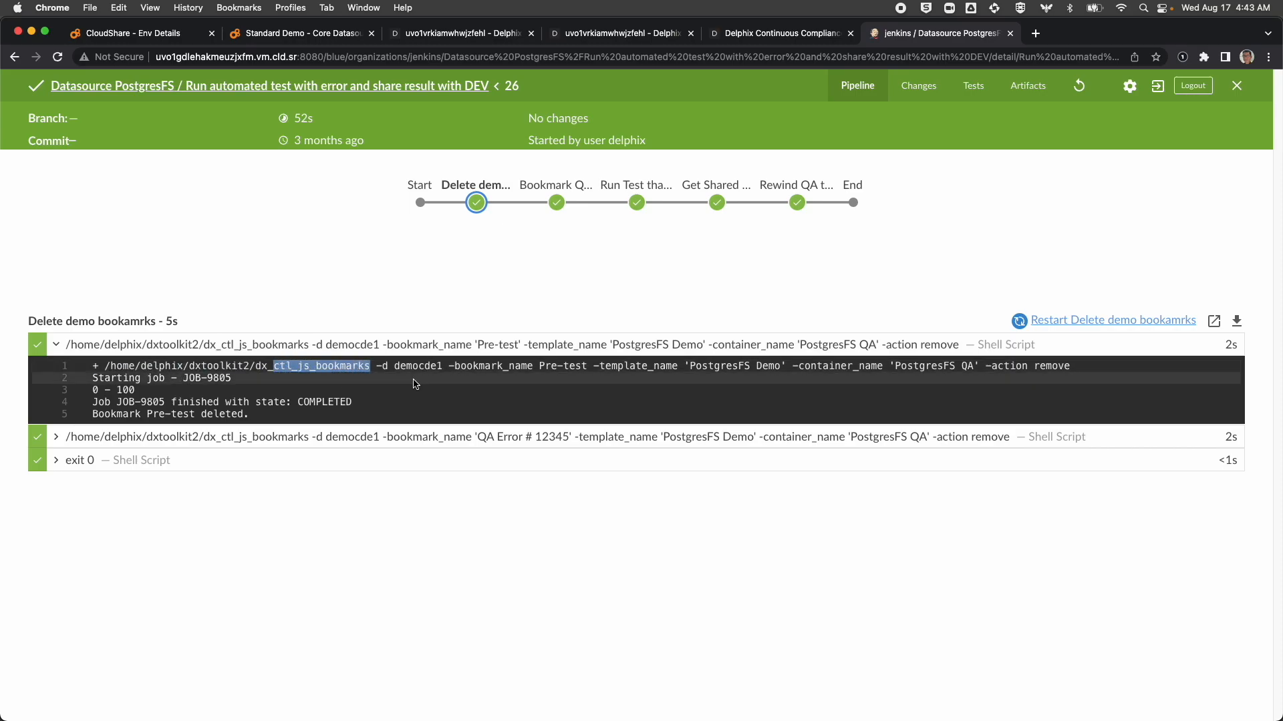
left_click_drag(1075, 372, 1036, 367)
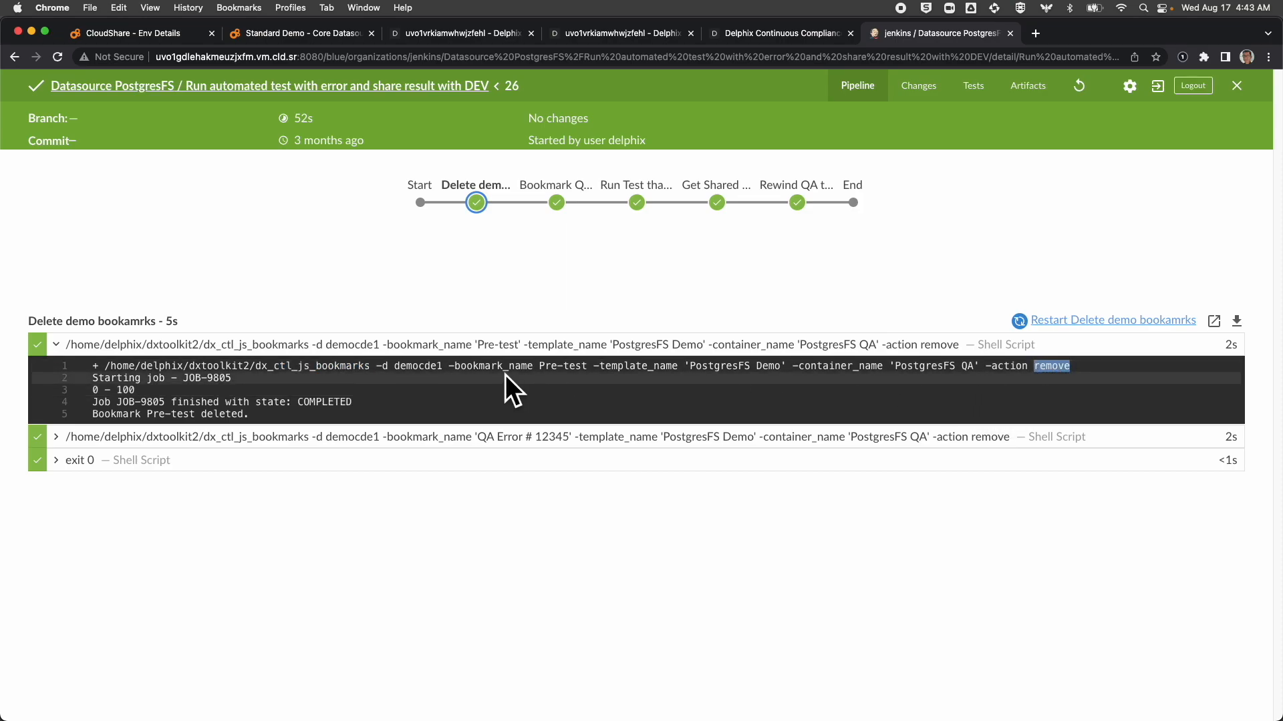
left_click_drag(478, 366, 901, 366)
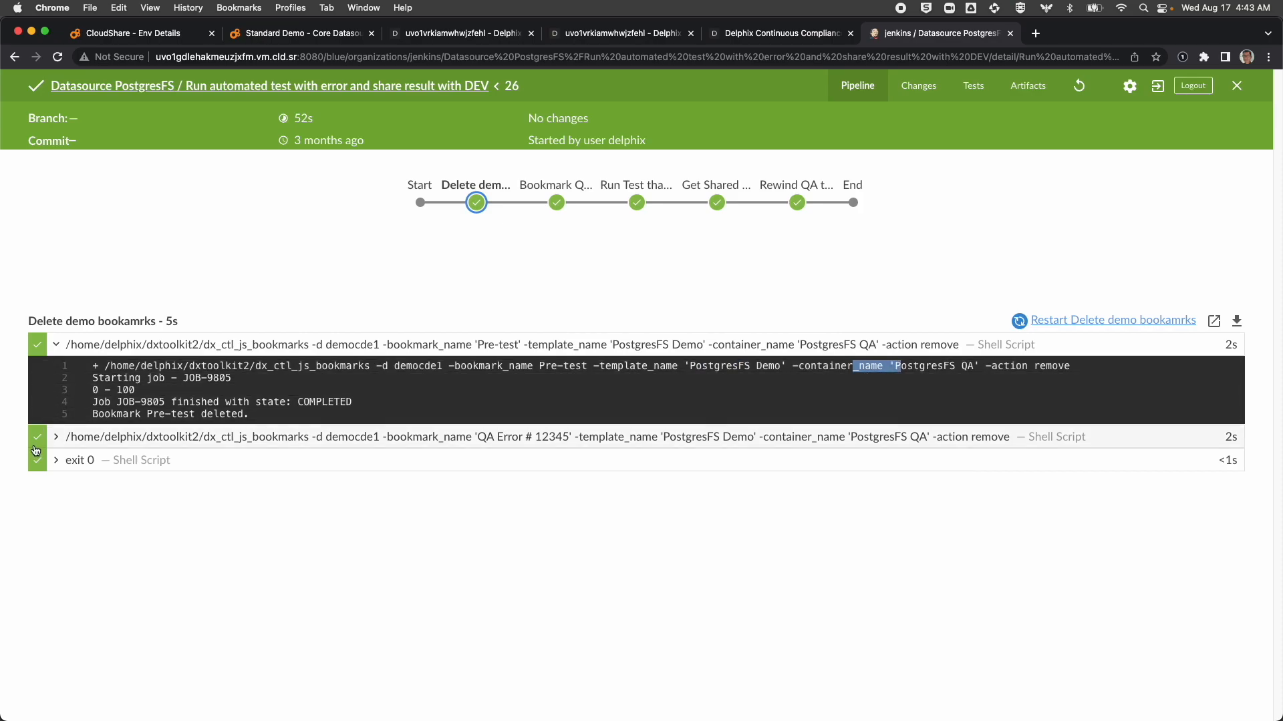
left_click(57, 438)
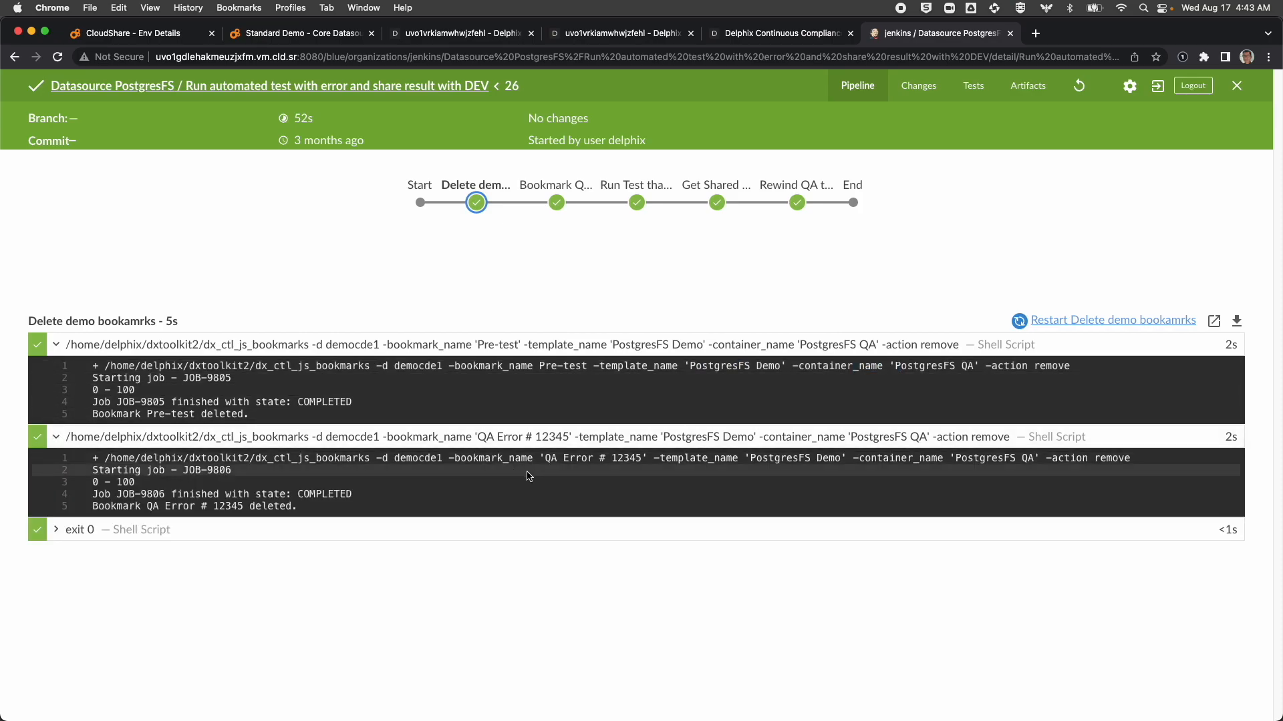
left_click_drag(1094, 458, 1125, 458)
left_click(541, 458)
left_click_drag(546, 458, 654, 459)
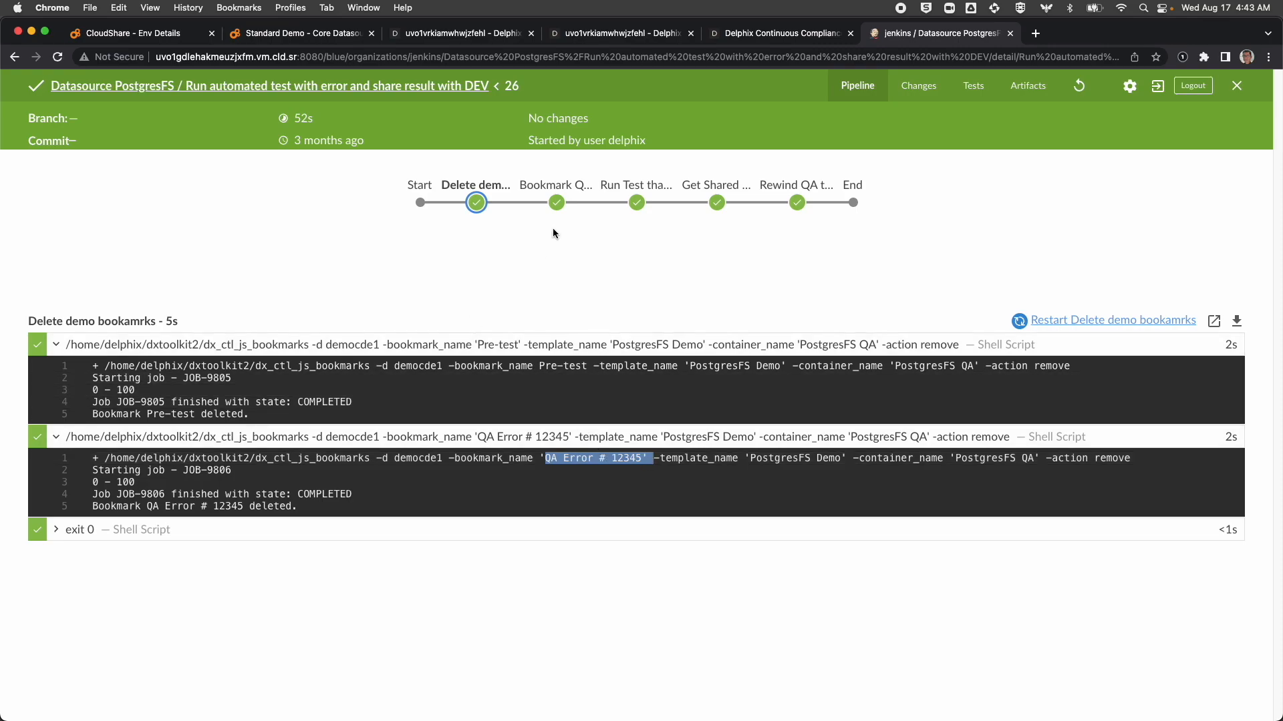
Examine the Bookmark QA pre-test stage's logs for the Indirizzi table read and the Pre-test bookmark creation command.
left_click(557, 203)
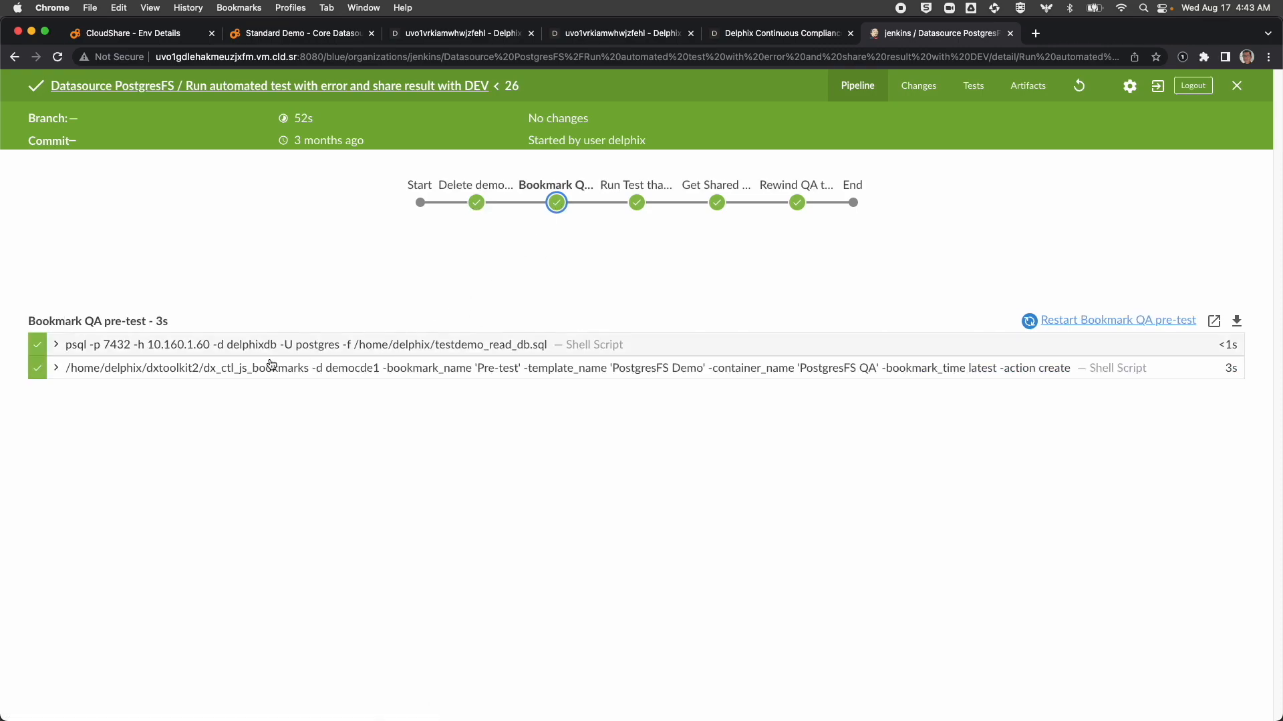
left_click(56, 345)
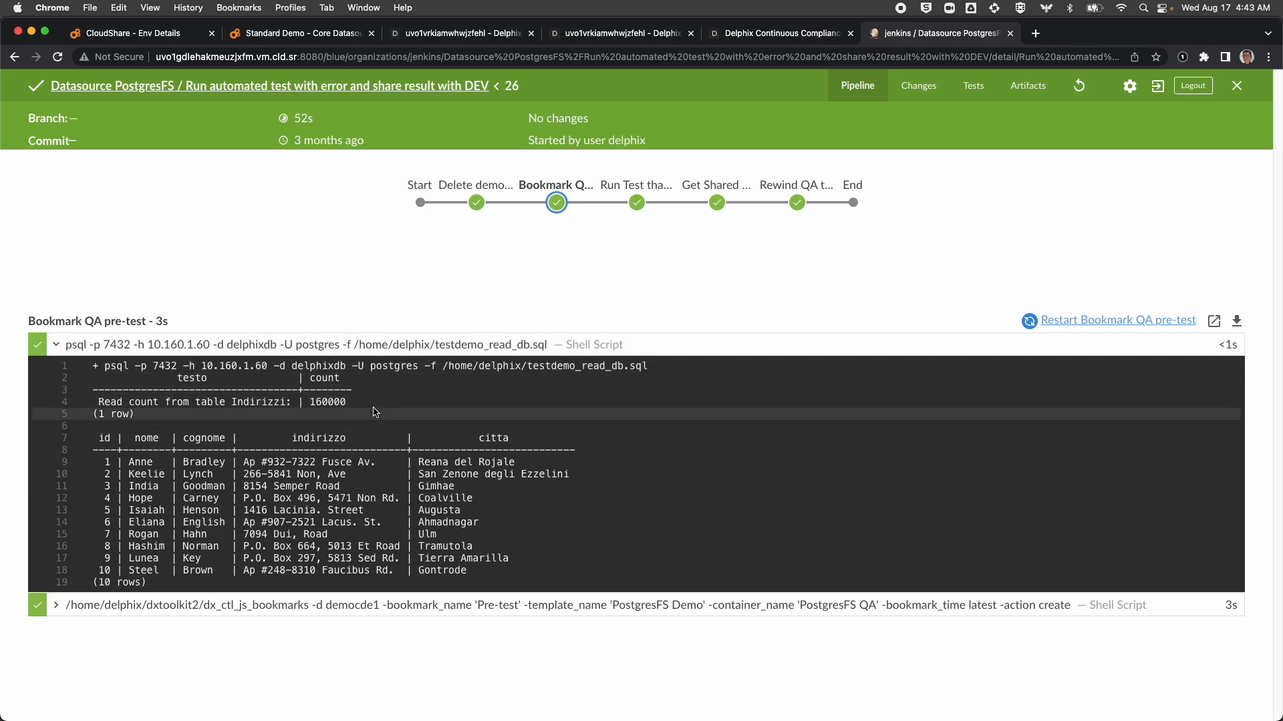
left_click_drag(348, 404, 308, 405)
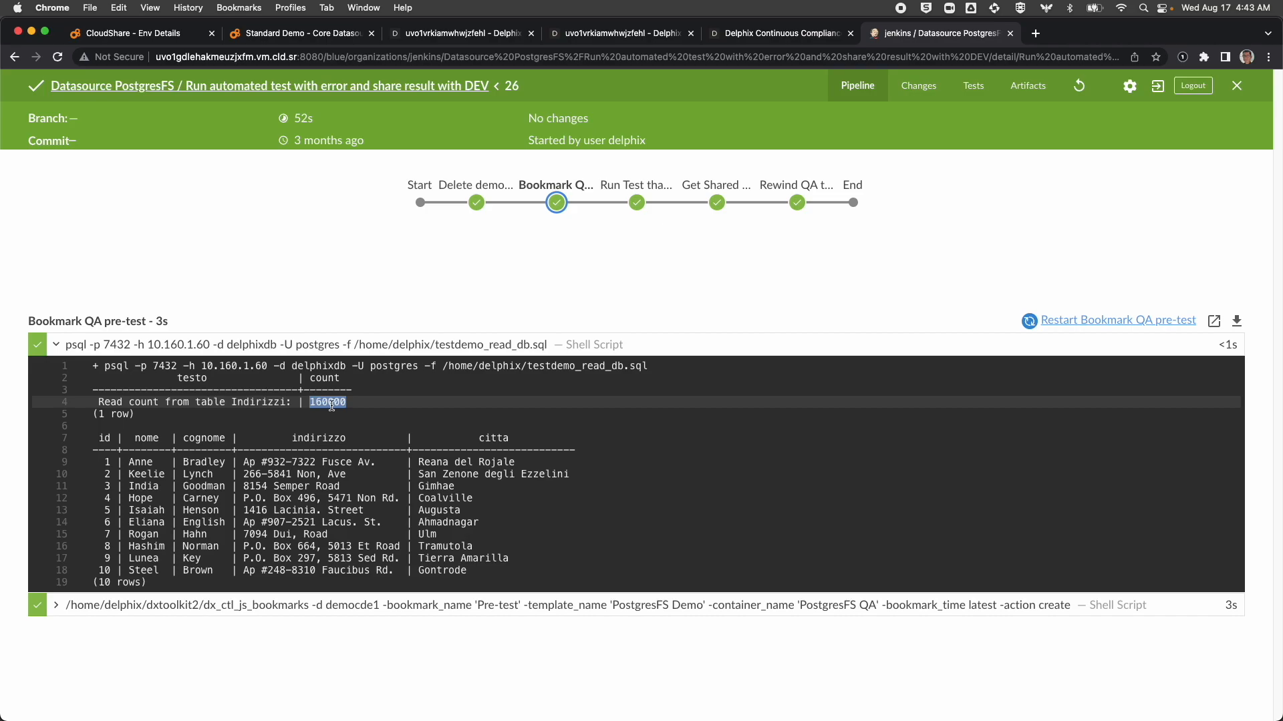
left_click(85, 611)
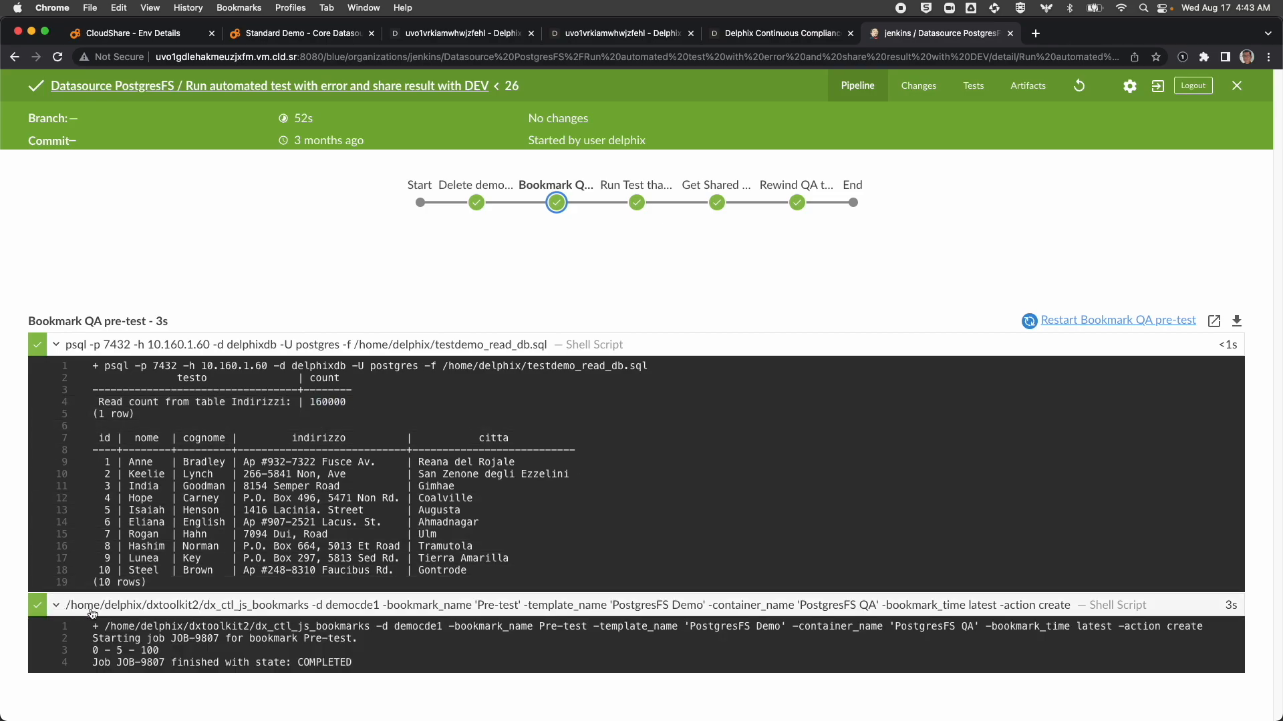
left_click_drag(370, 627, 309, 627)
left_click_drag(1203, 626, 1136, 631)
left_click_drag(539, 627, 587, 629)
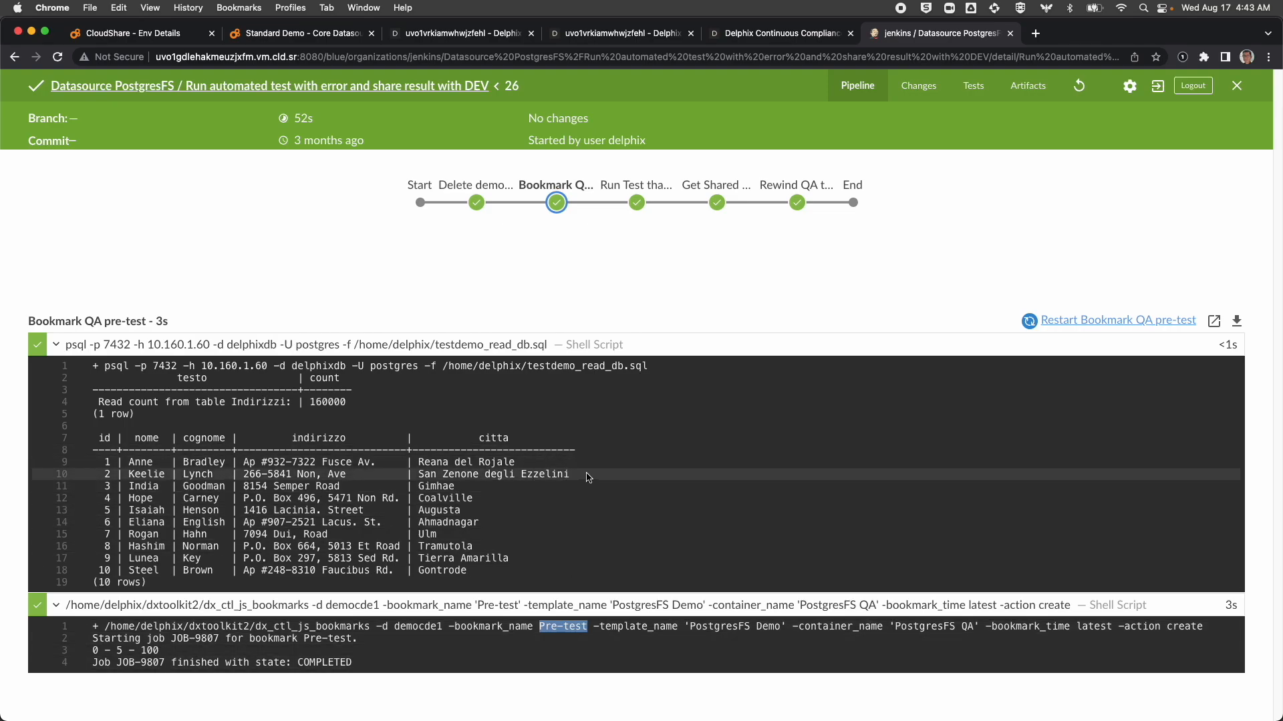
Examine the Run Test that corrupts data stage's logs for testdemo_runtest.sql and testdemo_read_db.sql.
left_click(638, 204)
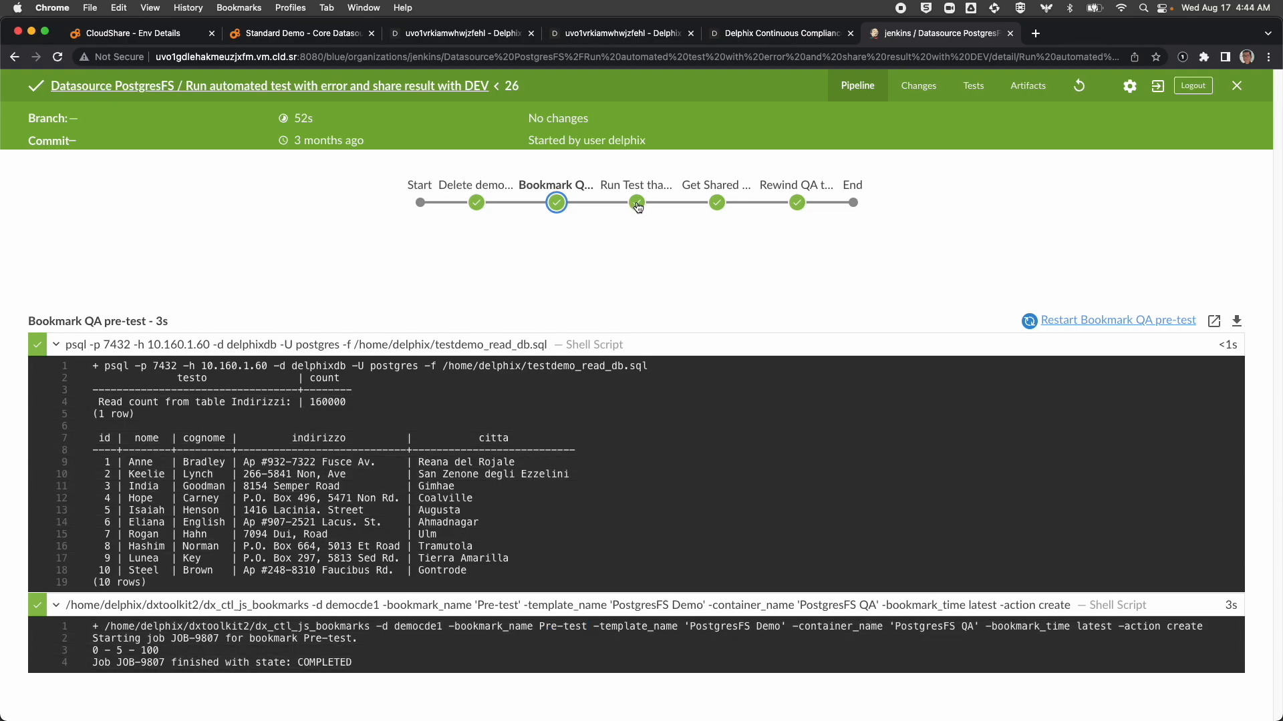
left_click(57, 346)
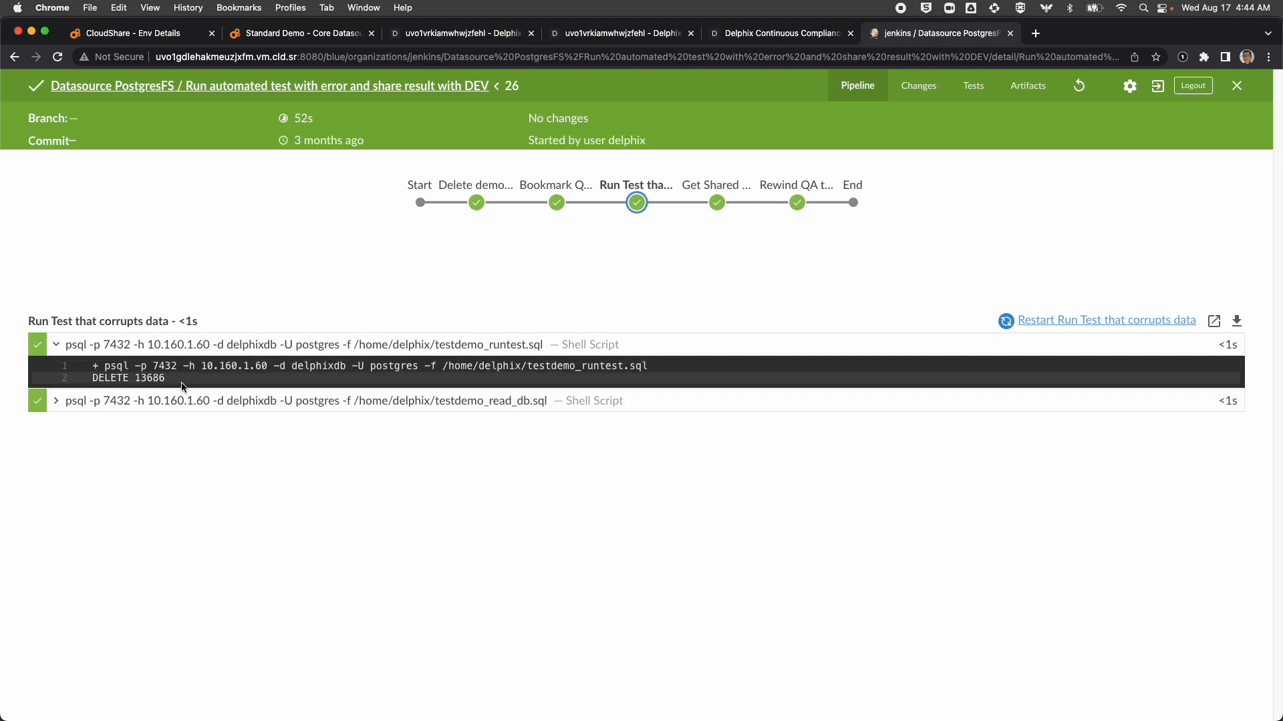
left_click_drag(179, 383, 111, 381)
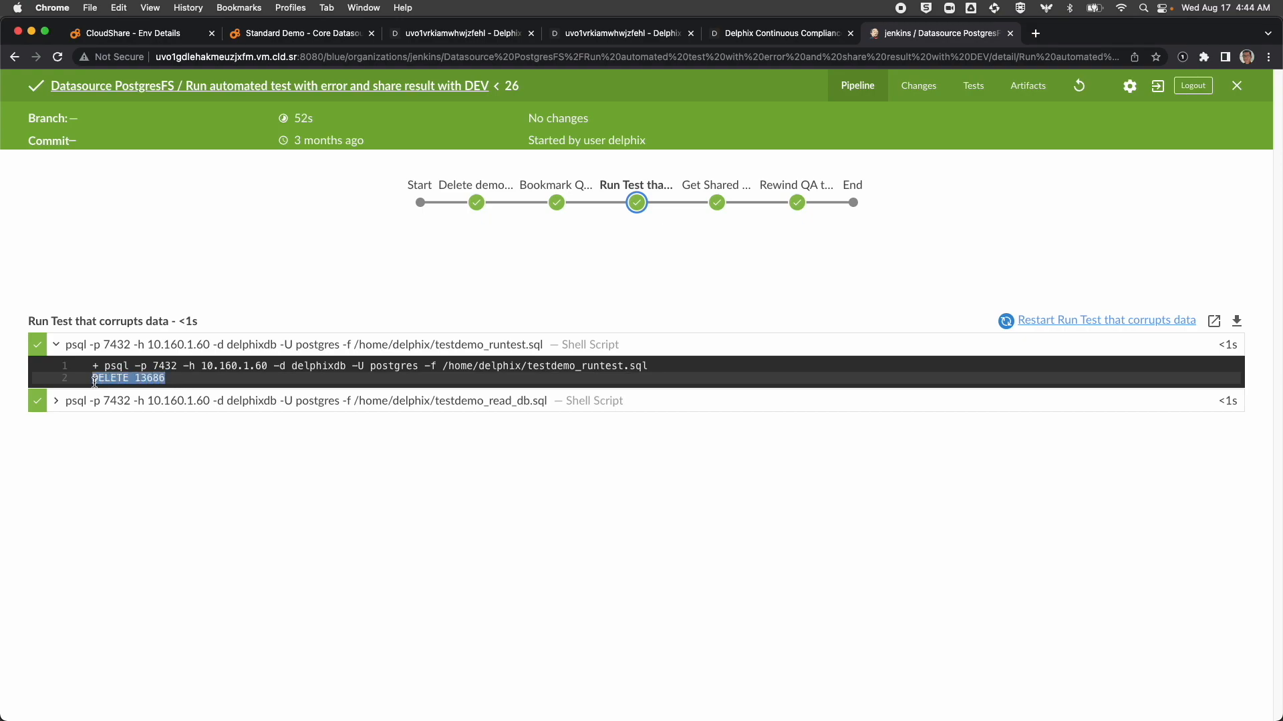
left_click(56, 401)
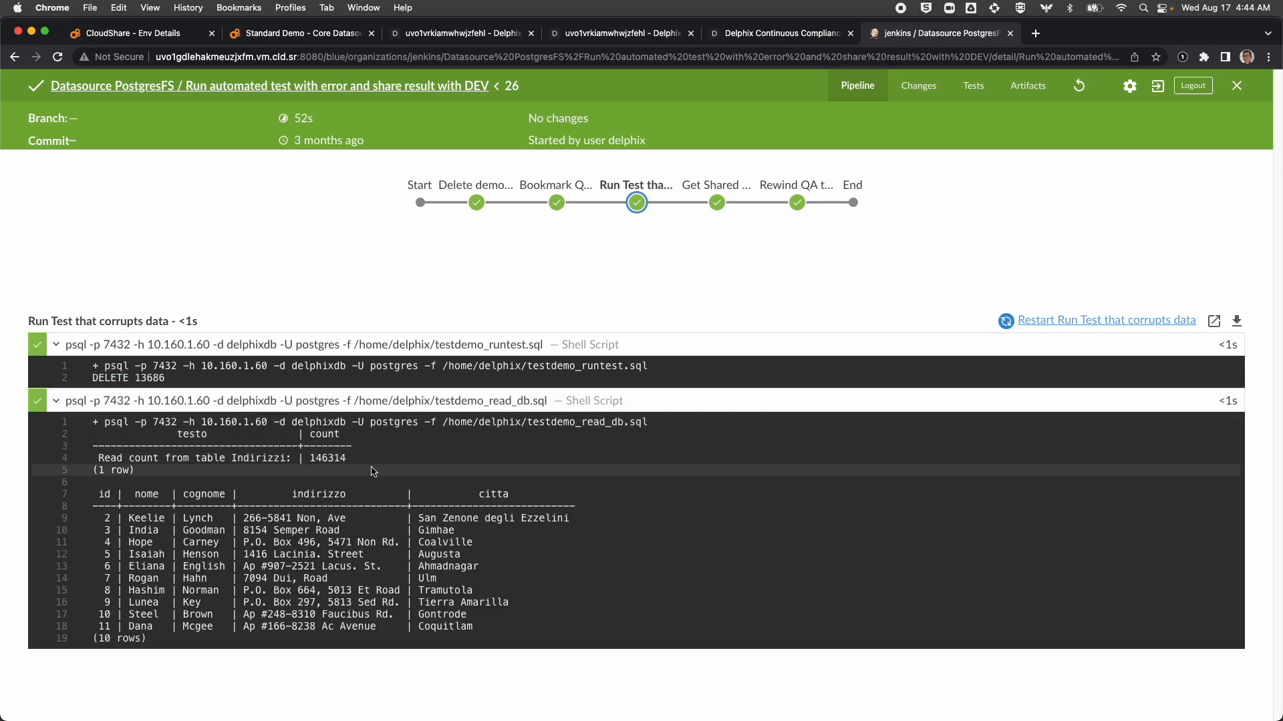
Check the Indirizzi read count after the corrupting test and examine the Get Shared Bookmark for Developer stage's creation command for QA Error # 12345.
left_click_drag(356, 463, 311, 461)
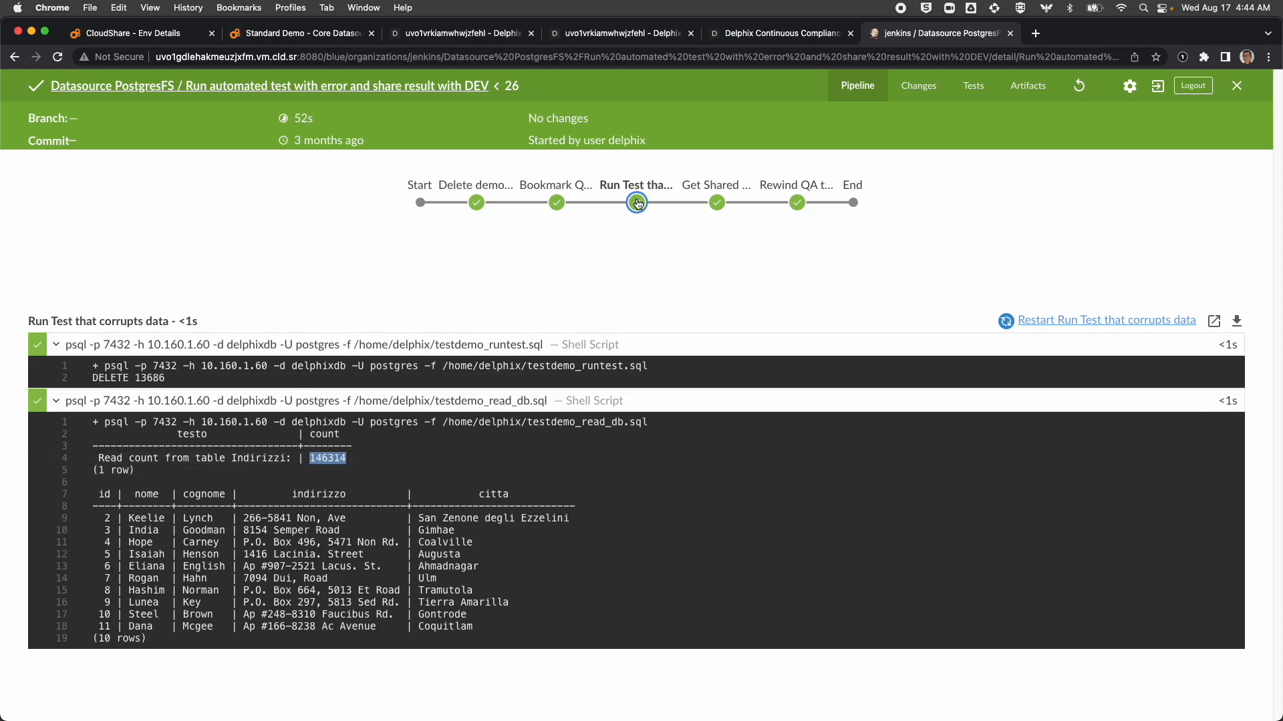
left_click(719, 205)
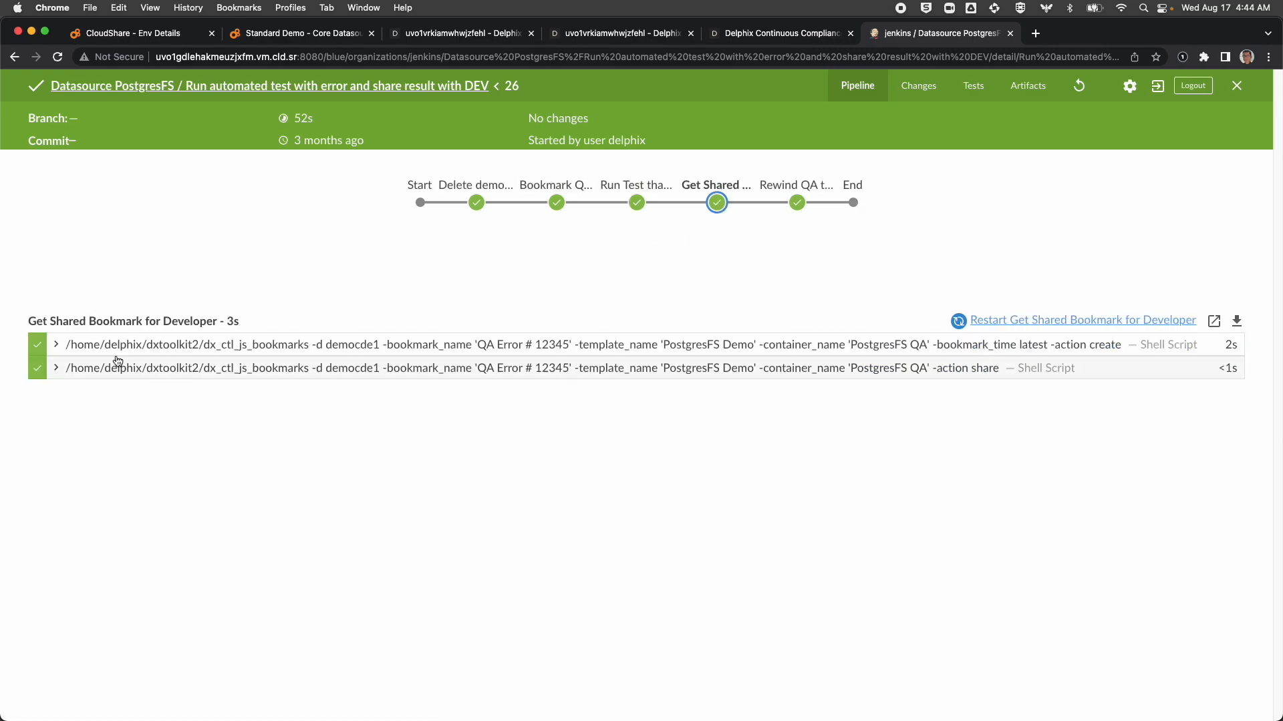
left_click(59, 348)
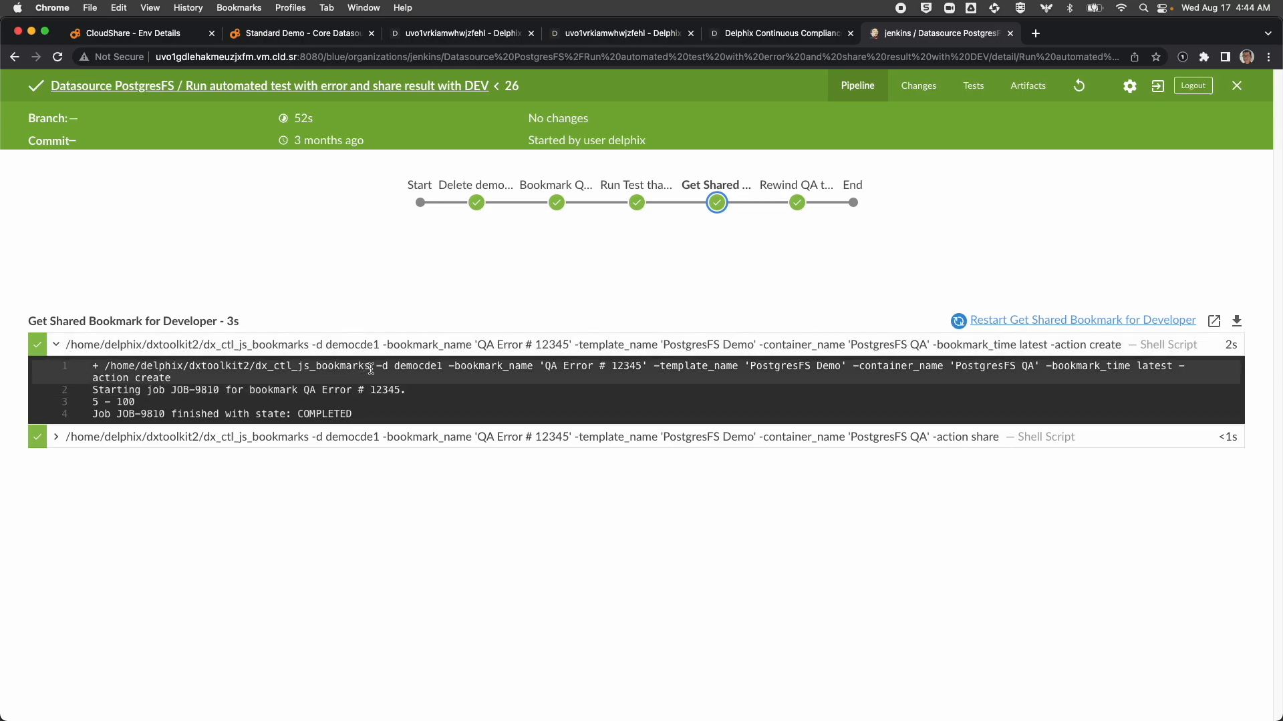
left_click_drag(371, 370, 298, 369)
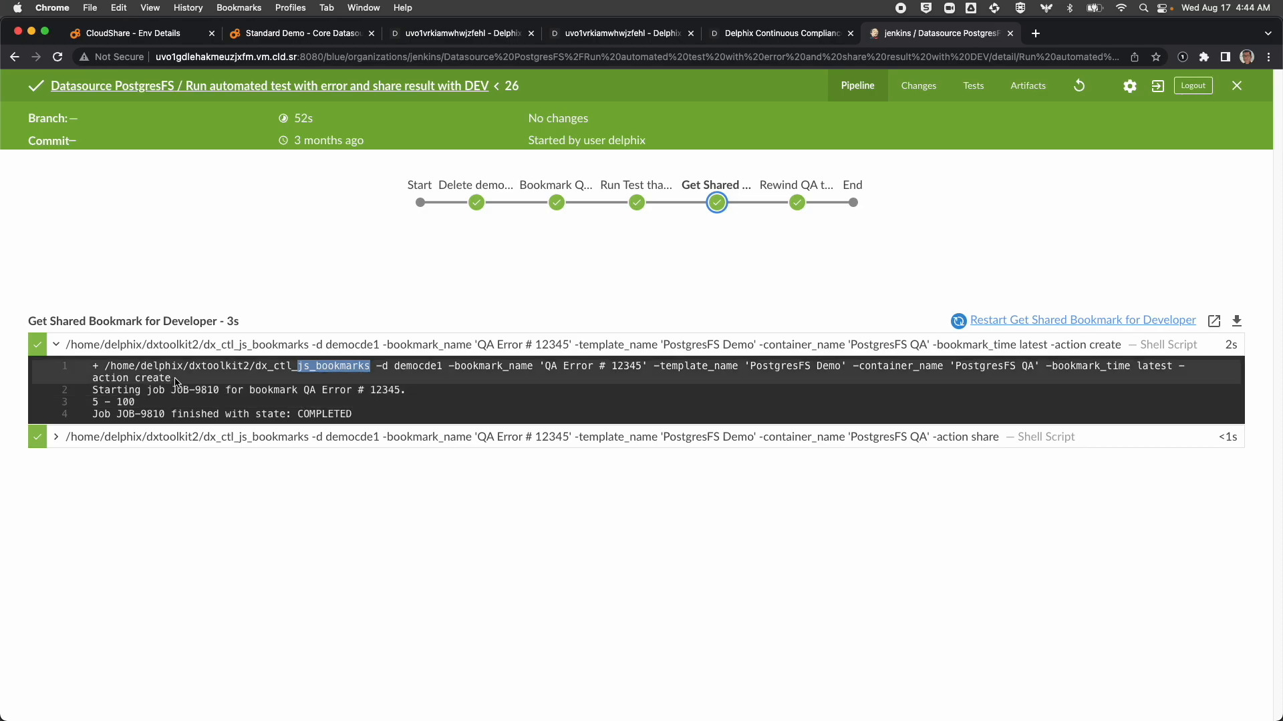
left_click_drag(174, 380, 133, 380)
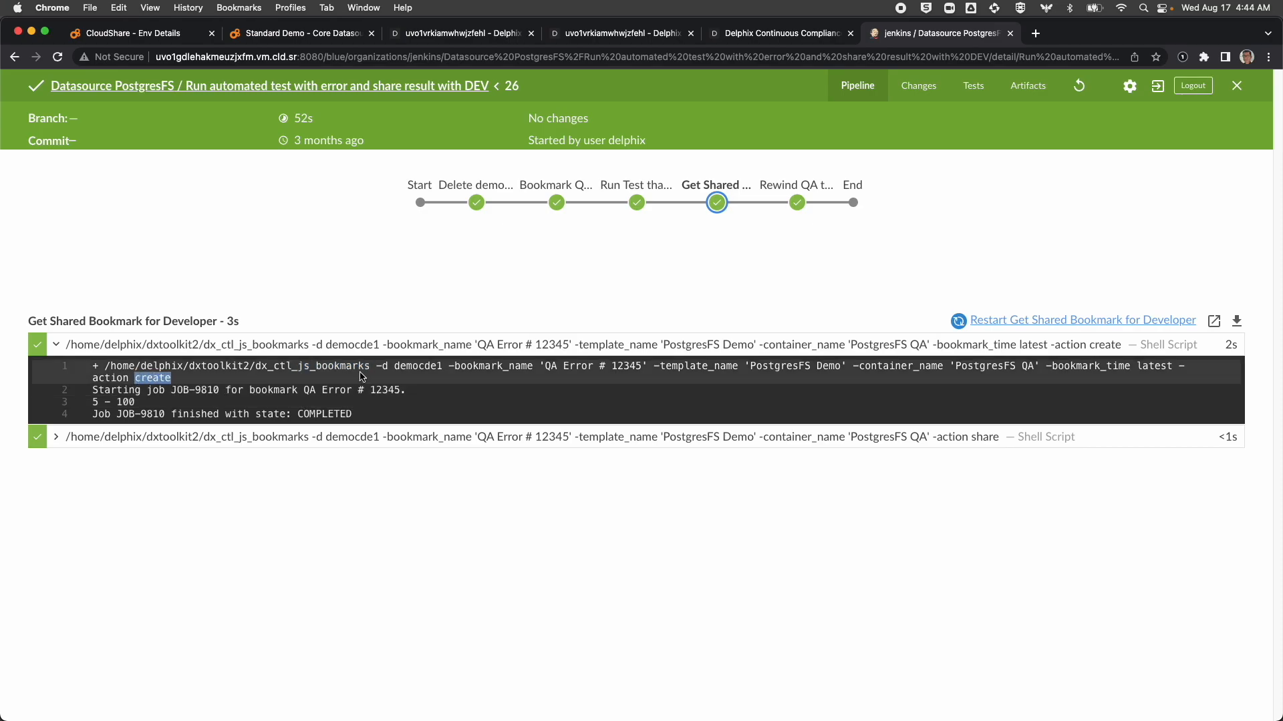
left_click_drag(643, 368, 542, 369)
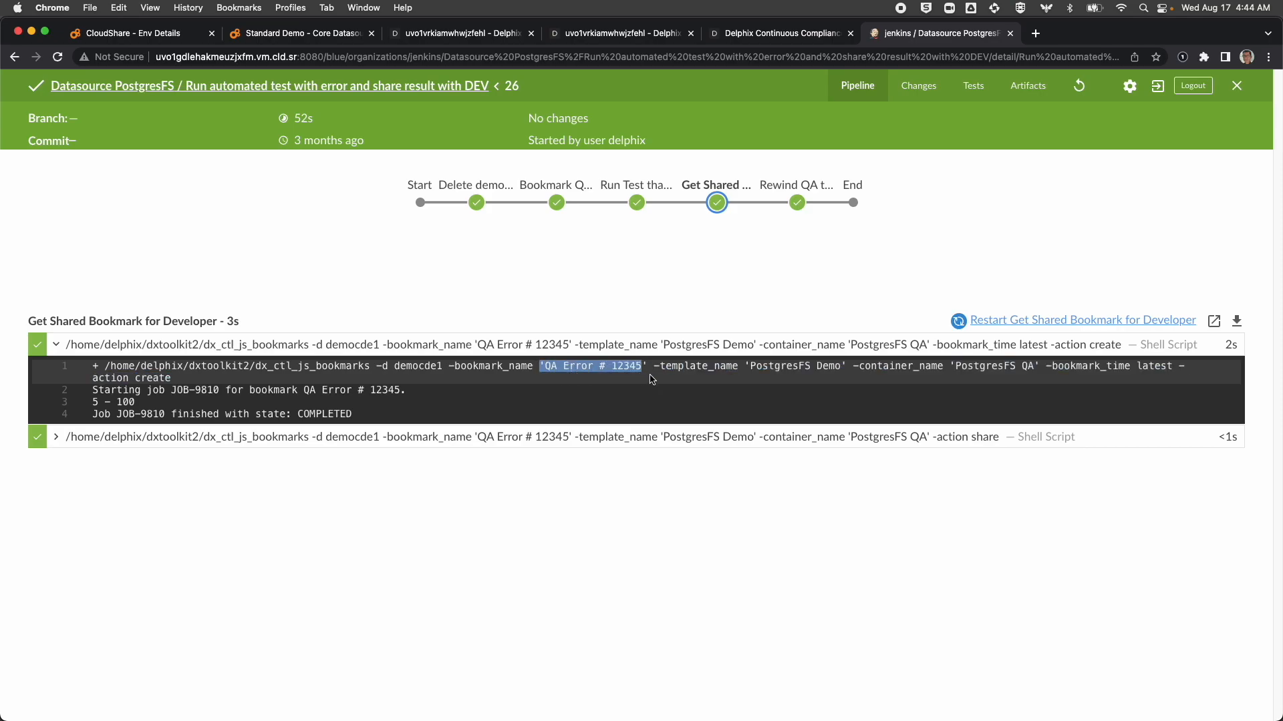
Examine the log of the dx_ctl_js_bookmarks command that shares the QA Error # 12345 bookmark.
left_click(56, 438)
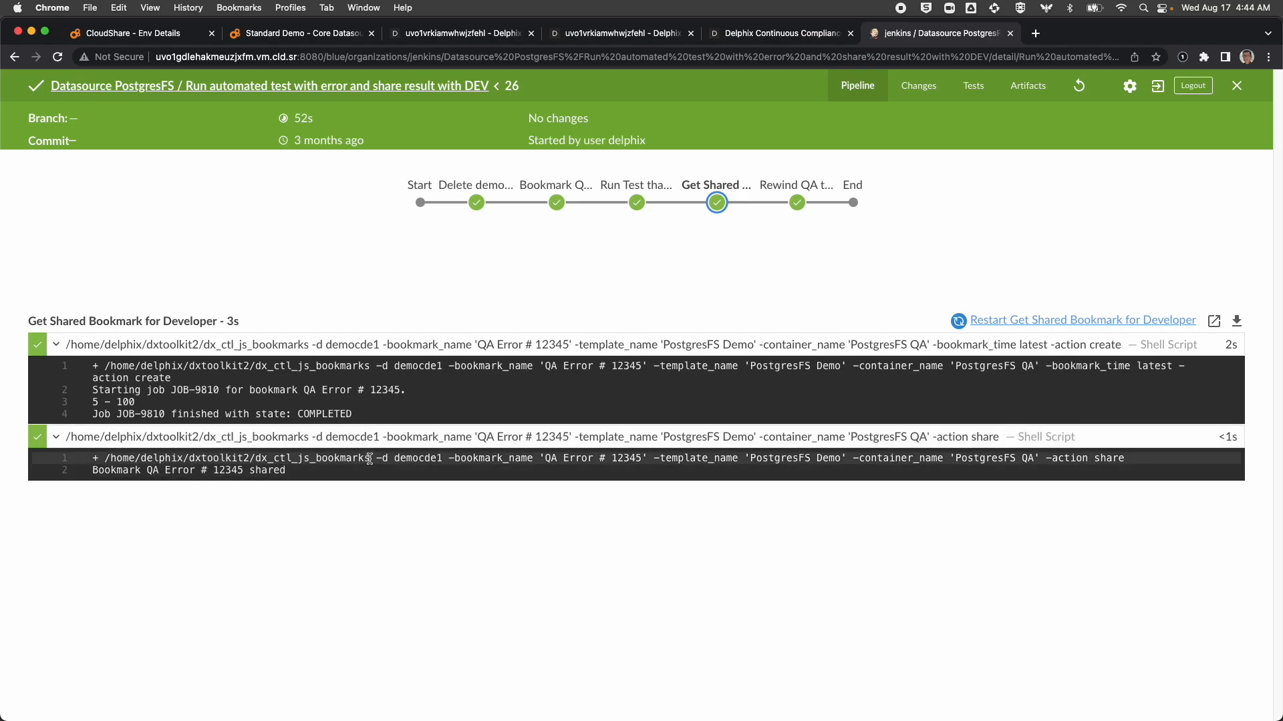
left_click_drag(370, 459, 290, 458)
left_click(1138, 463)
left_click_drag(1138, 463, 1053, 461)
left_click_drag(646, 459, 545, 455)
Examine the Rewind QA to Pre-test bookmark stage's dx_ctl_js_container command that restores the PostgresFS QA container.
left_click(801, 206)
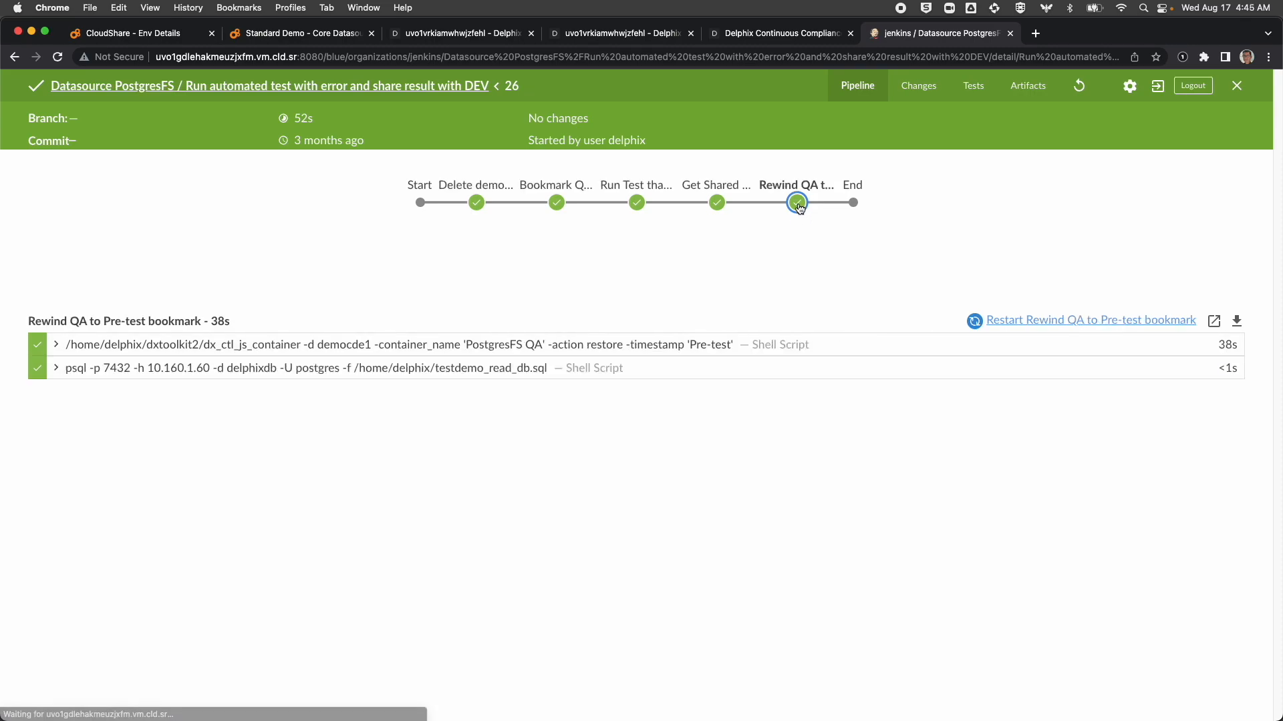
left_click(55, 346)
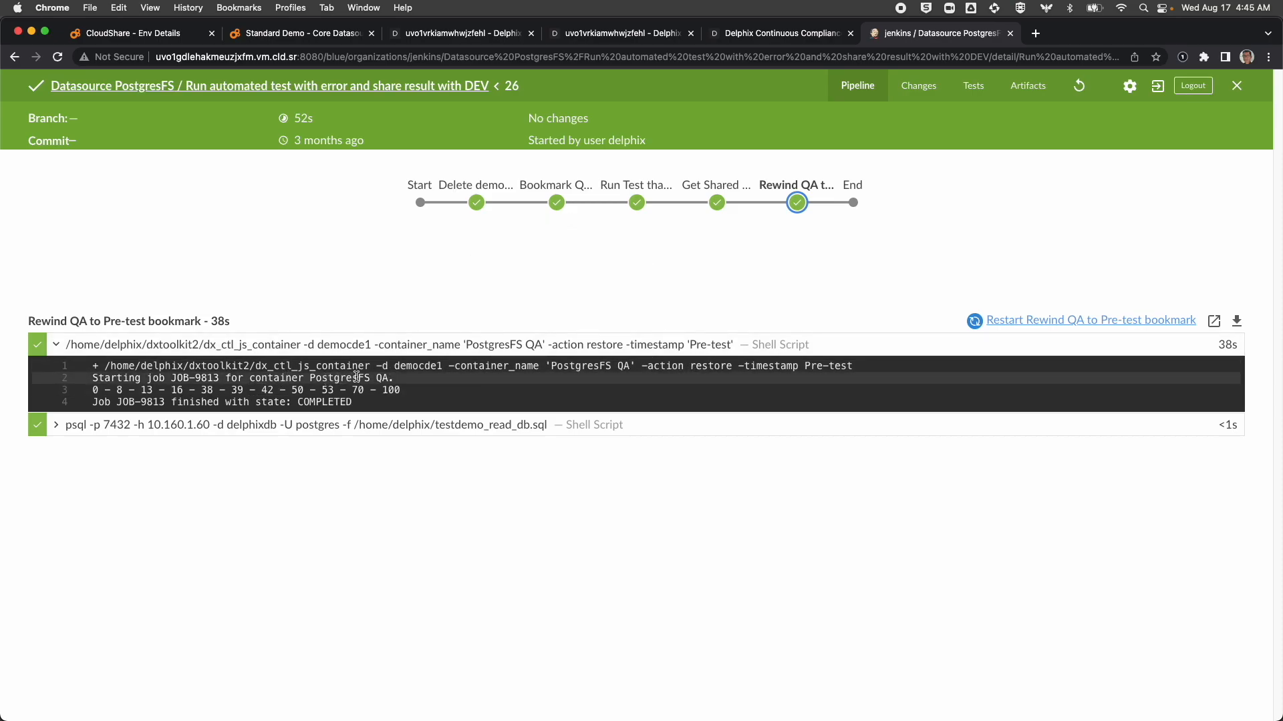
left_click_drag(371, 366, 261, 366)
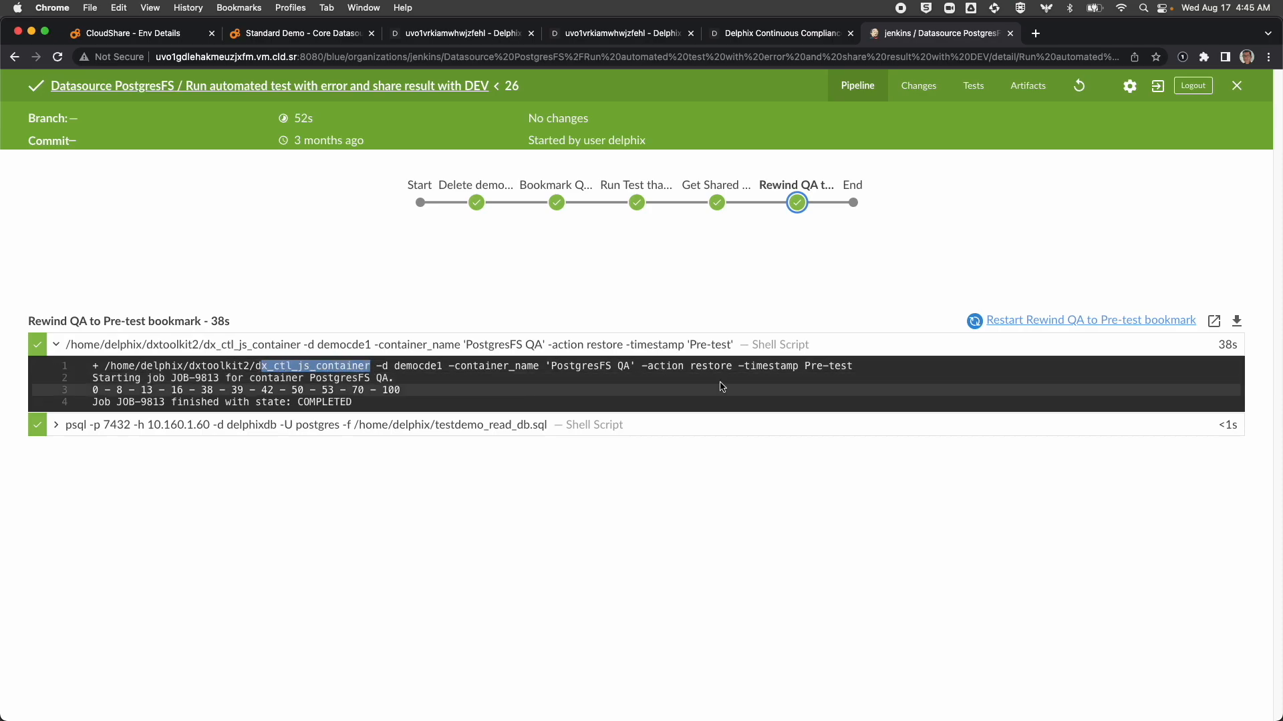
left_click_drag(733, 366, 694, 372)
left_click_drag(855, 366, 807, 366)
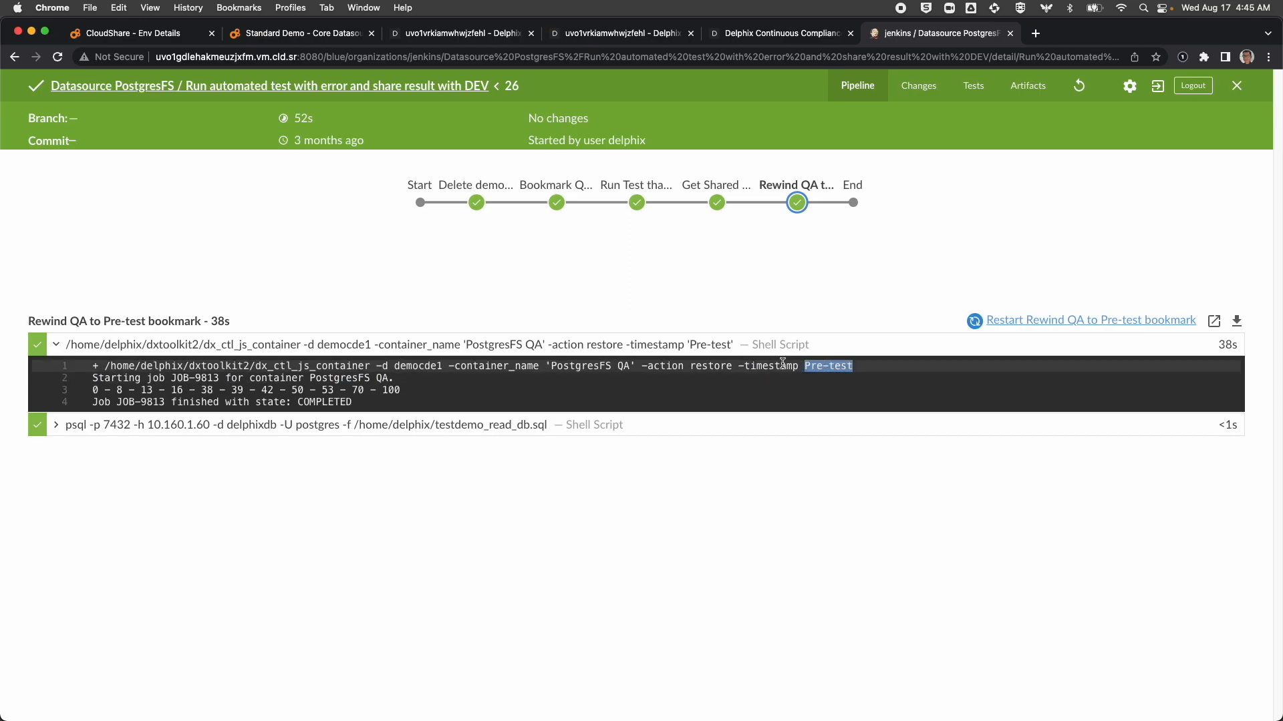
Check the Indirizzi read count in the rewind stage's testdemo_read_db.sql log and collapse the stage's logs.
left_click(56, 425)
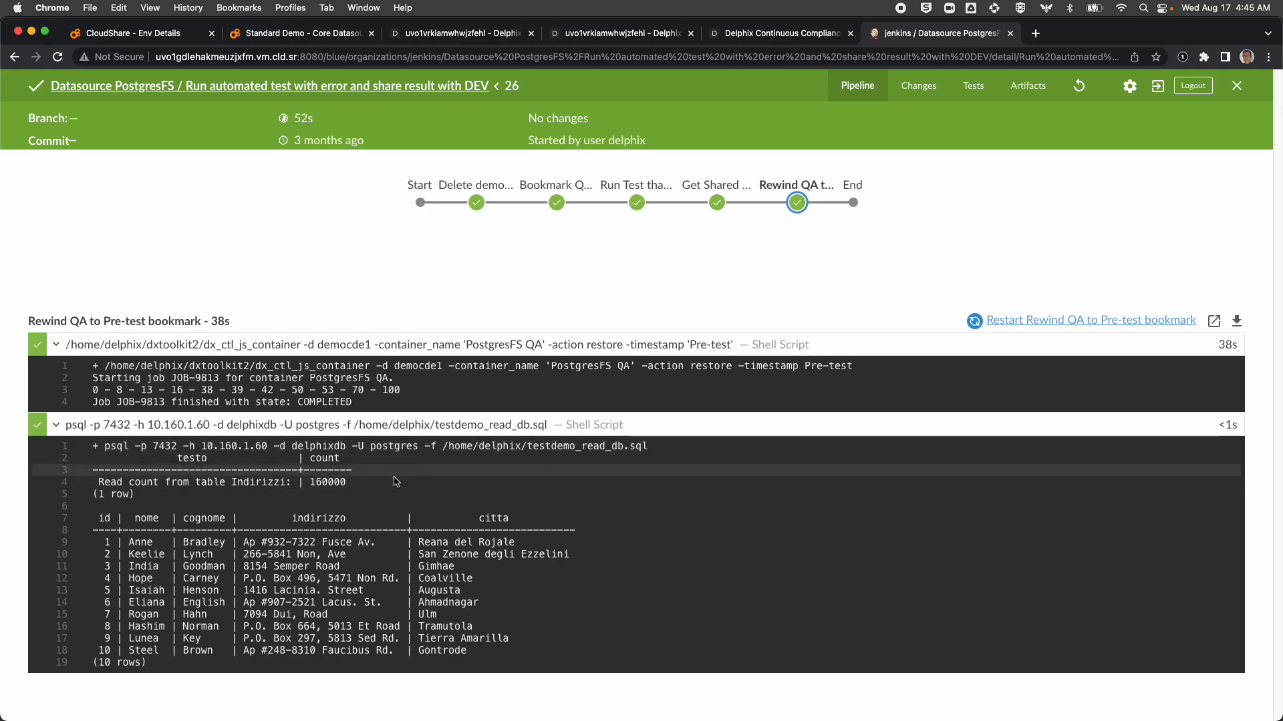
left_click_drag(344, 481, 309, 482)
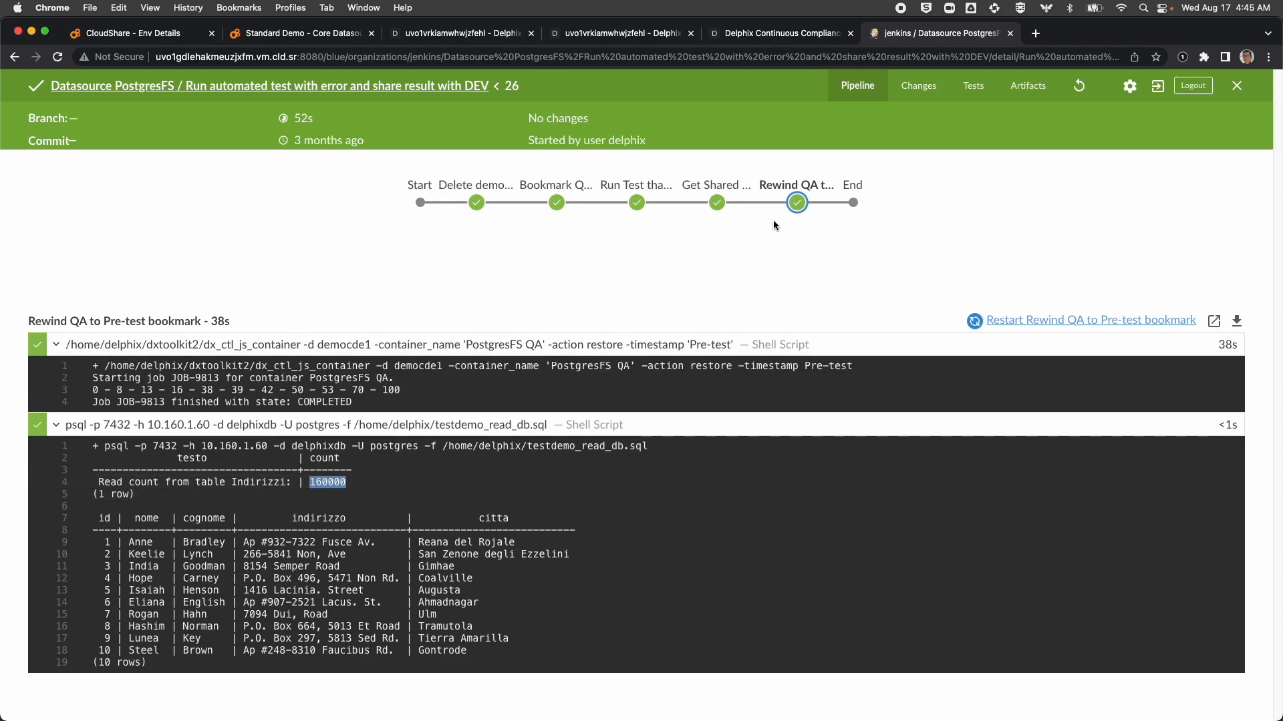
left_click(795, 204)
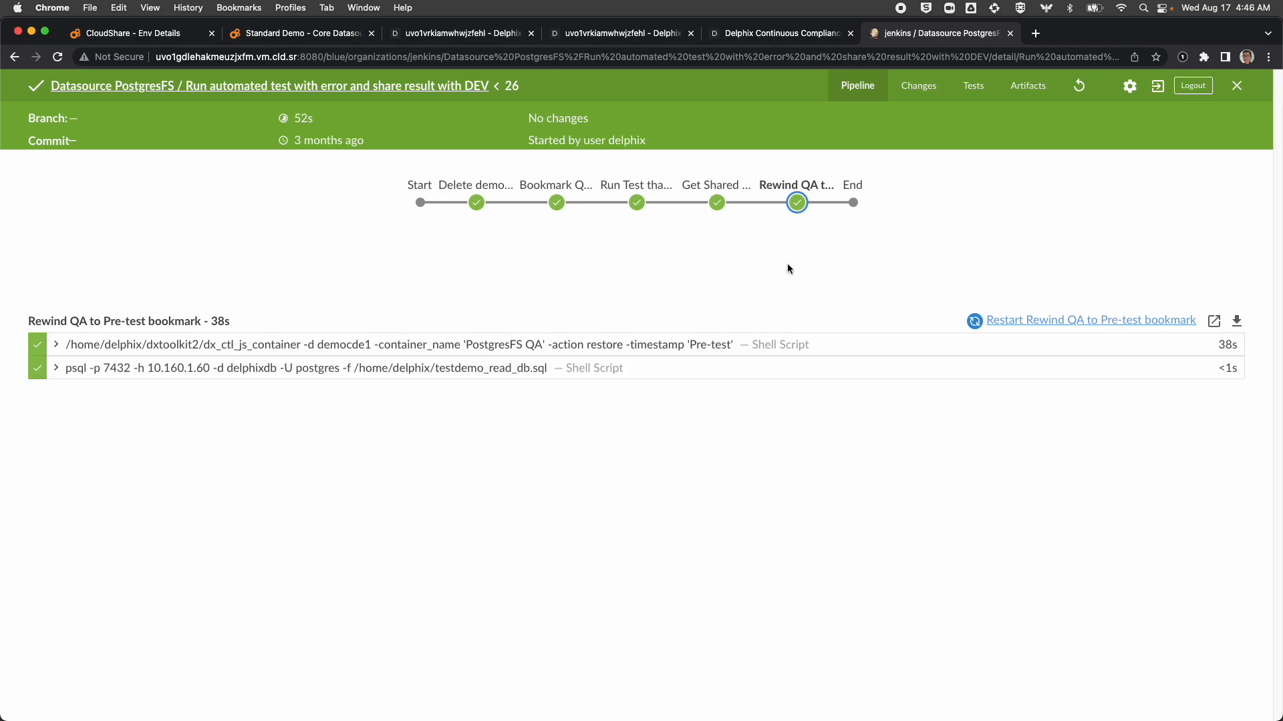